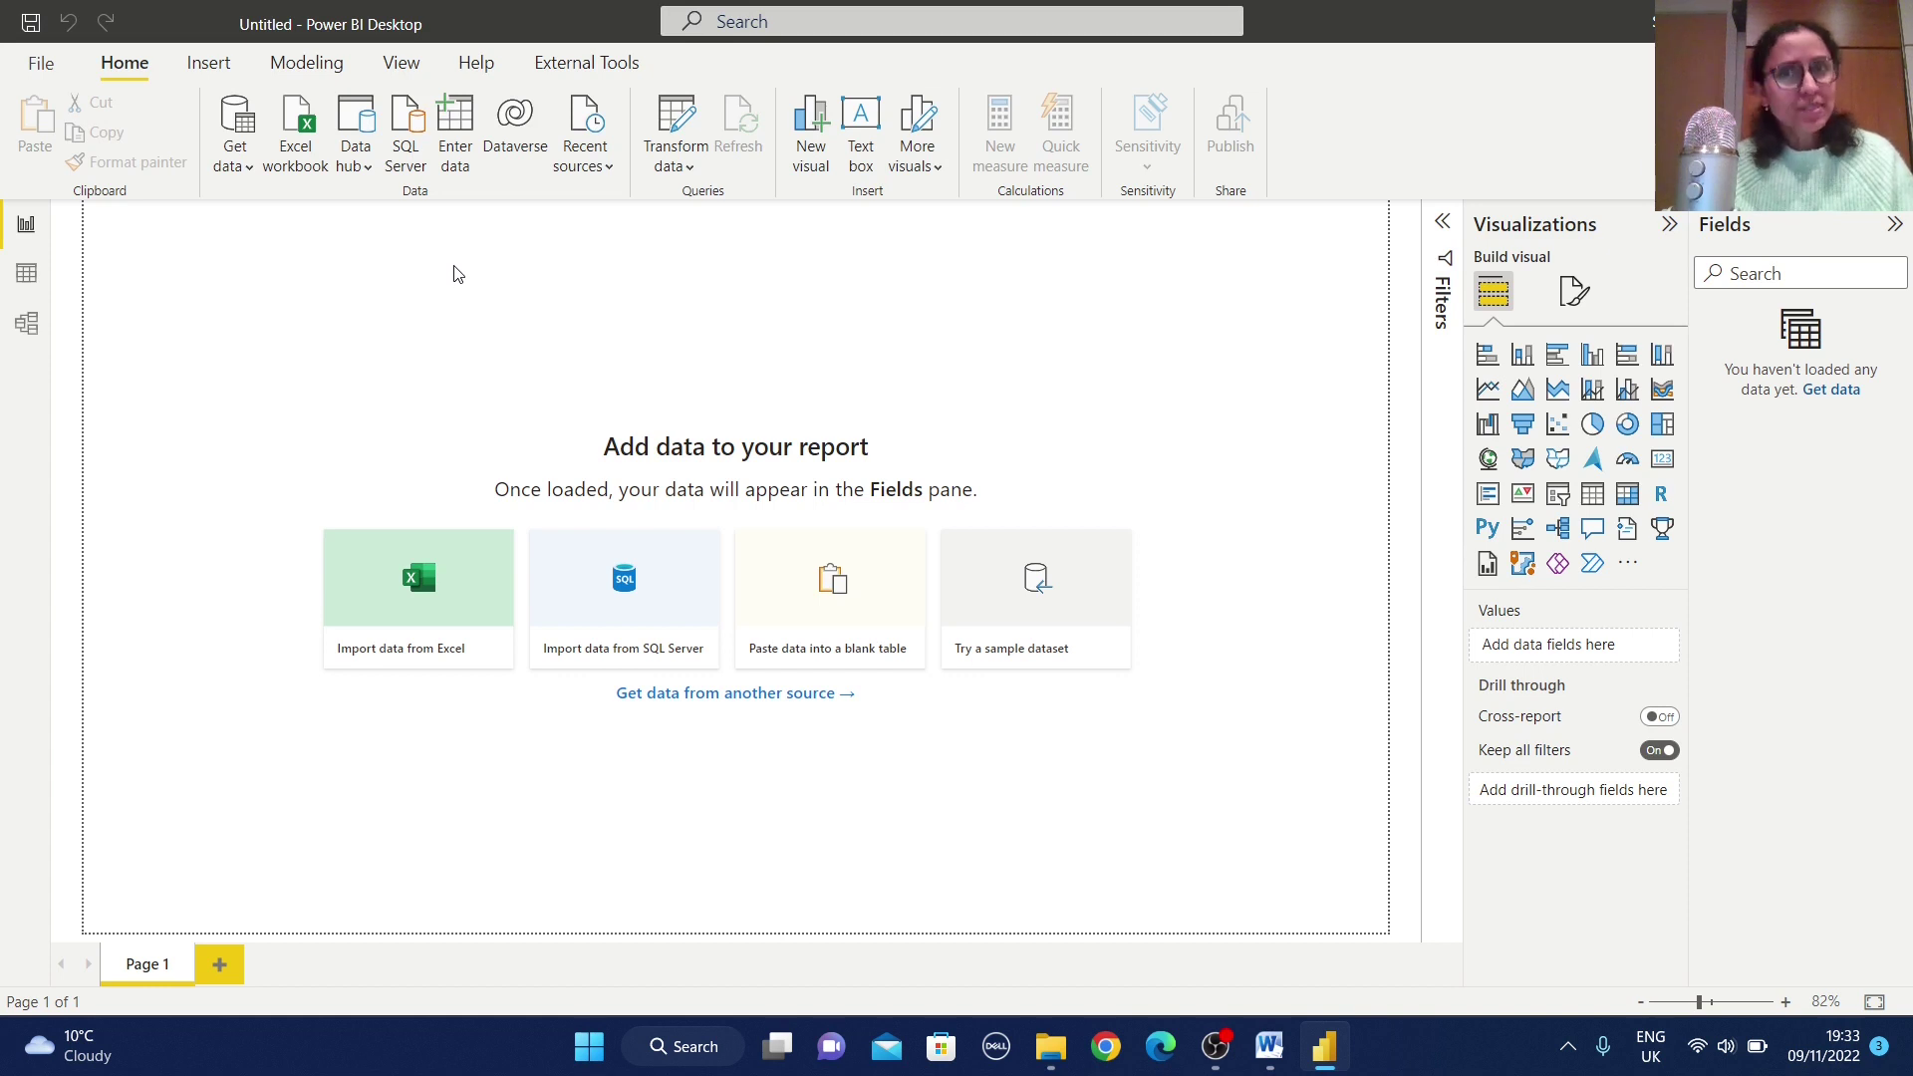
Step: Load the financials table from the built-in Financial Sample.xlsx sample dataset
click(469, 66)
click(797, 173)
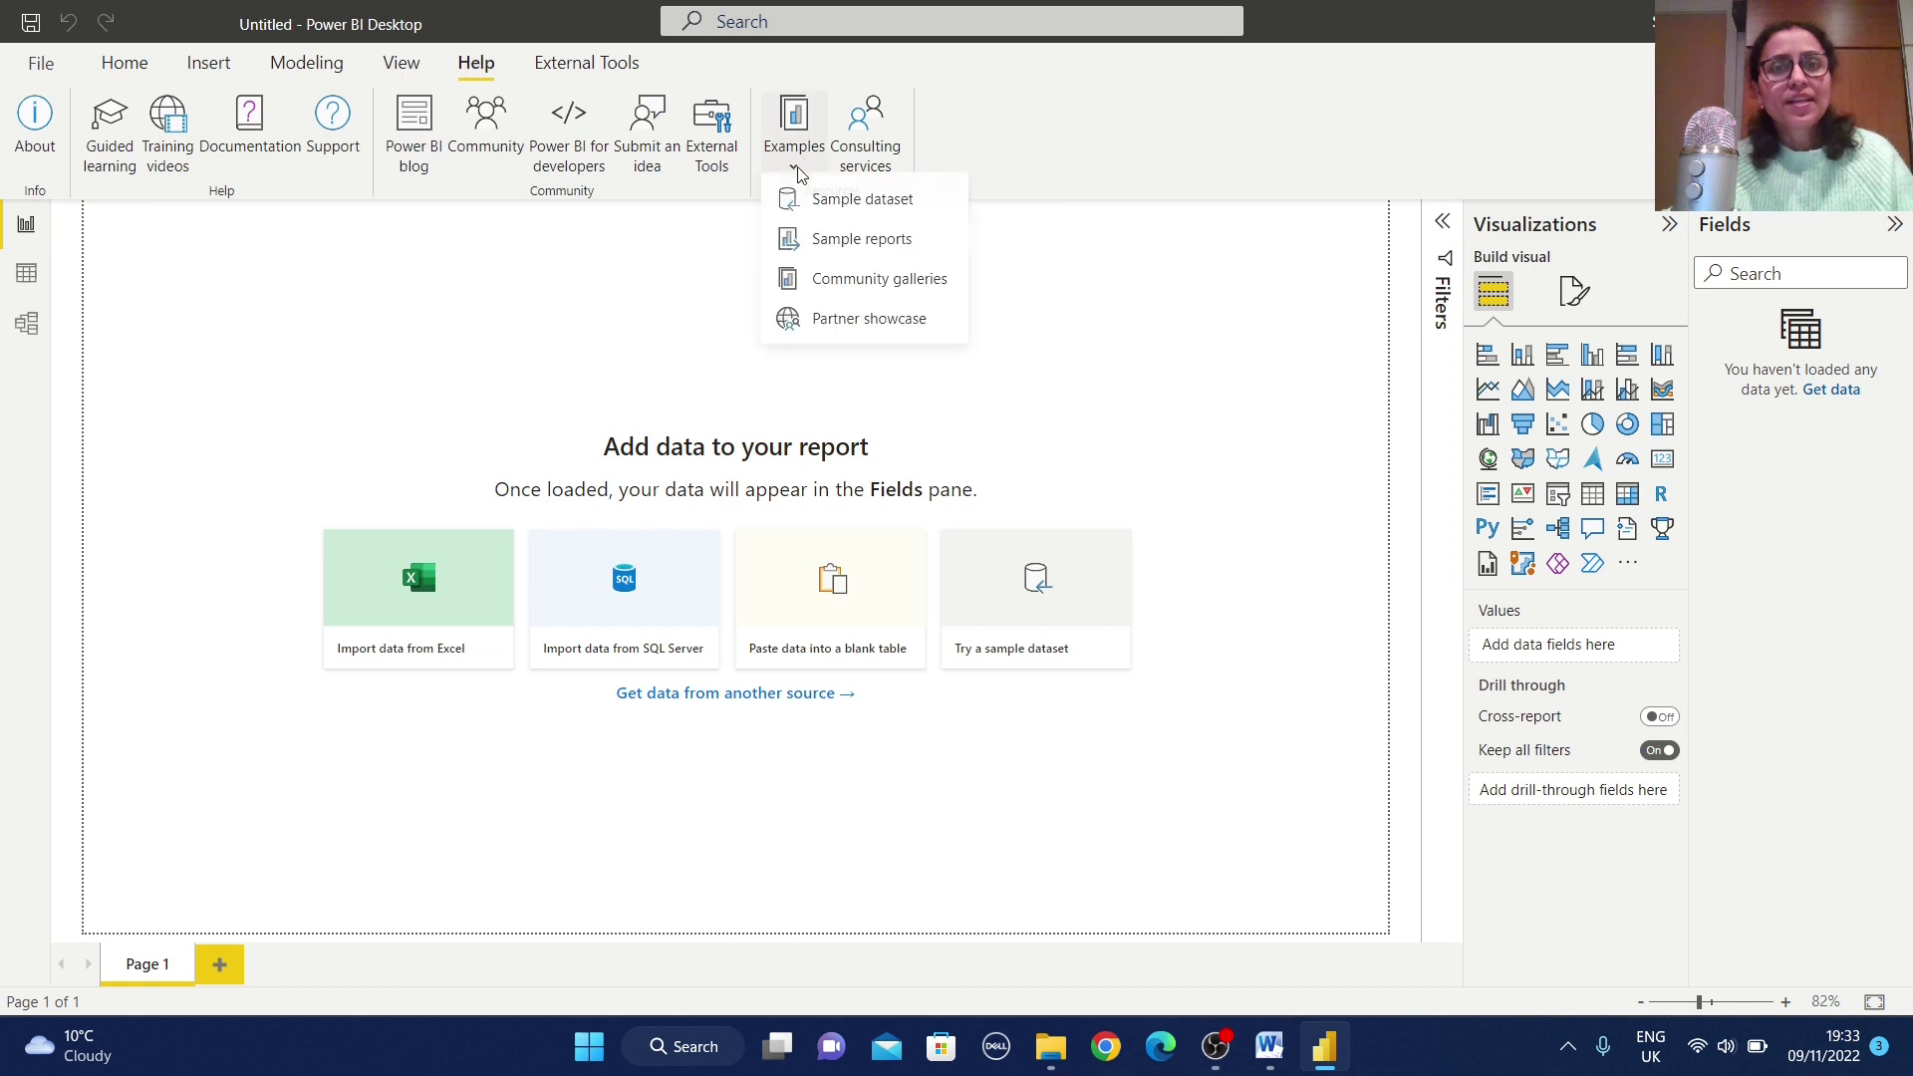
click(863, 208)
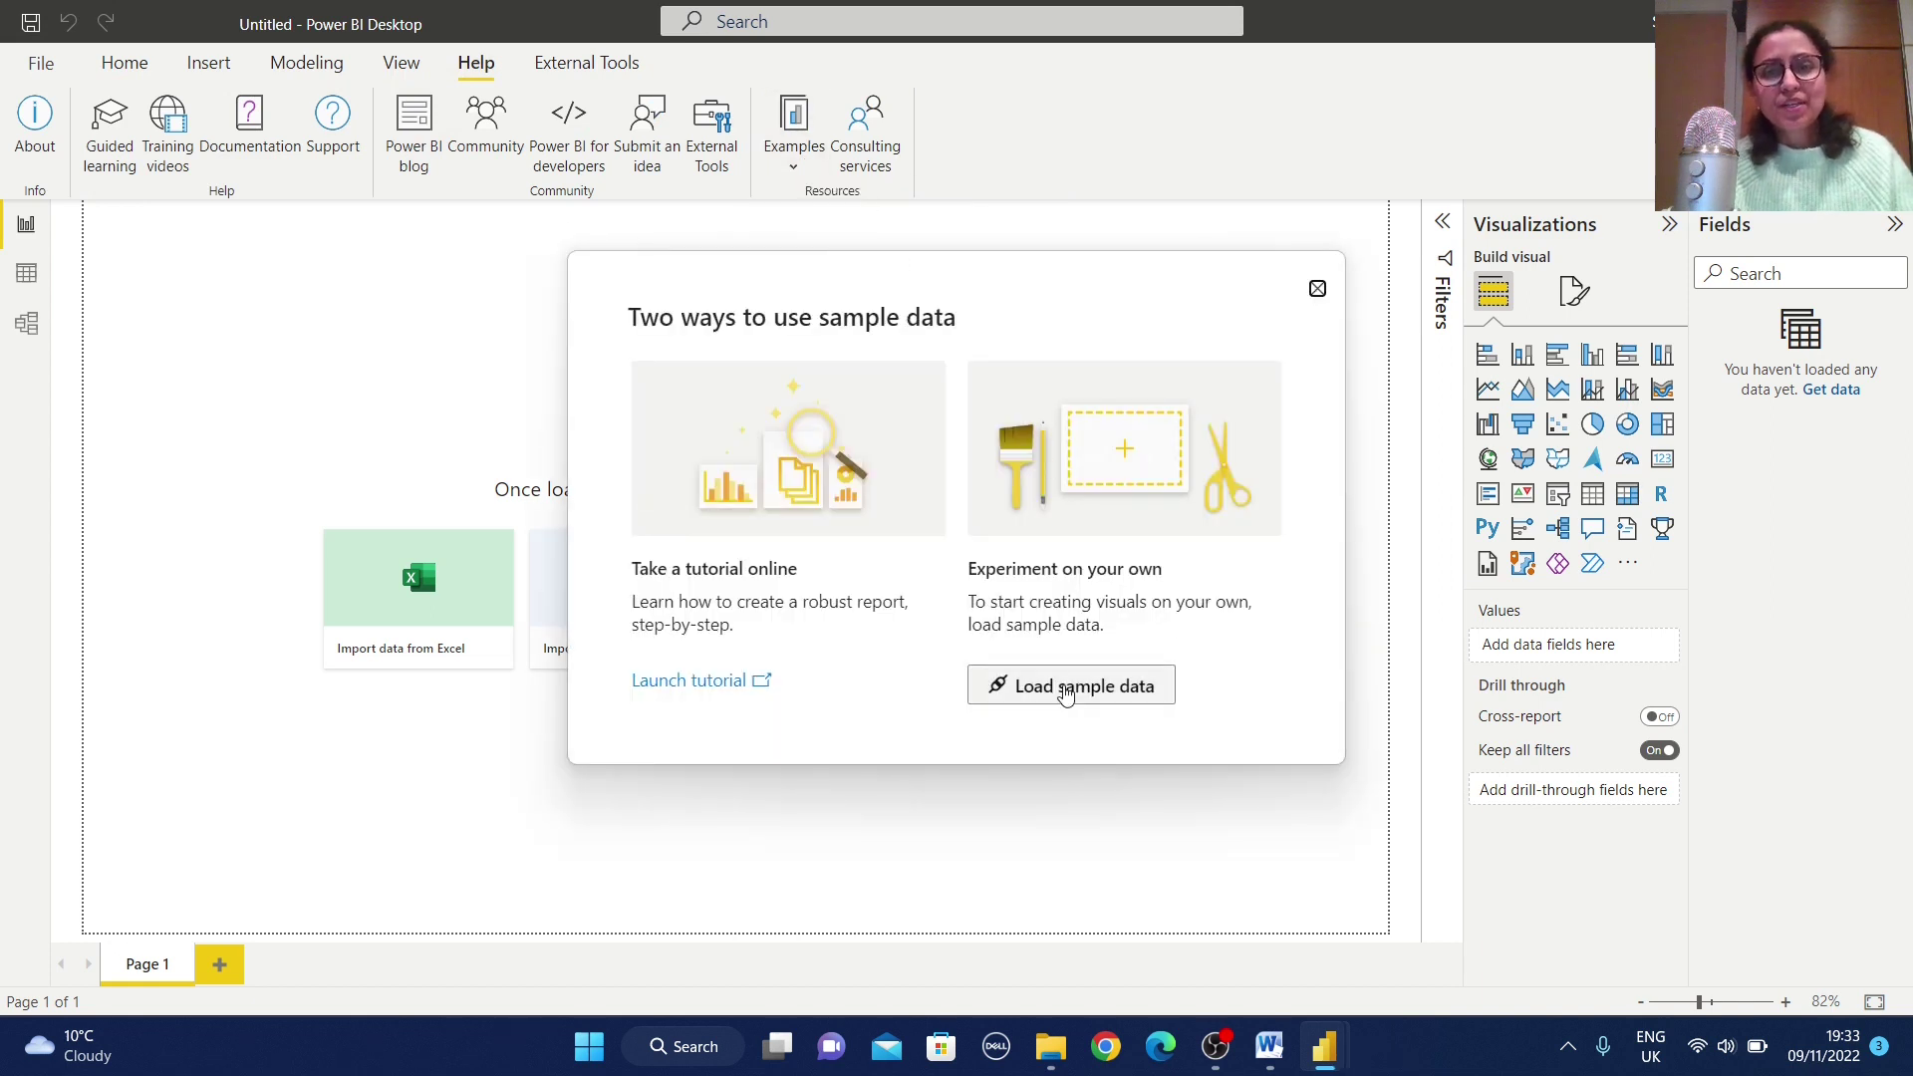
click(1064, 687)
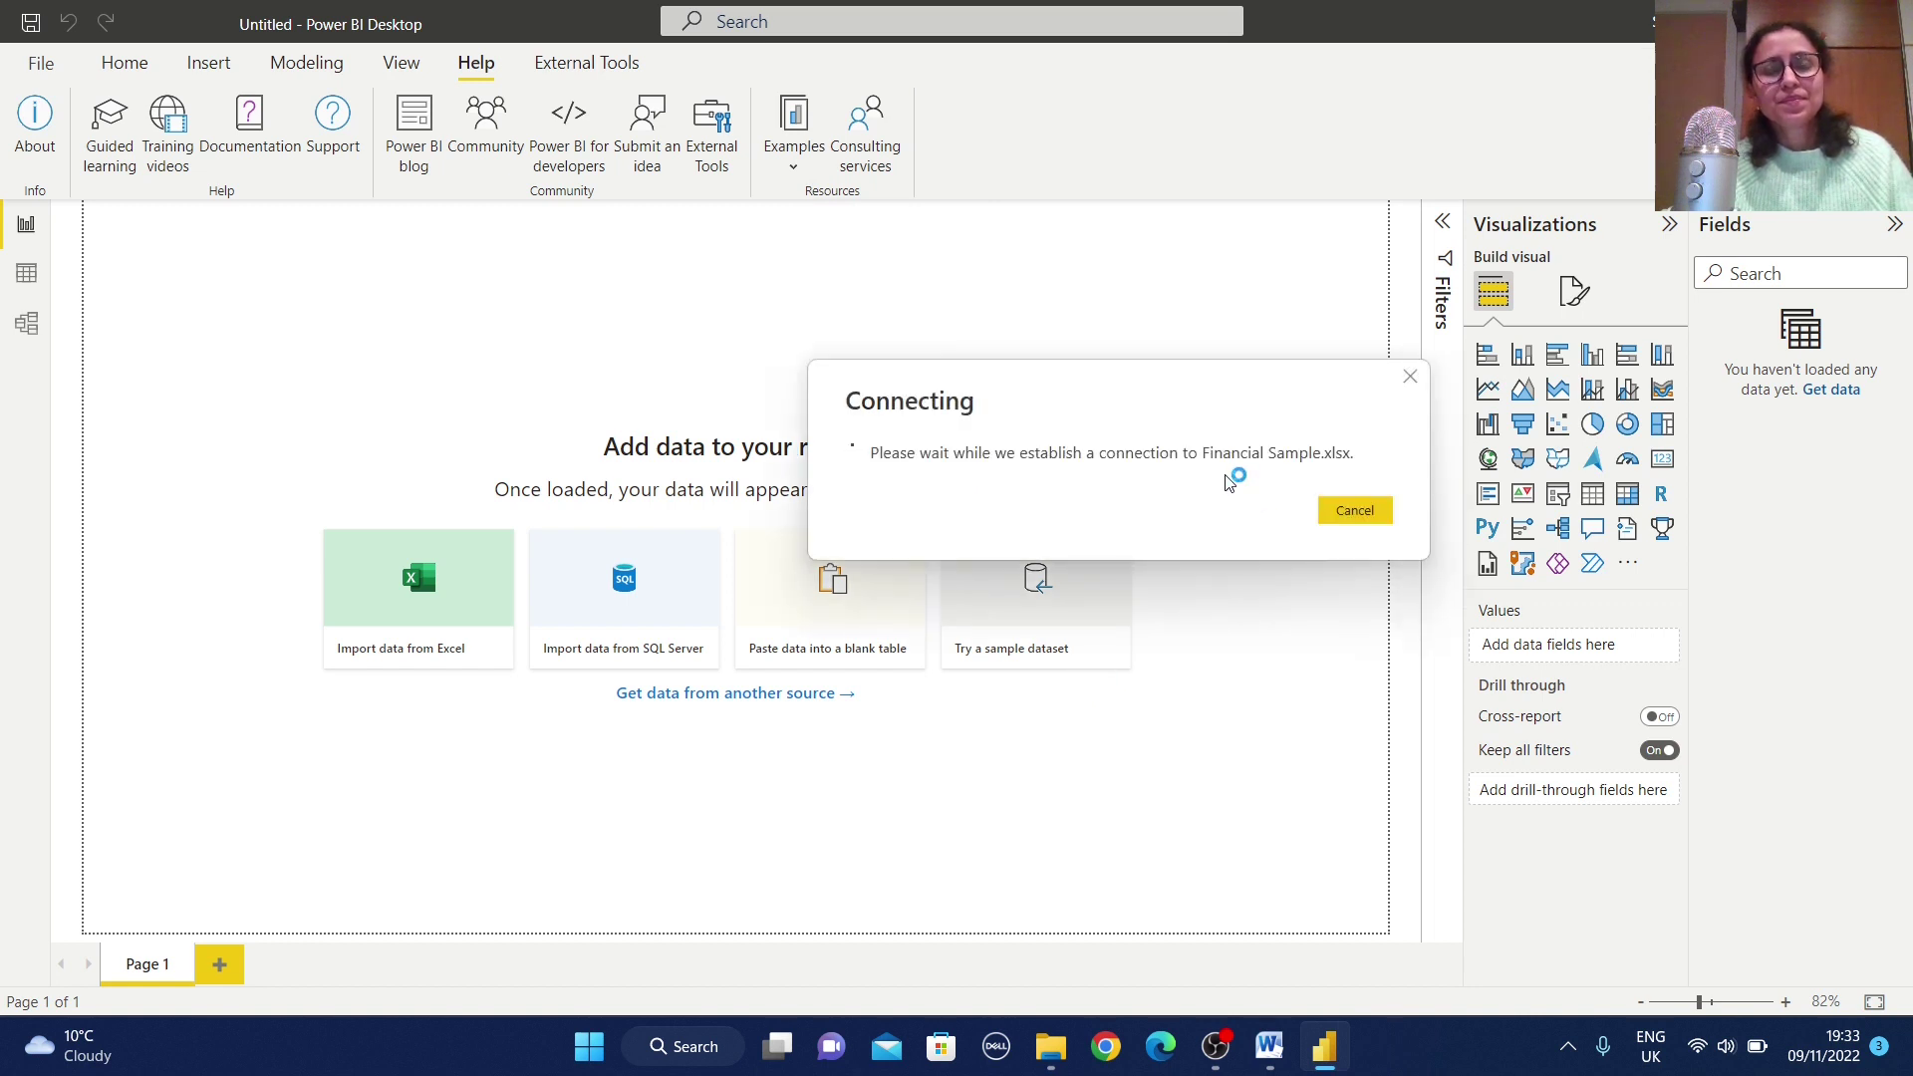
click(484, 280)
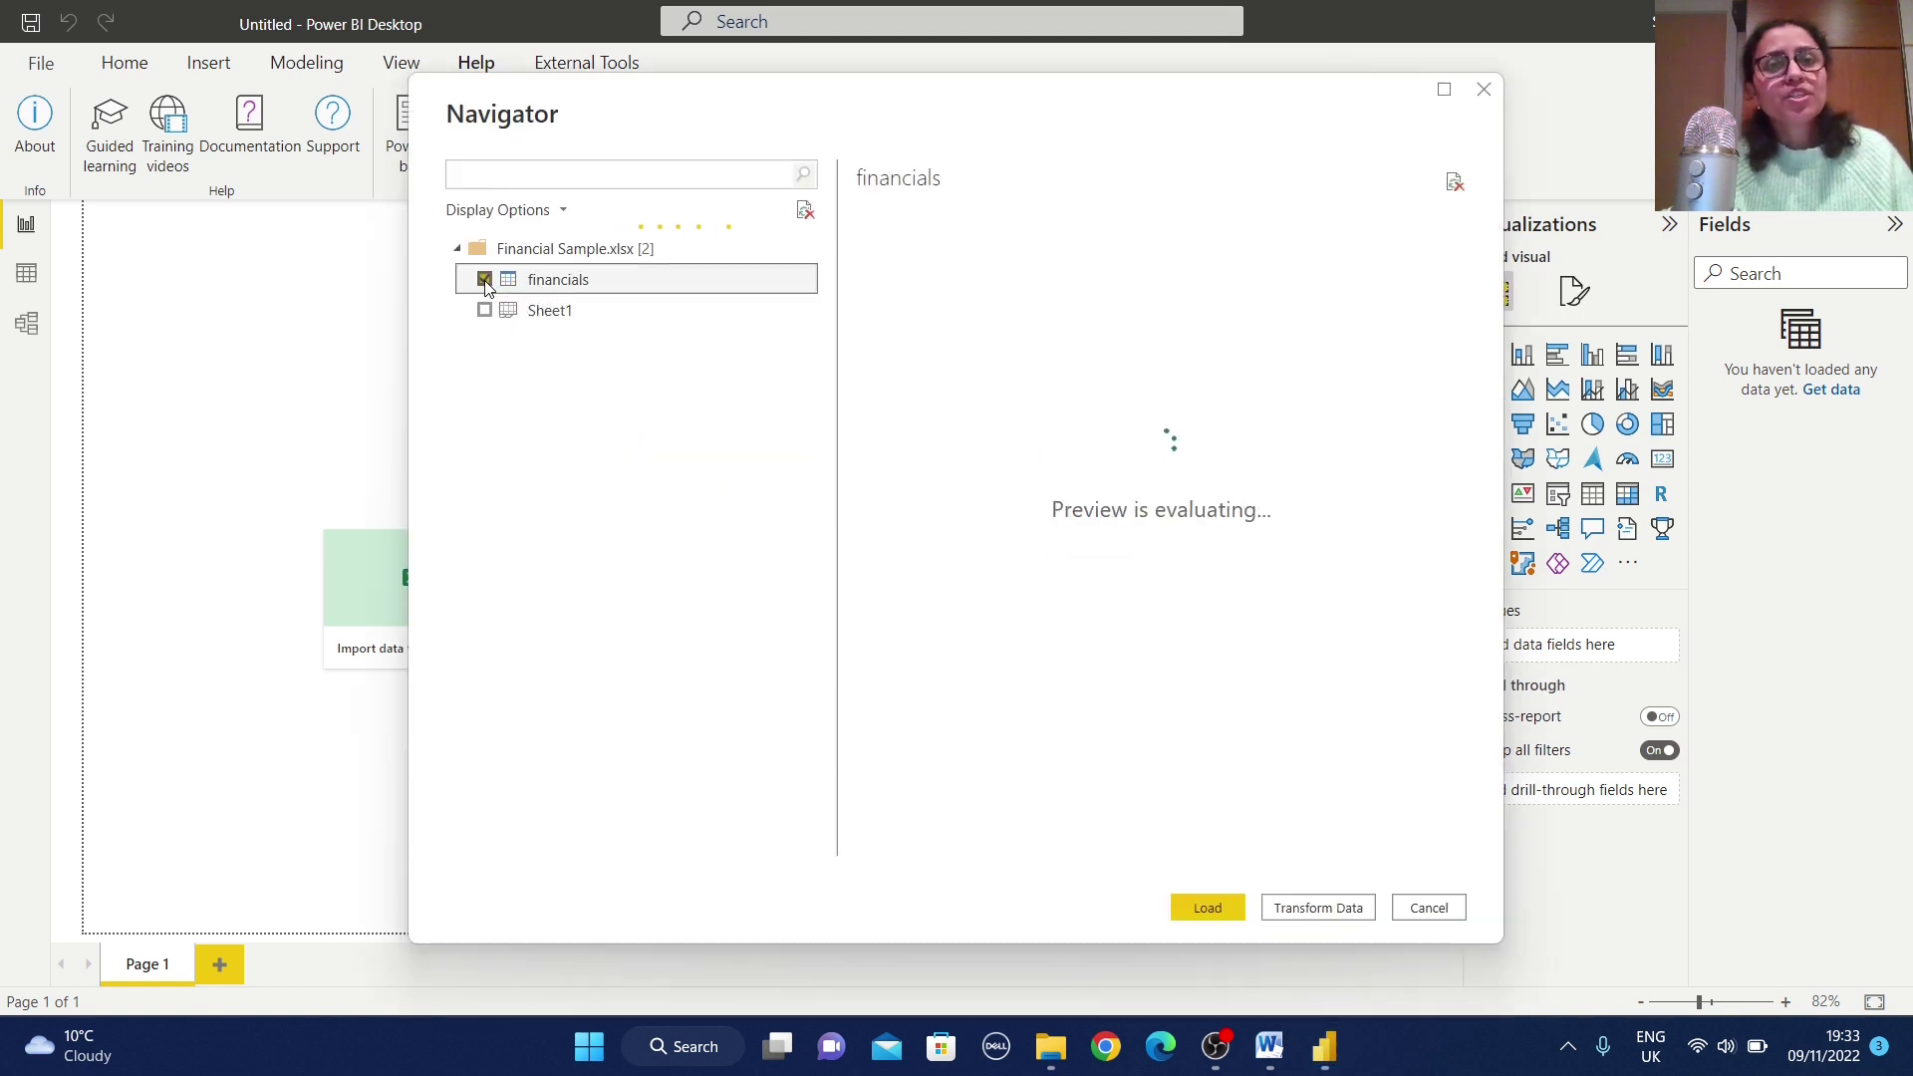
click(1204, 909)
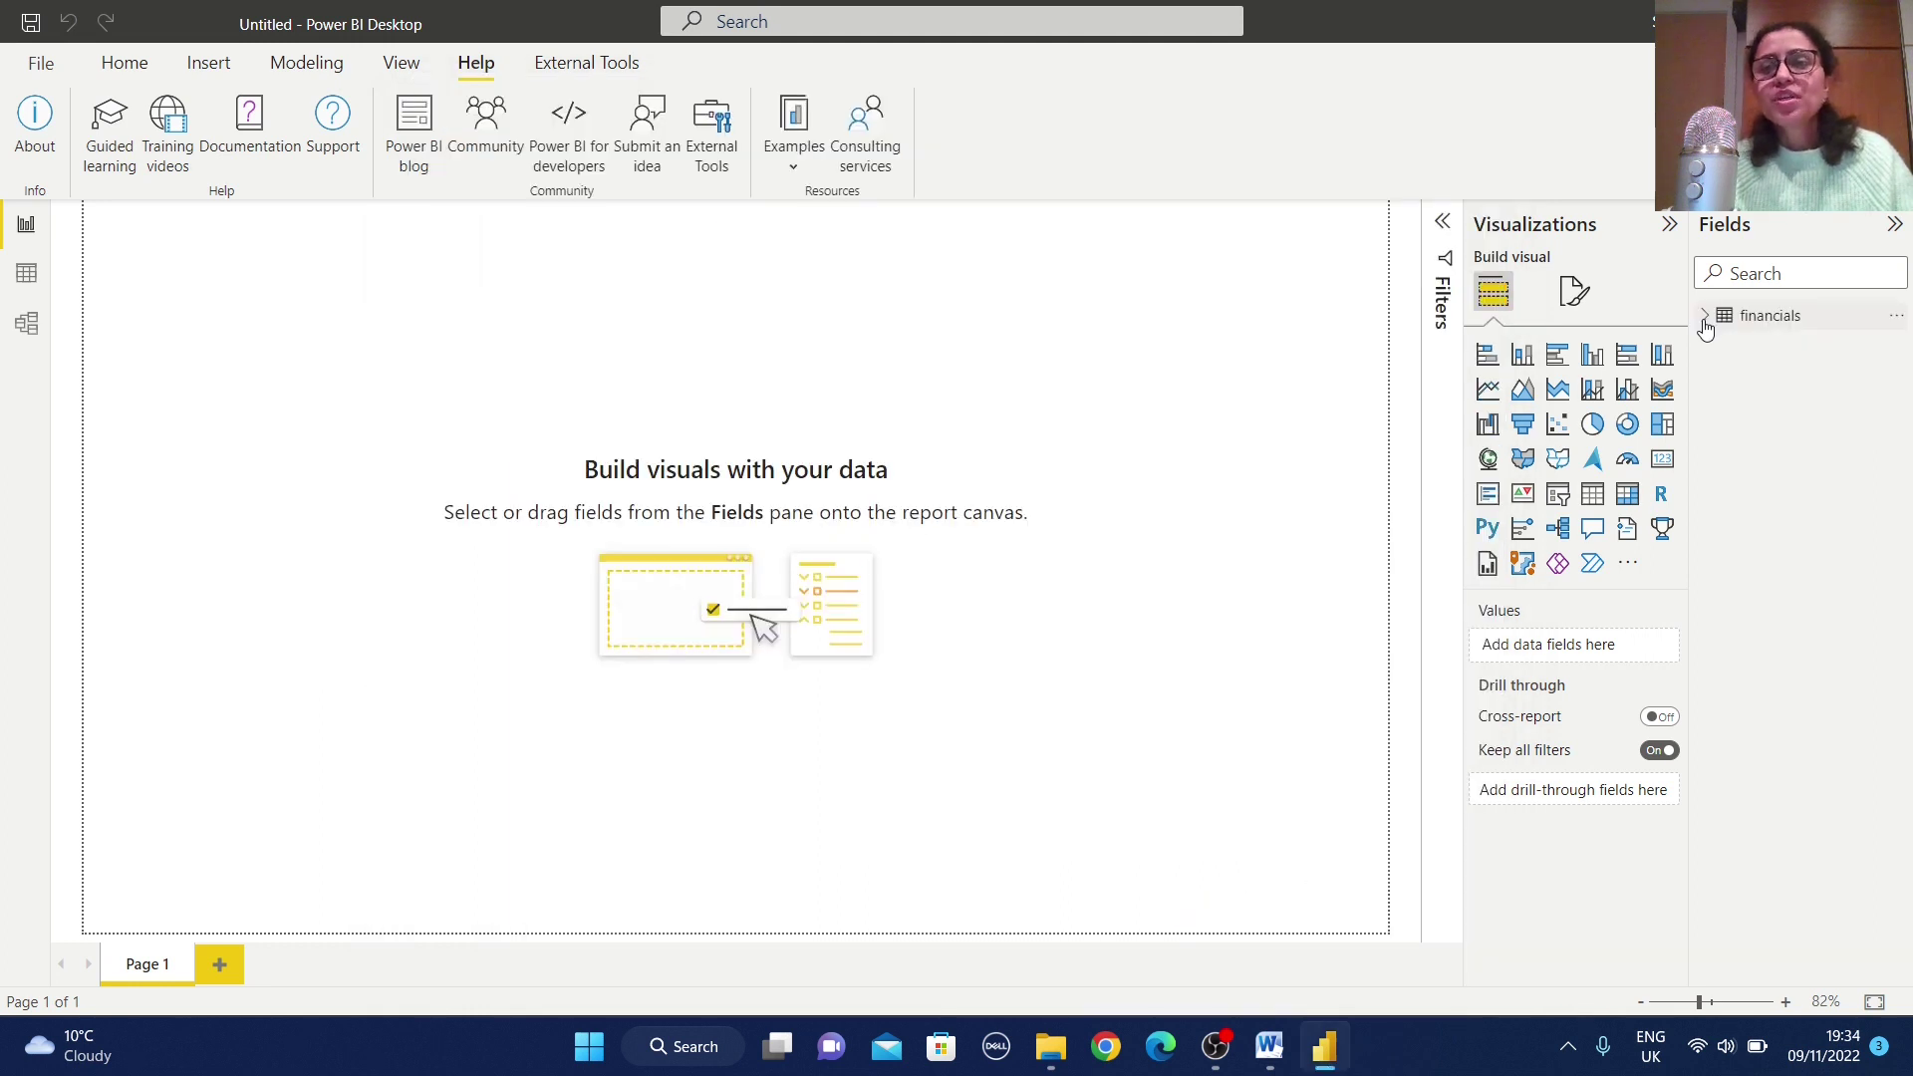
Step: Add a table visual to the report page showing Country and Sales from the financials table
click(1704, 316)
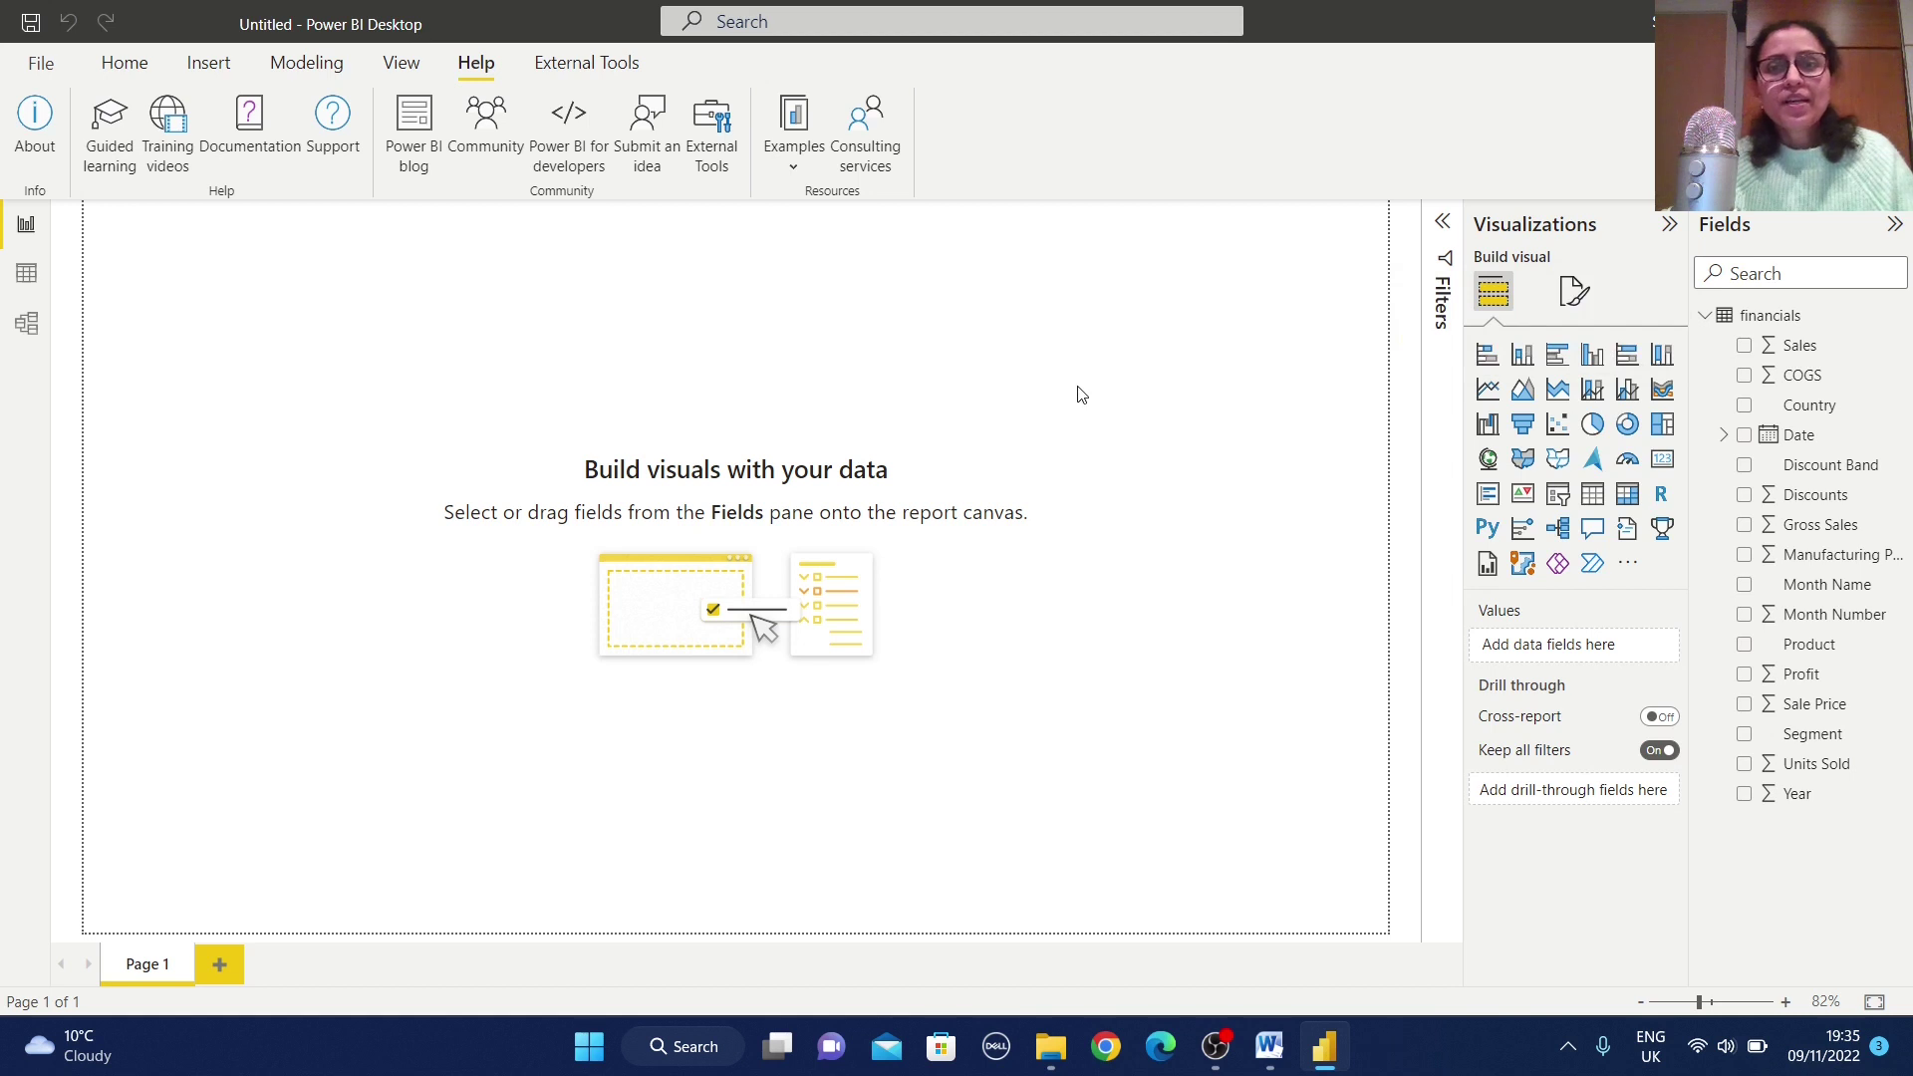
click(1590, 495)
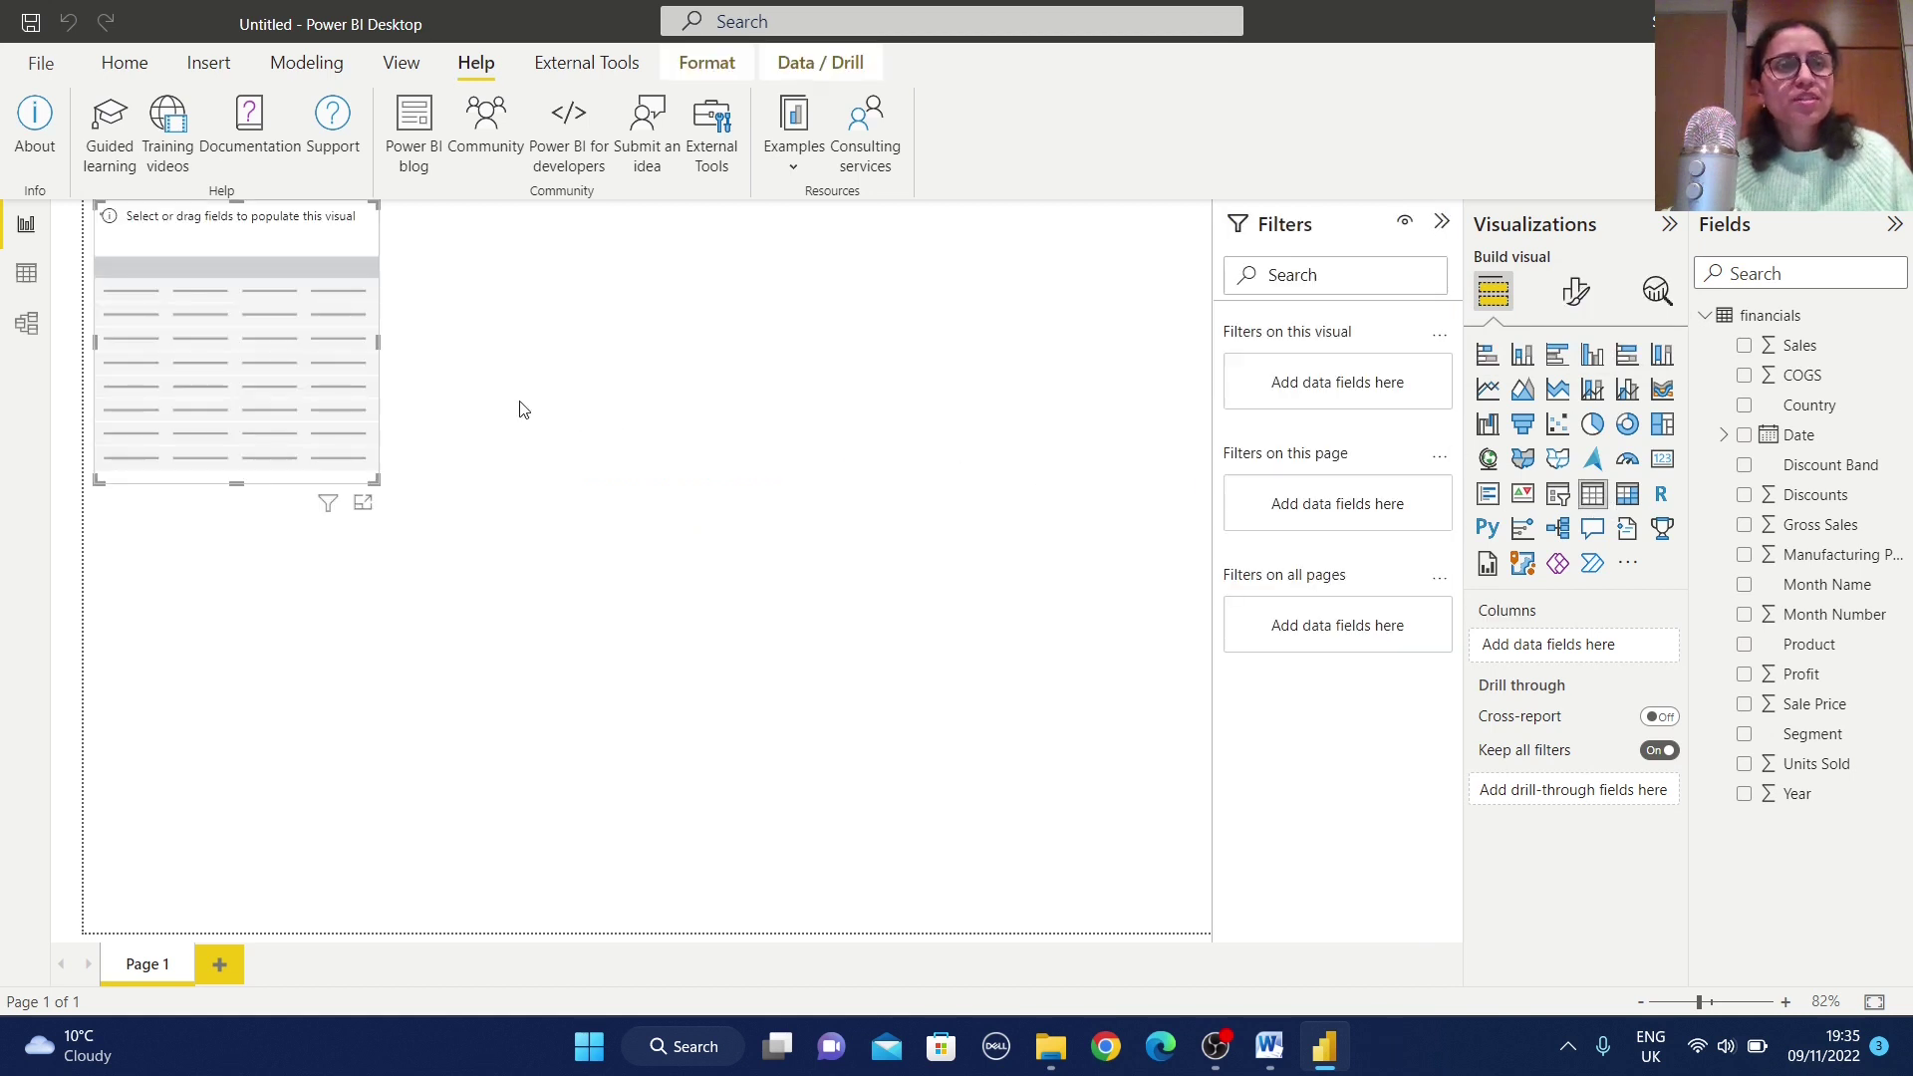
click(1744, 406)
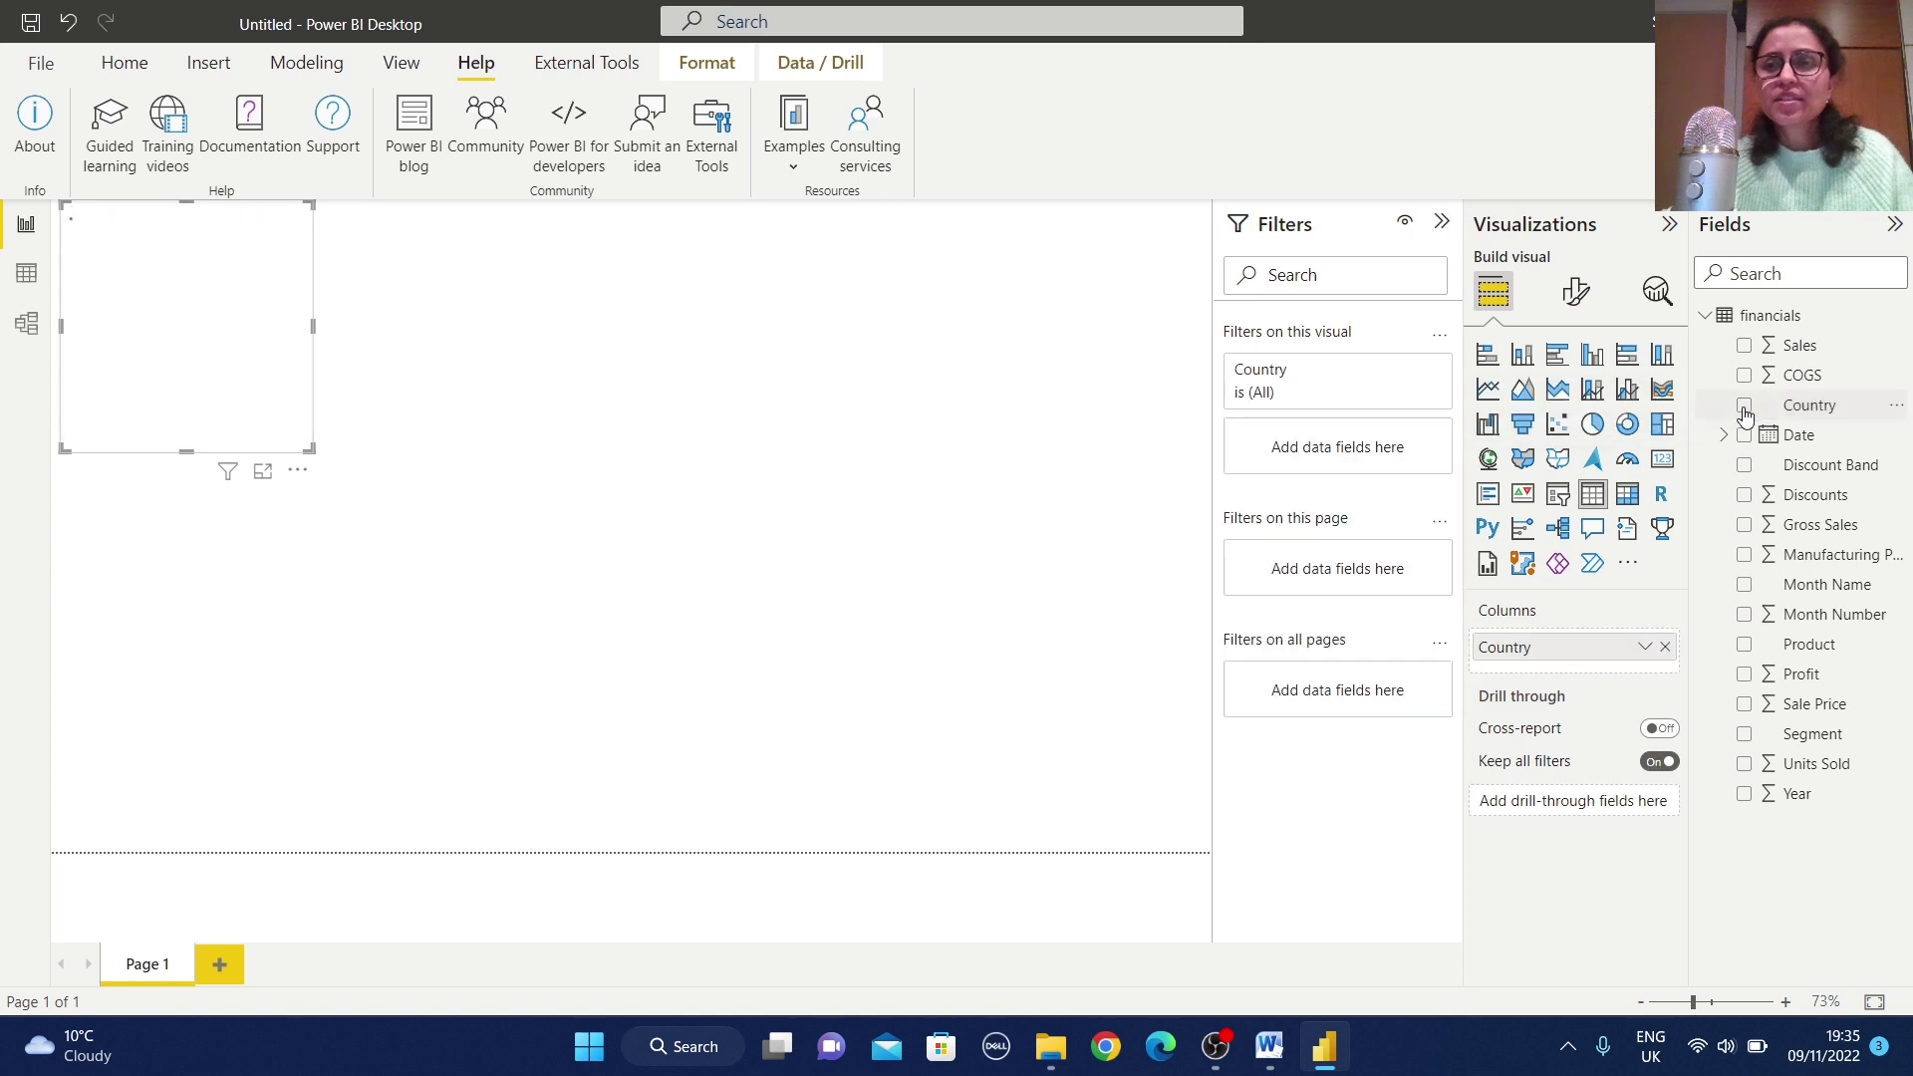
click(1743, 348)
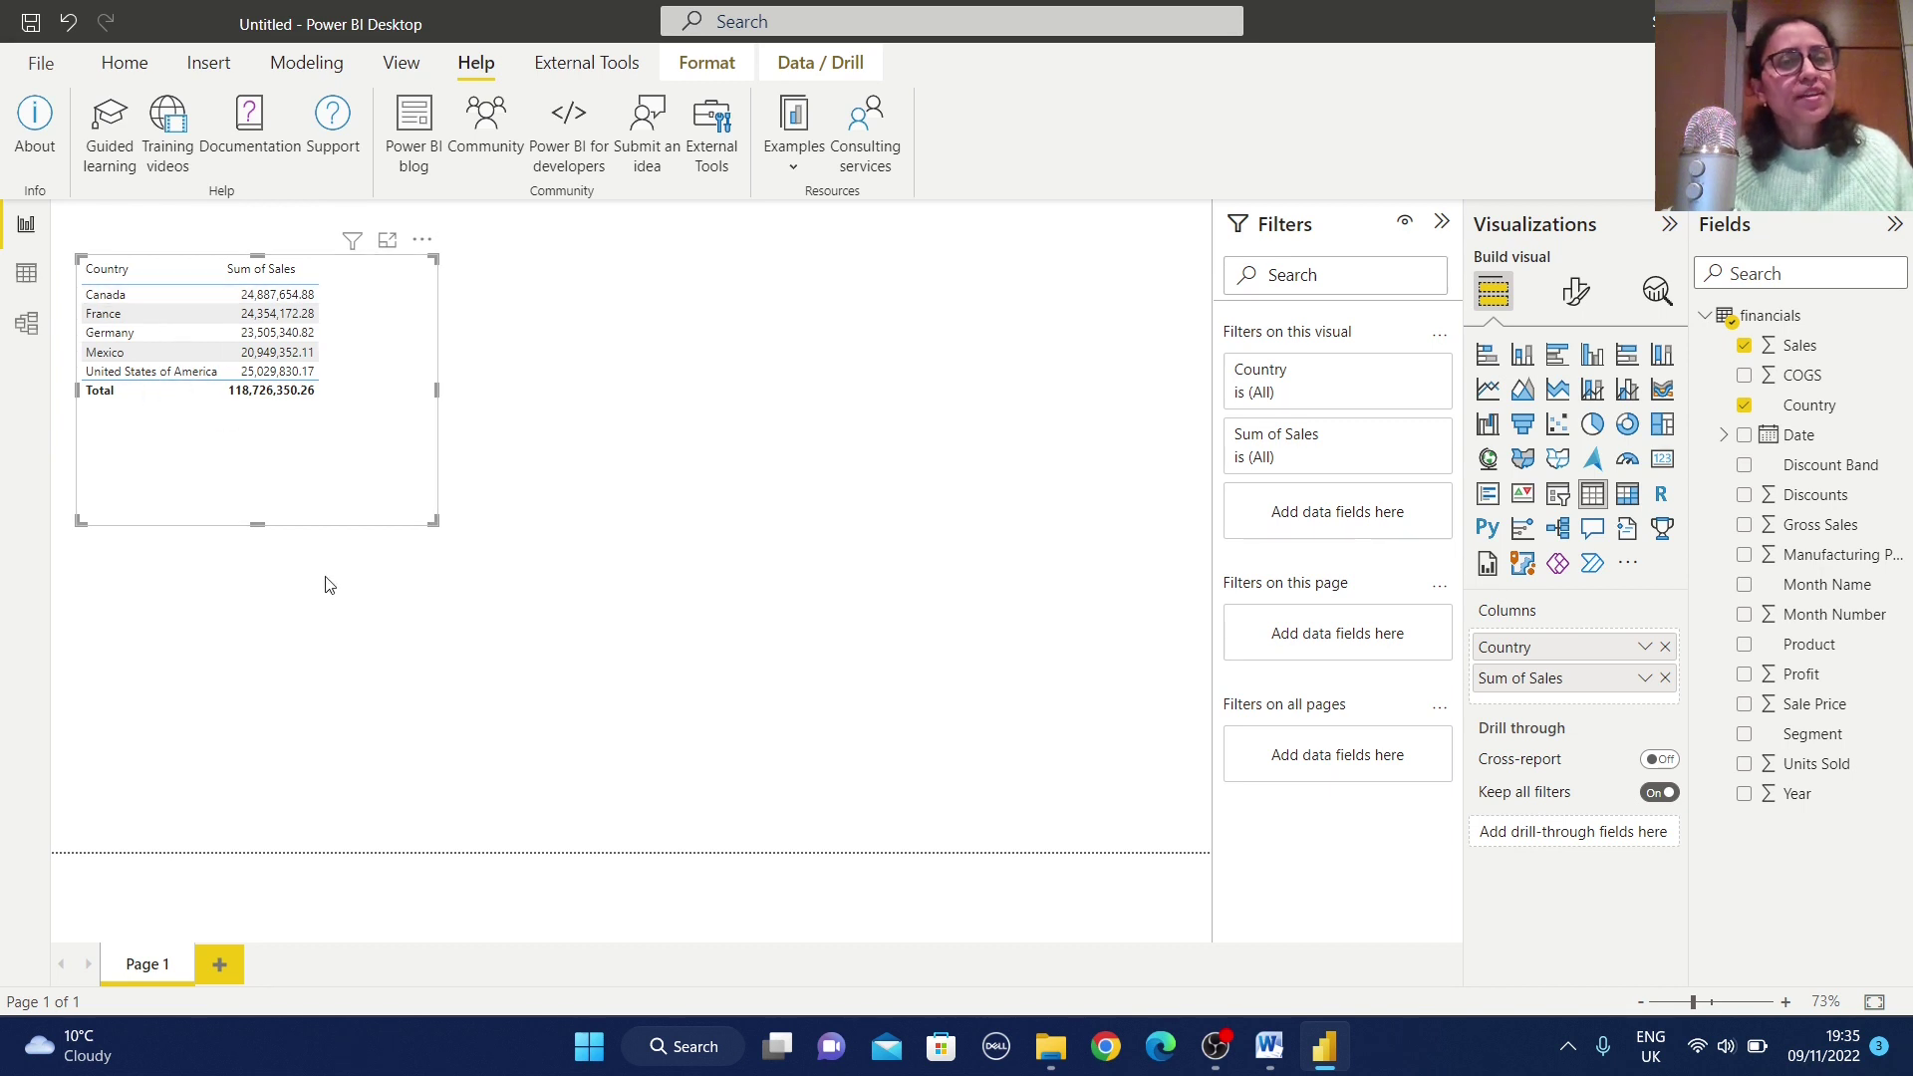
click(840, 650)
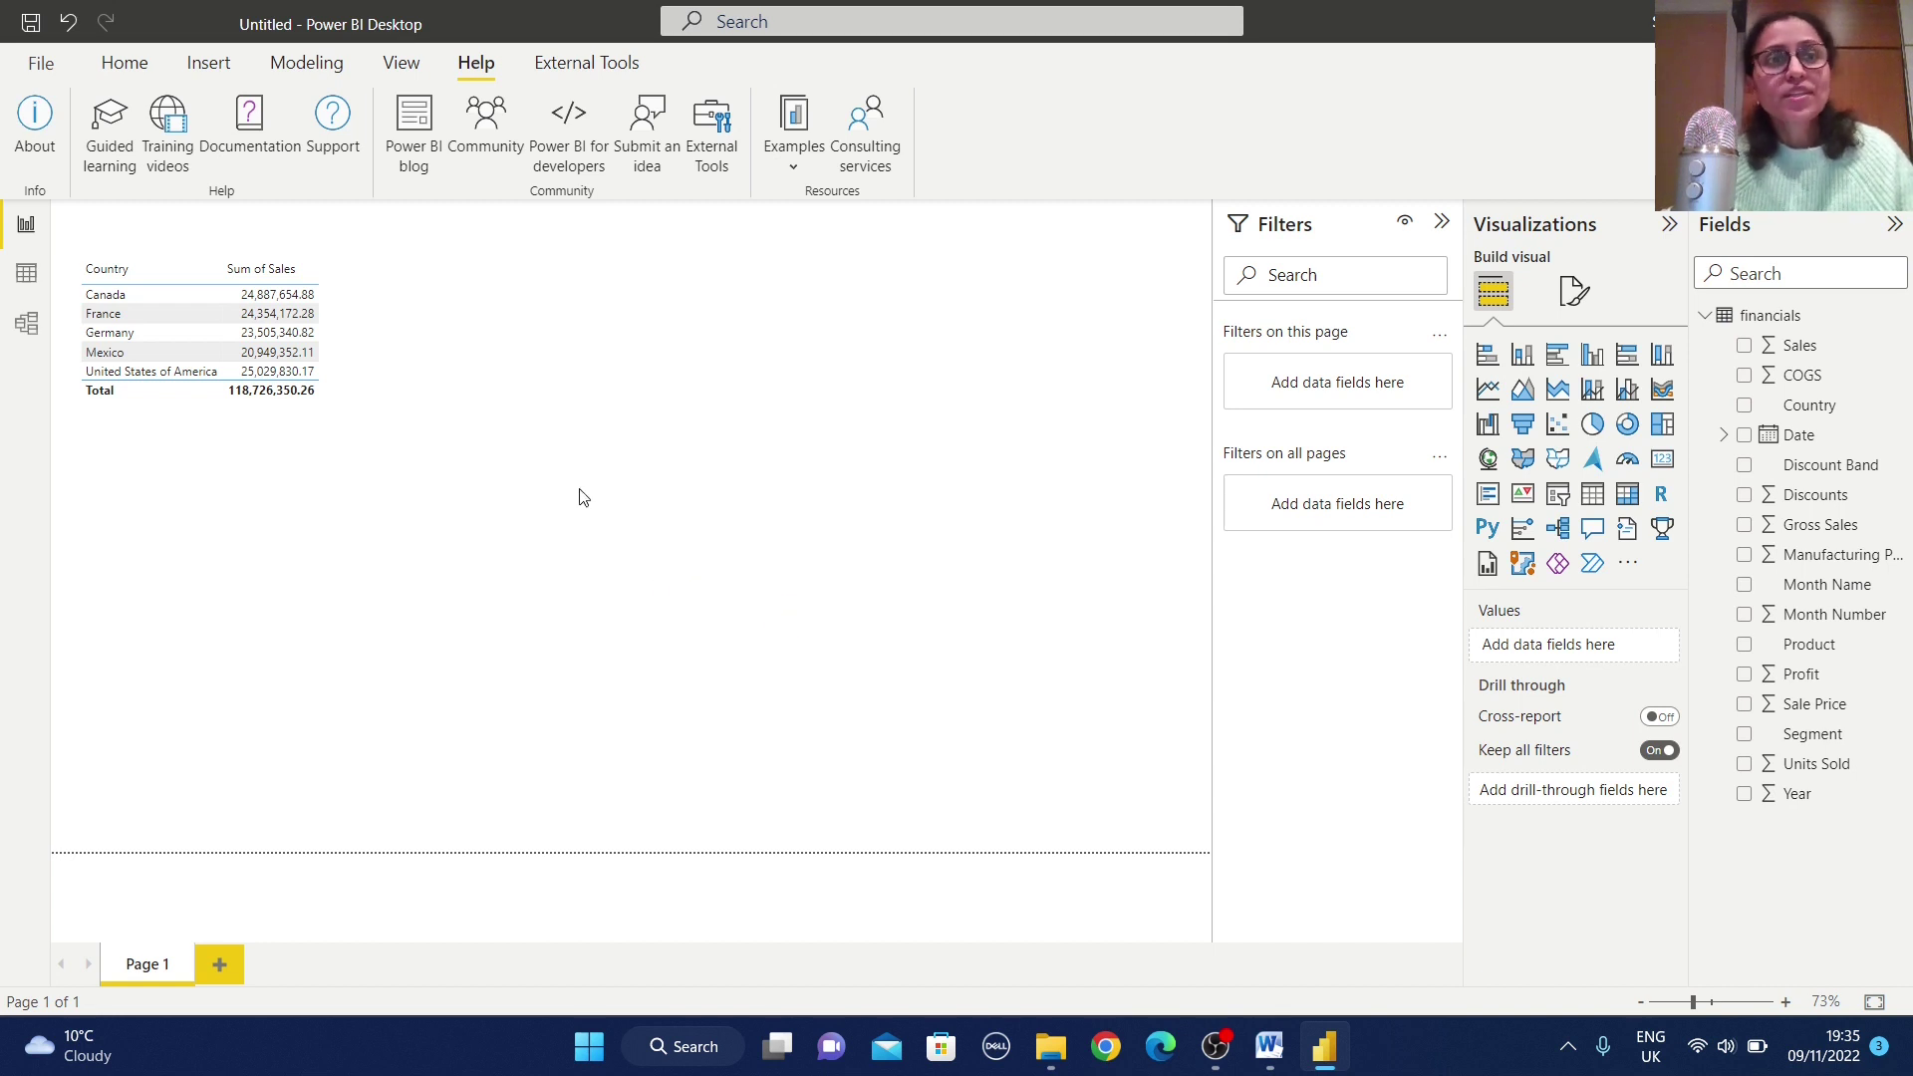
Step: Create a calculated table and begin its formula with FILTER, using financials as the table argument
click(319, 64)
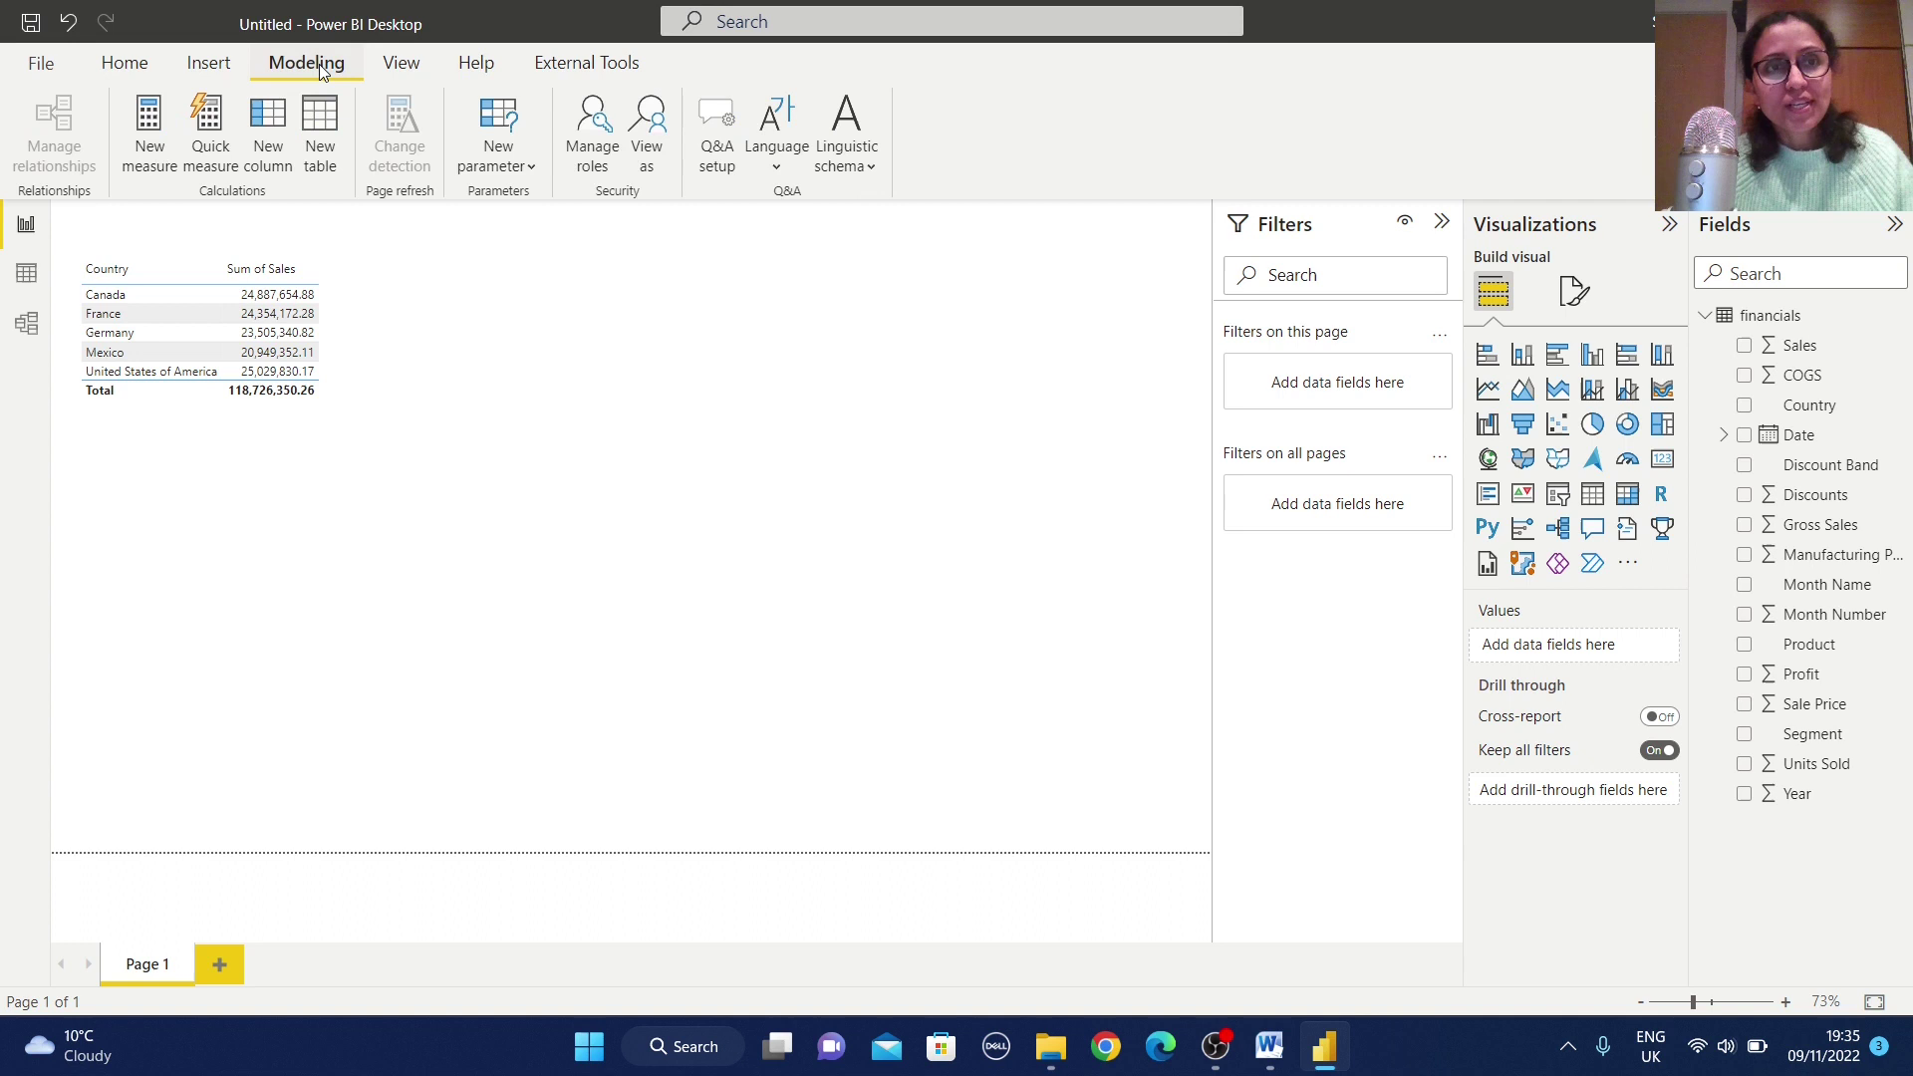
click(320, 124)
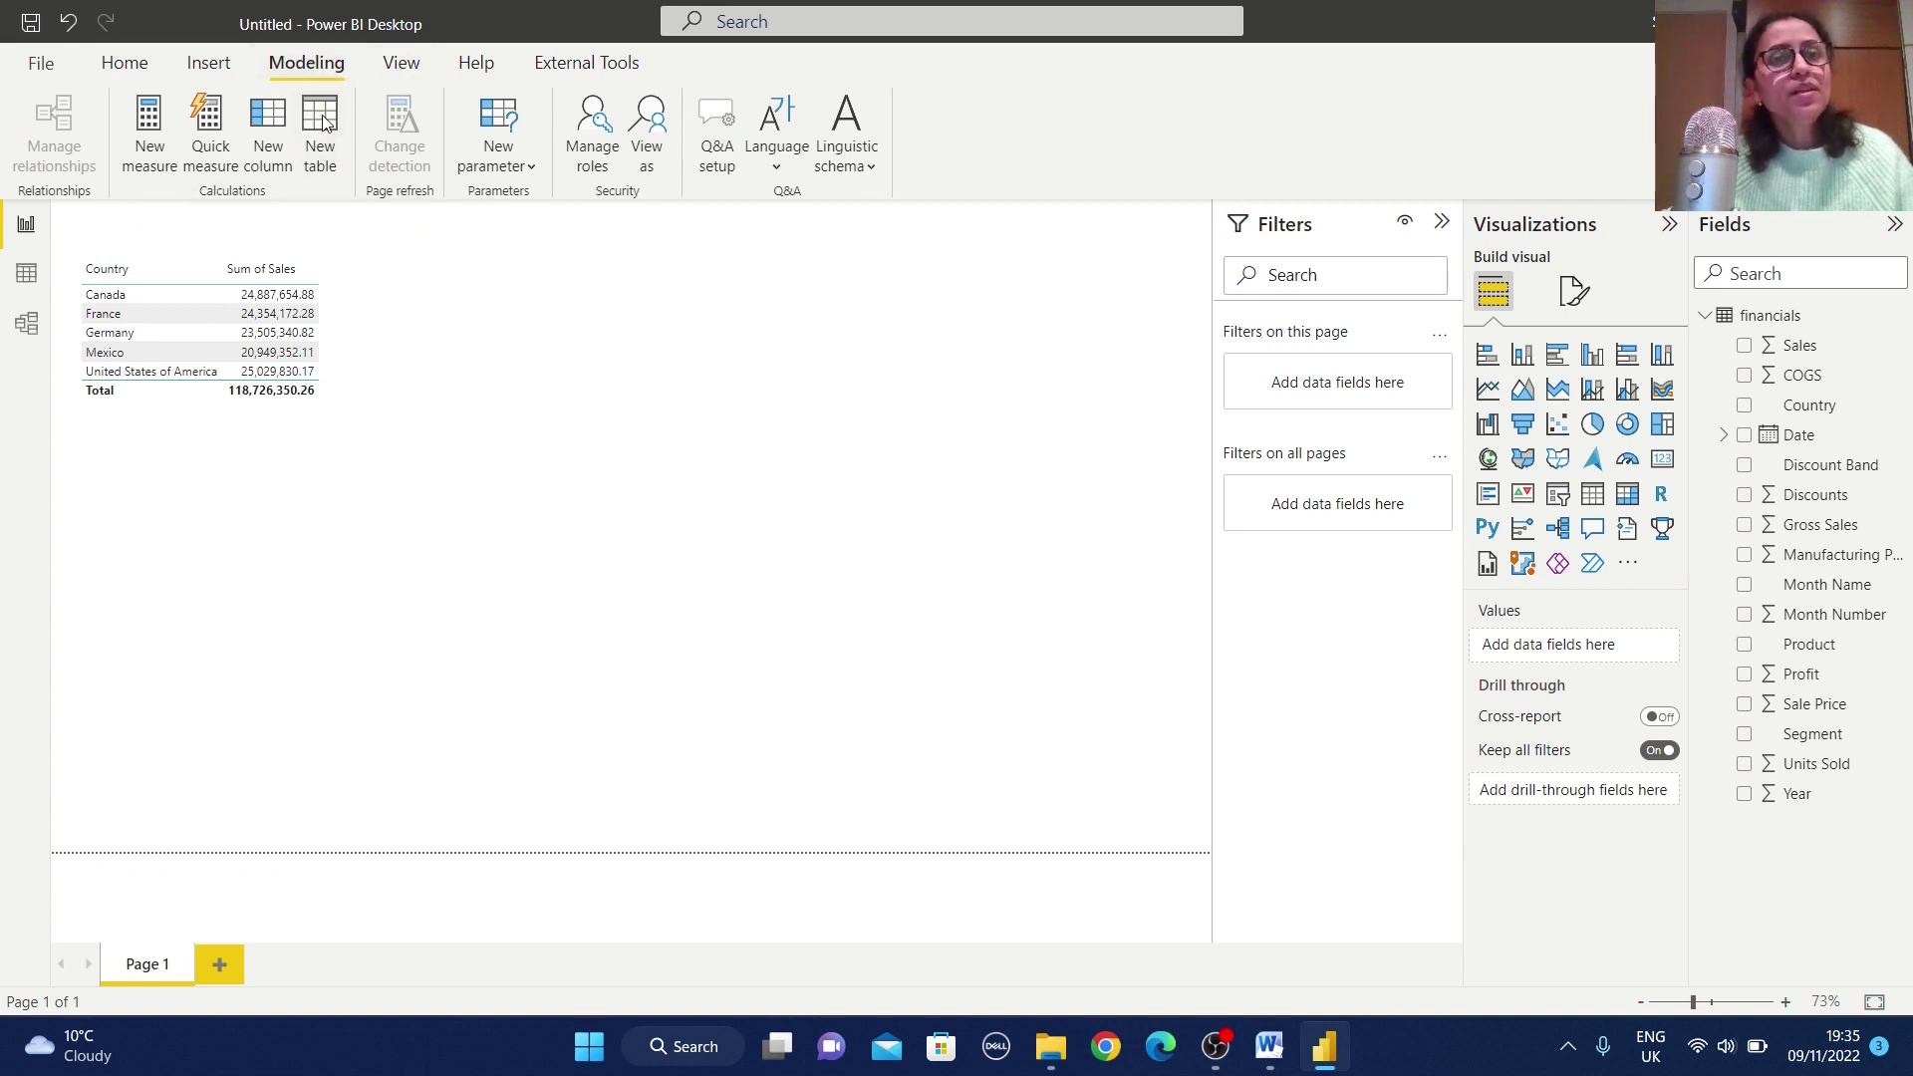
text(FI)
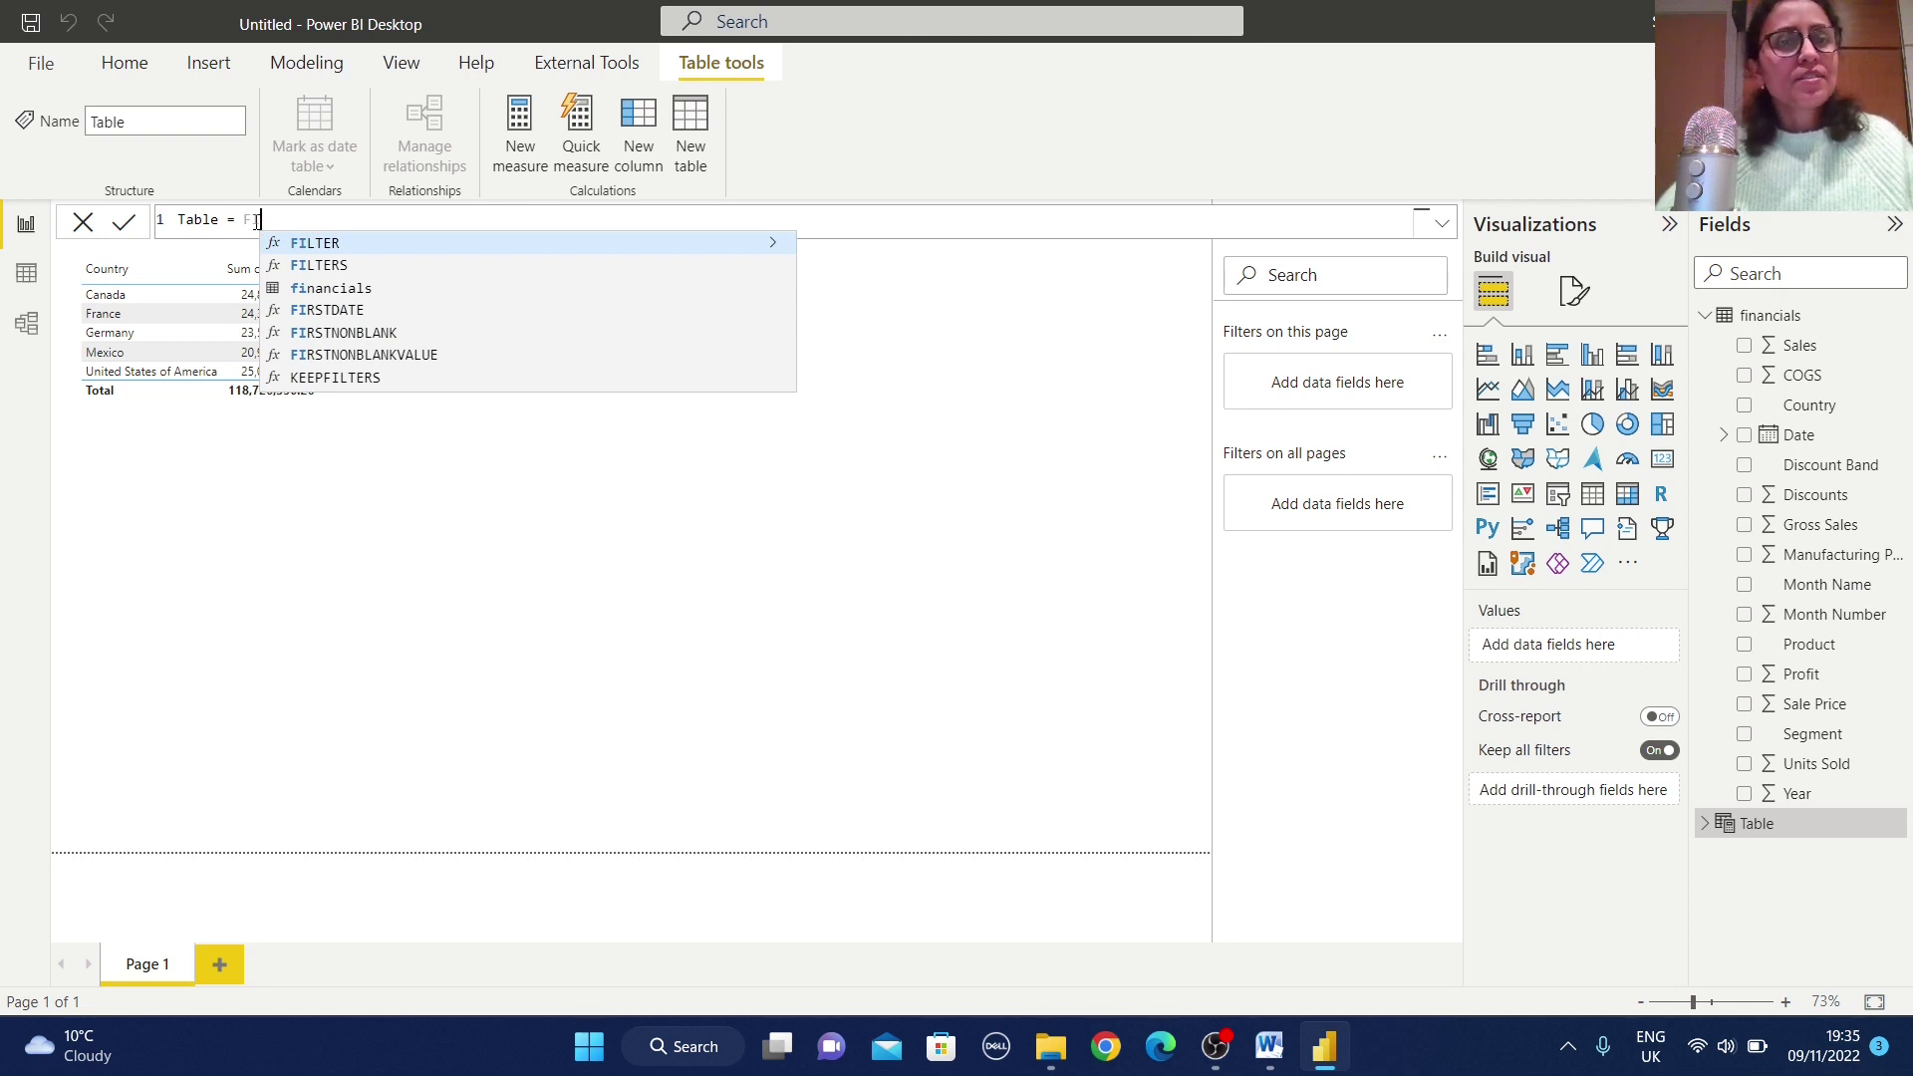
click(334, 244)
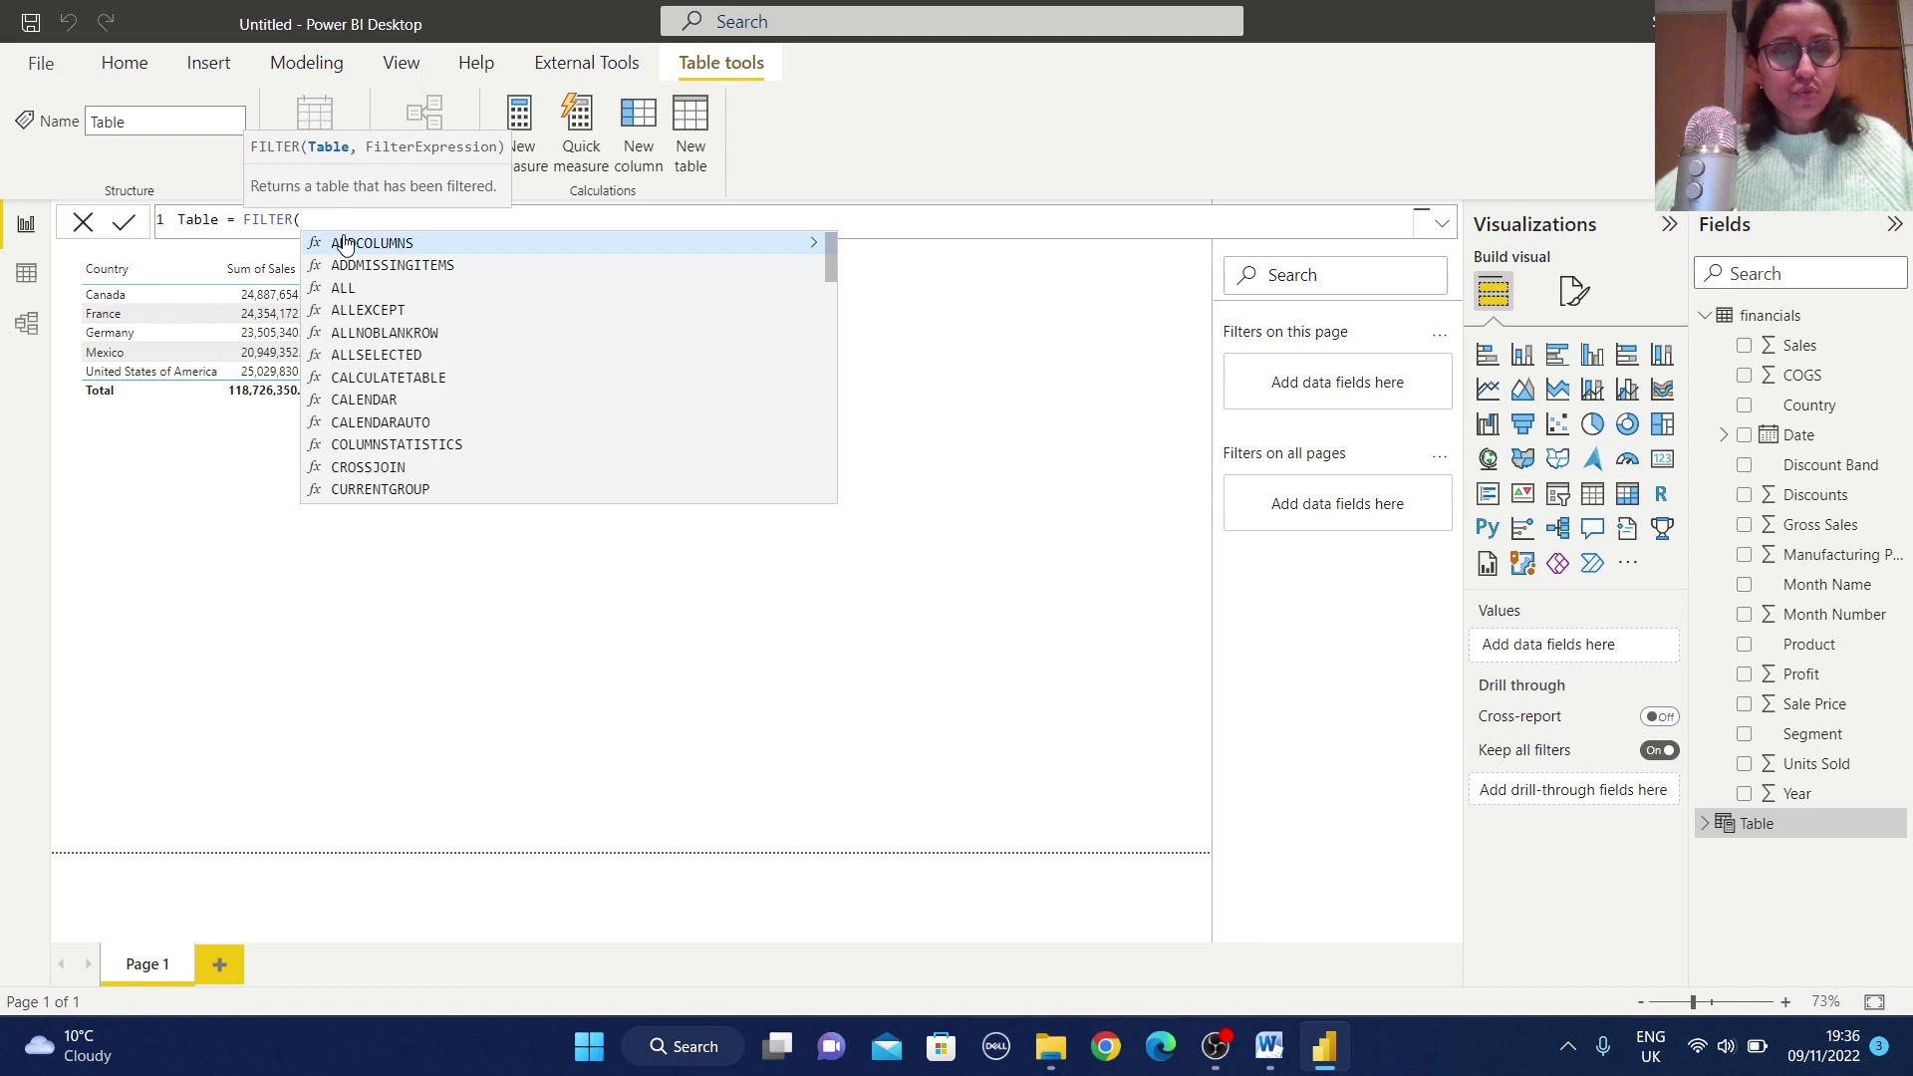
text(fi)
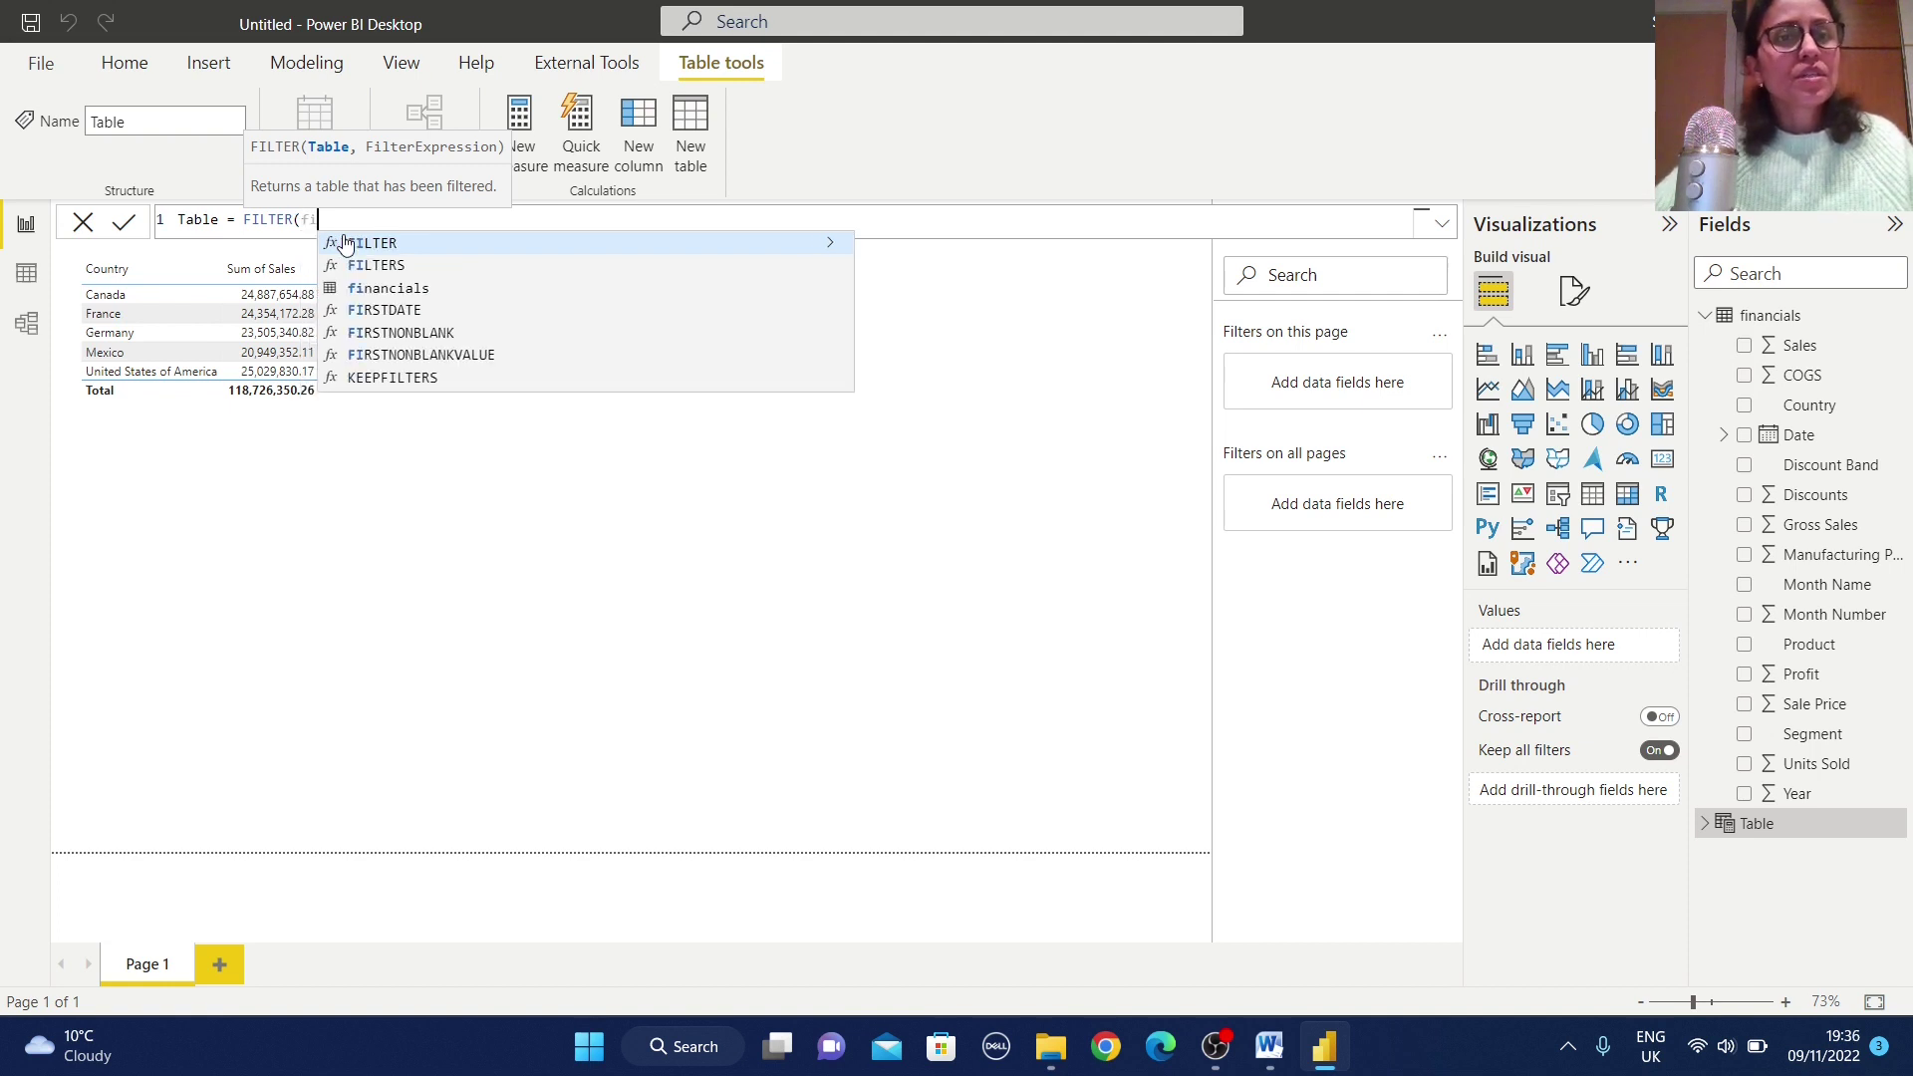
click(394, 289)
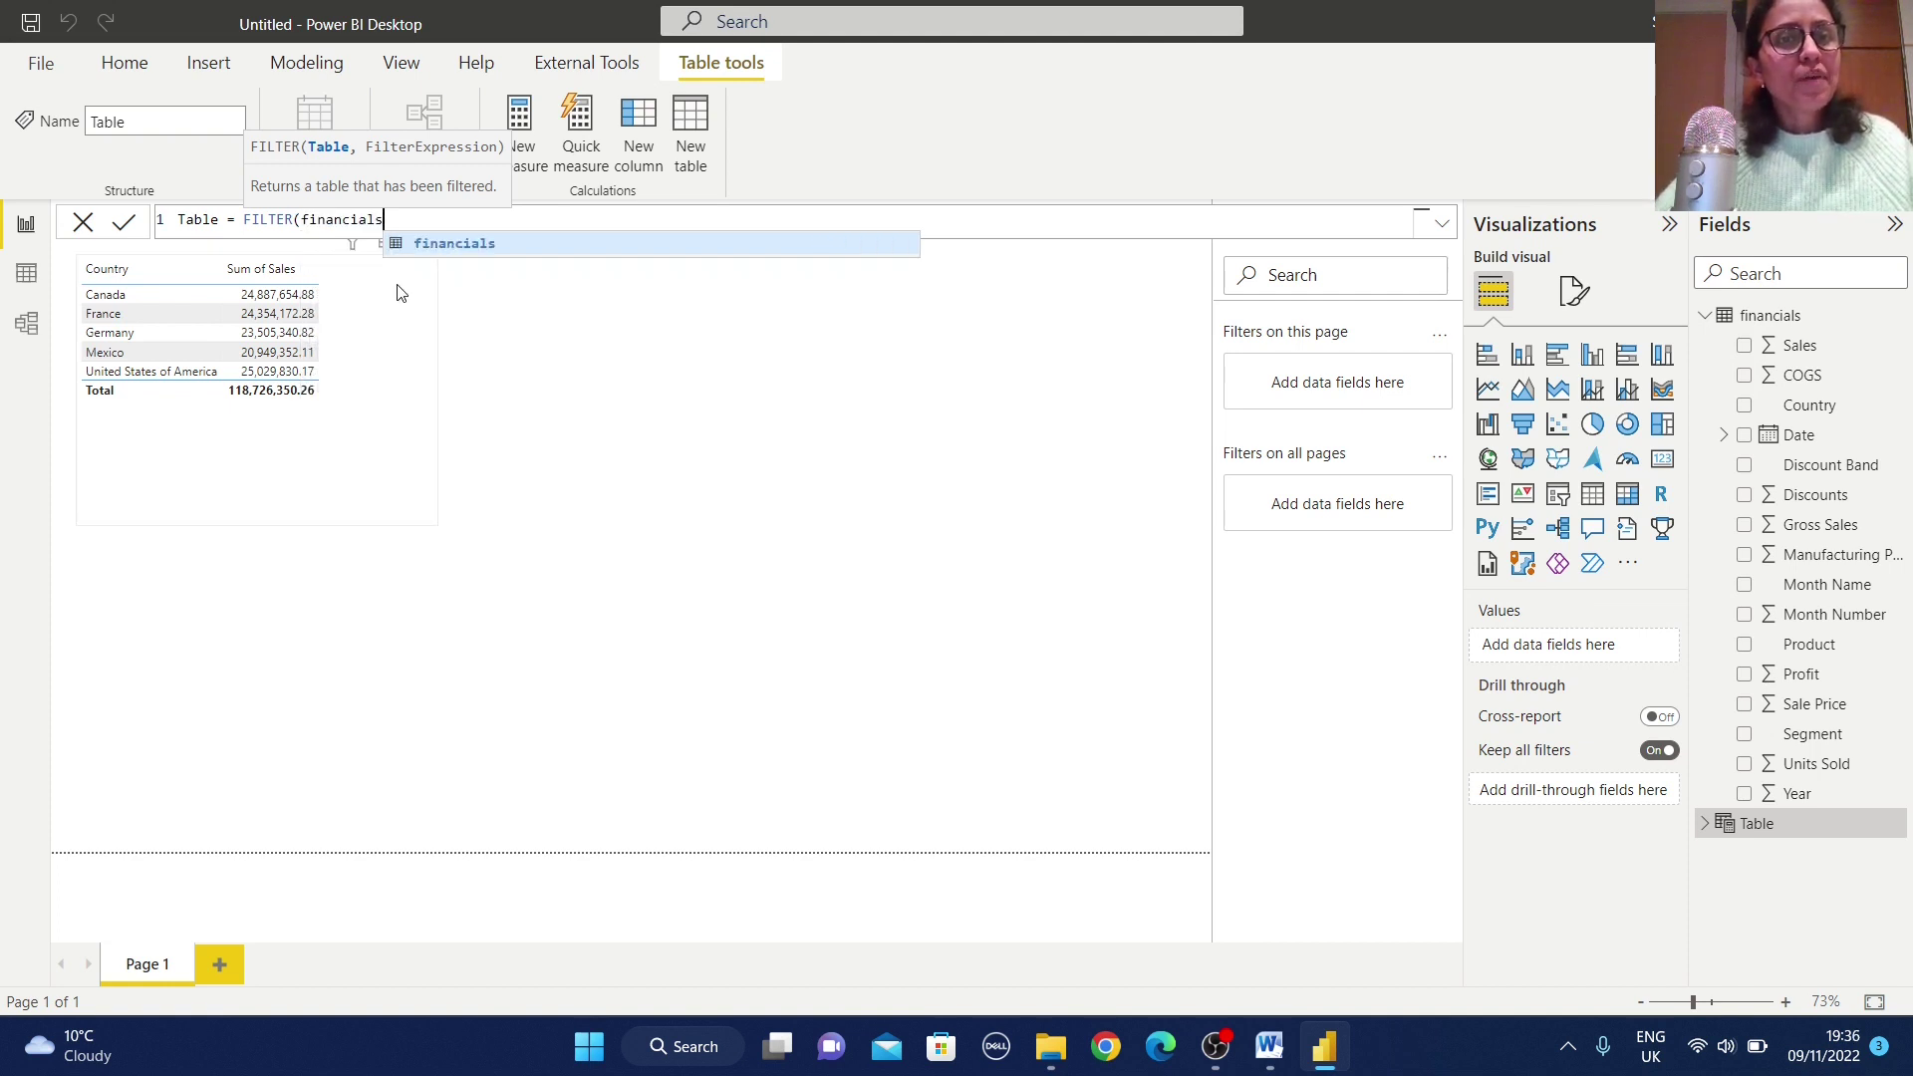
text(,)
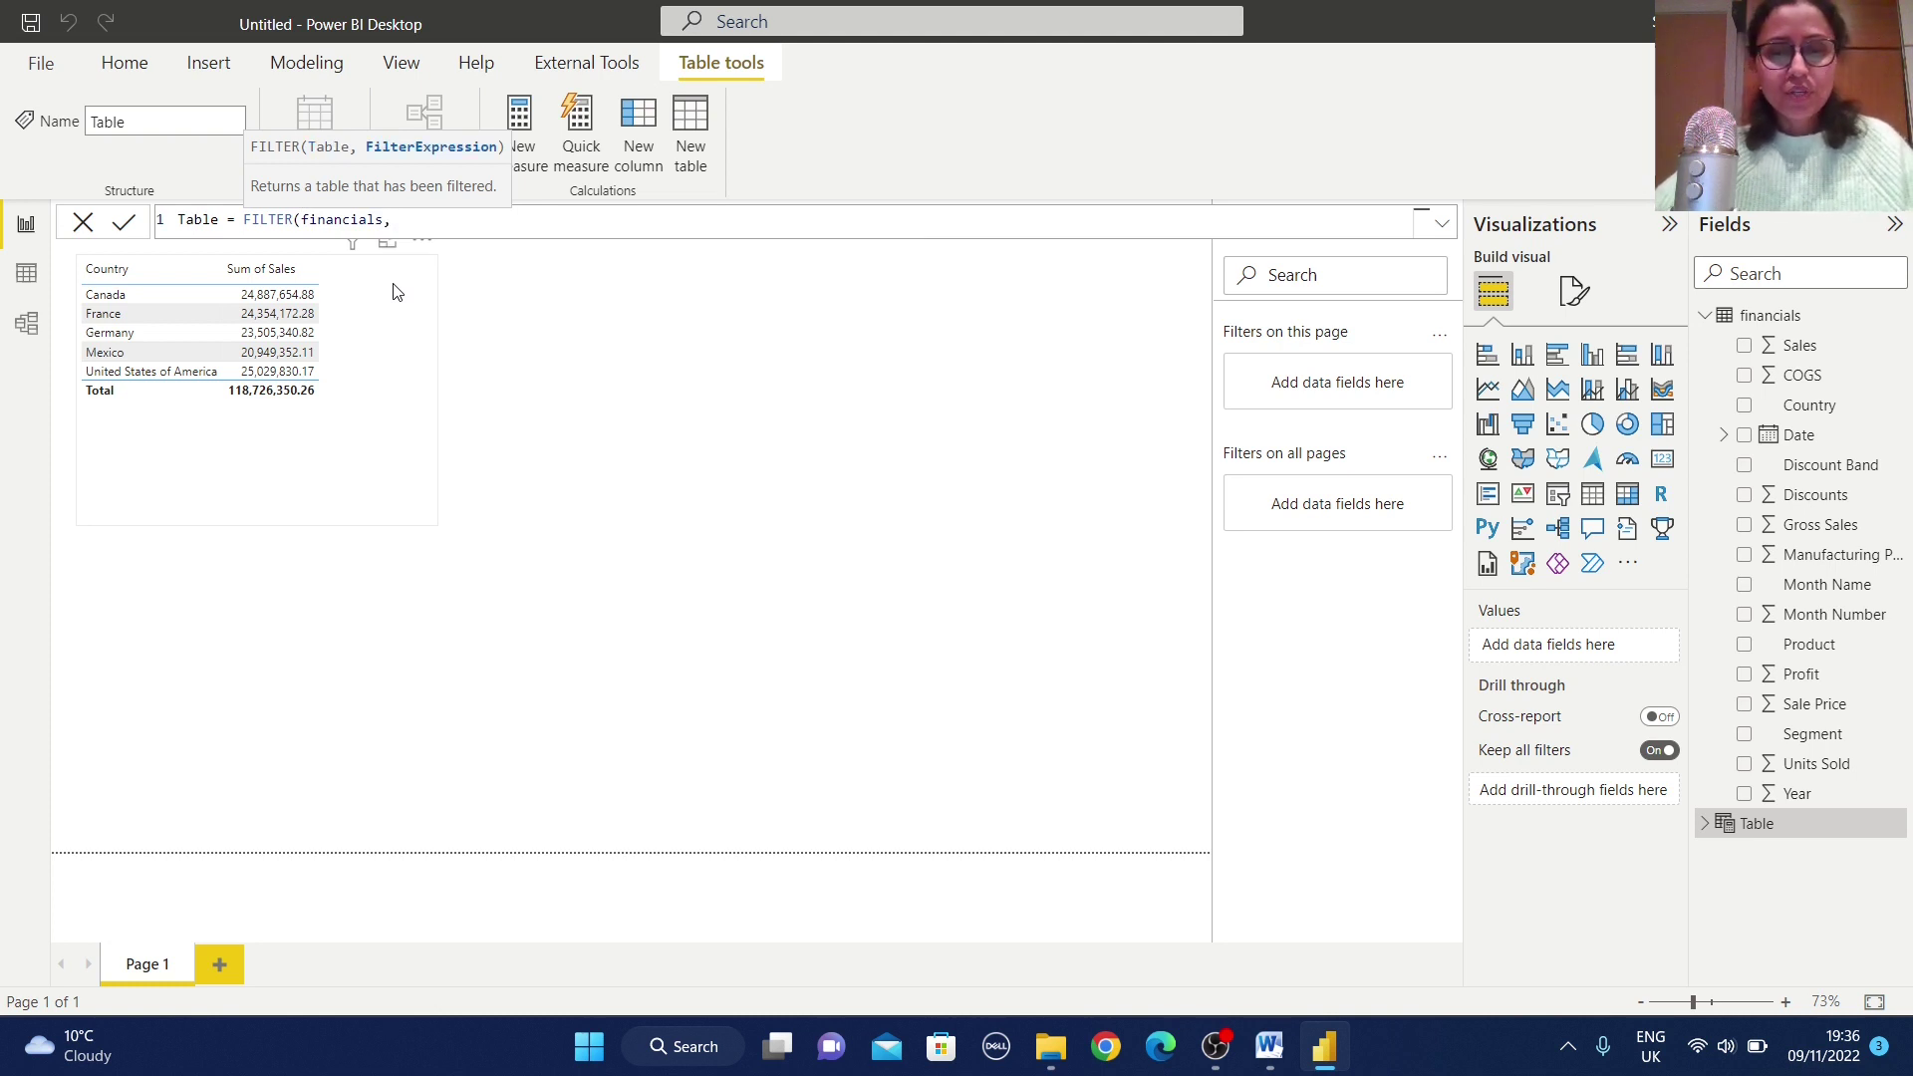
Step: Complete the filter expression with ISAFTER(financials[Country],"Canada",ASC)) and commit the calculated table
text(IS)
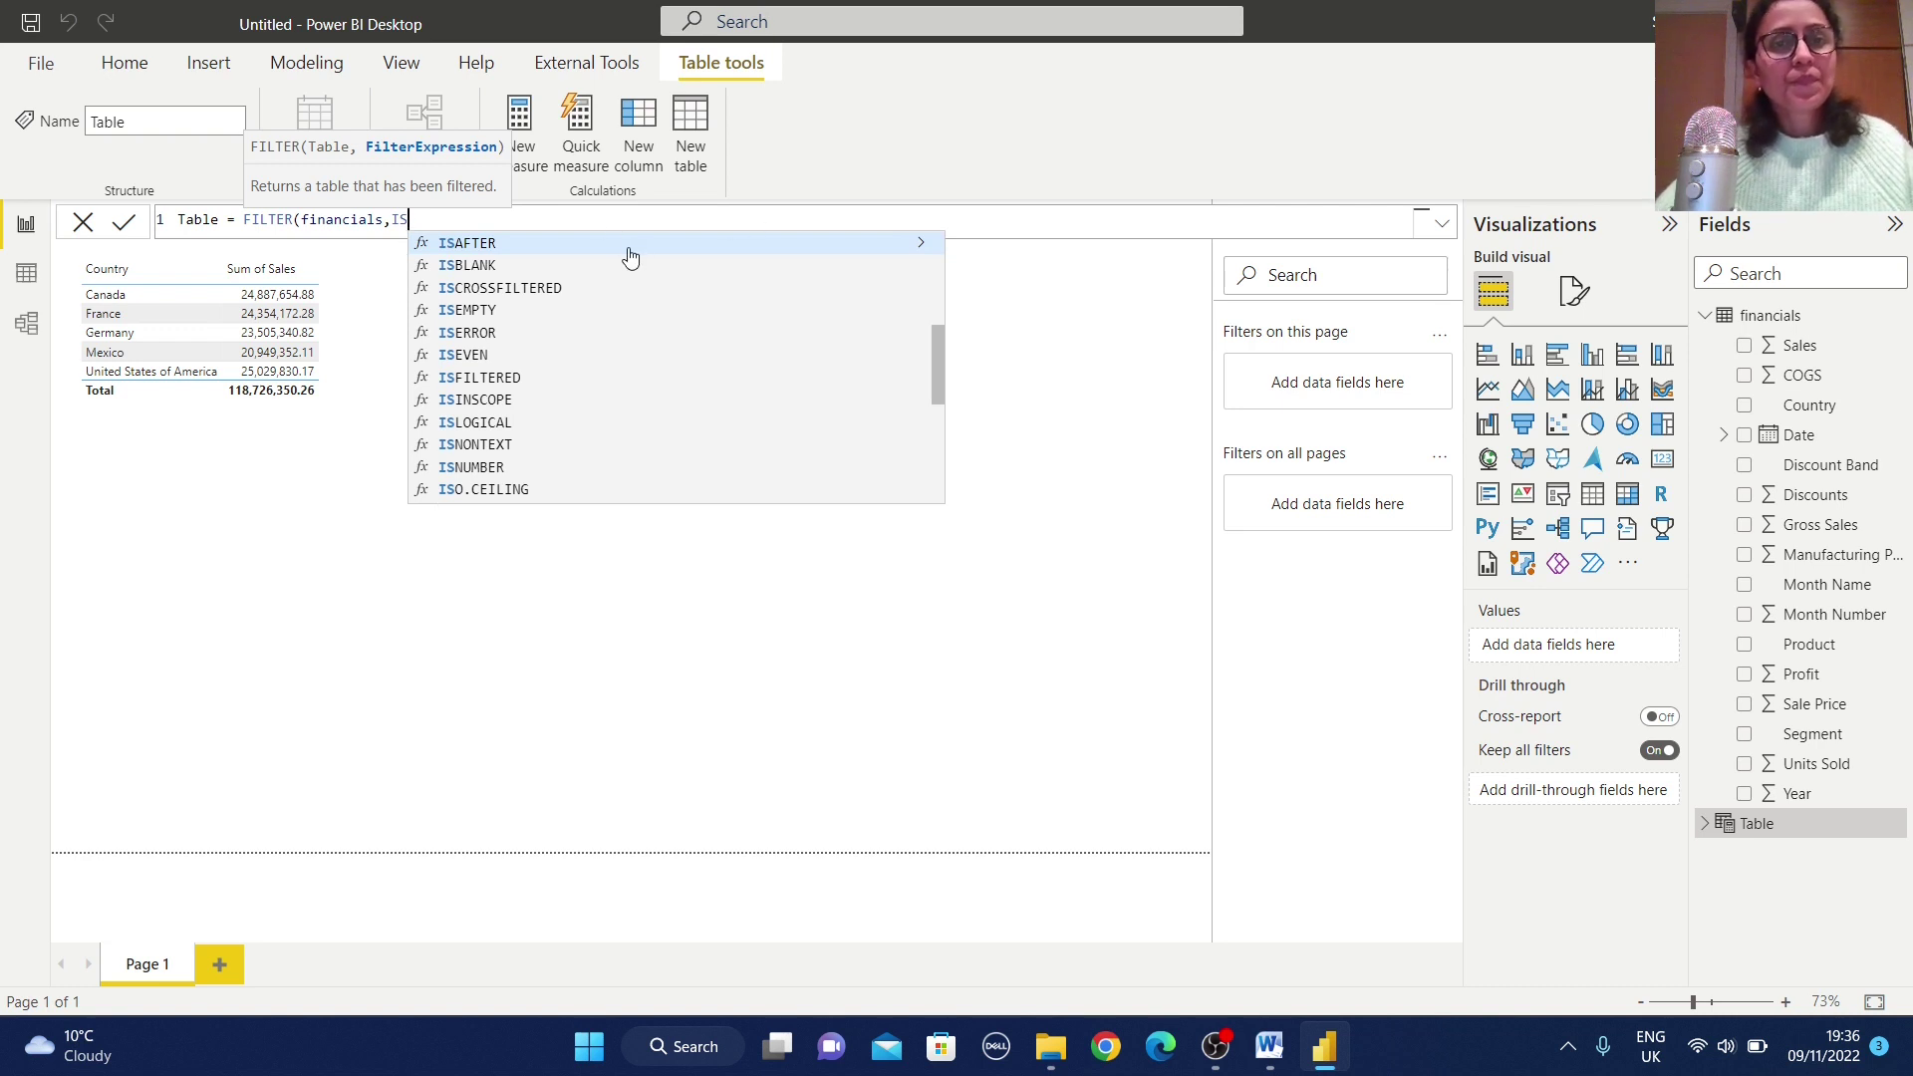
key(Tab)
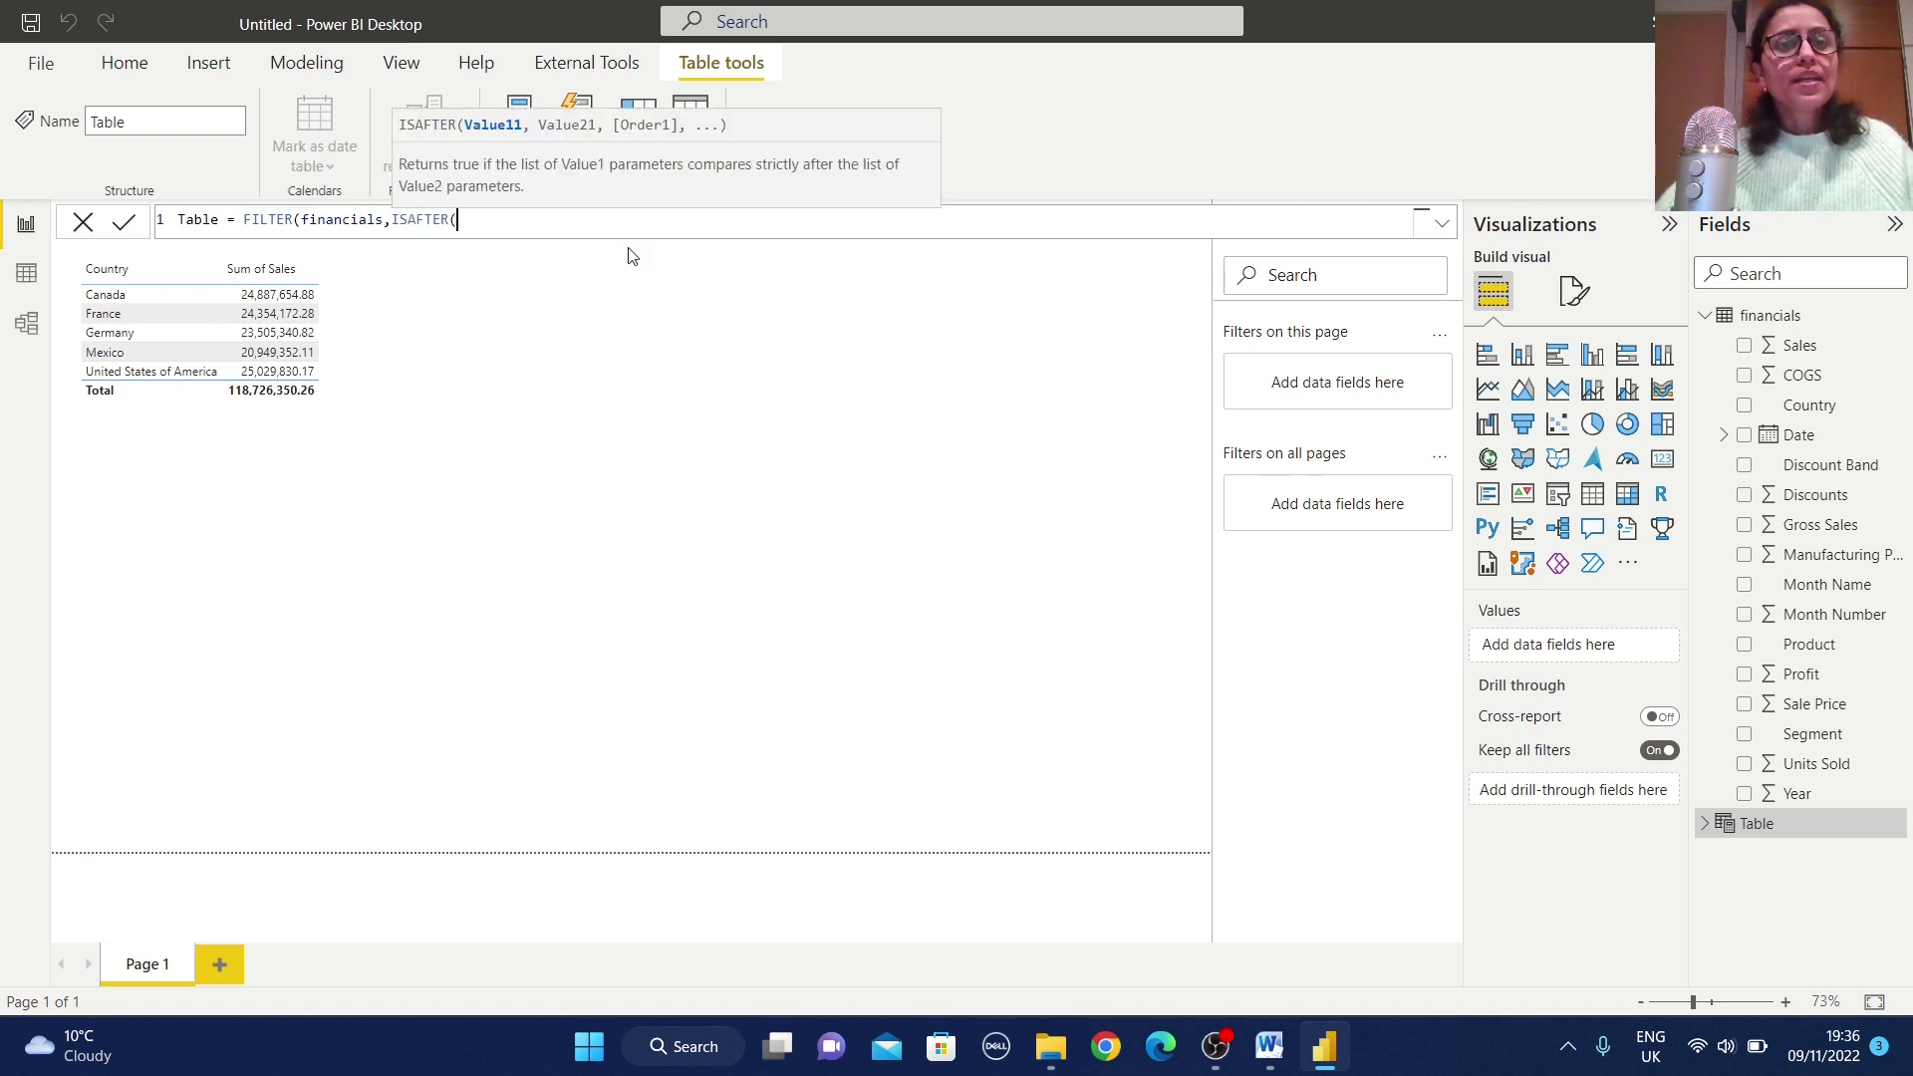
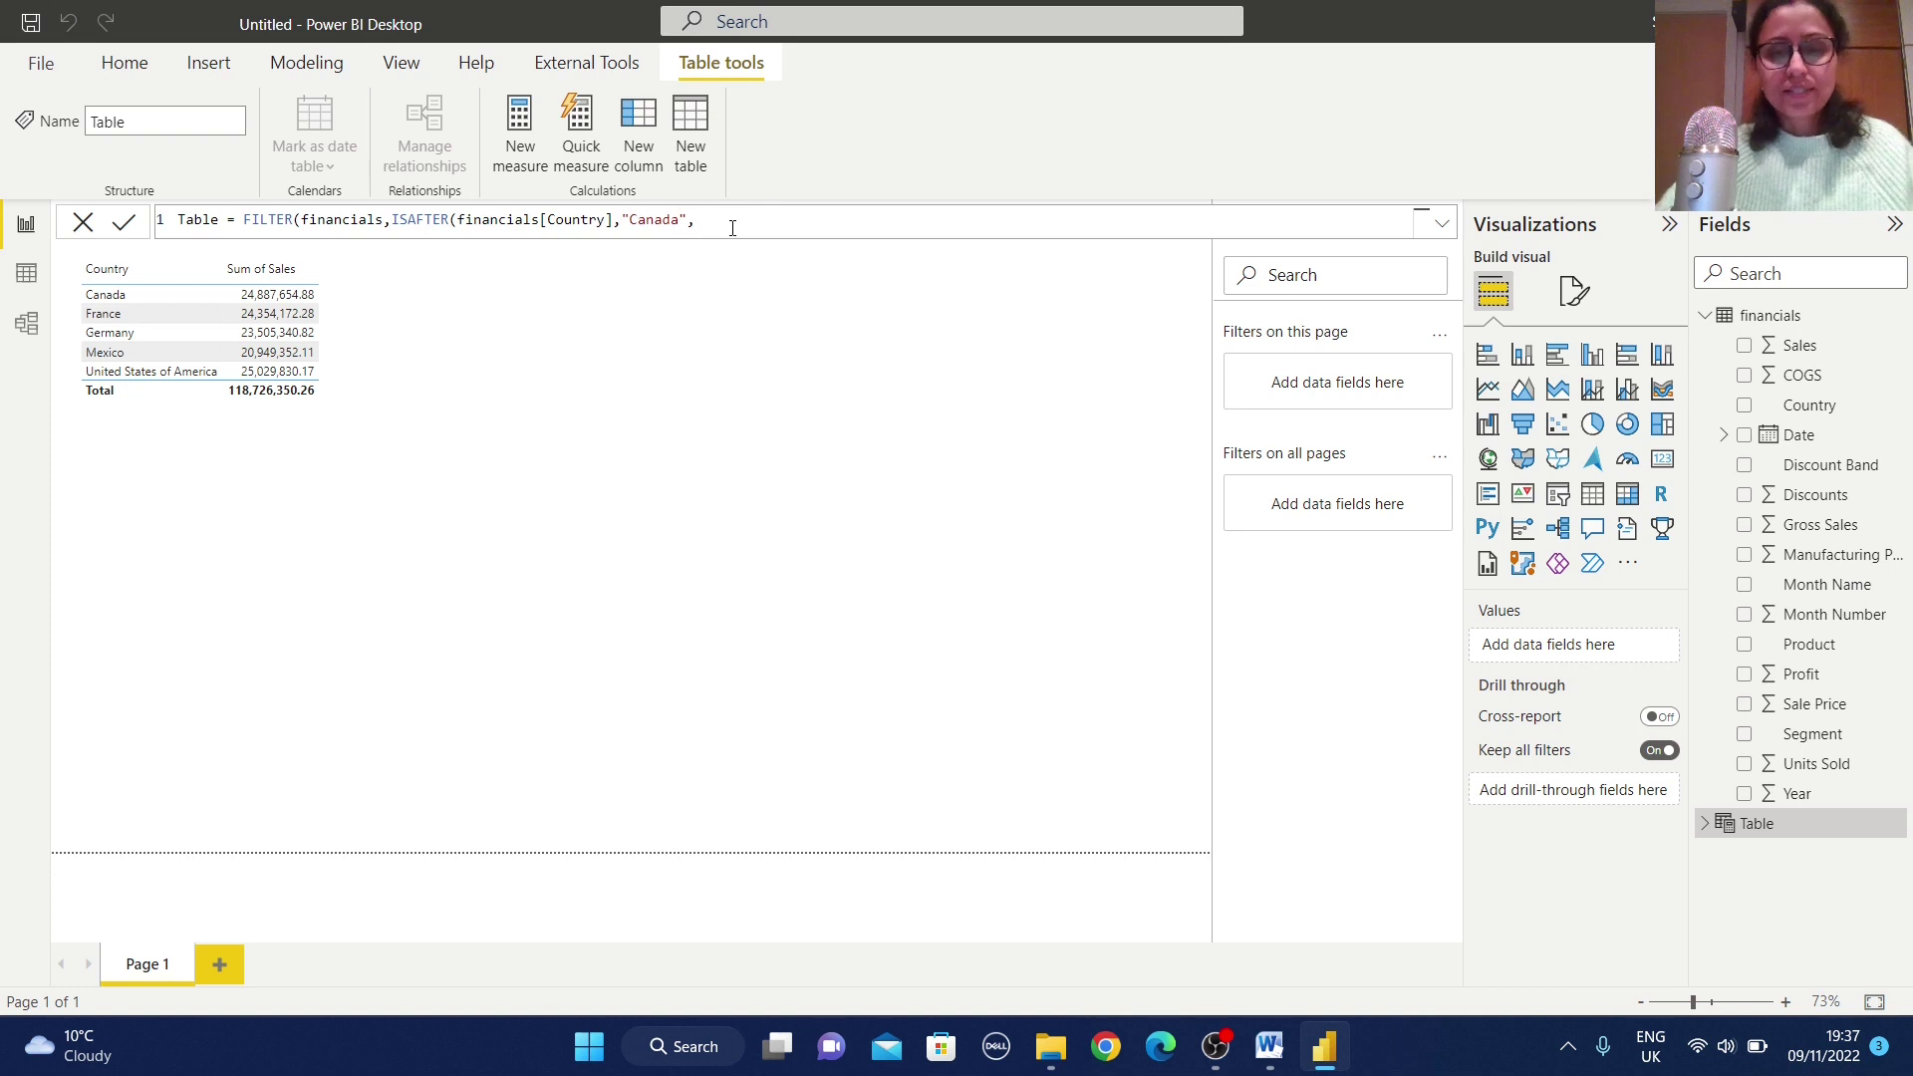
text(ASC)
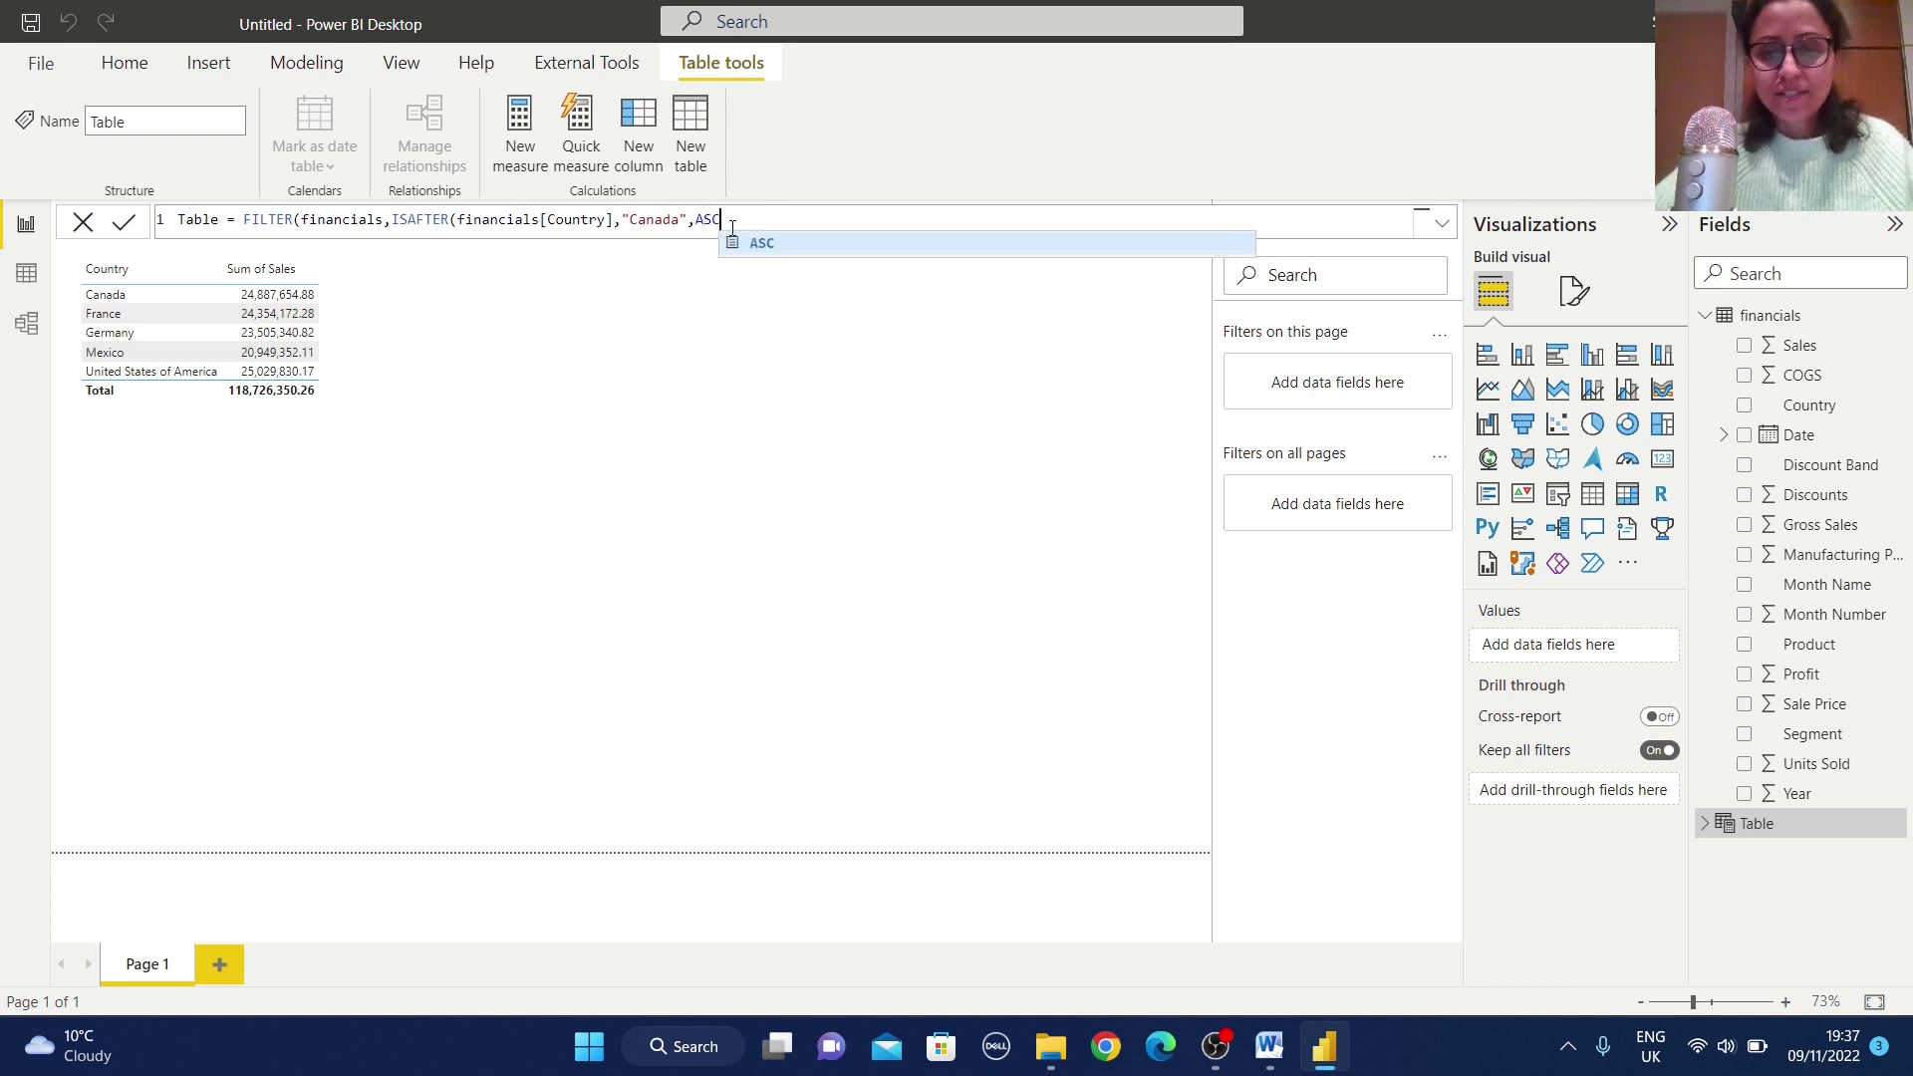
text()))
key(Return)
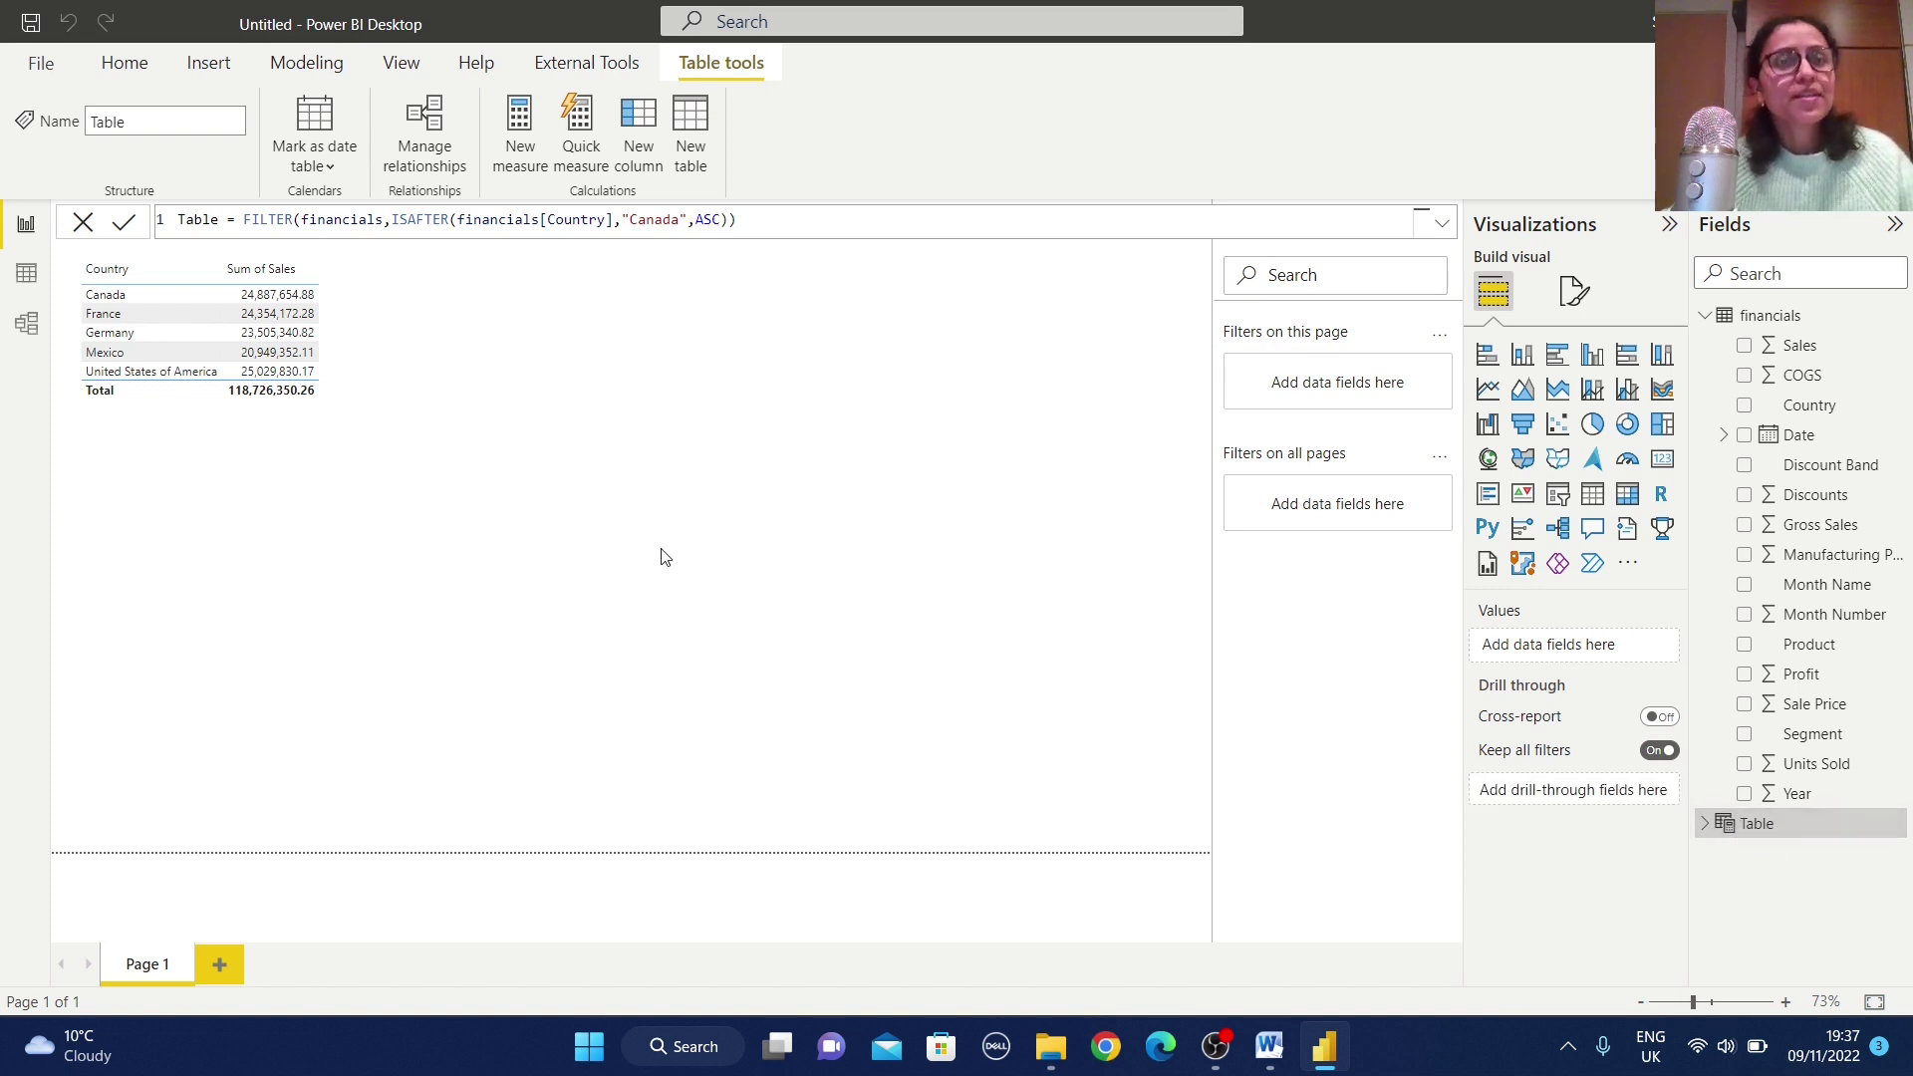
click(738, 371)
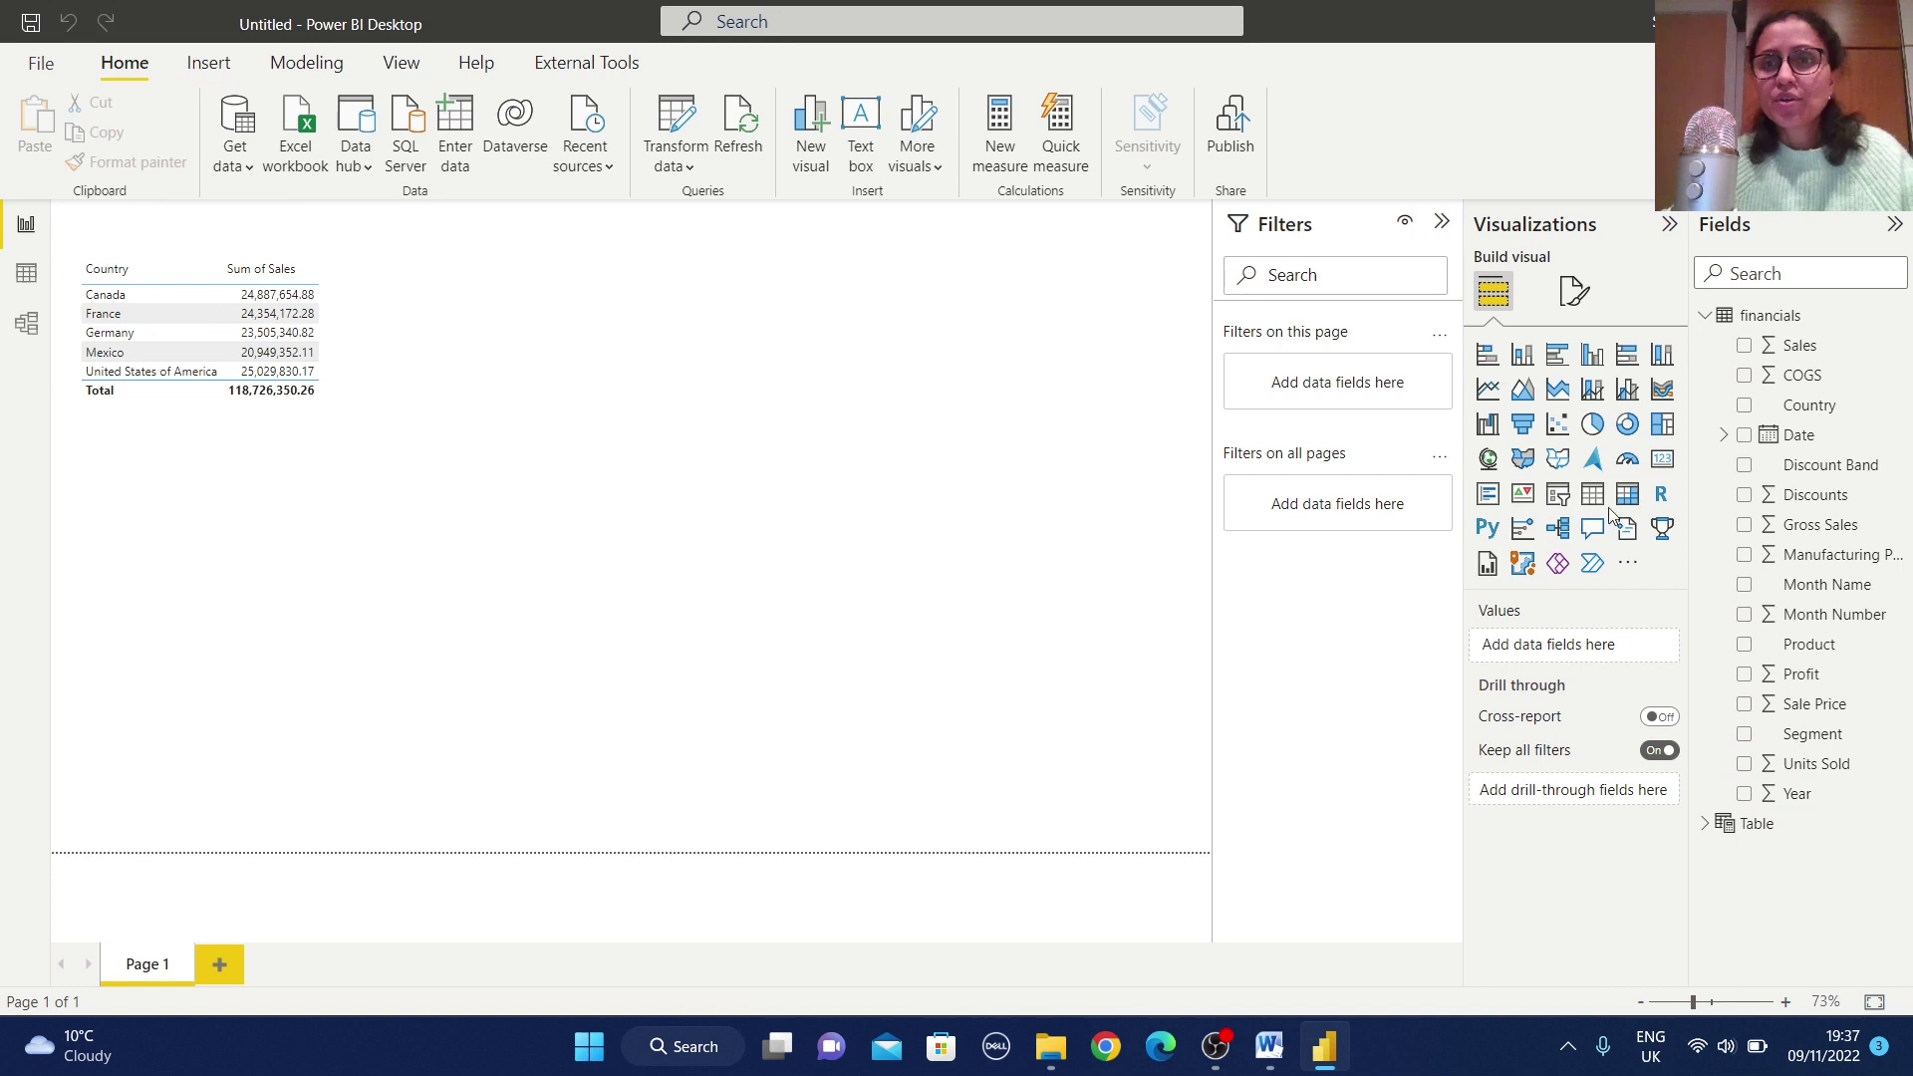
Step: Add a second table visual beside the first, showing Country and Sales from the calculated table named Table
click(1705, 823)
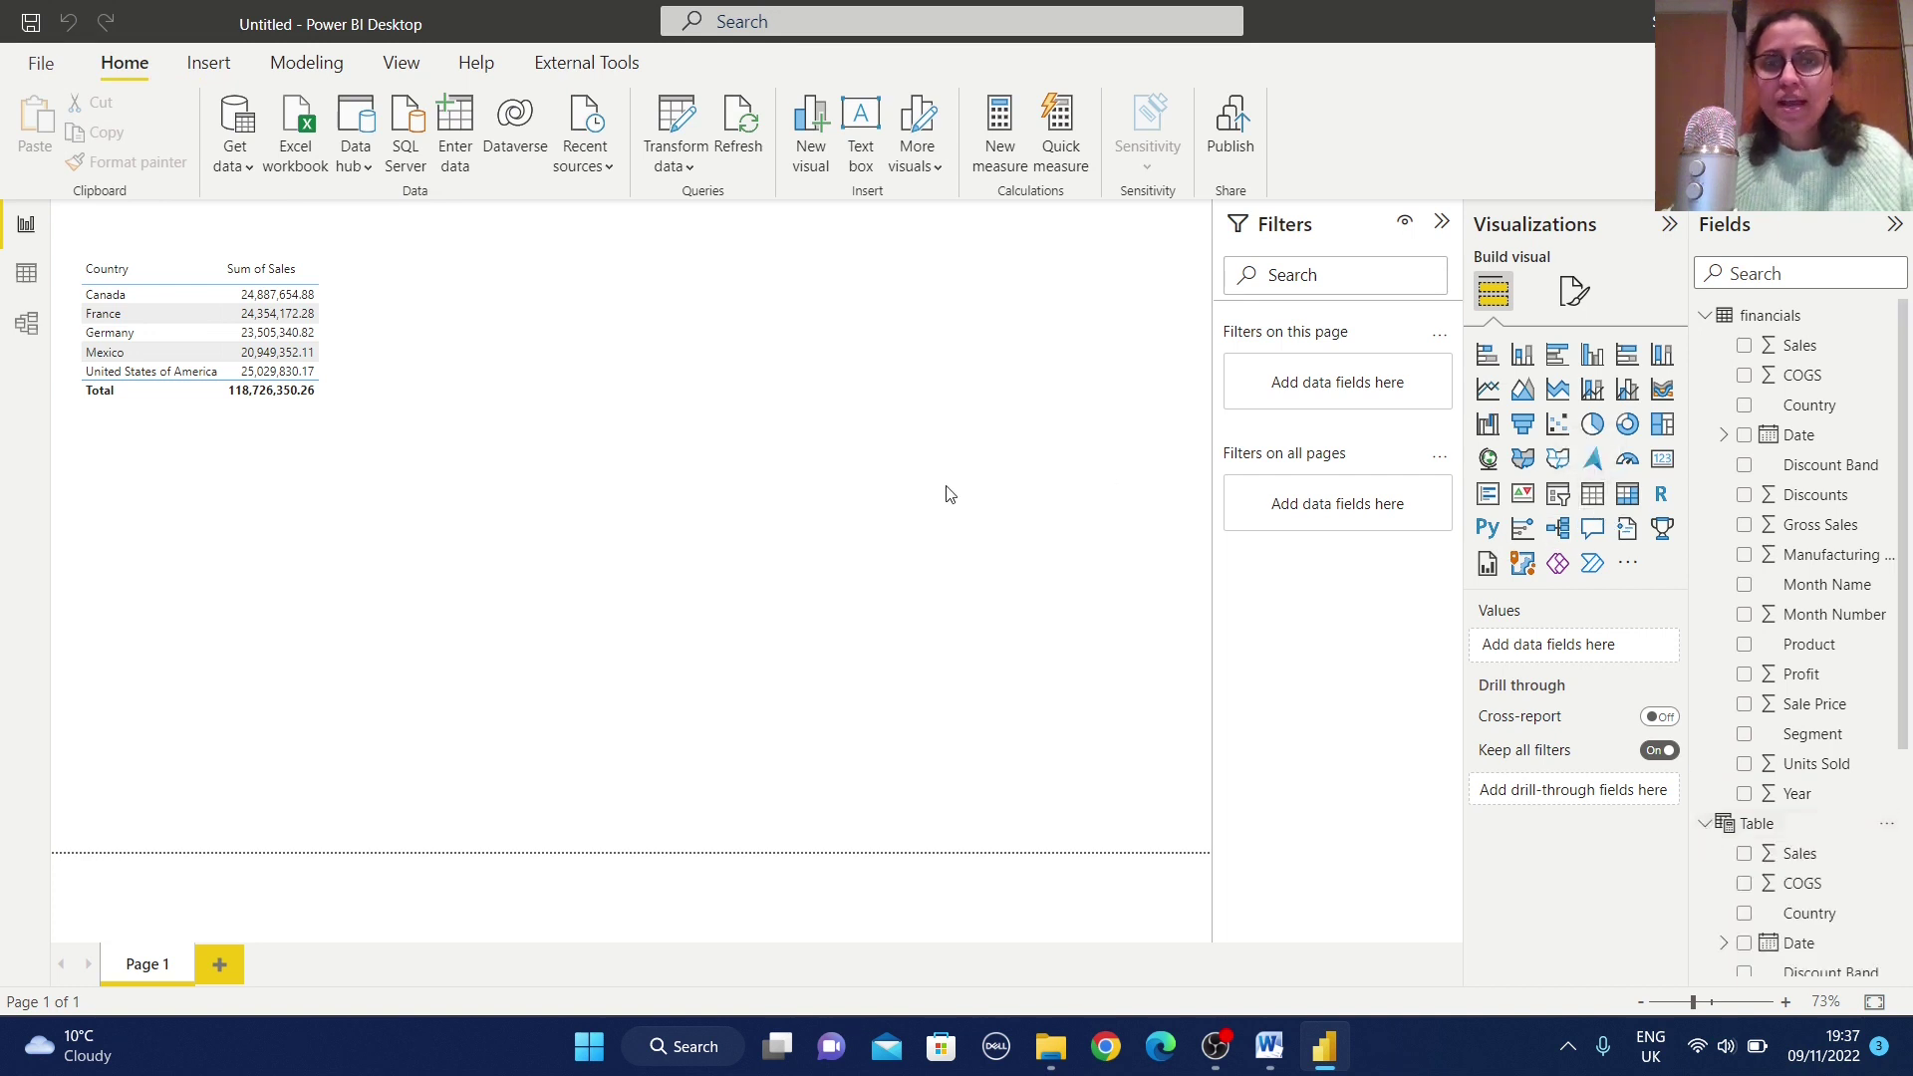
click(1592, 493)
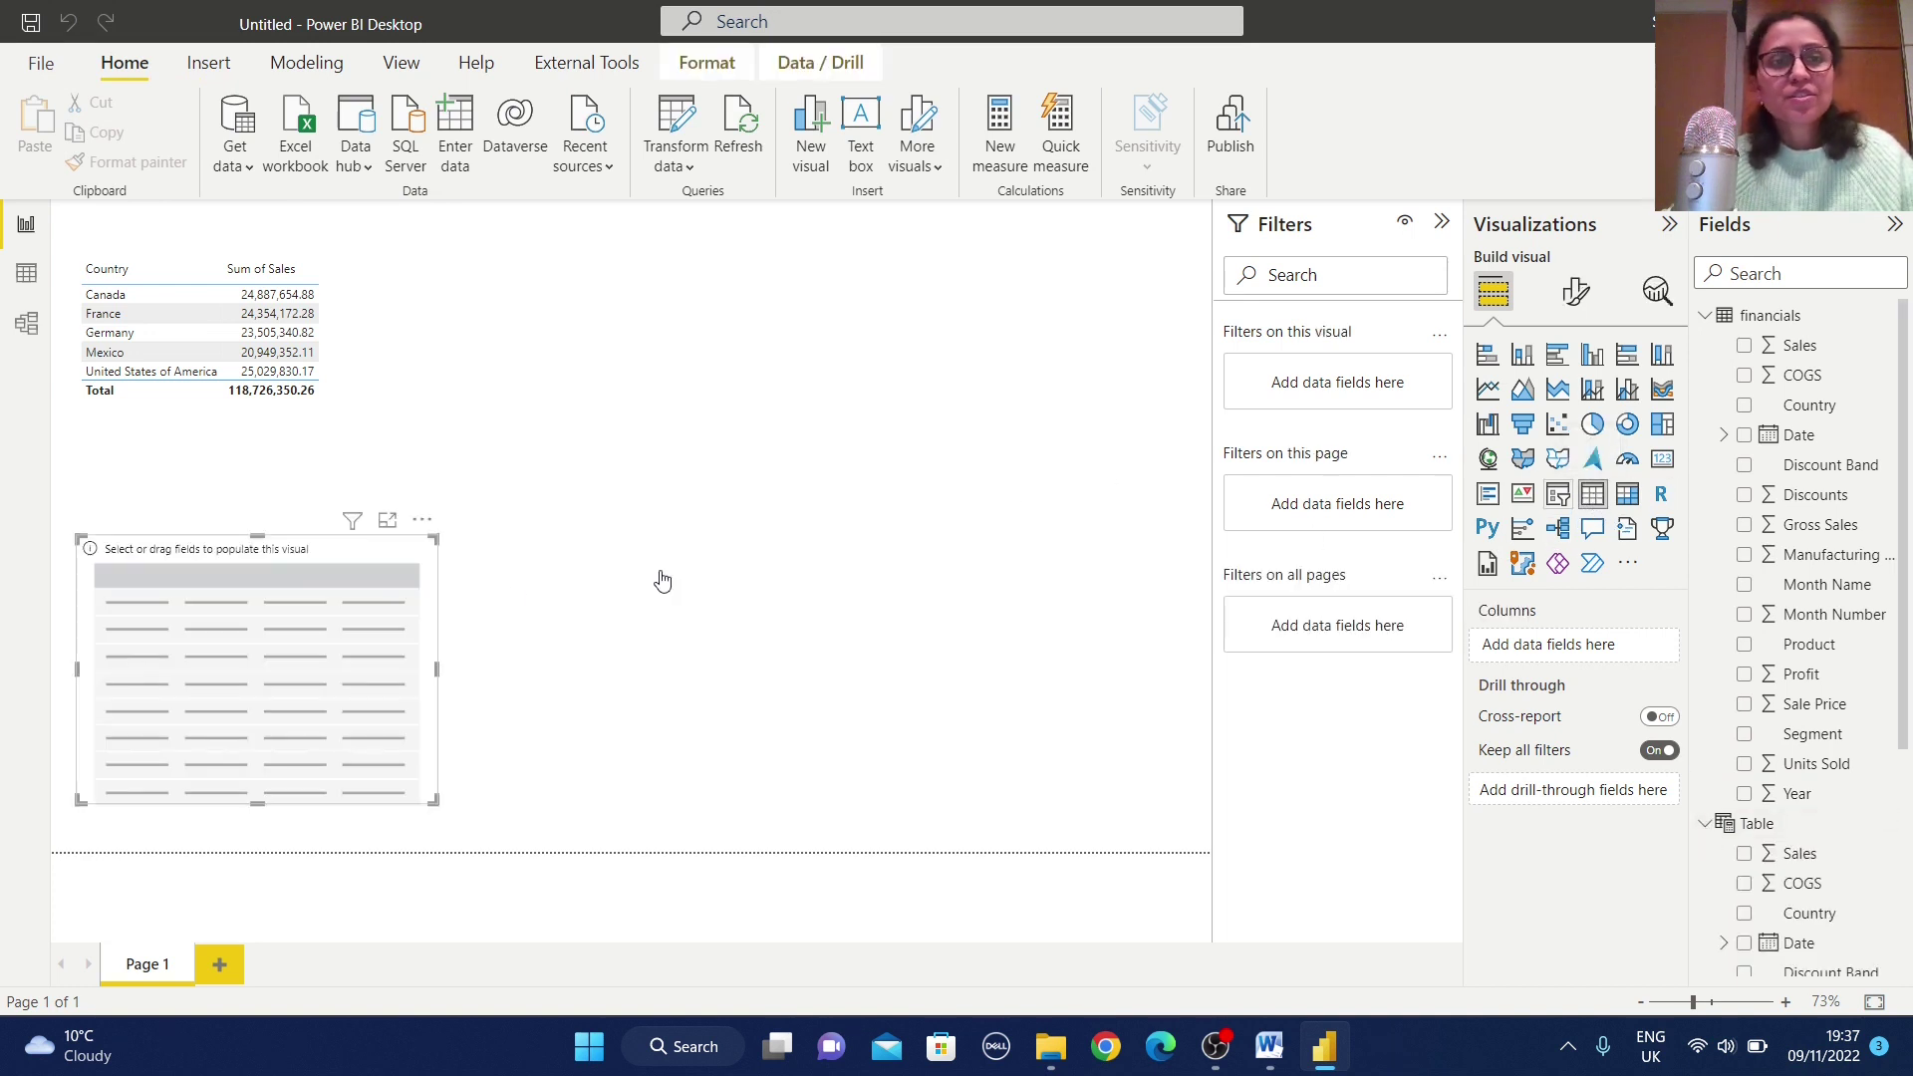
drag(362, 637, 878, 378)
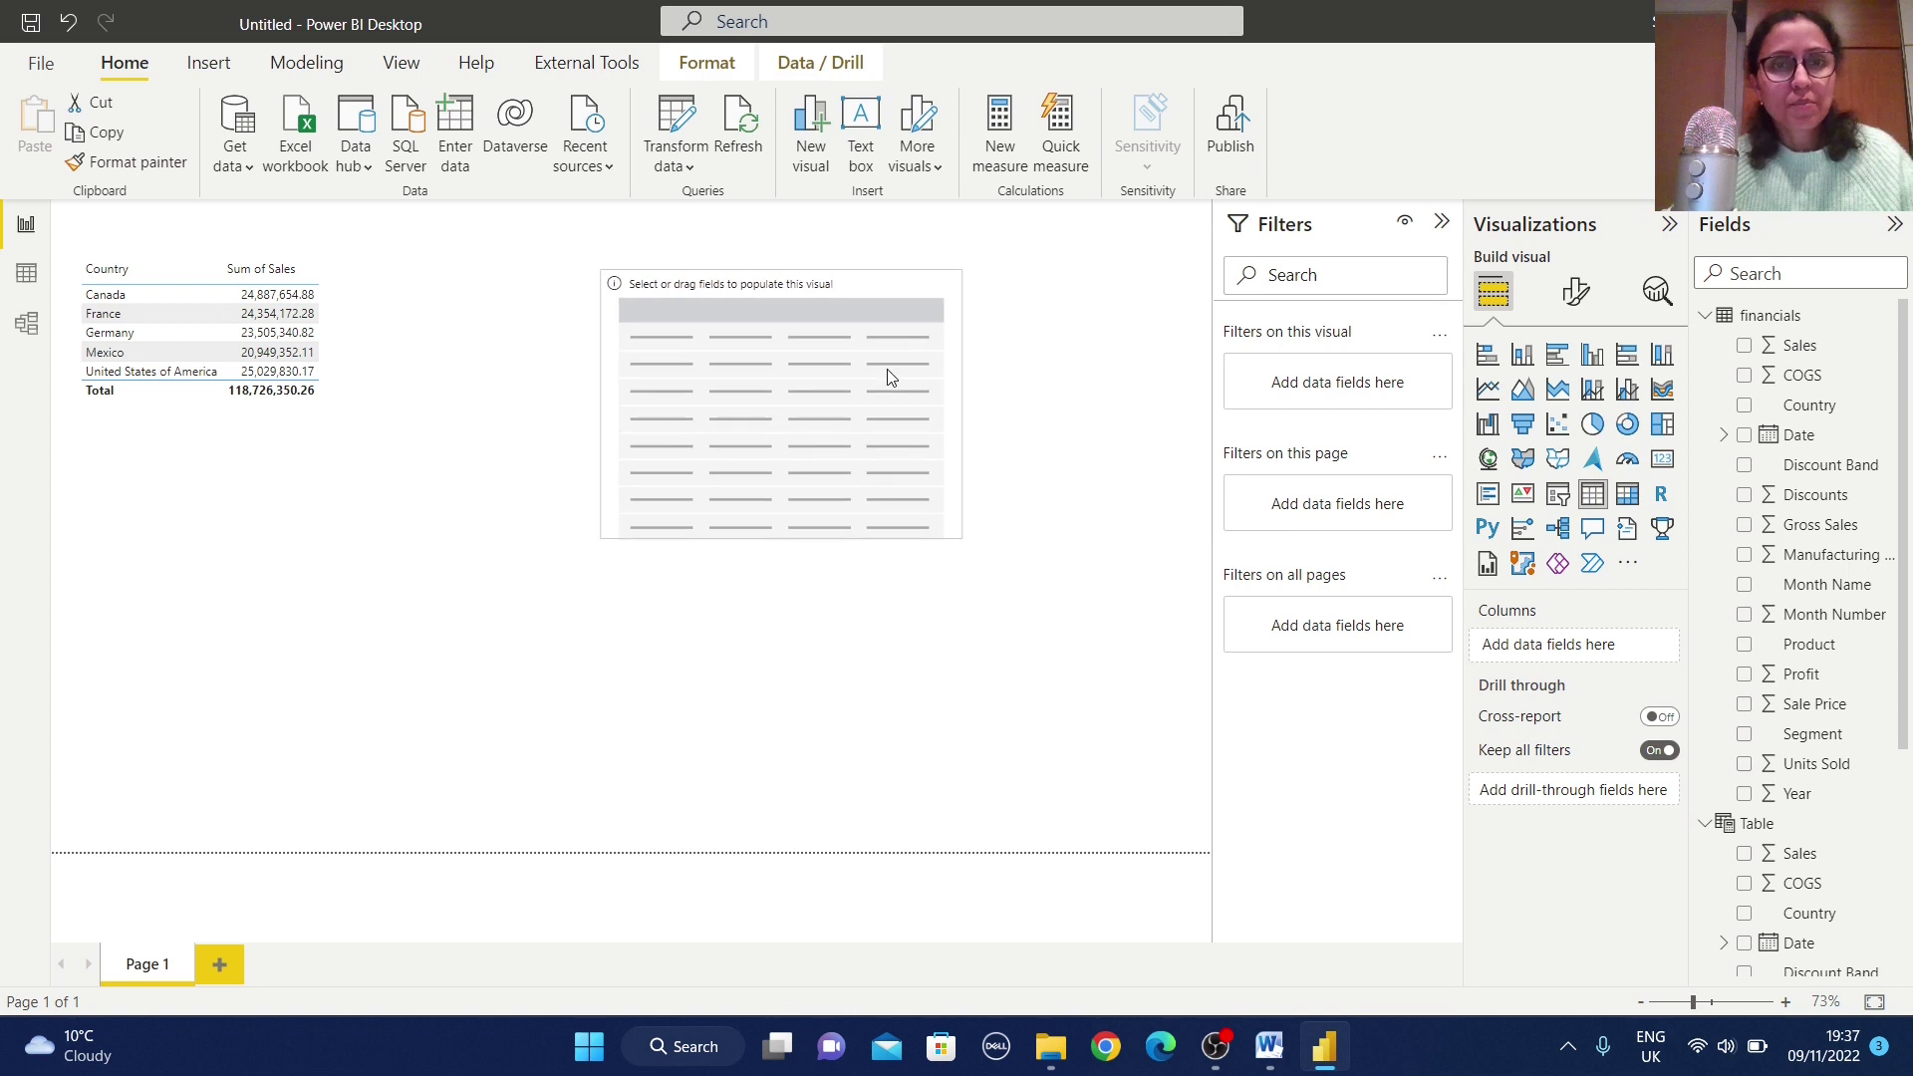
click(1706, 316)
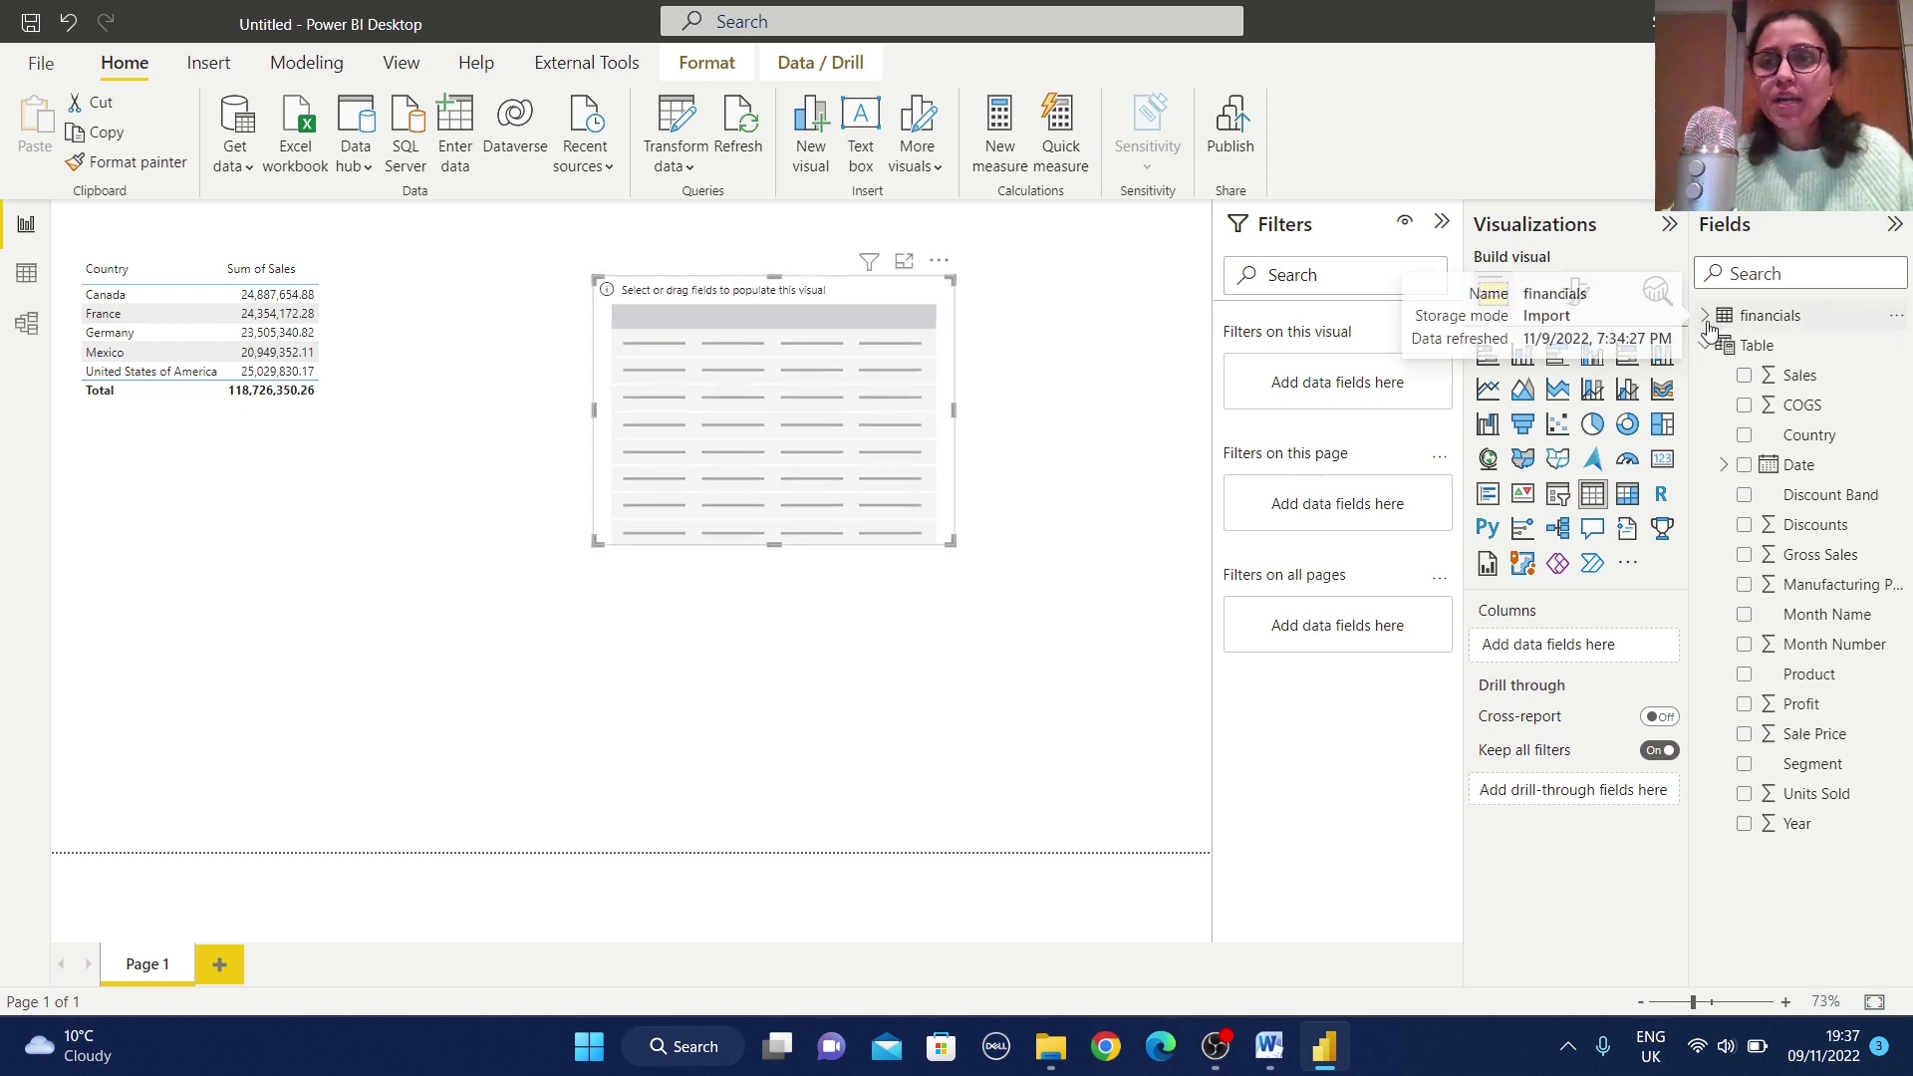
click(1743, 439)
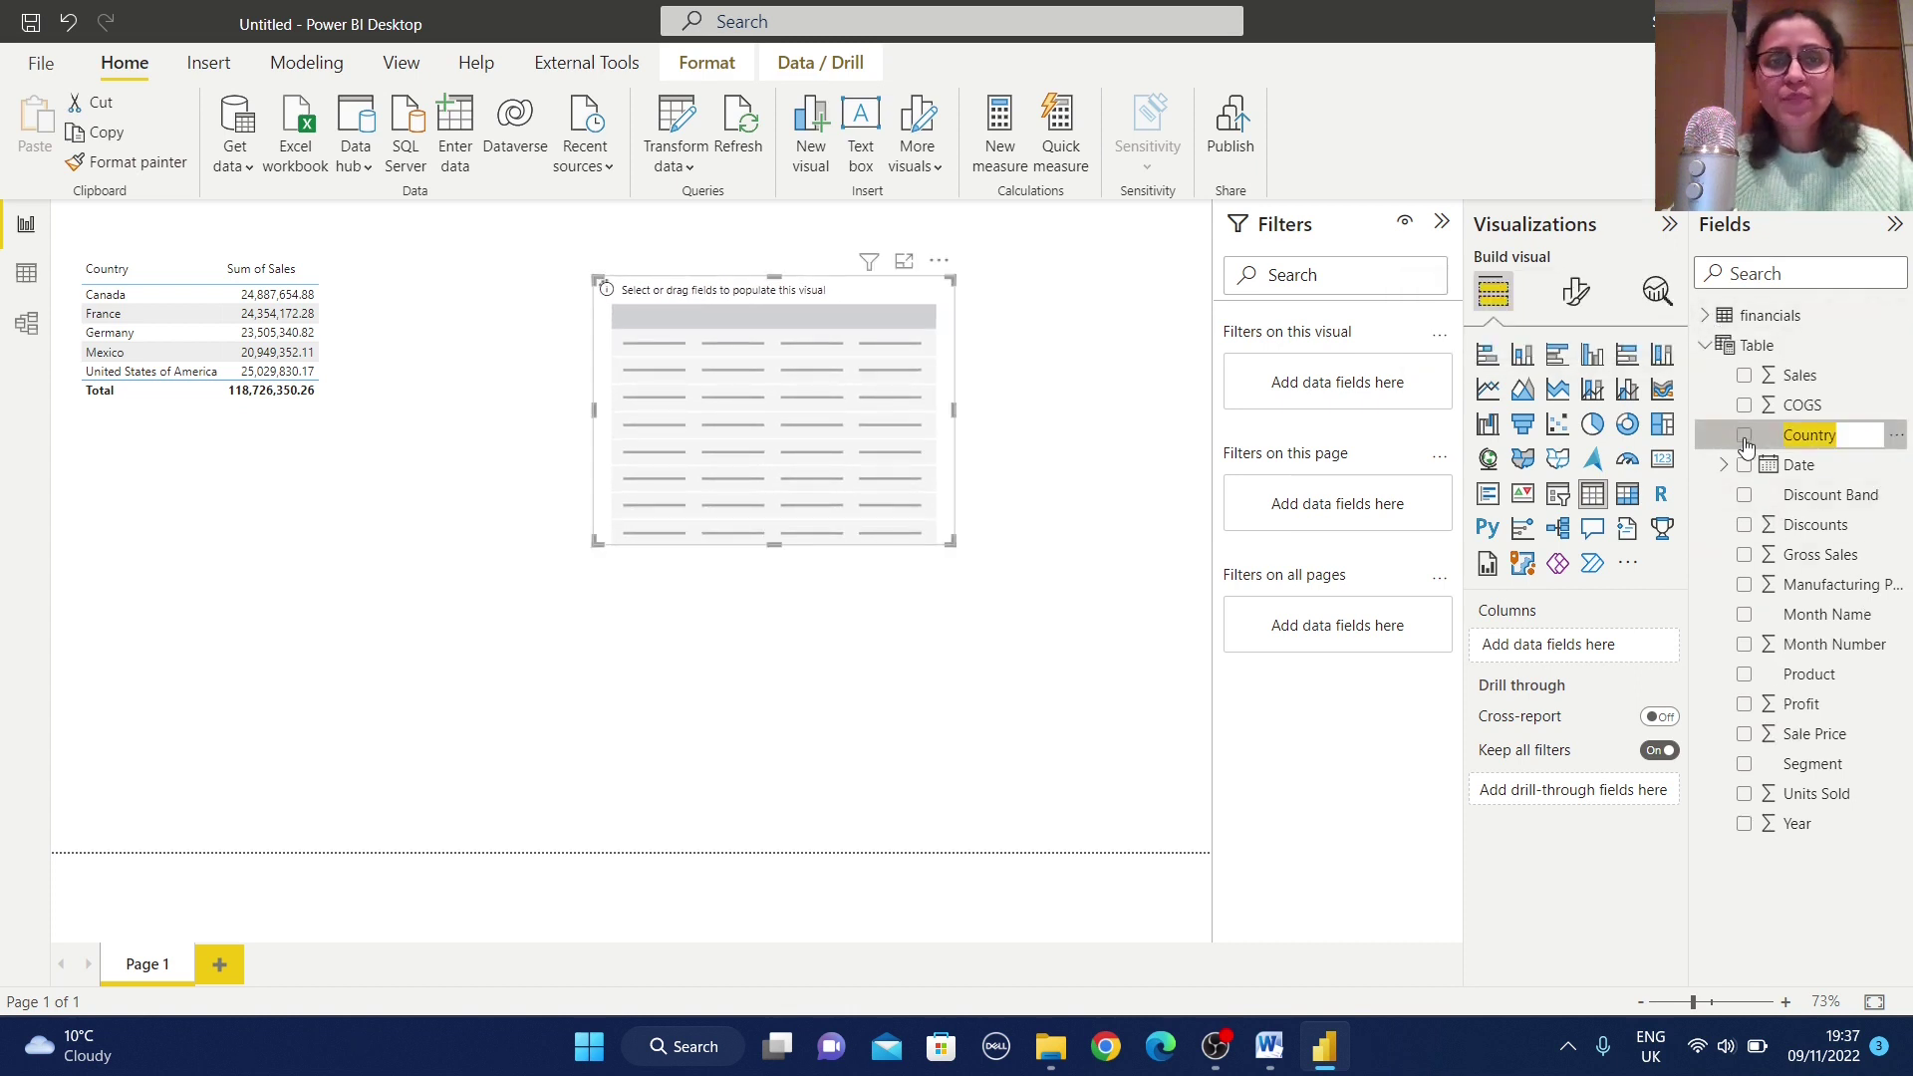
click(1744, 376)
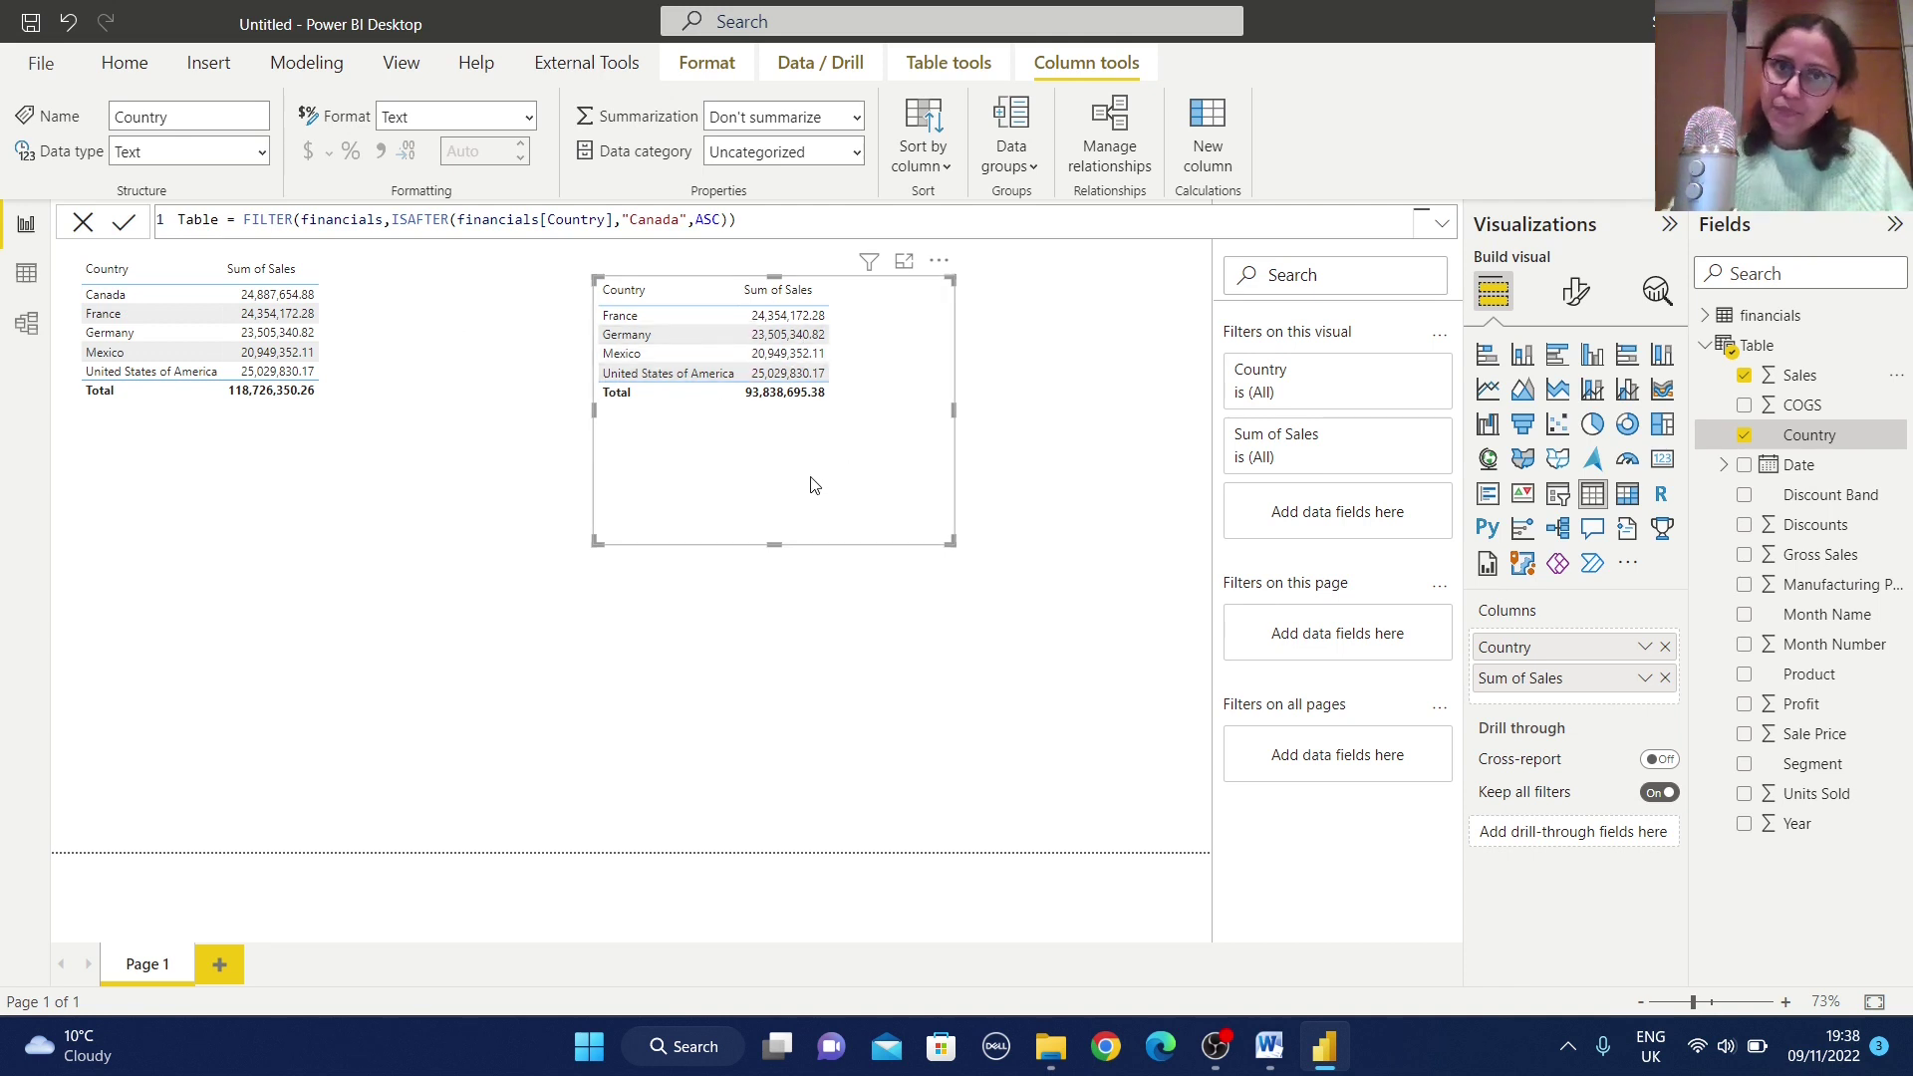
click(797, 609)
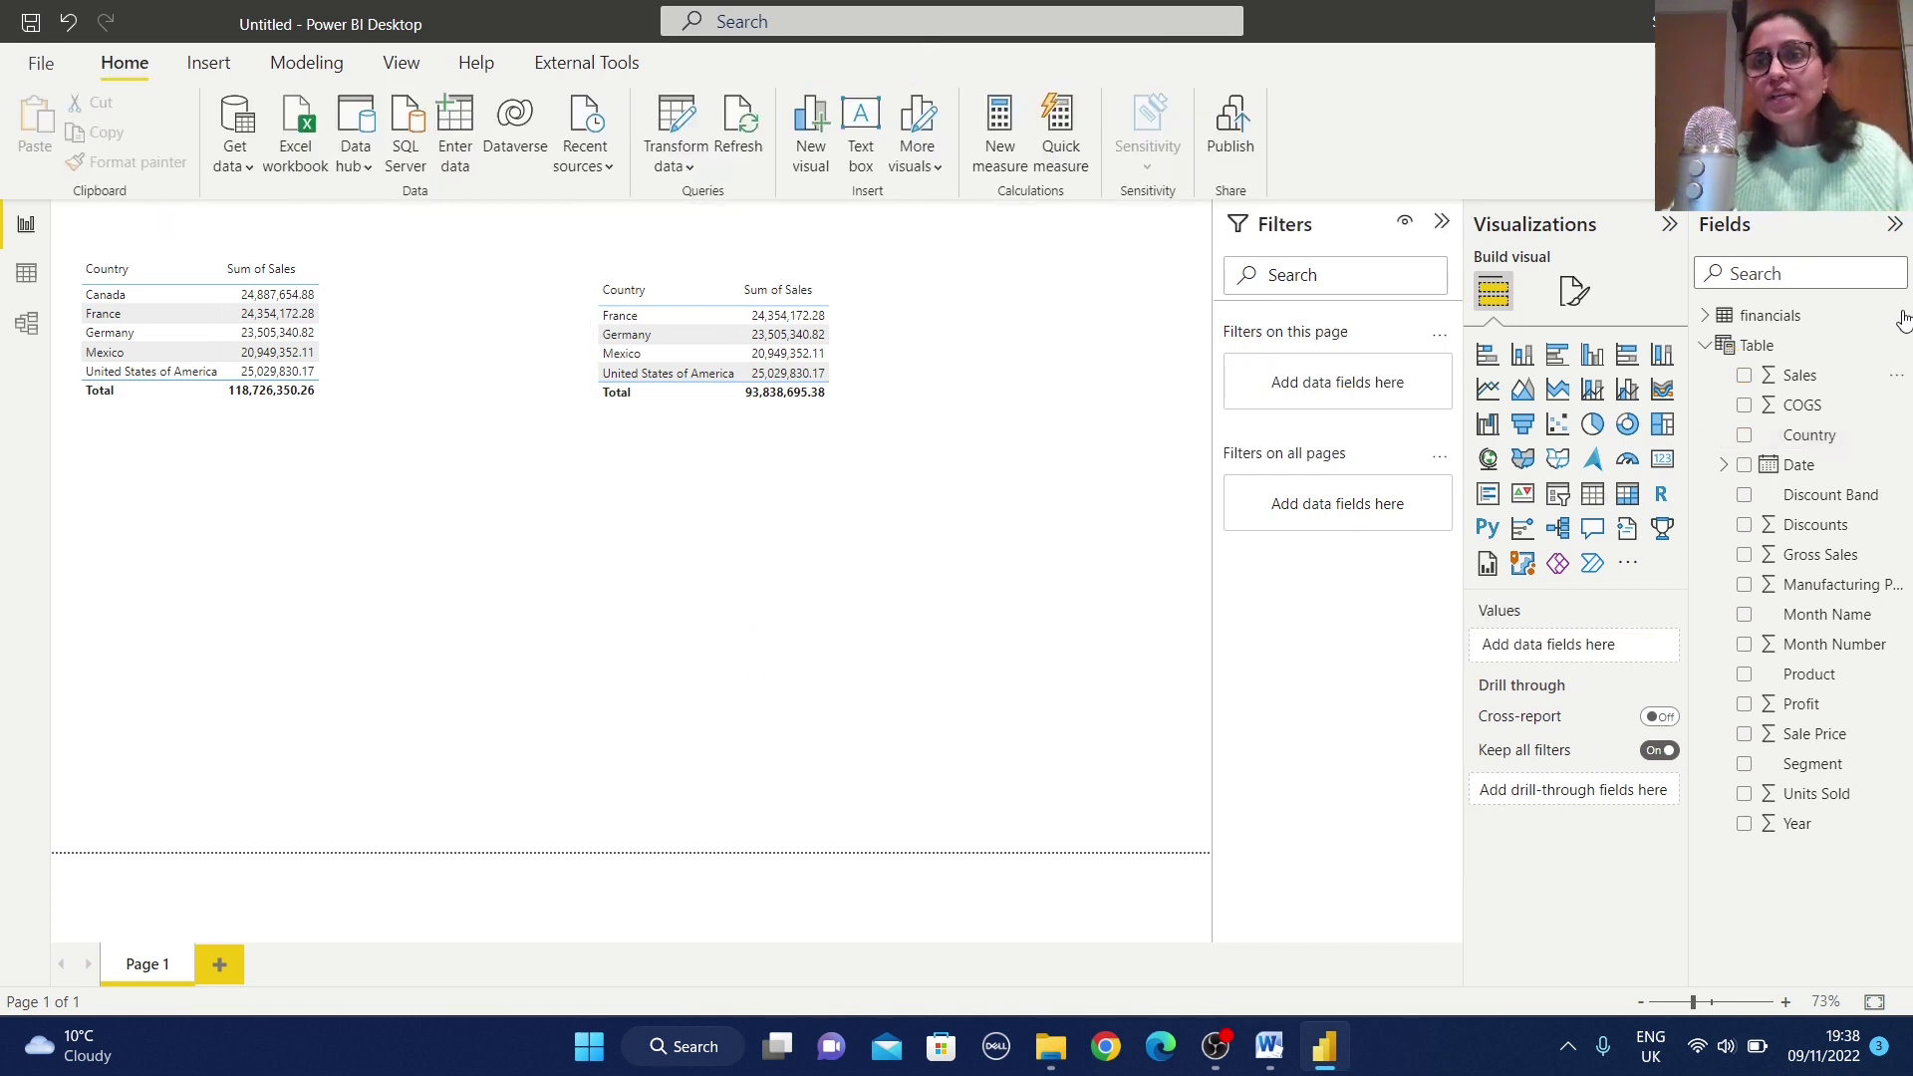
Step: Create another calculated table and begin its formula with FILTER, using financials as the table argument
click(306, 62)
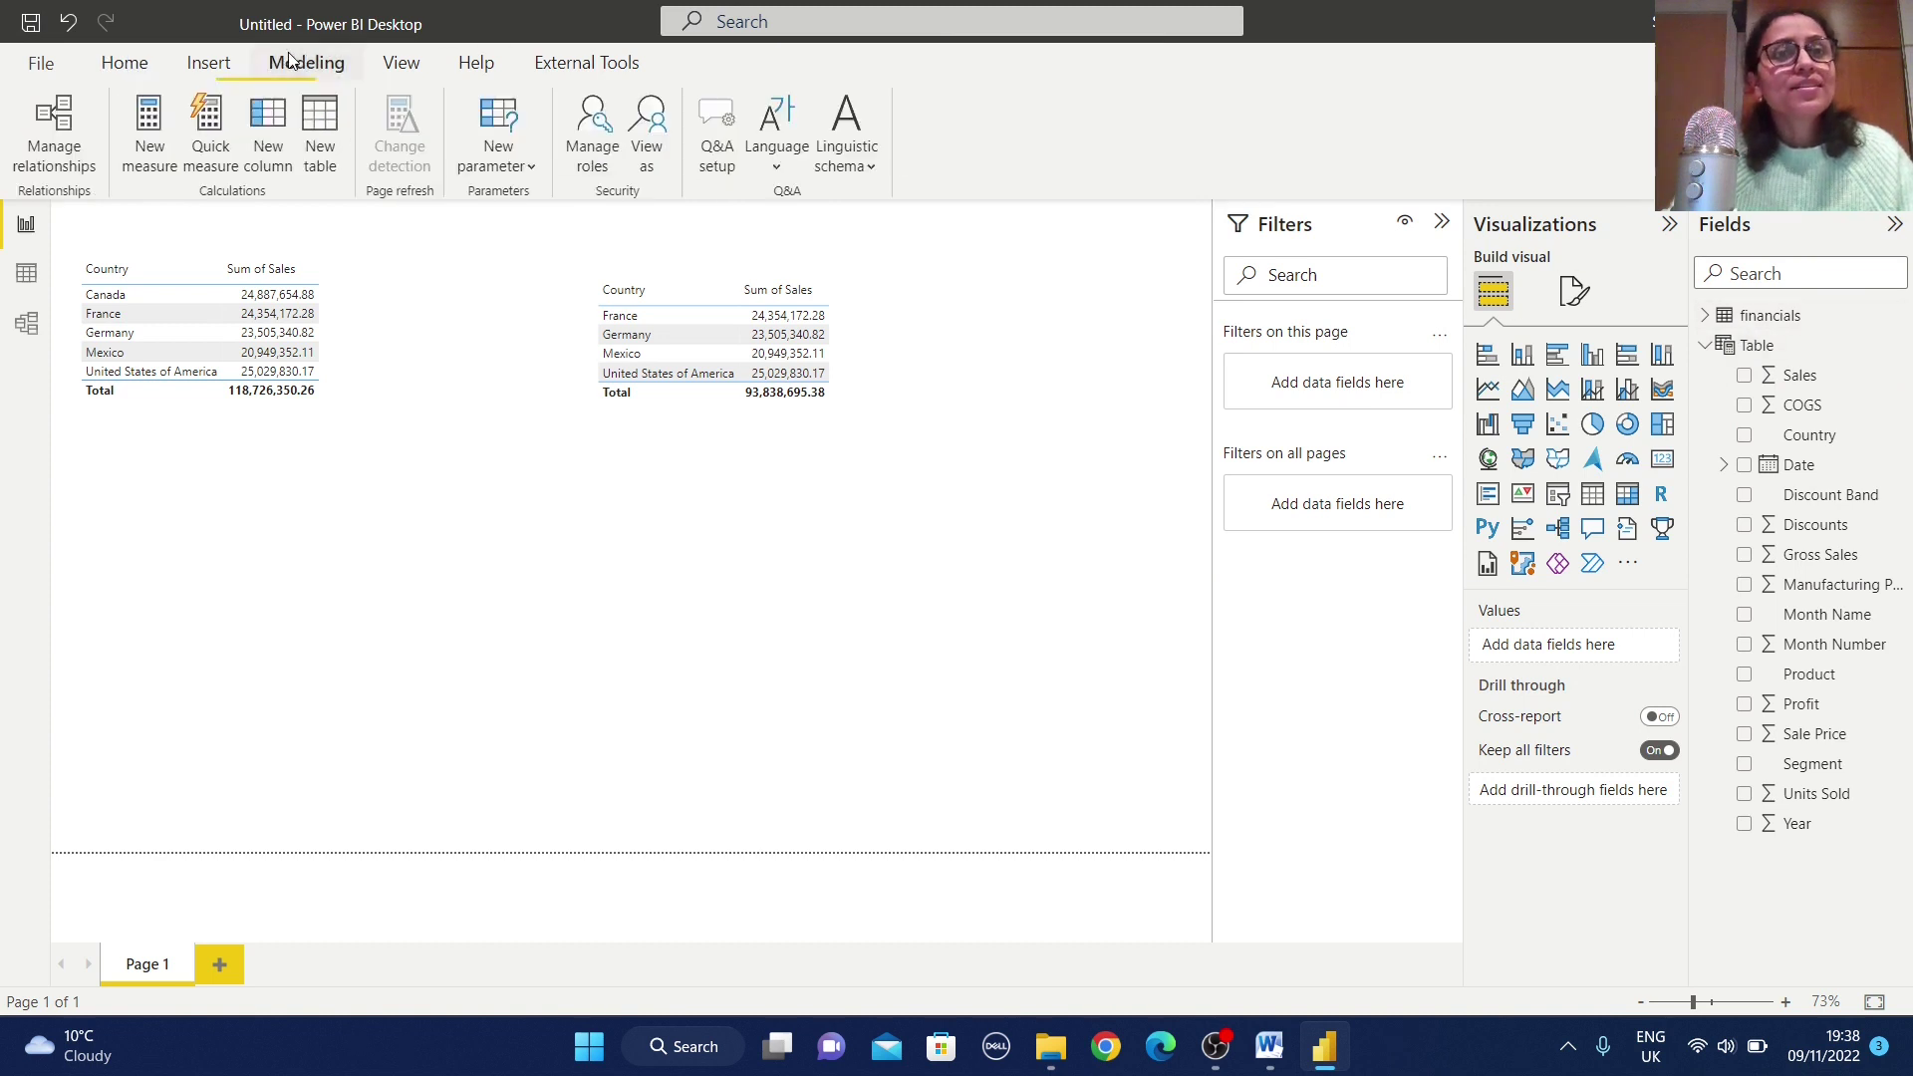
click(321, 116)
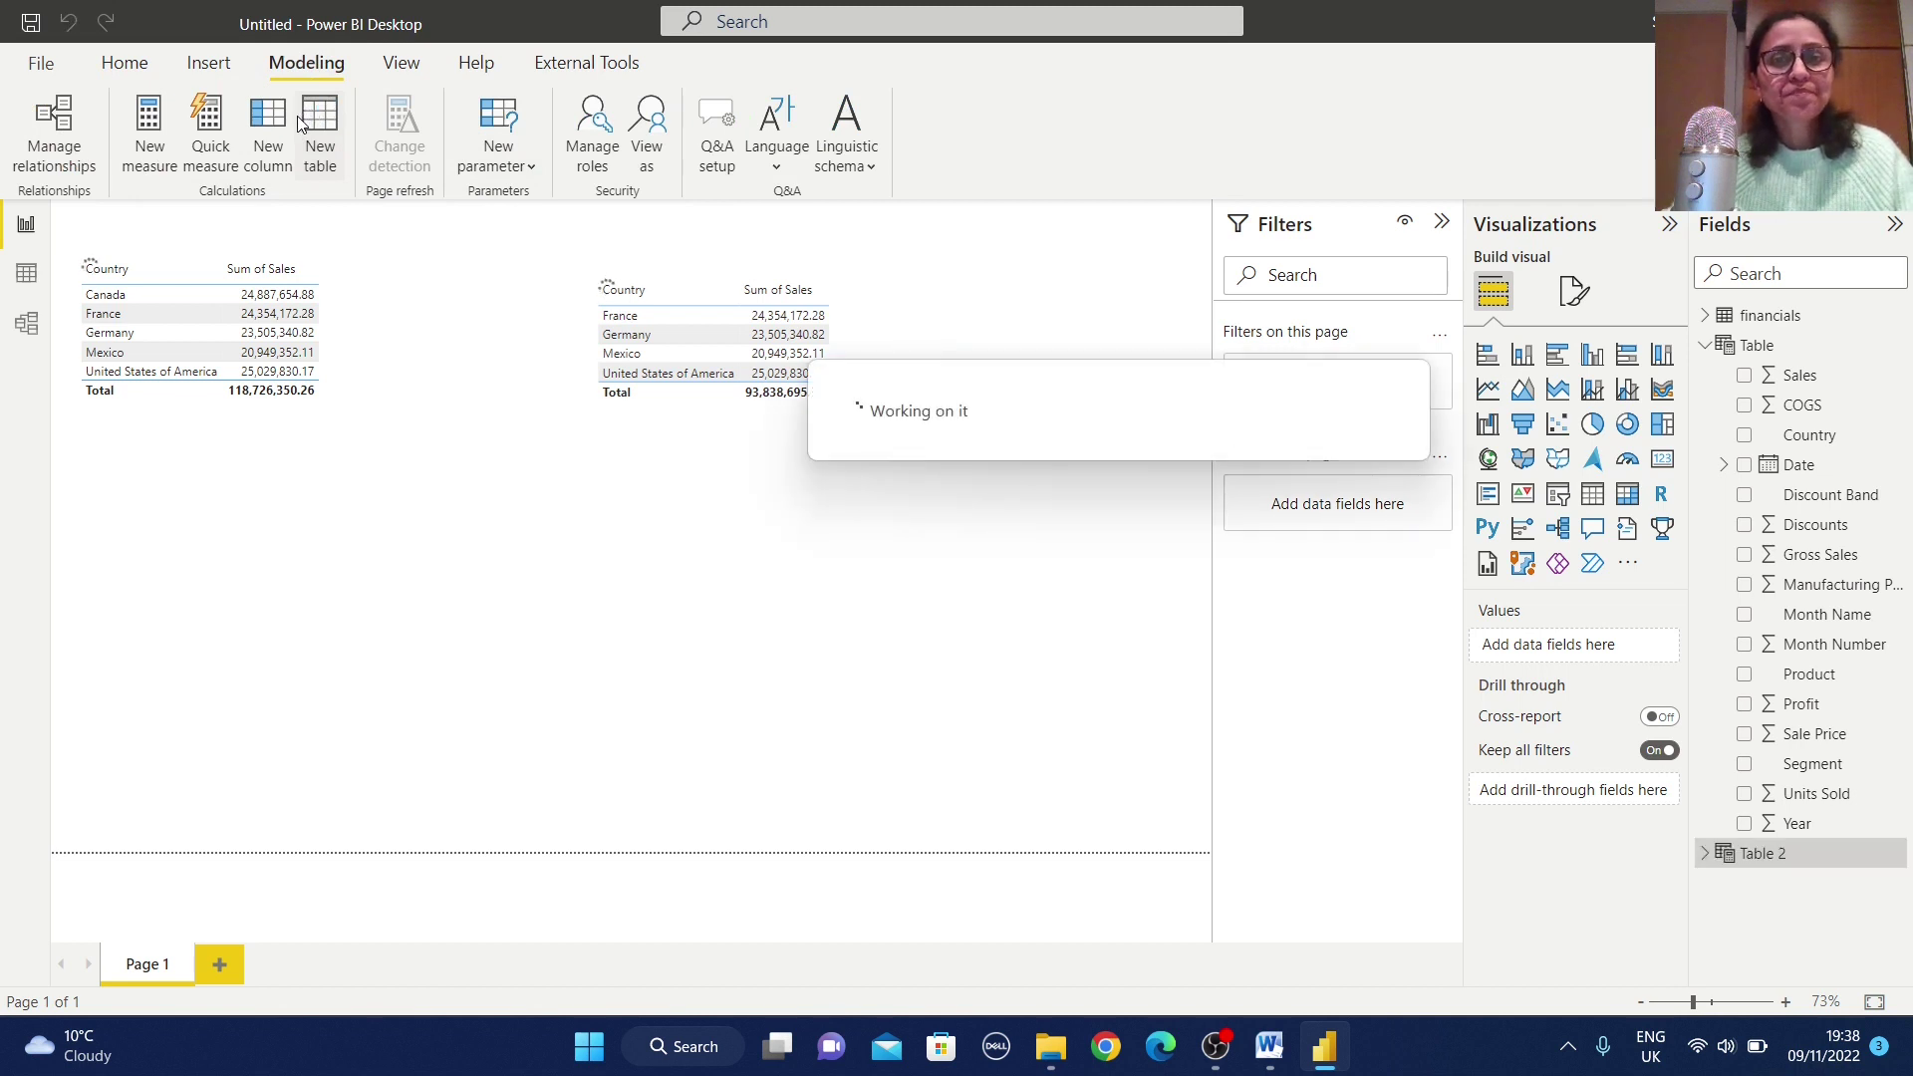
text(FILTER)
click(339, 245)
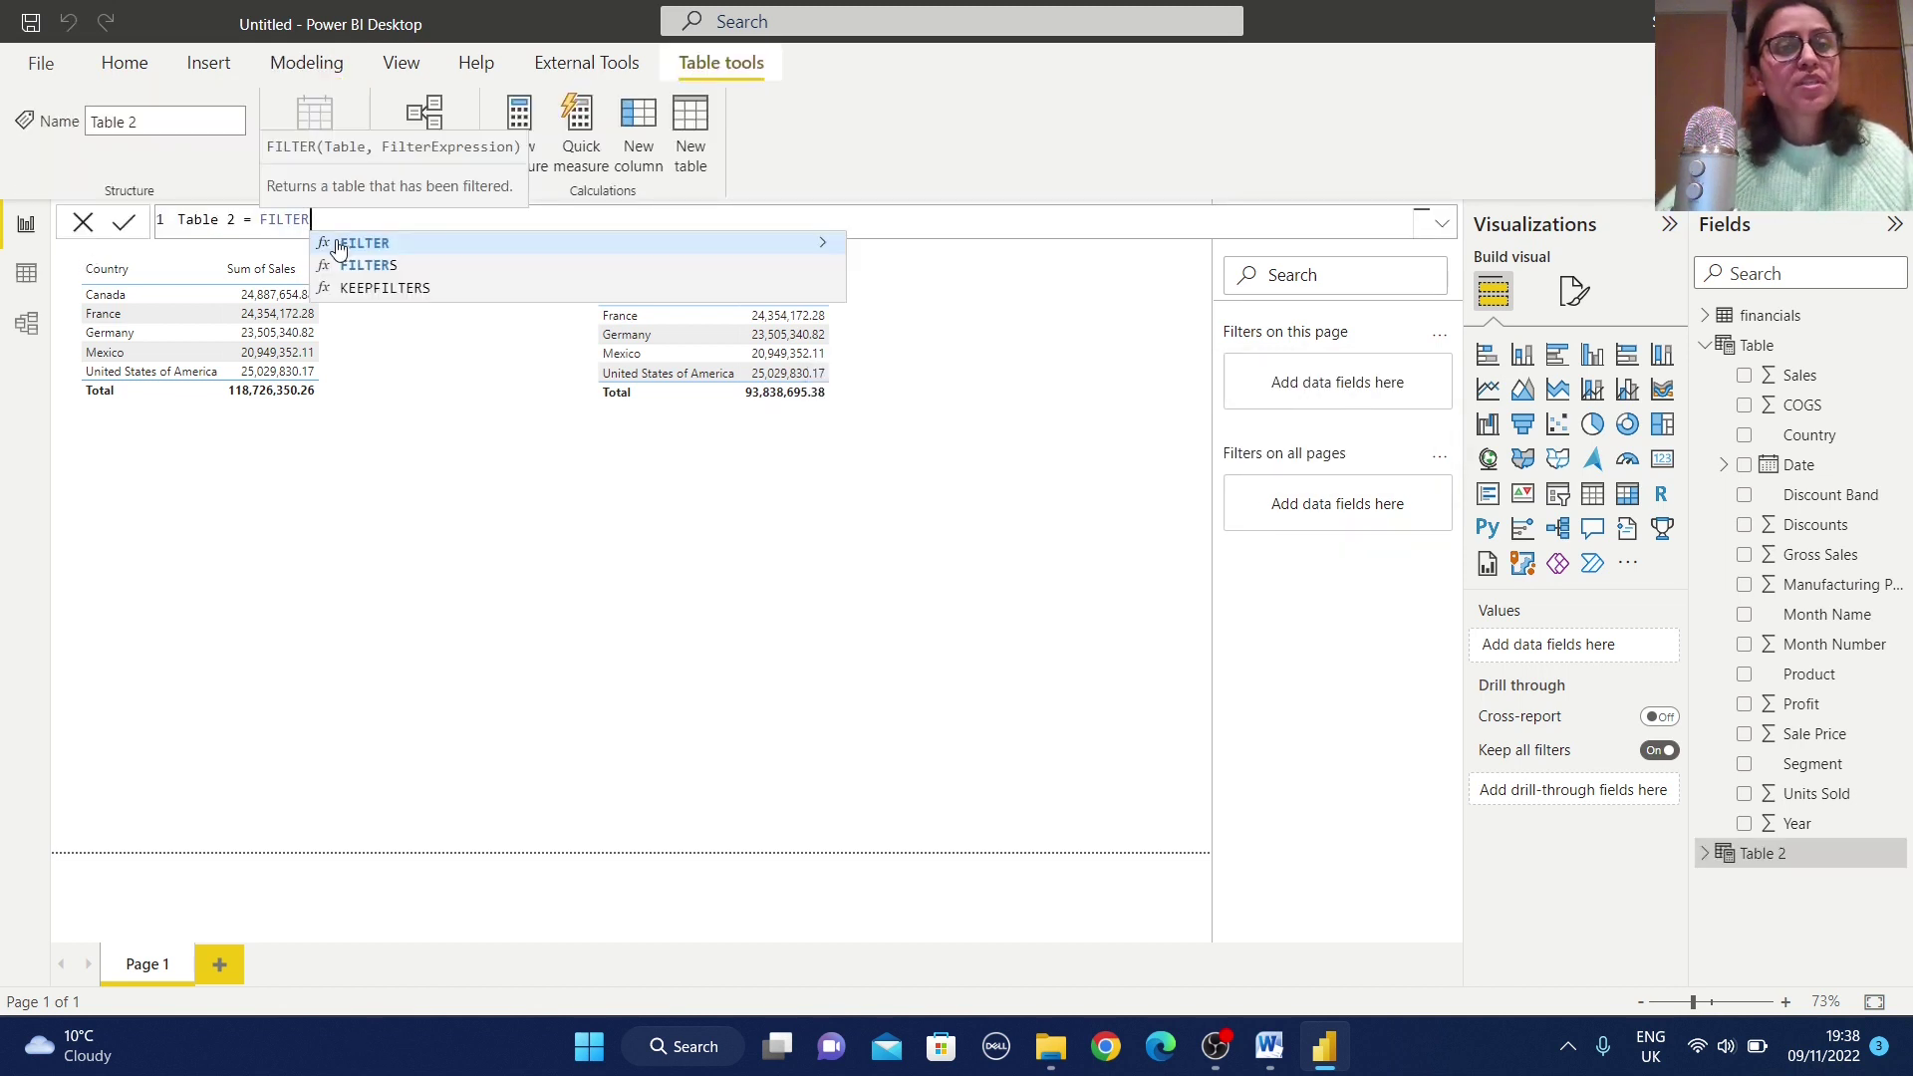
text(fin)
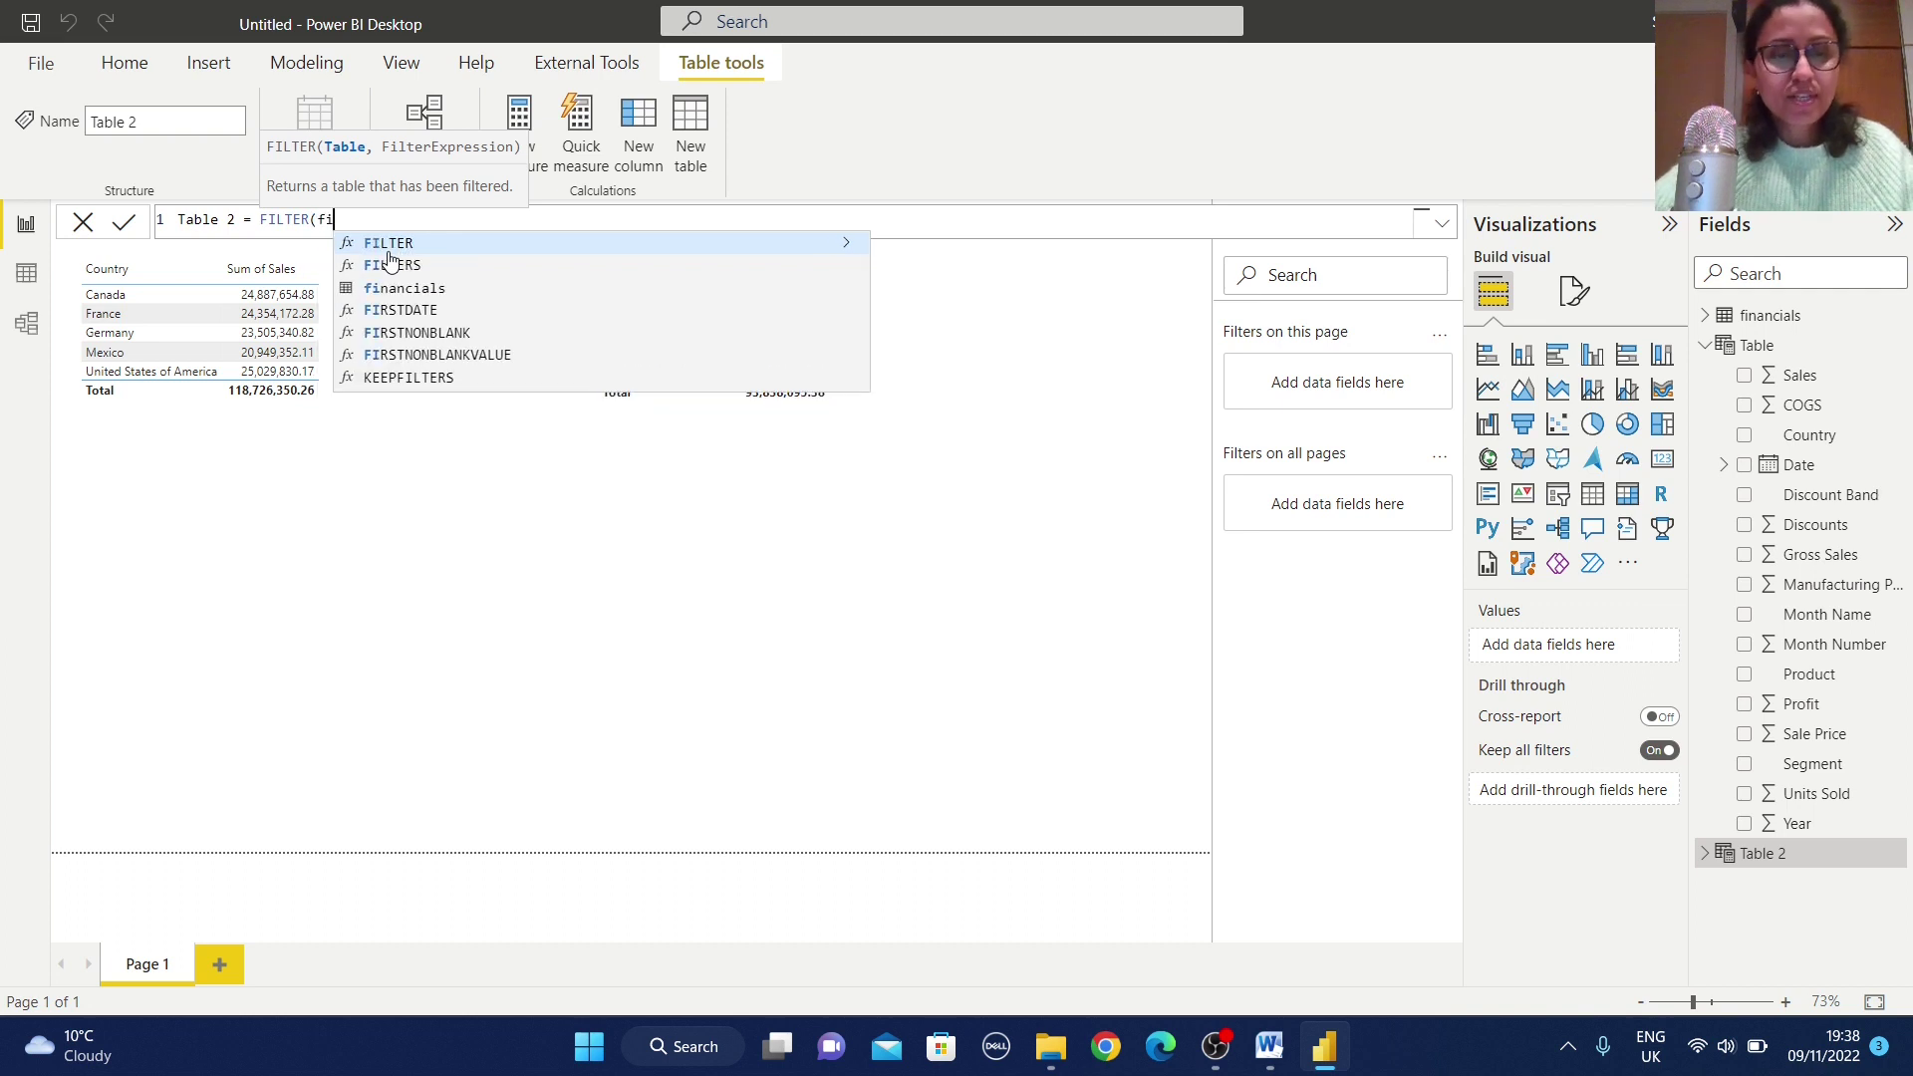
click(413, 245)
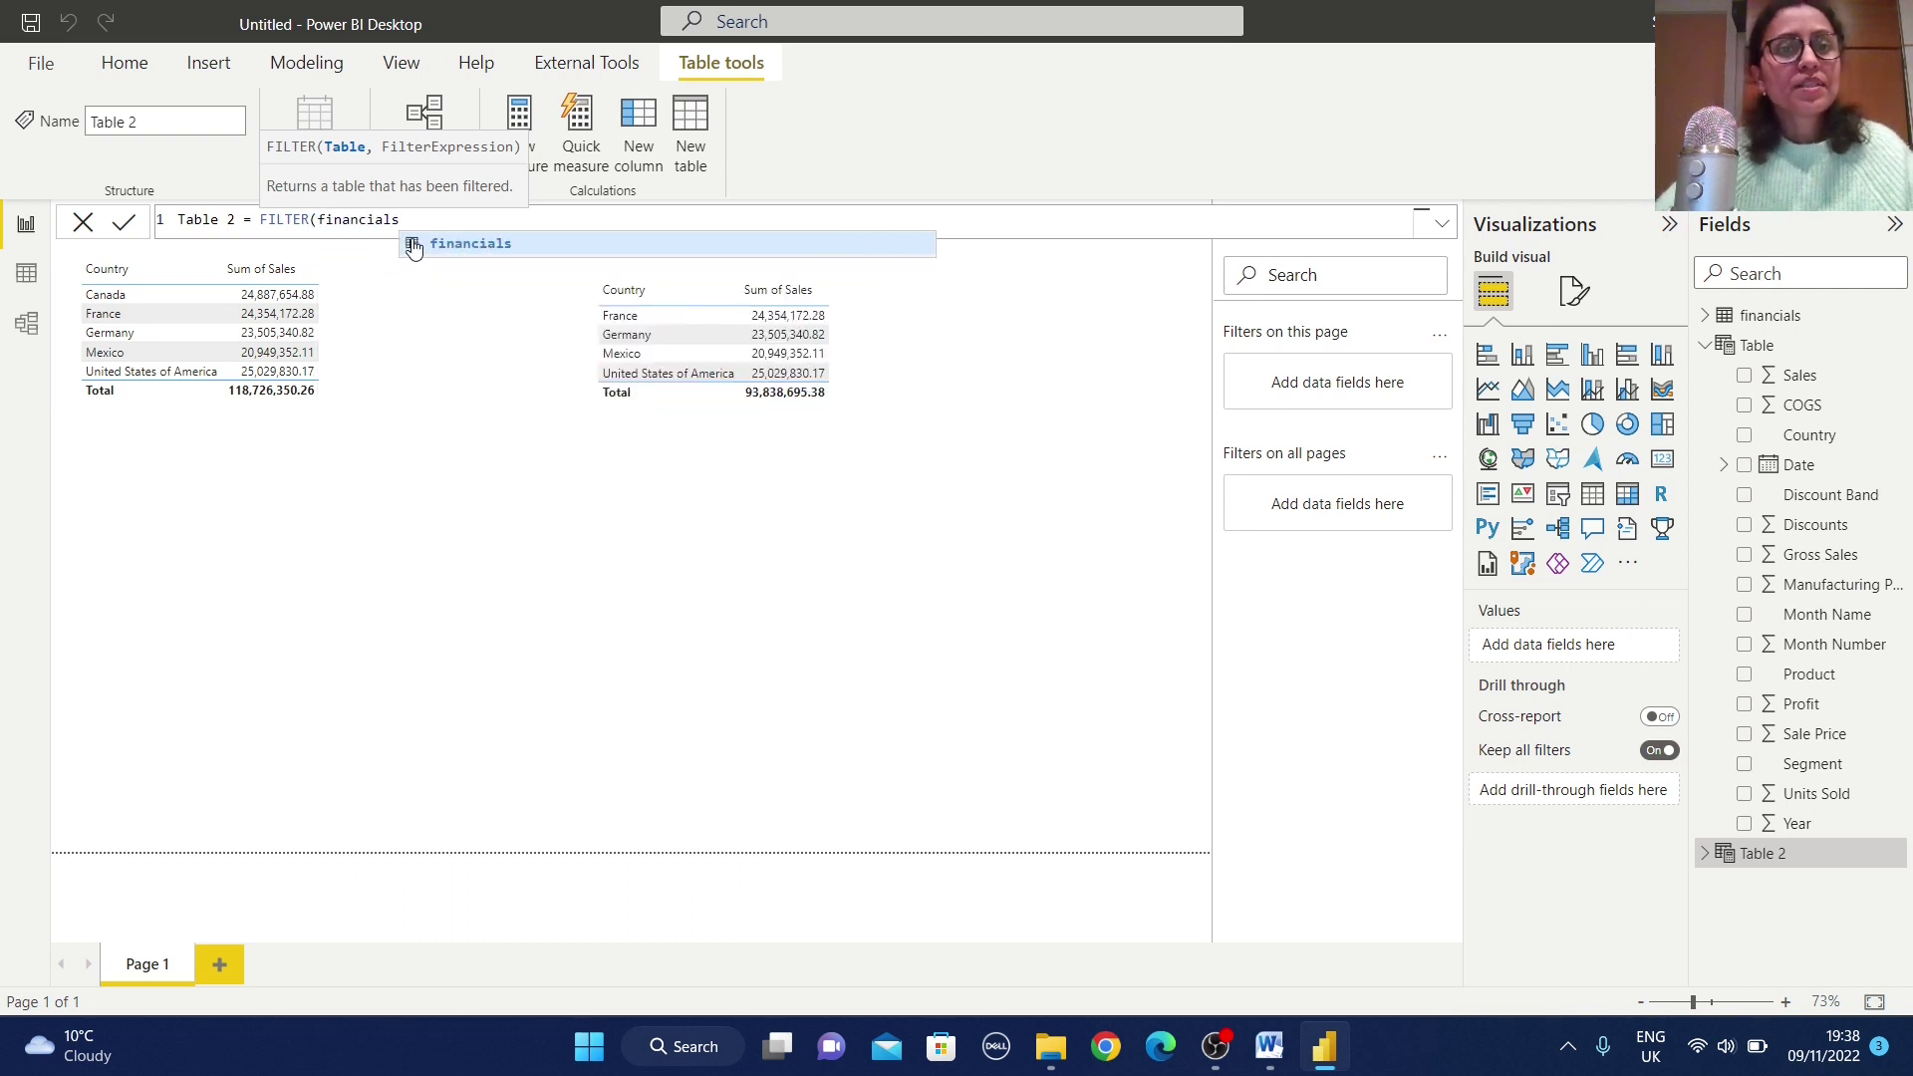
text(,)
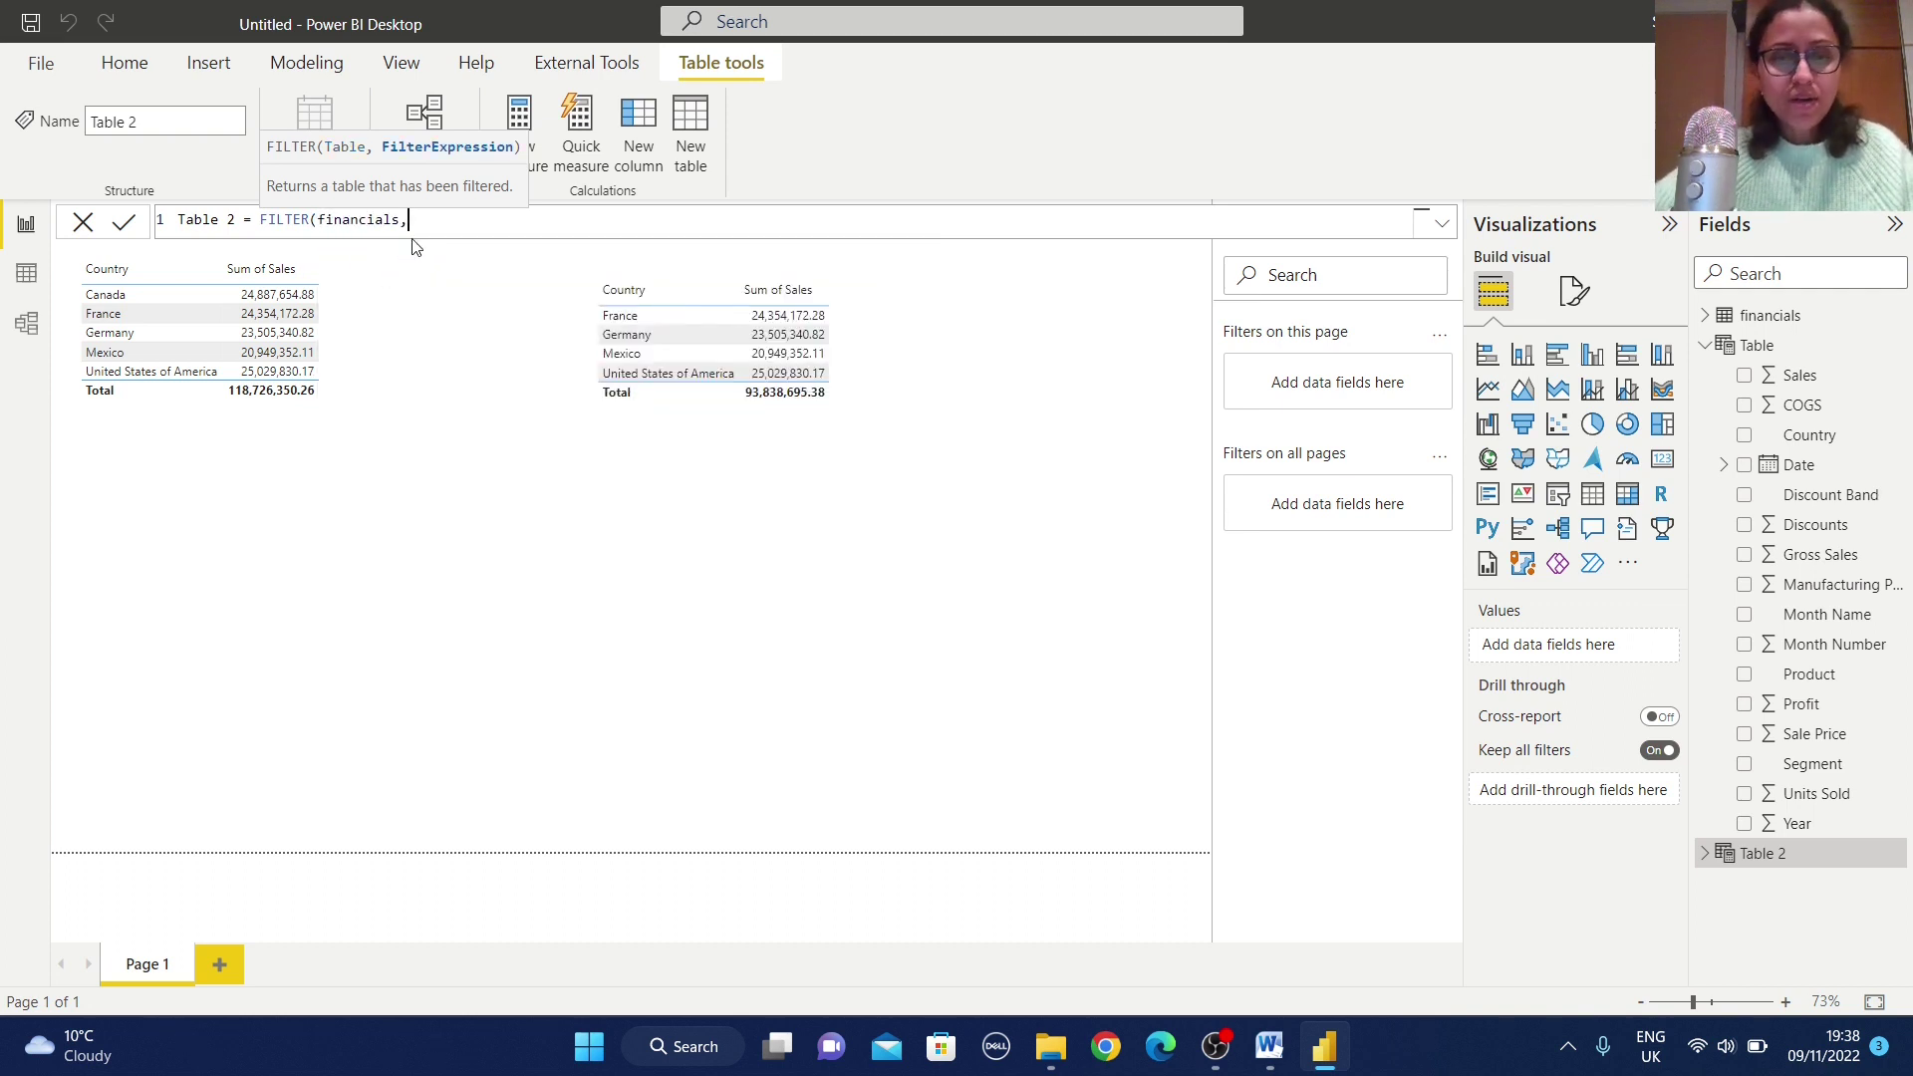
Step: Complete the filter expression with ISONORAFTER(financials[Country],"Germany",ASC)) and commit the calculated table
text(IS)
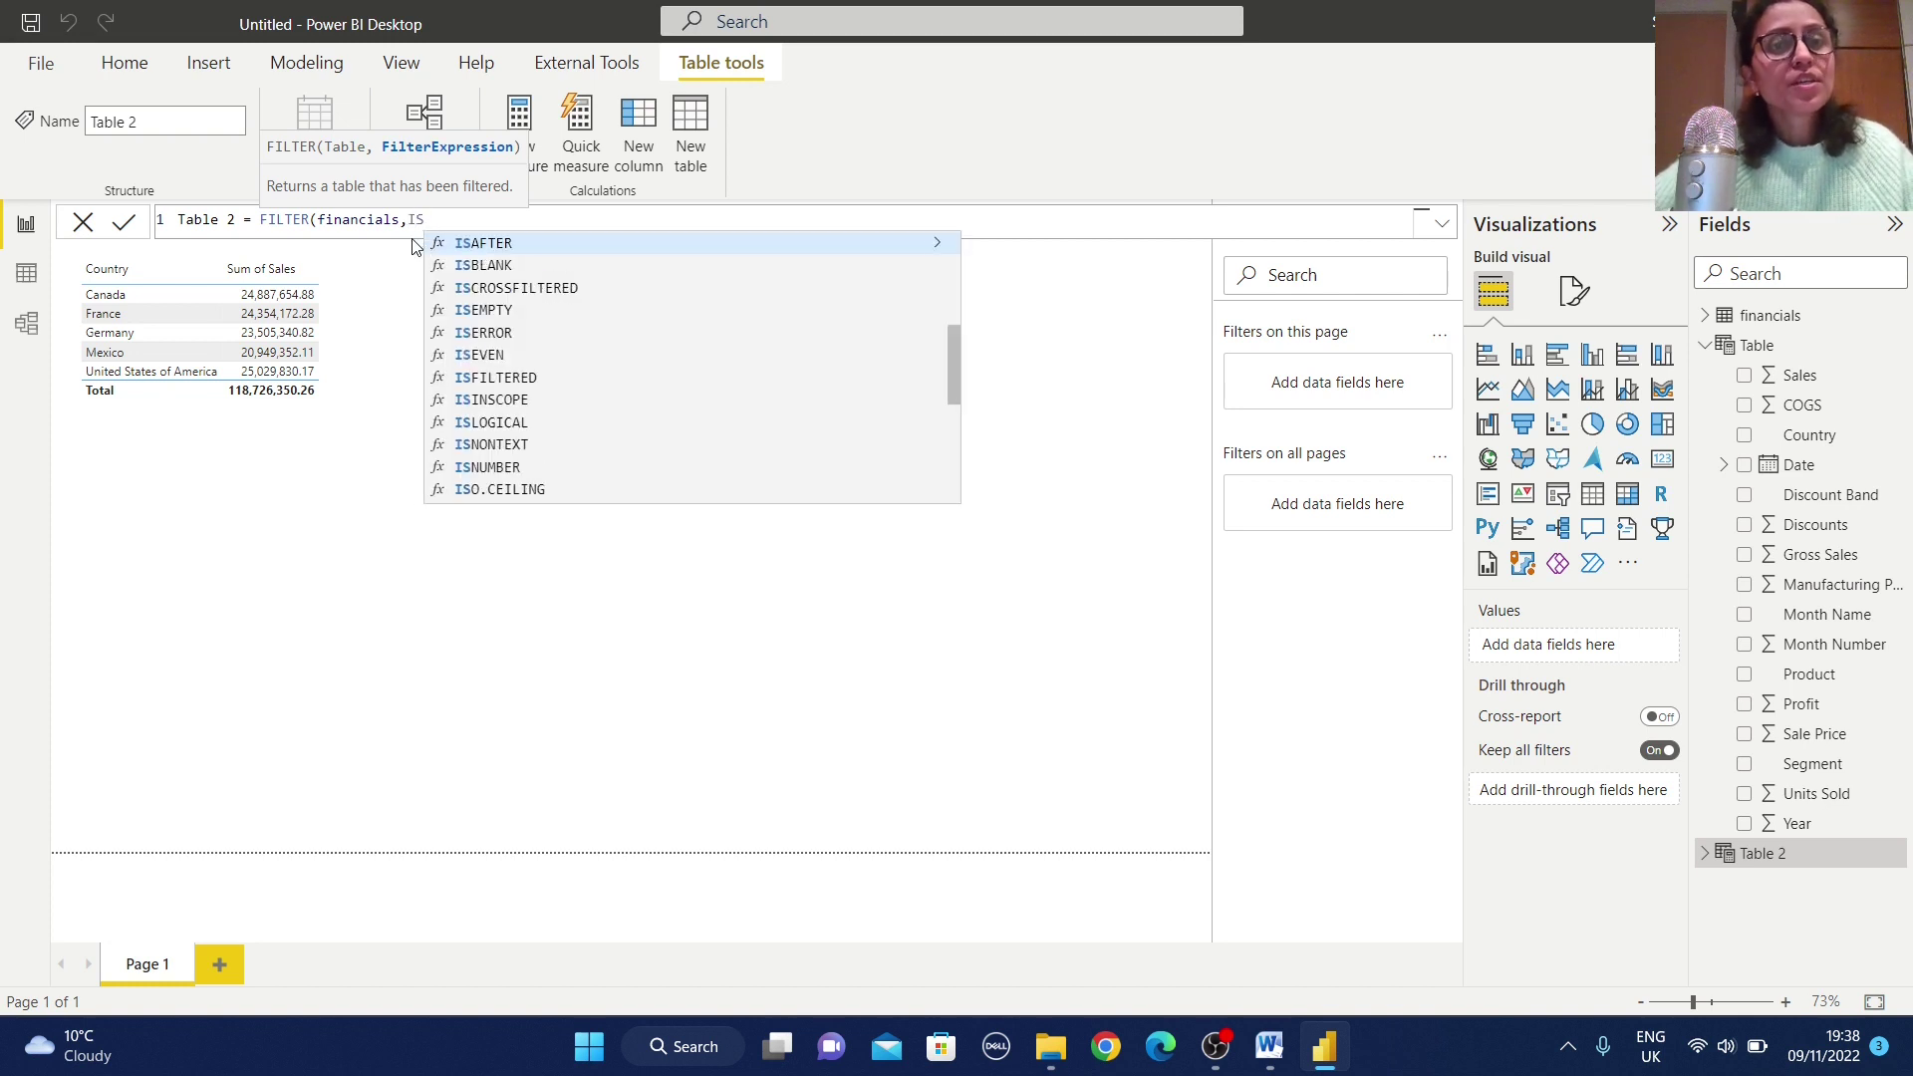
text(ON)
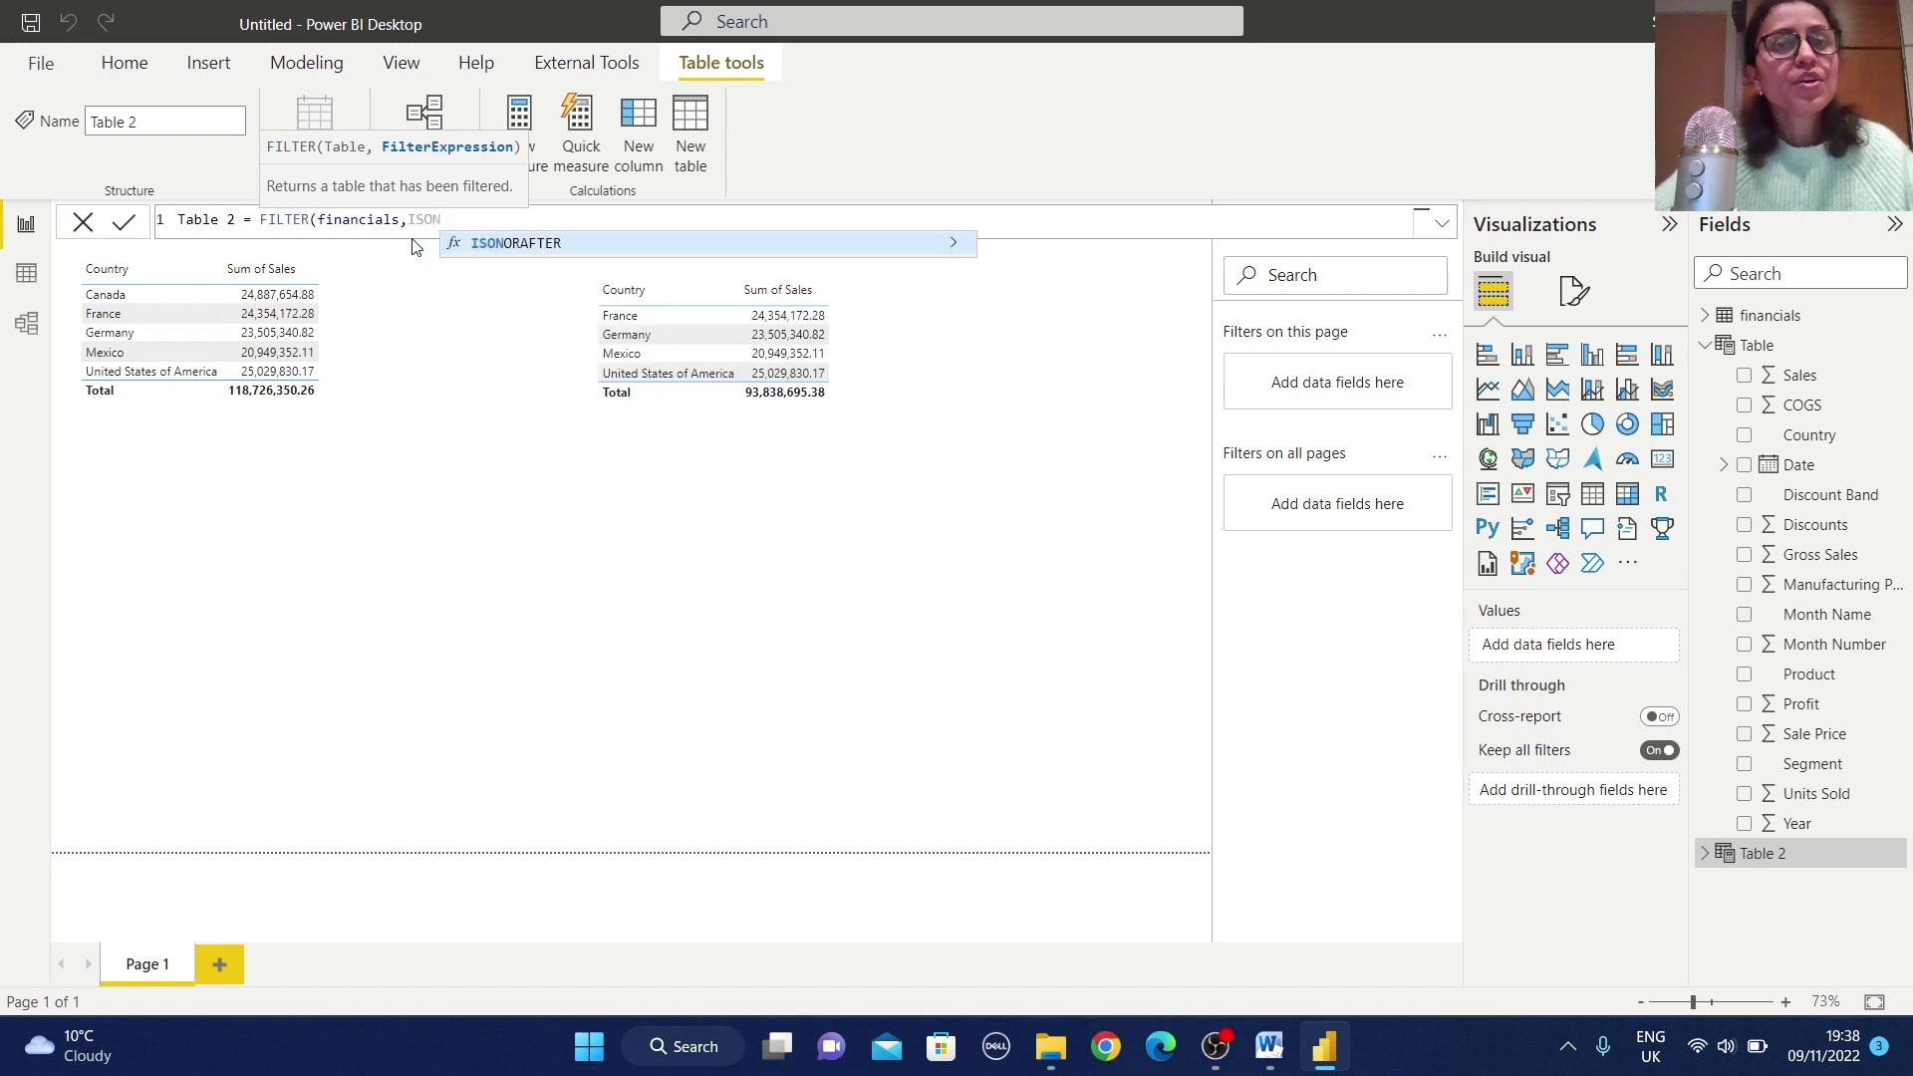
key(Tab)
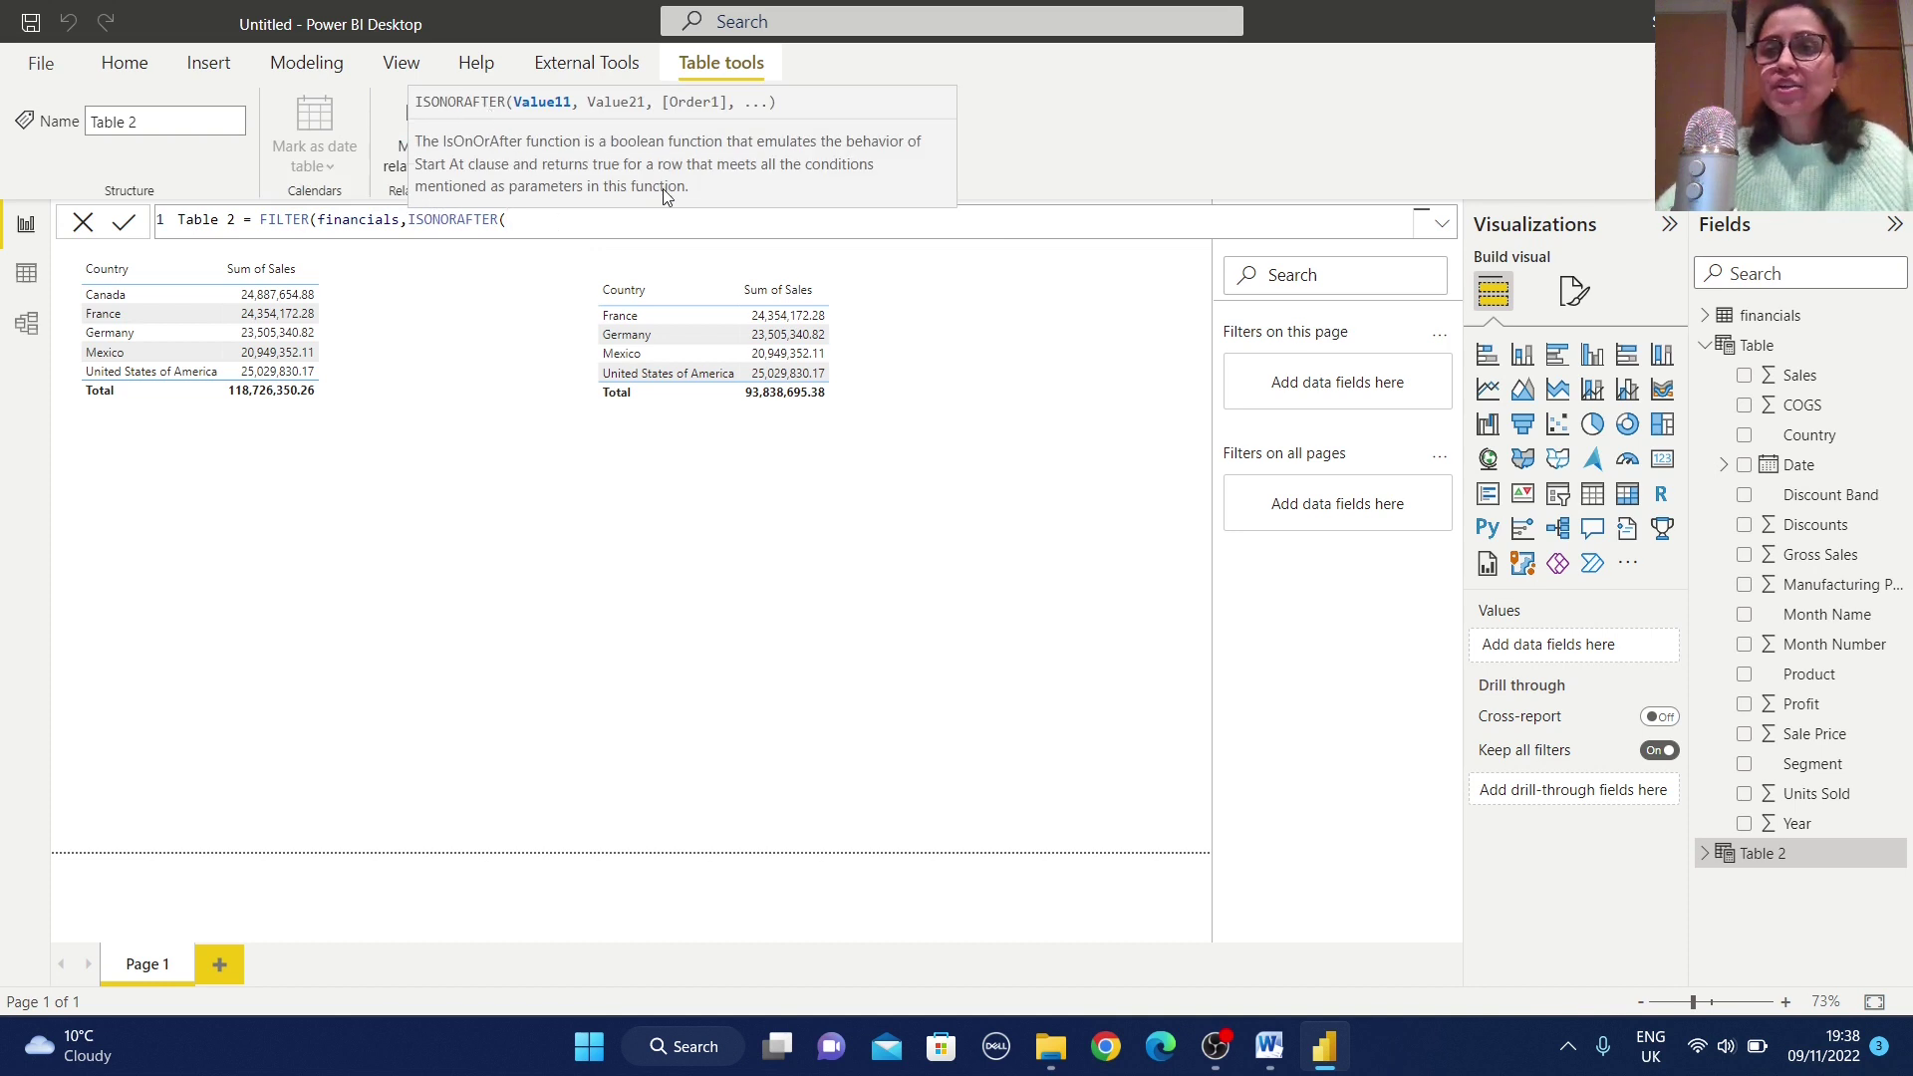
text(coun)
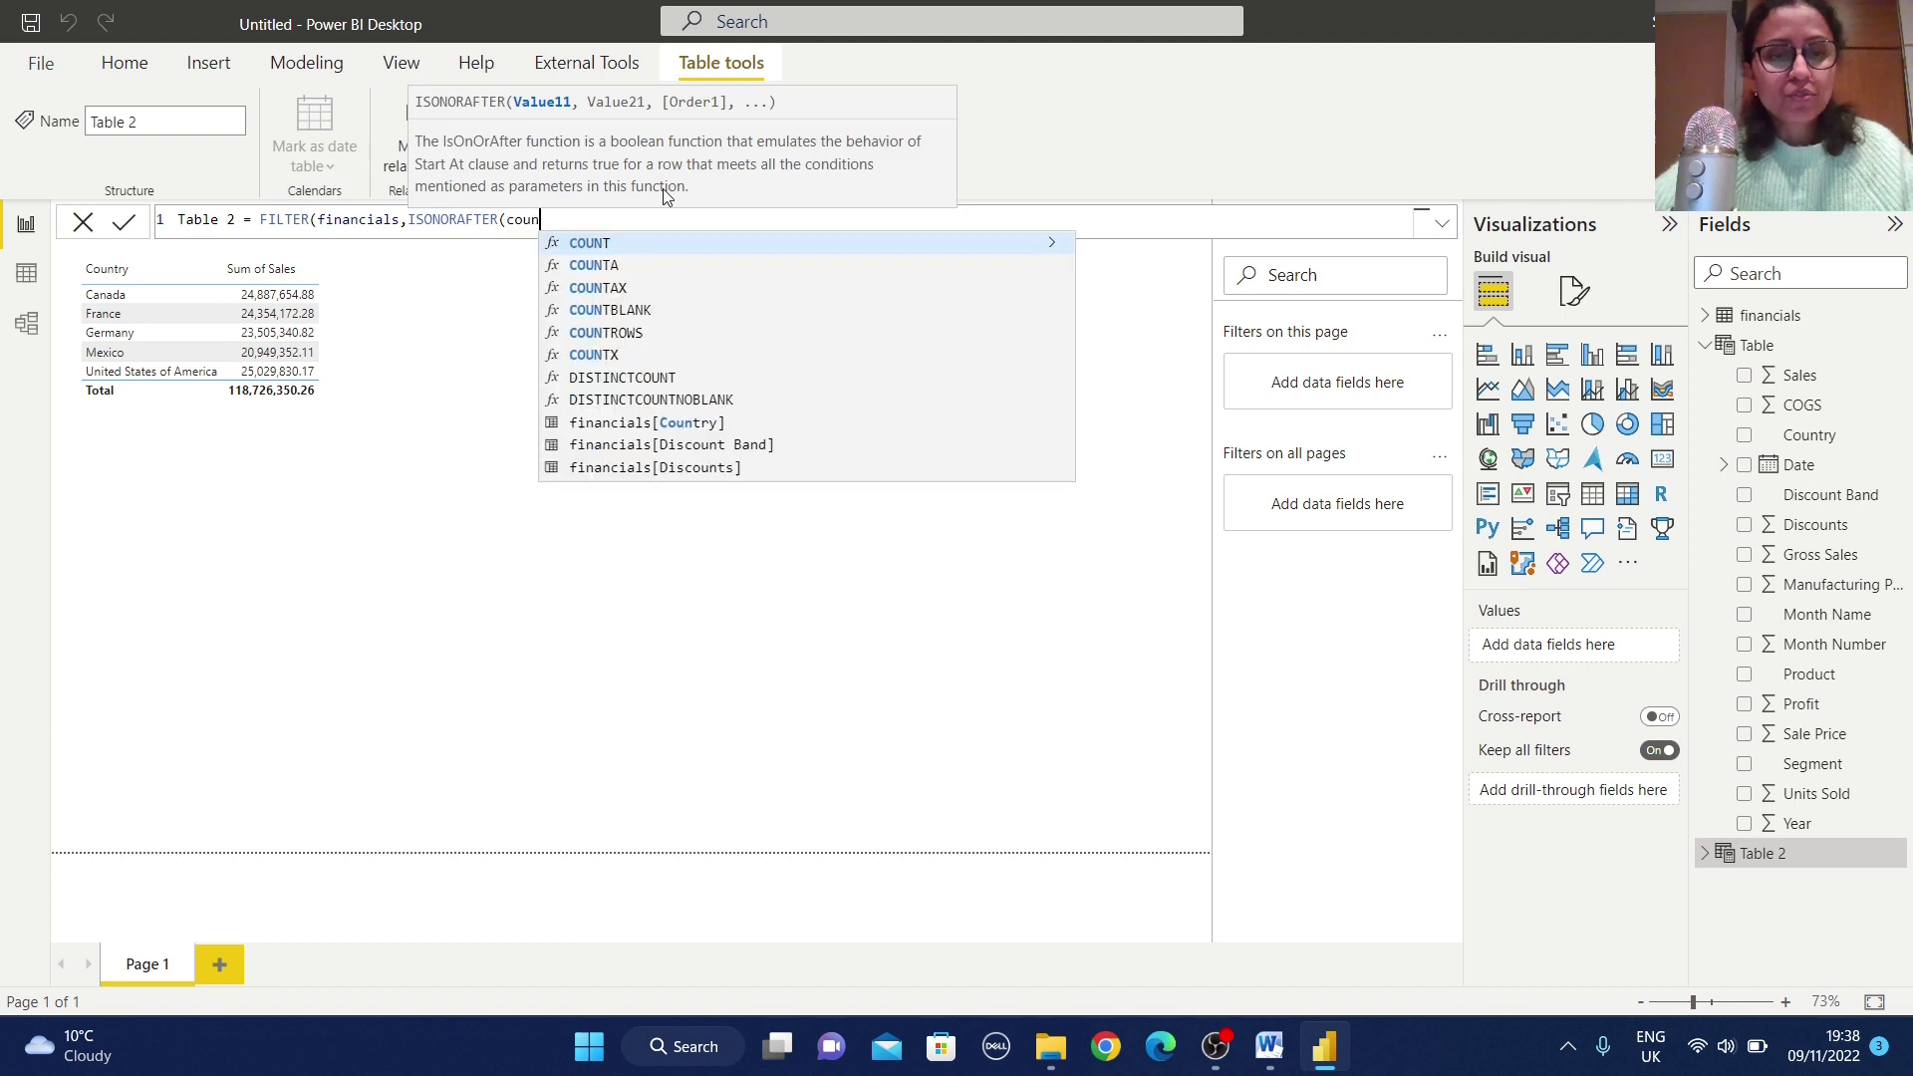
click(699, 425)
text(,)
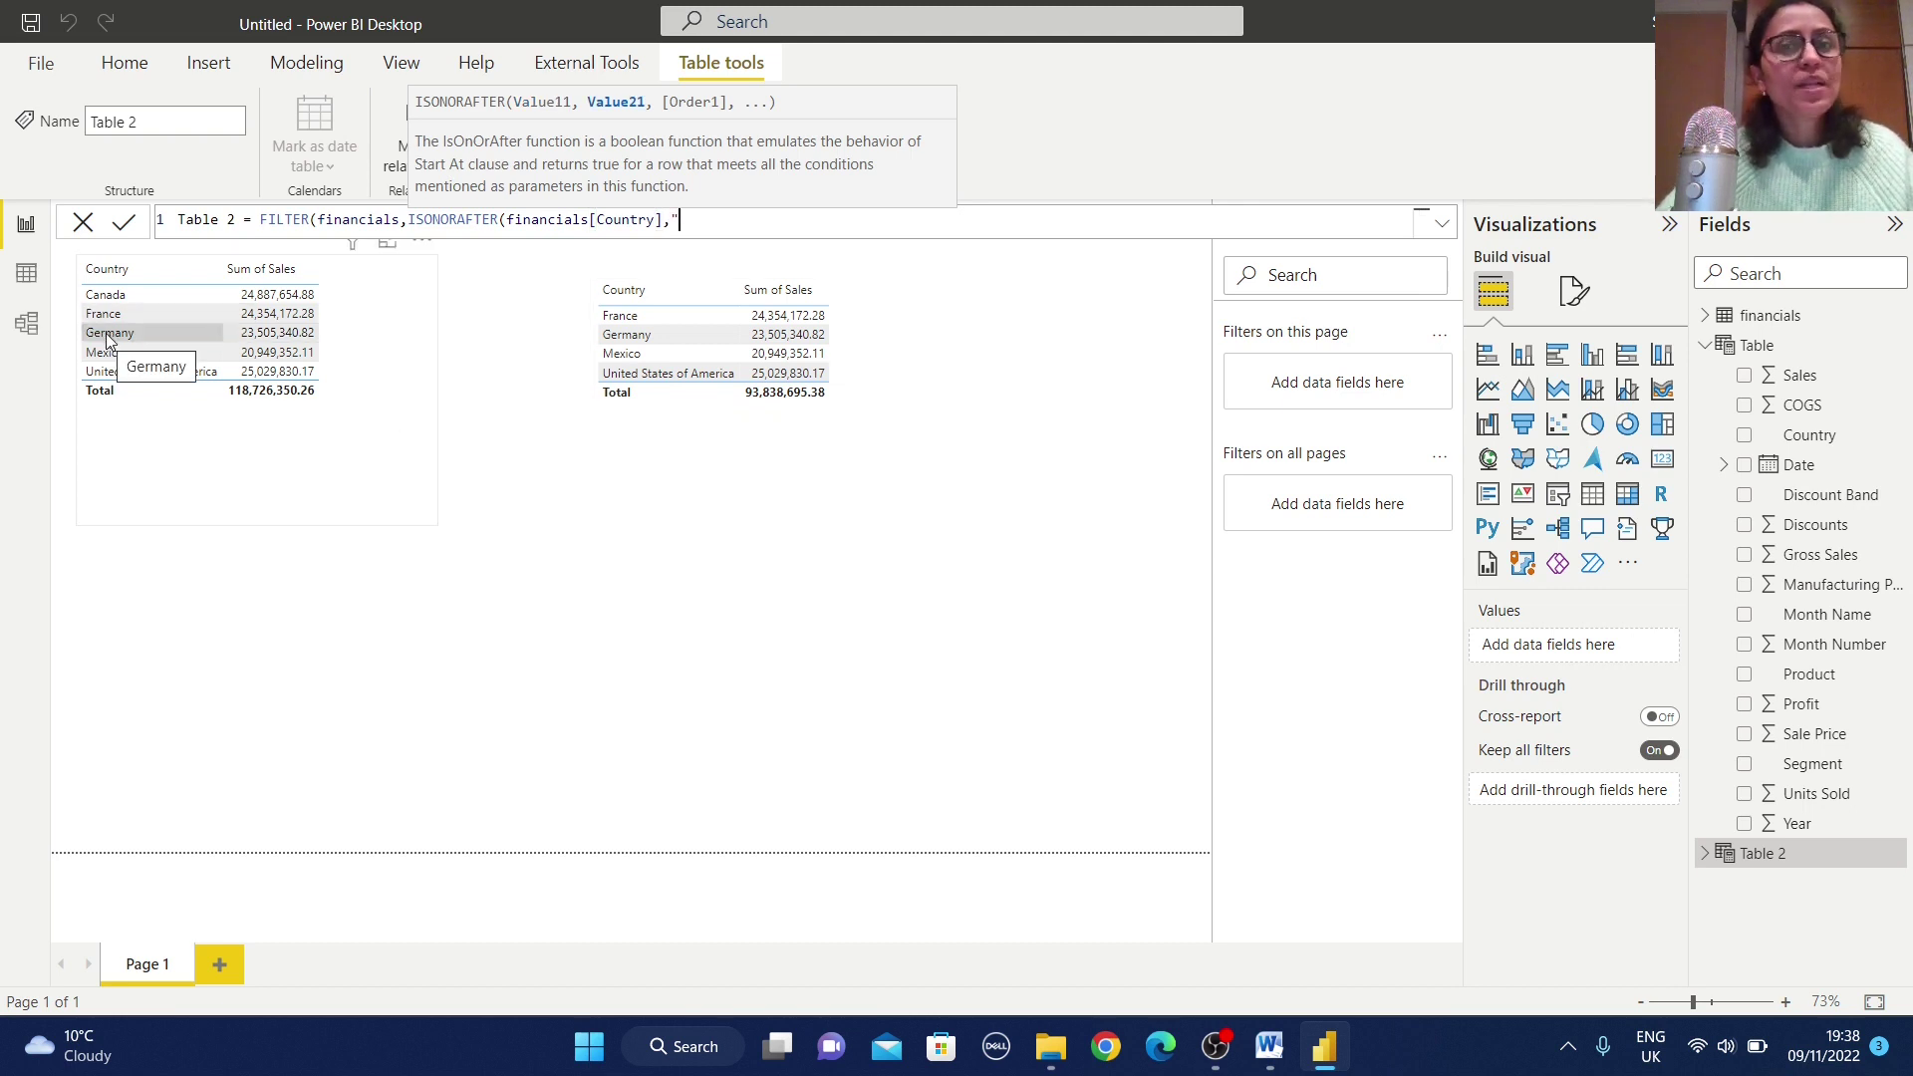
text("Germany")
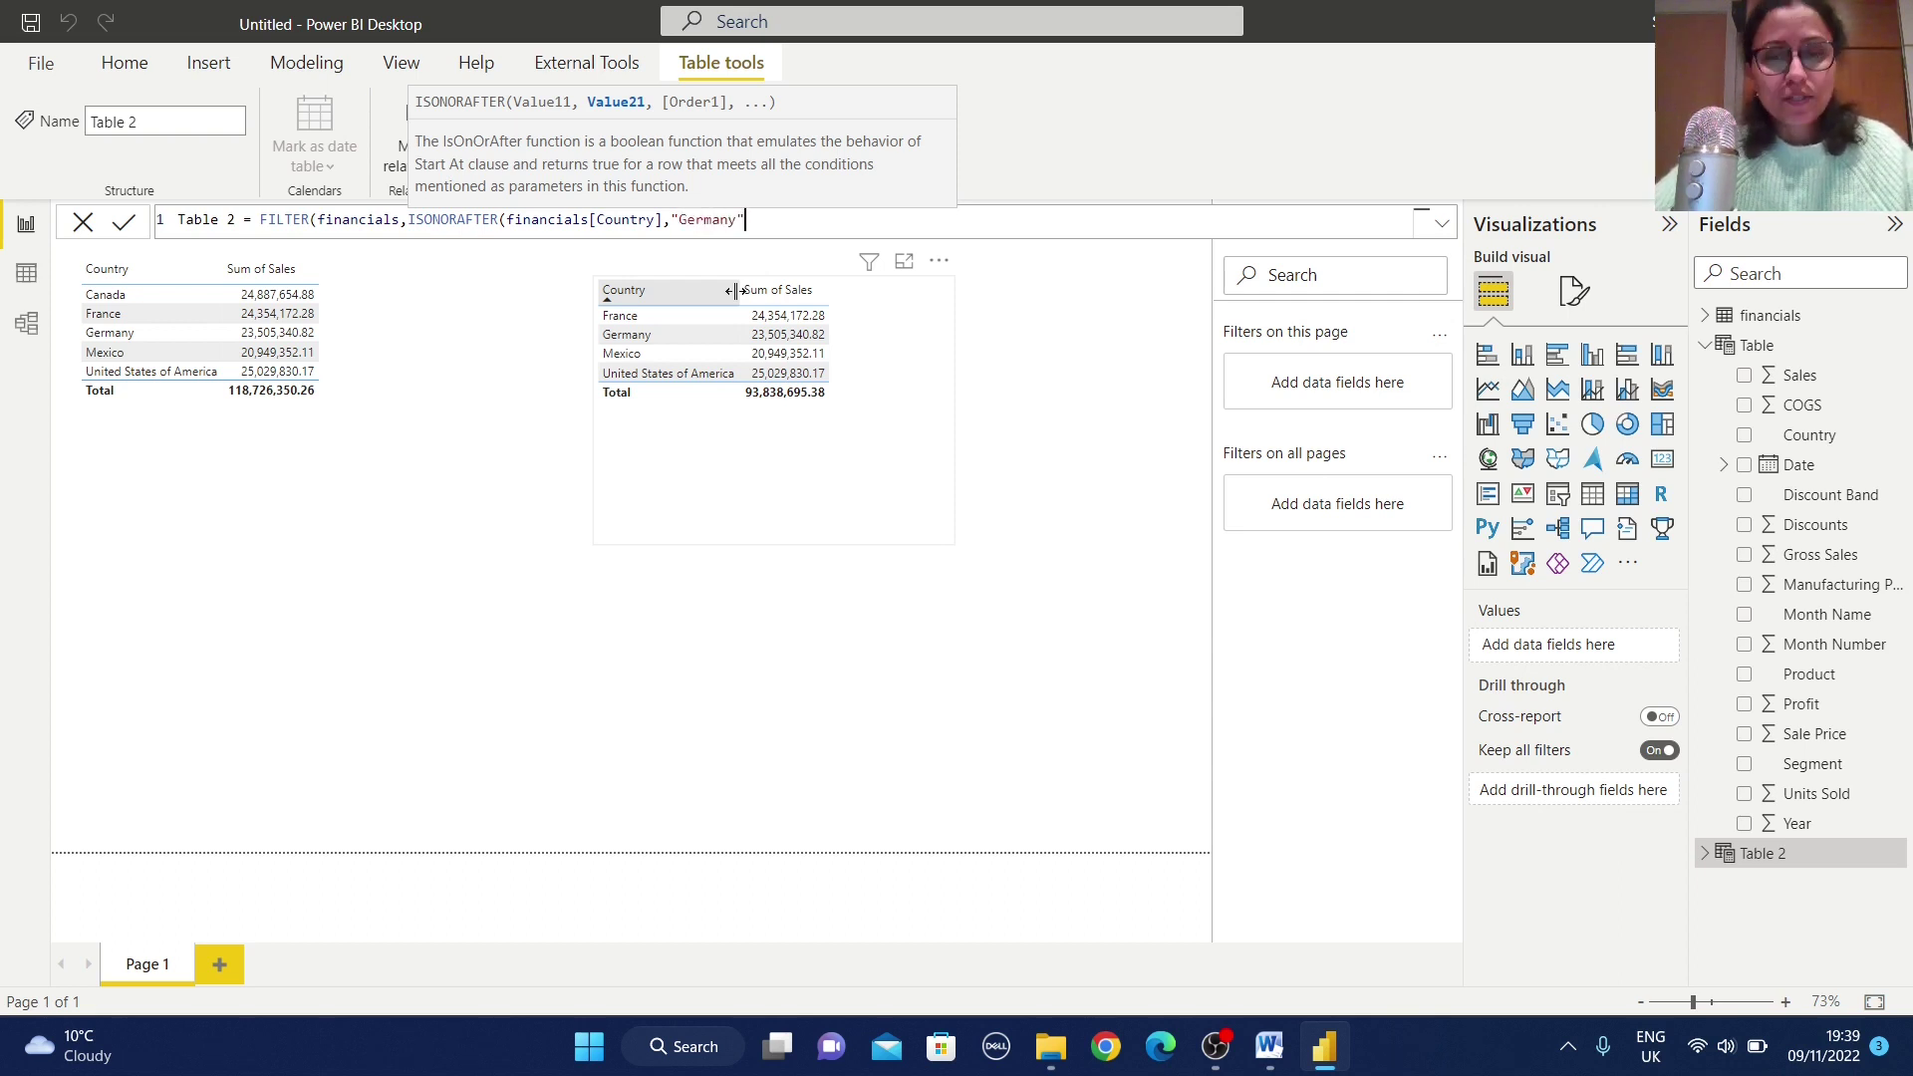
text(,AS)
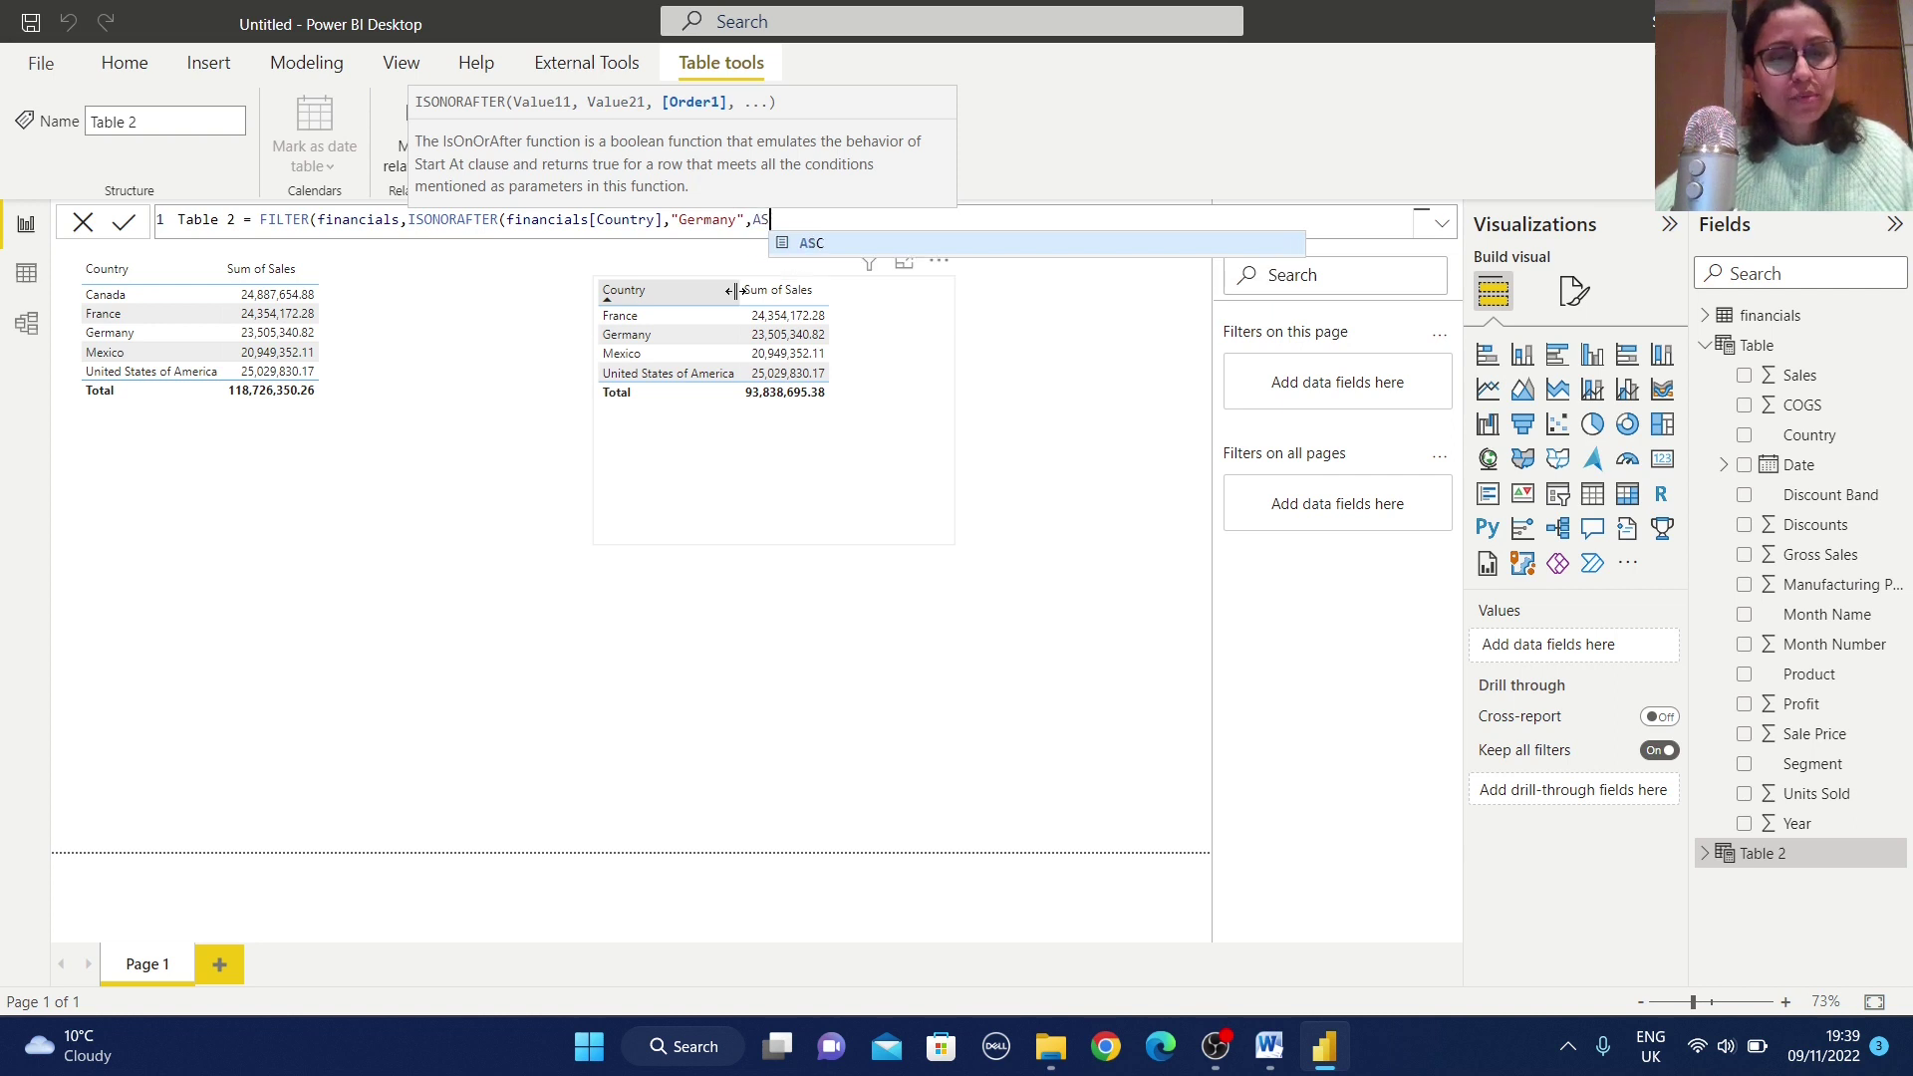
text(C))
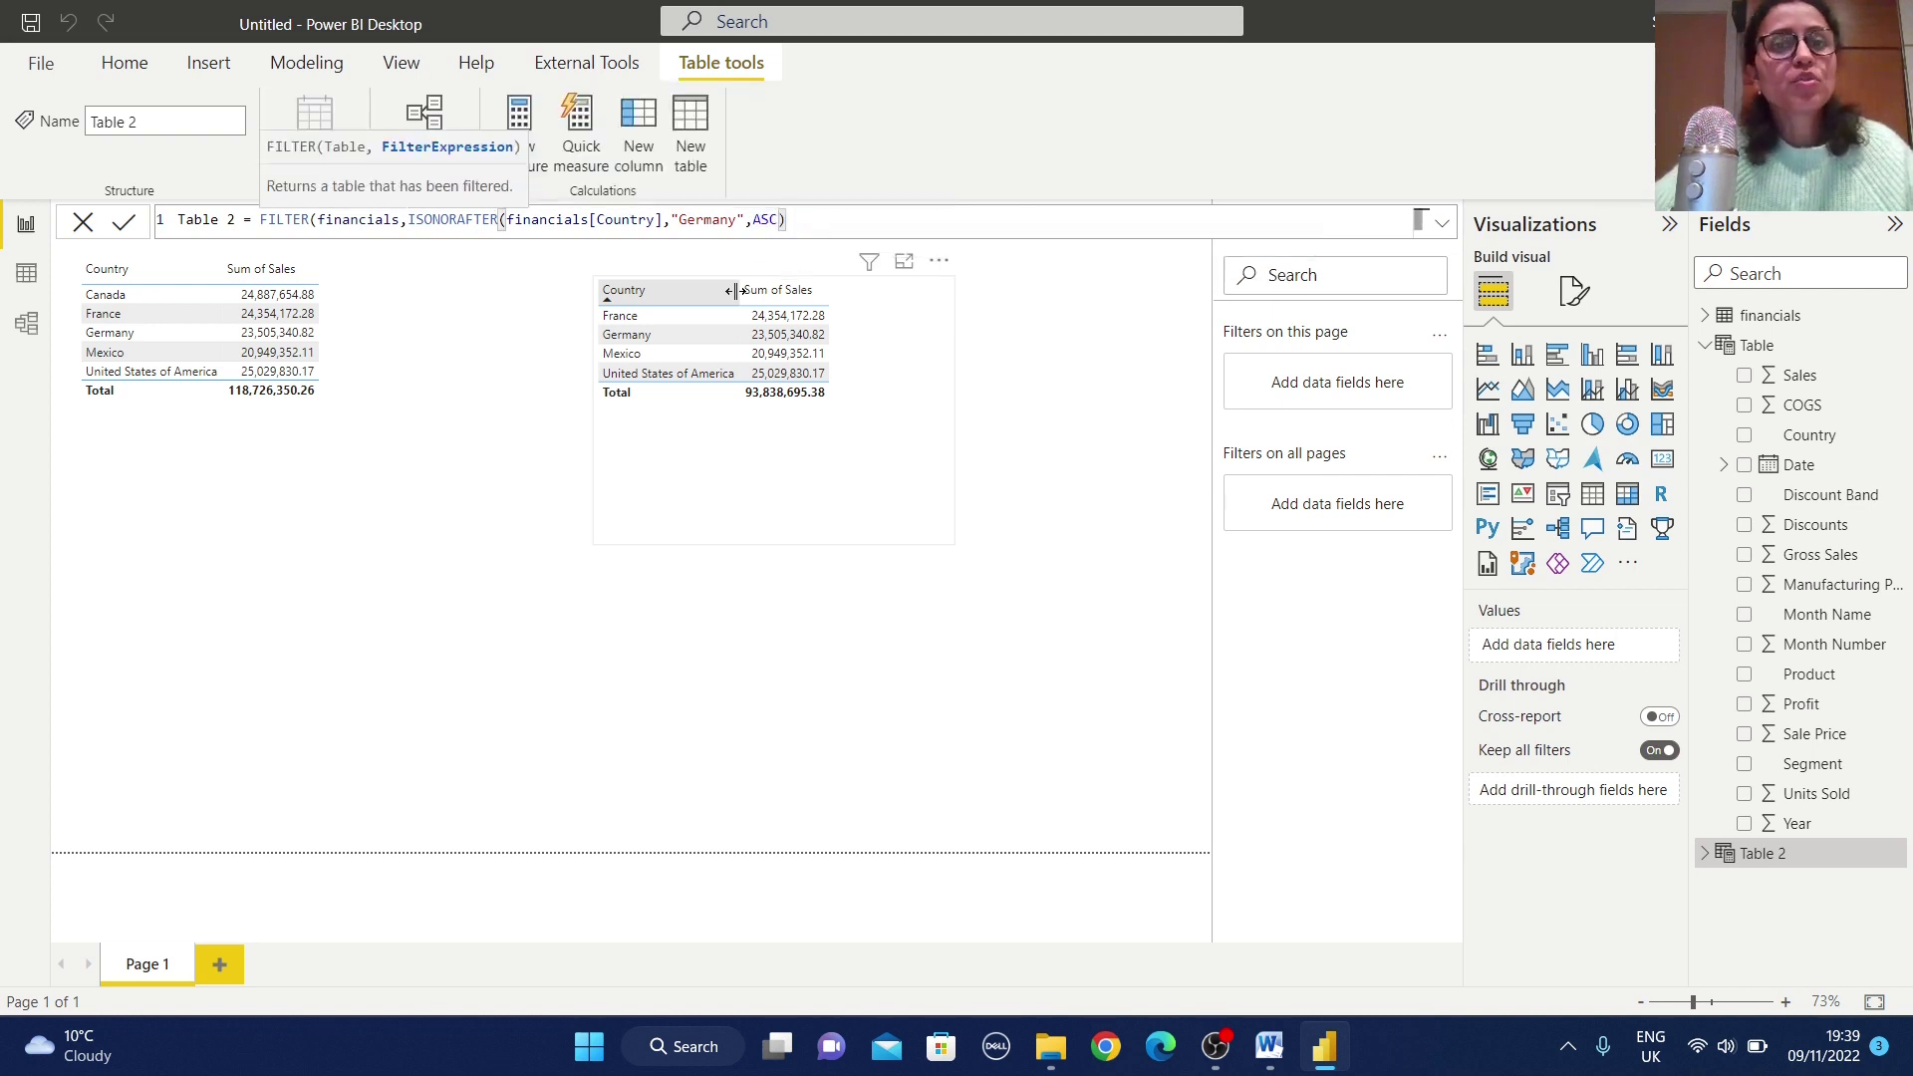
text())
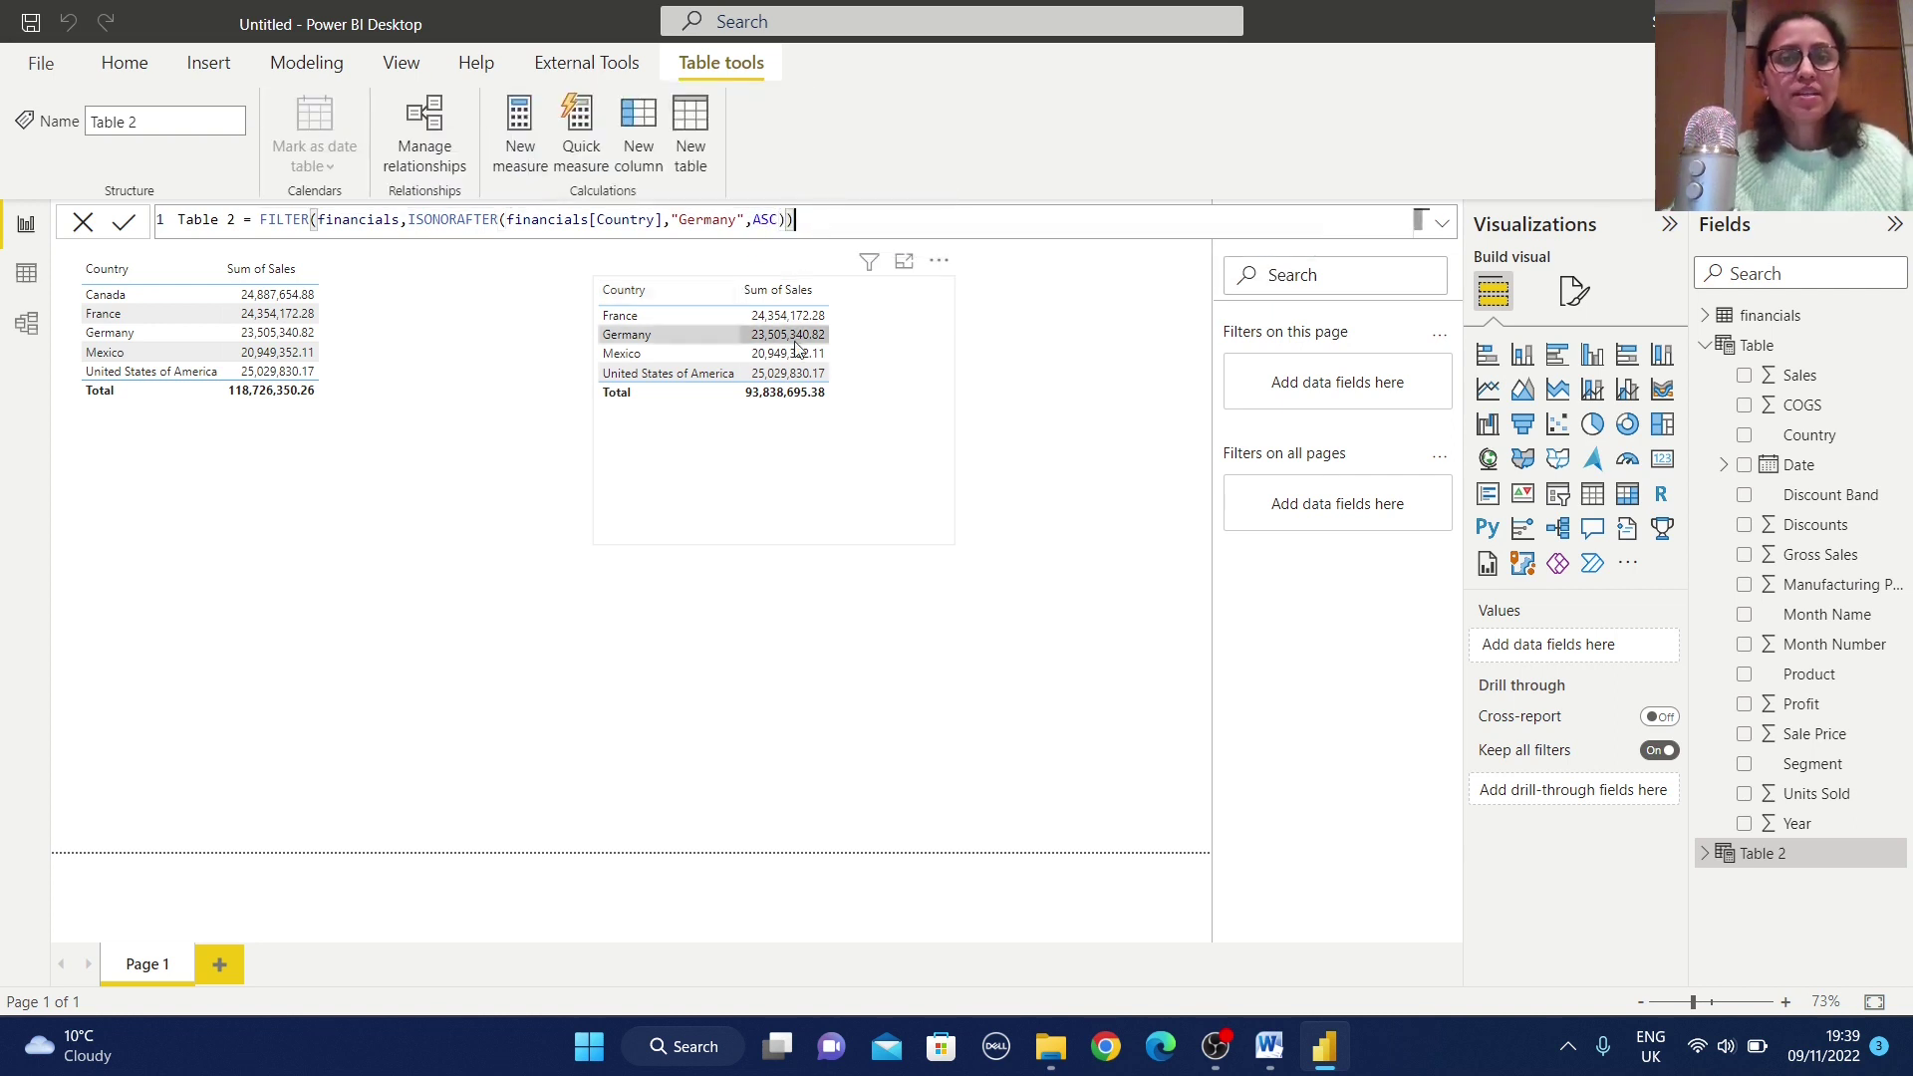
key(Return)
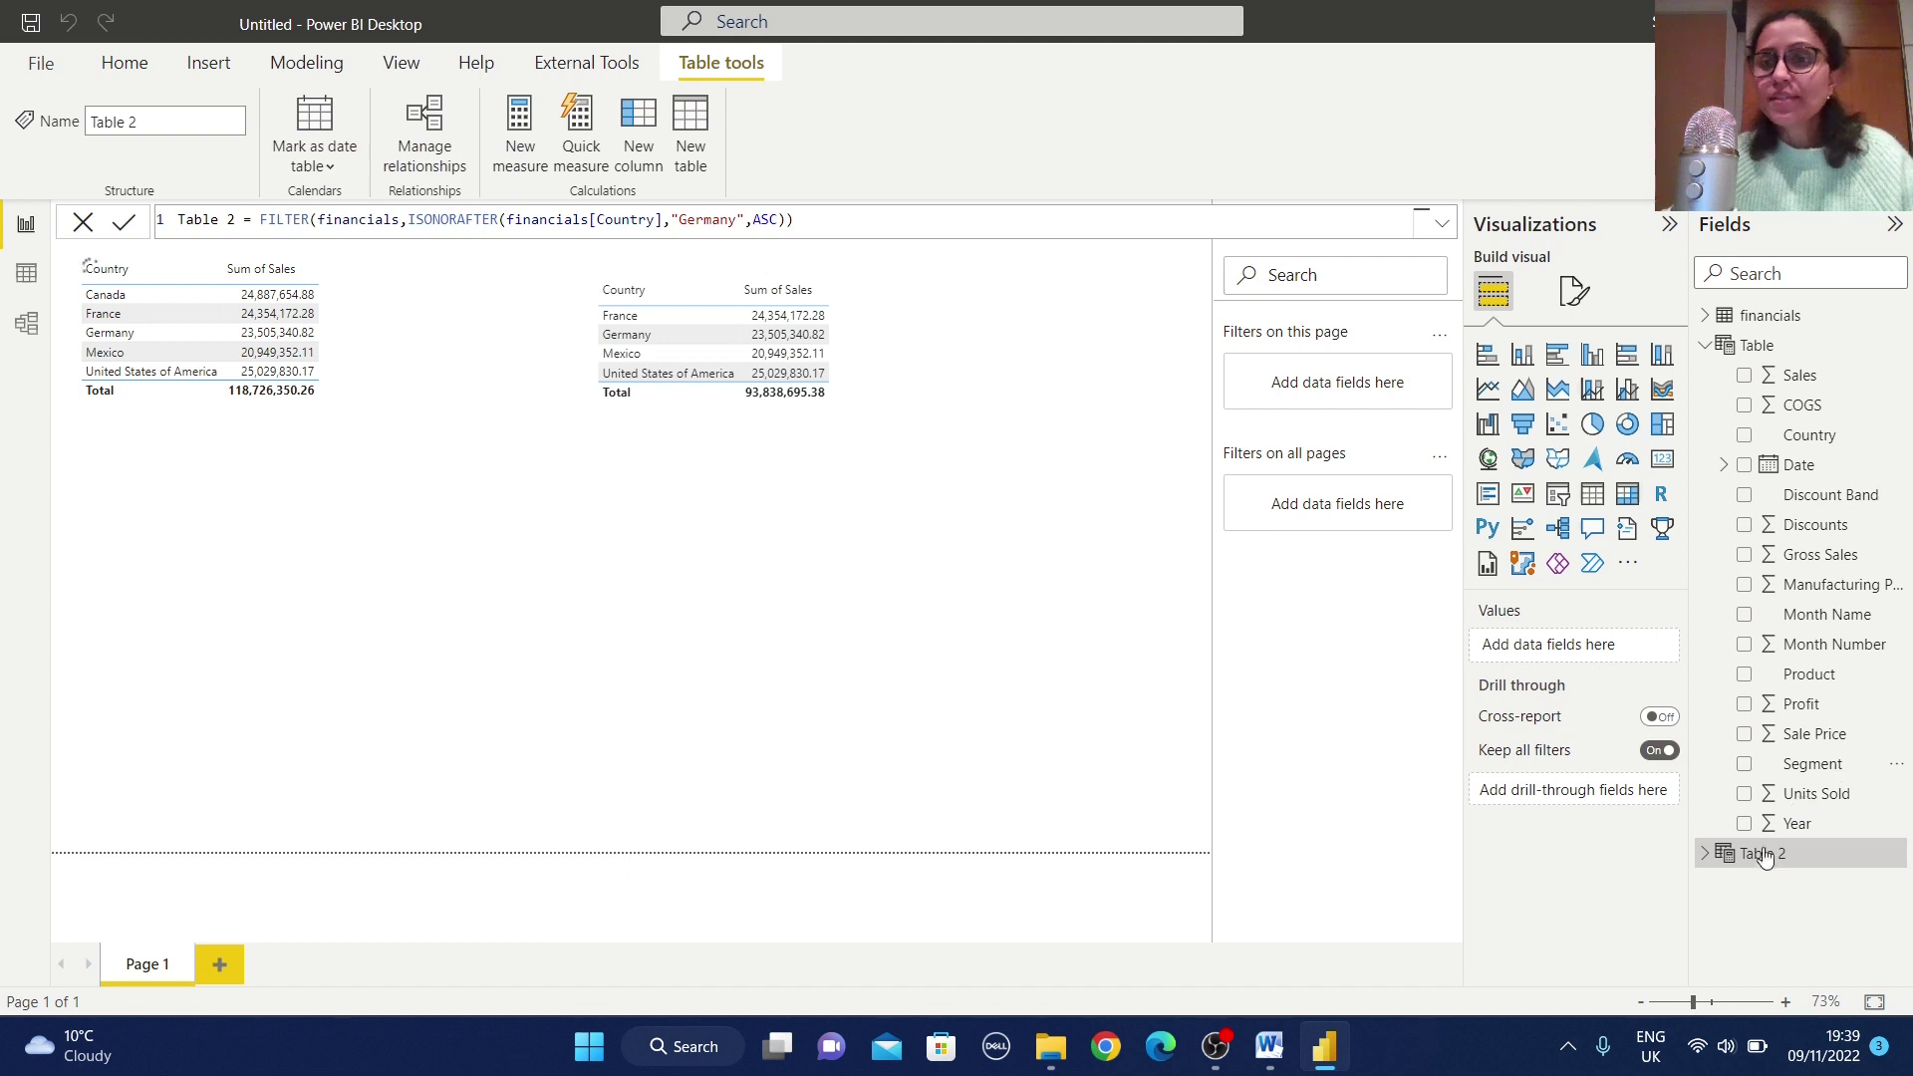
Step: Add a third table visual below the first, showing Country and Sales from Table 2, and review that table's formula
click(661, 658)
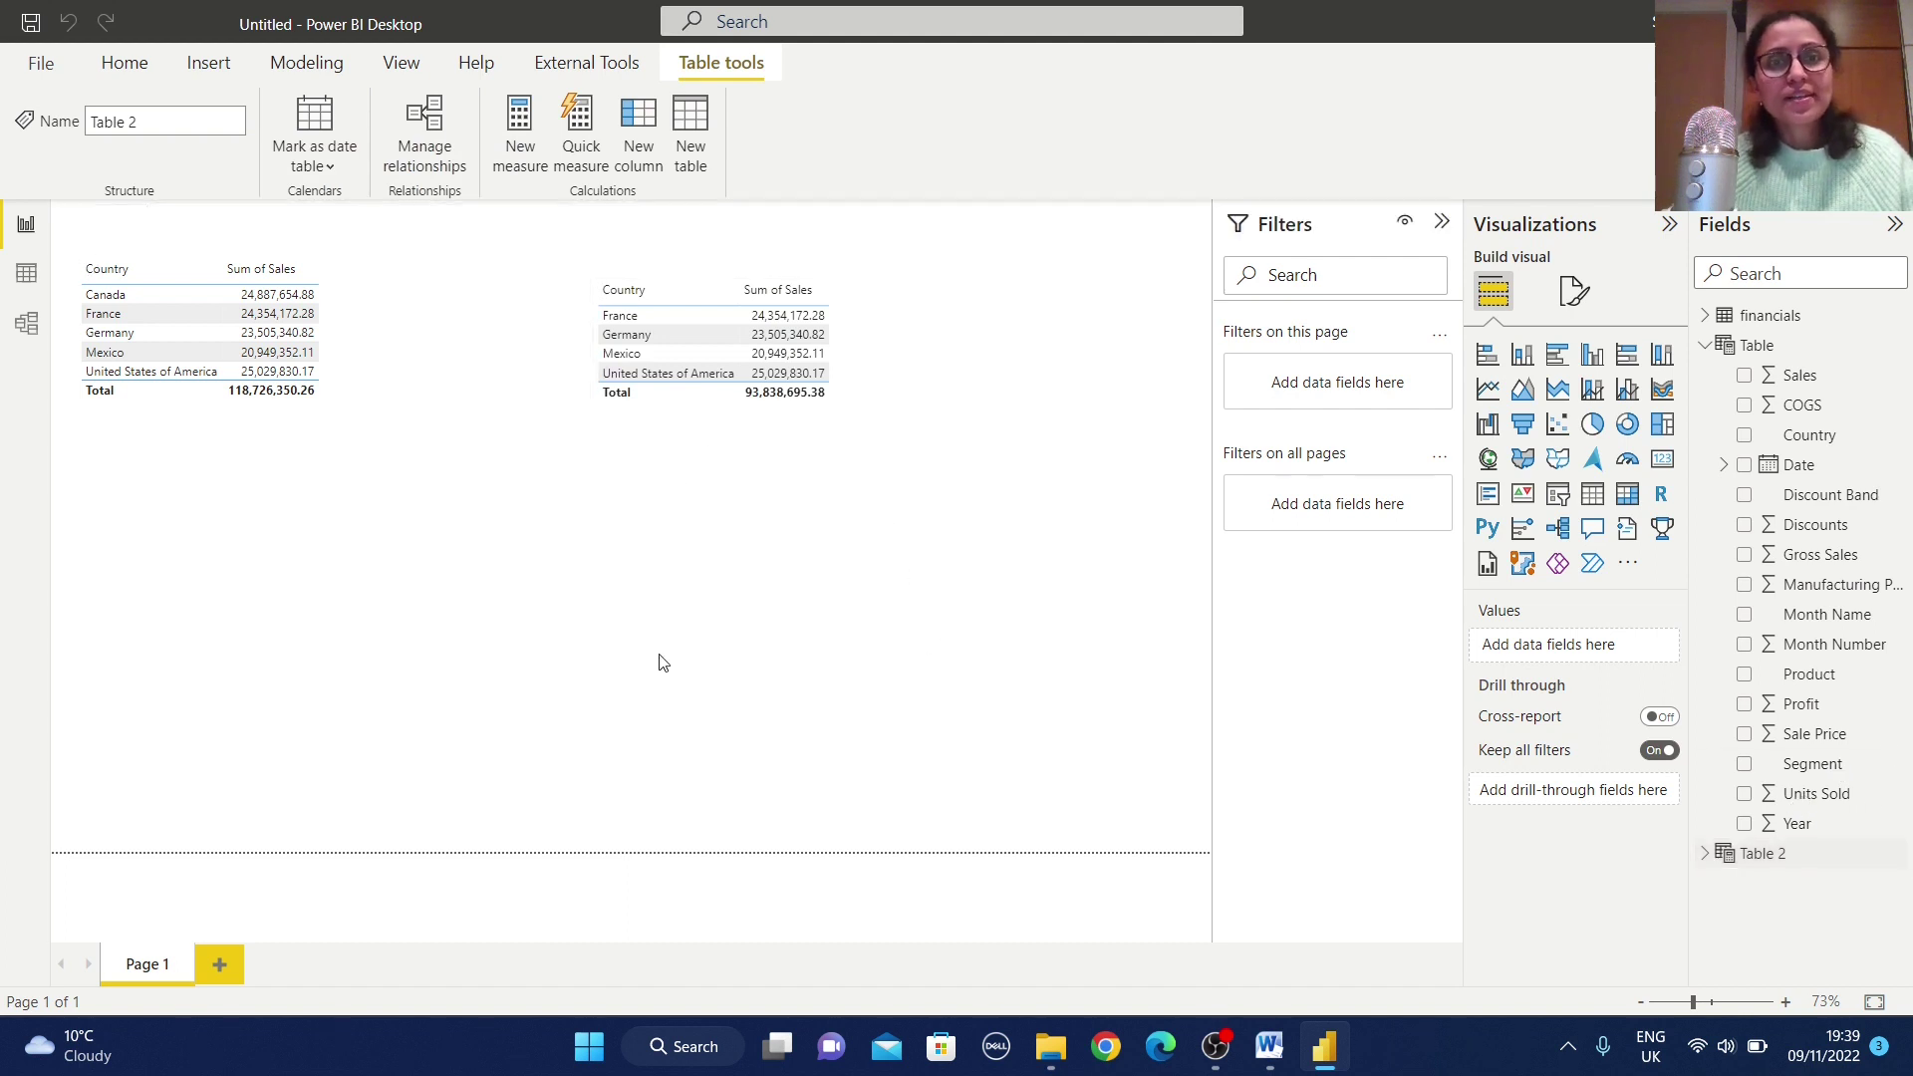
click(1606, 503)
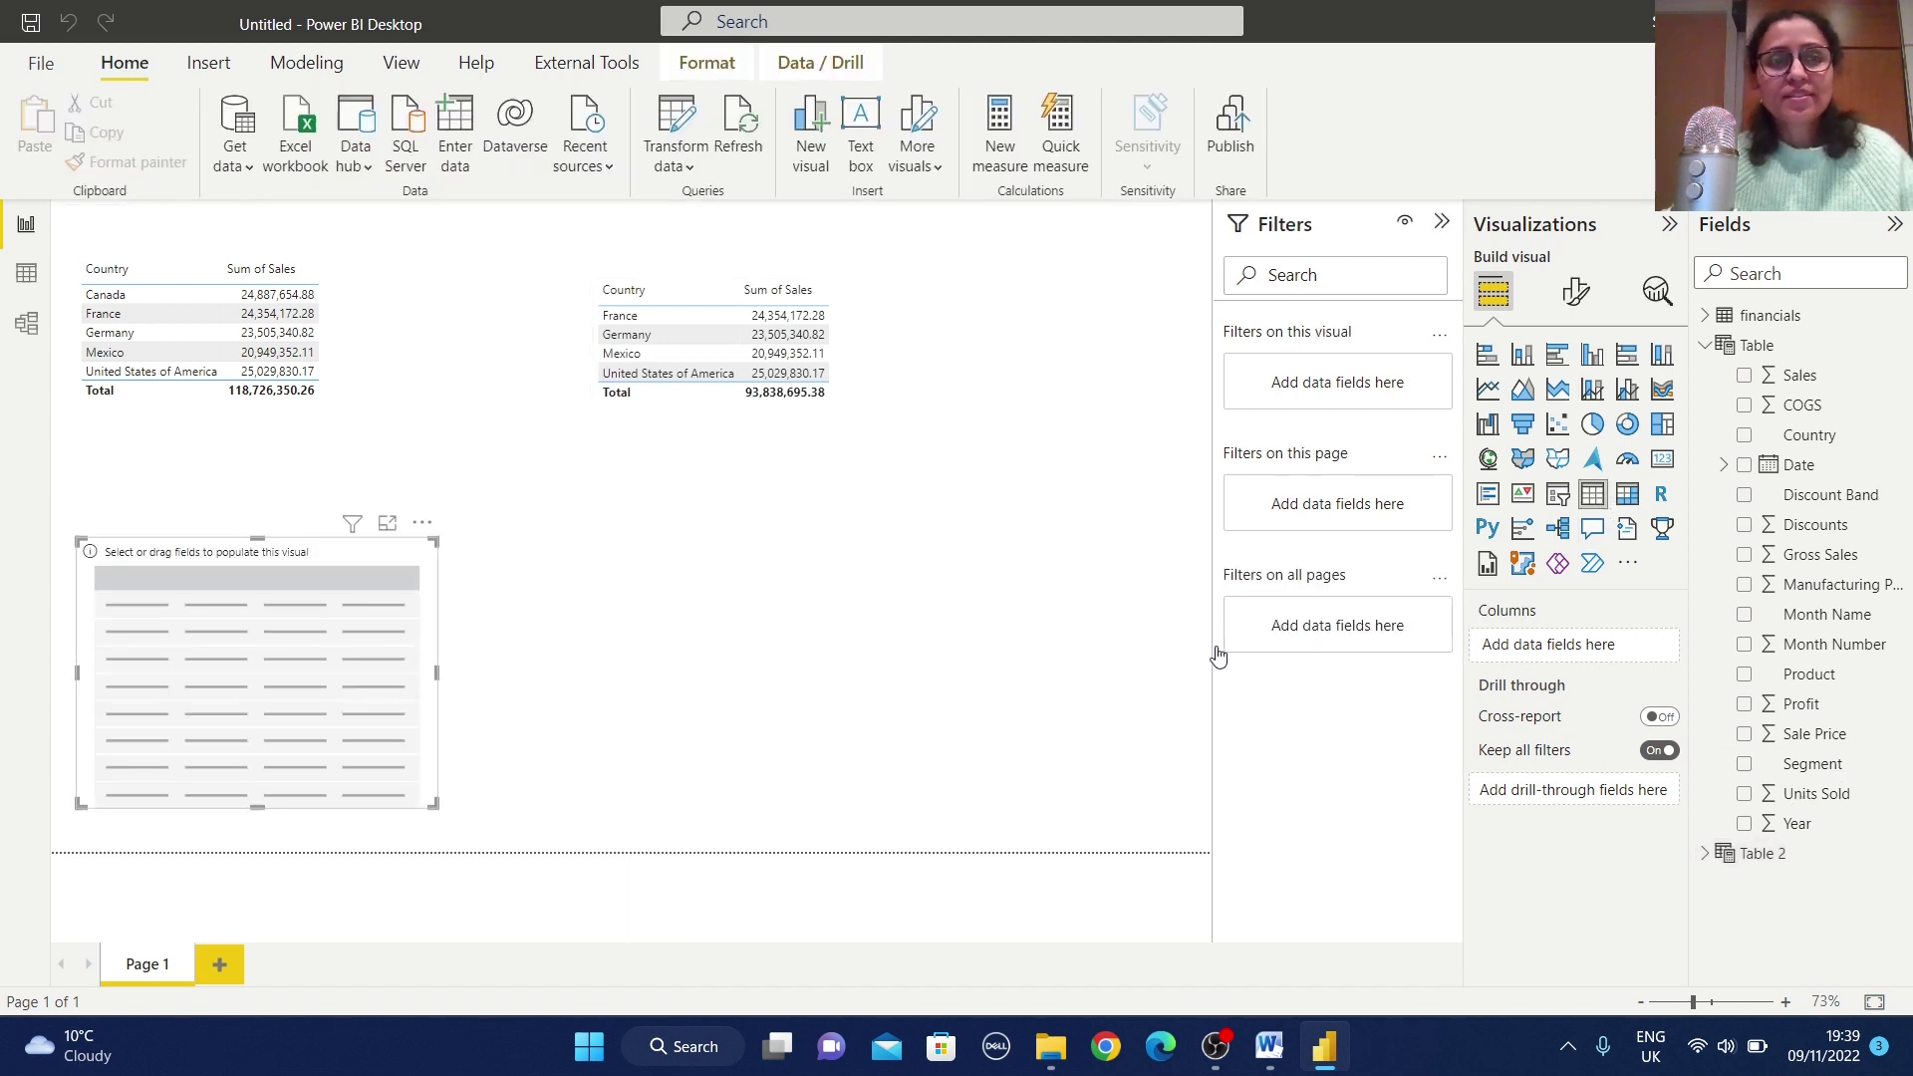
click(1705, 345)
click(1705, 375)
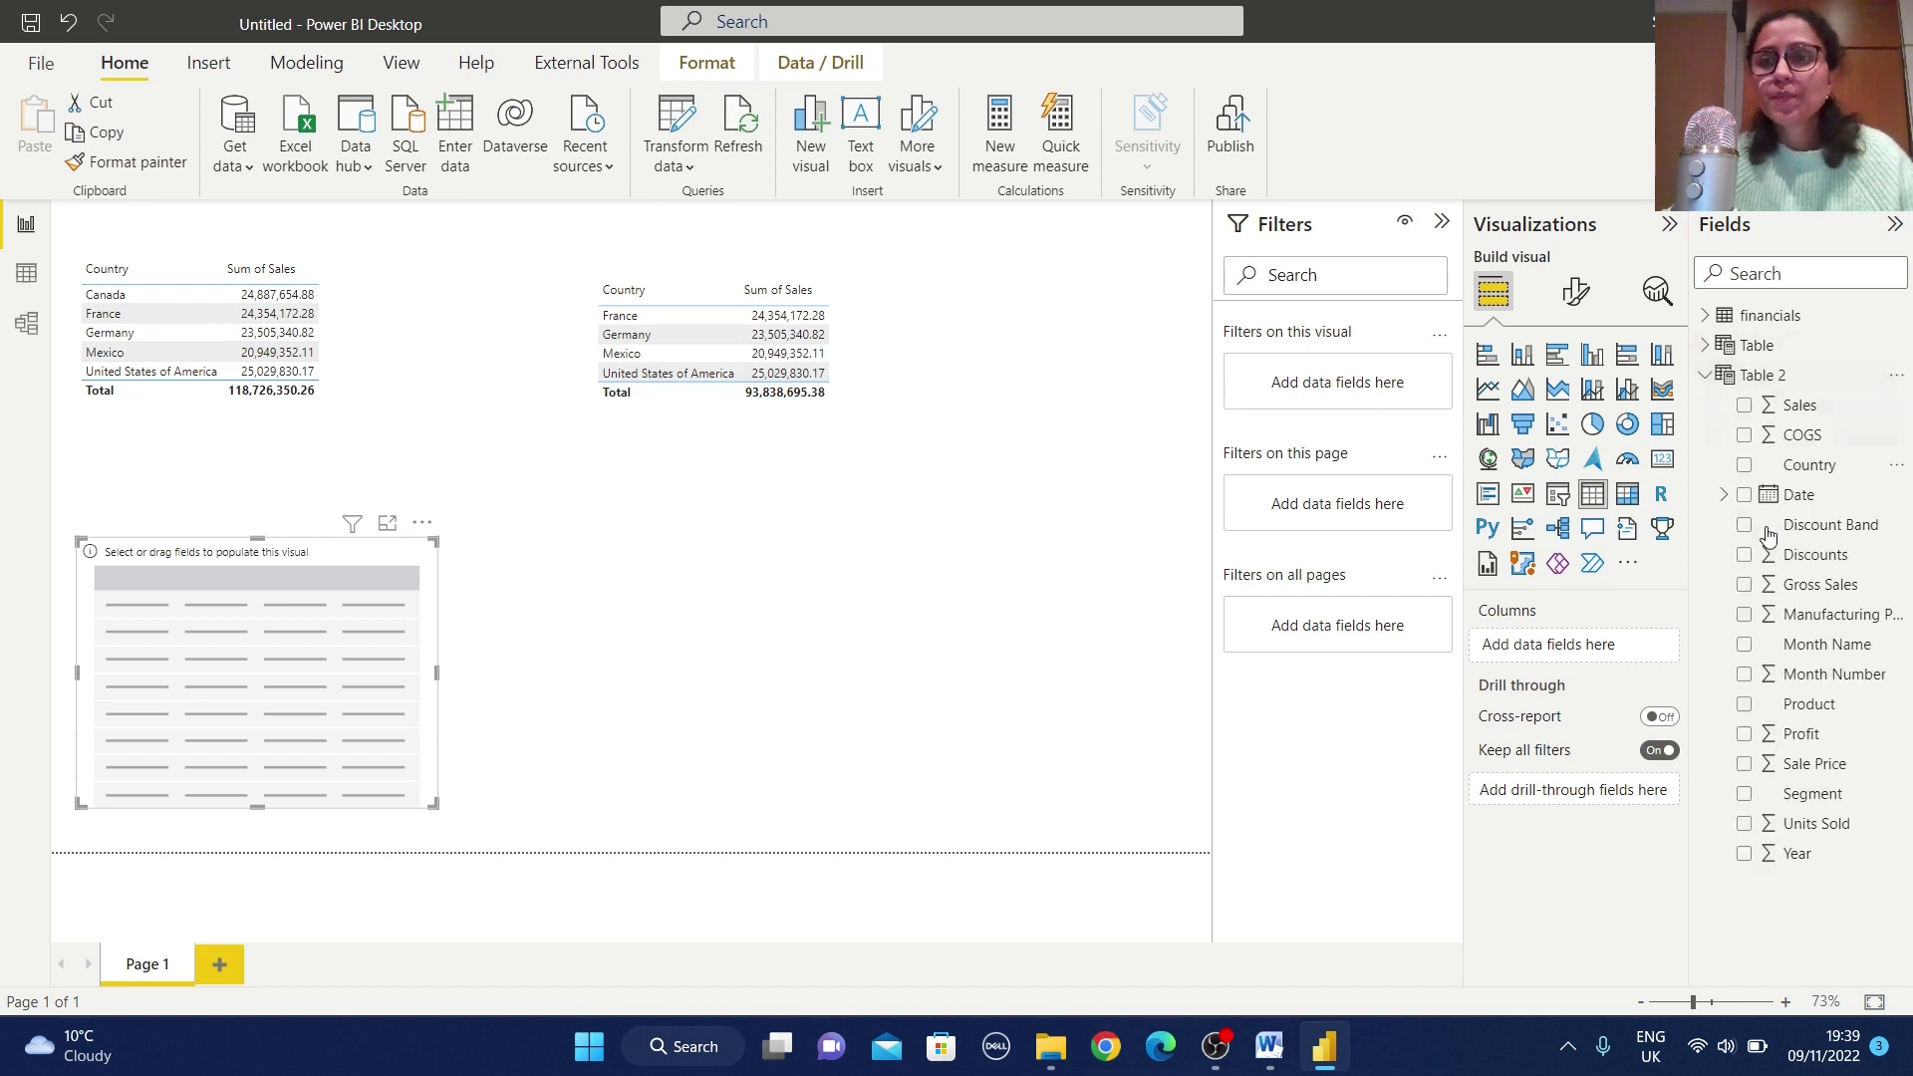
click(1745, 467)
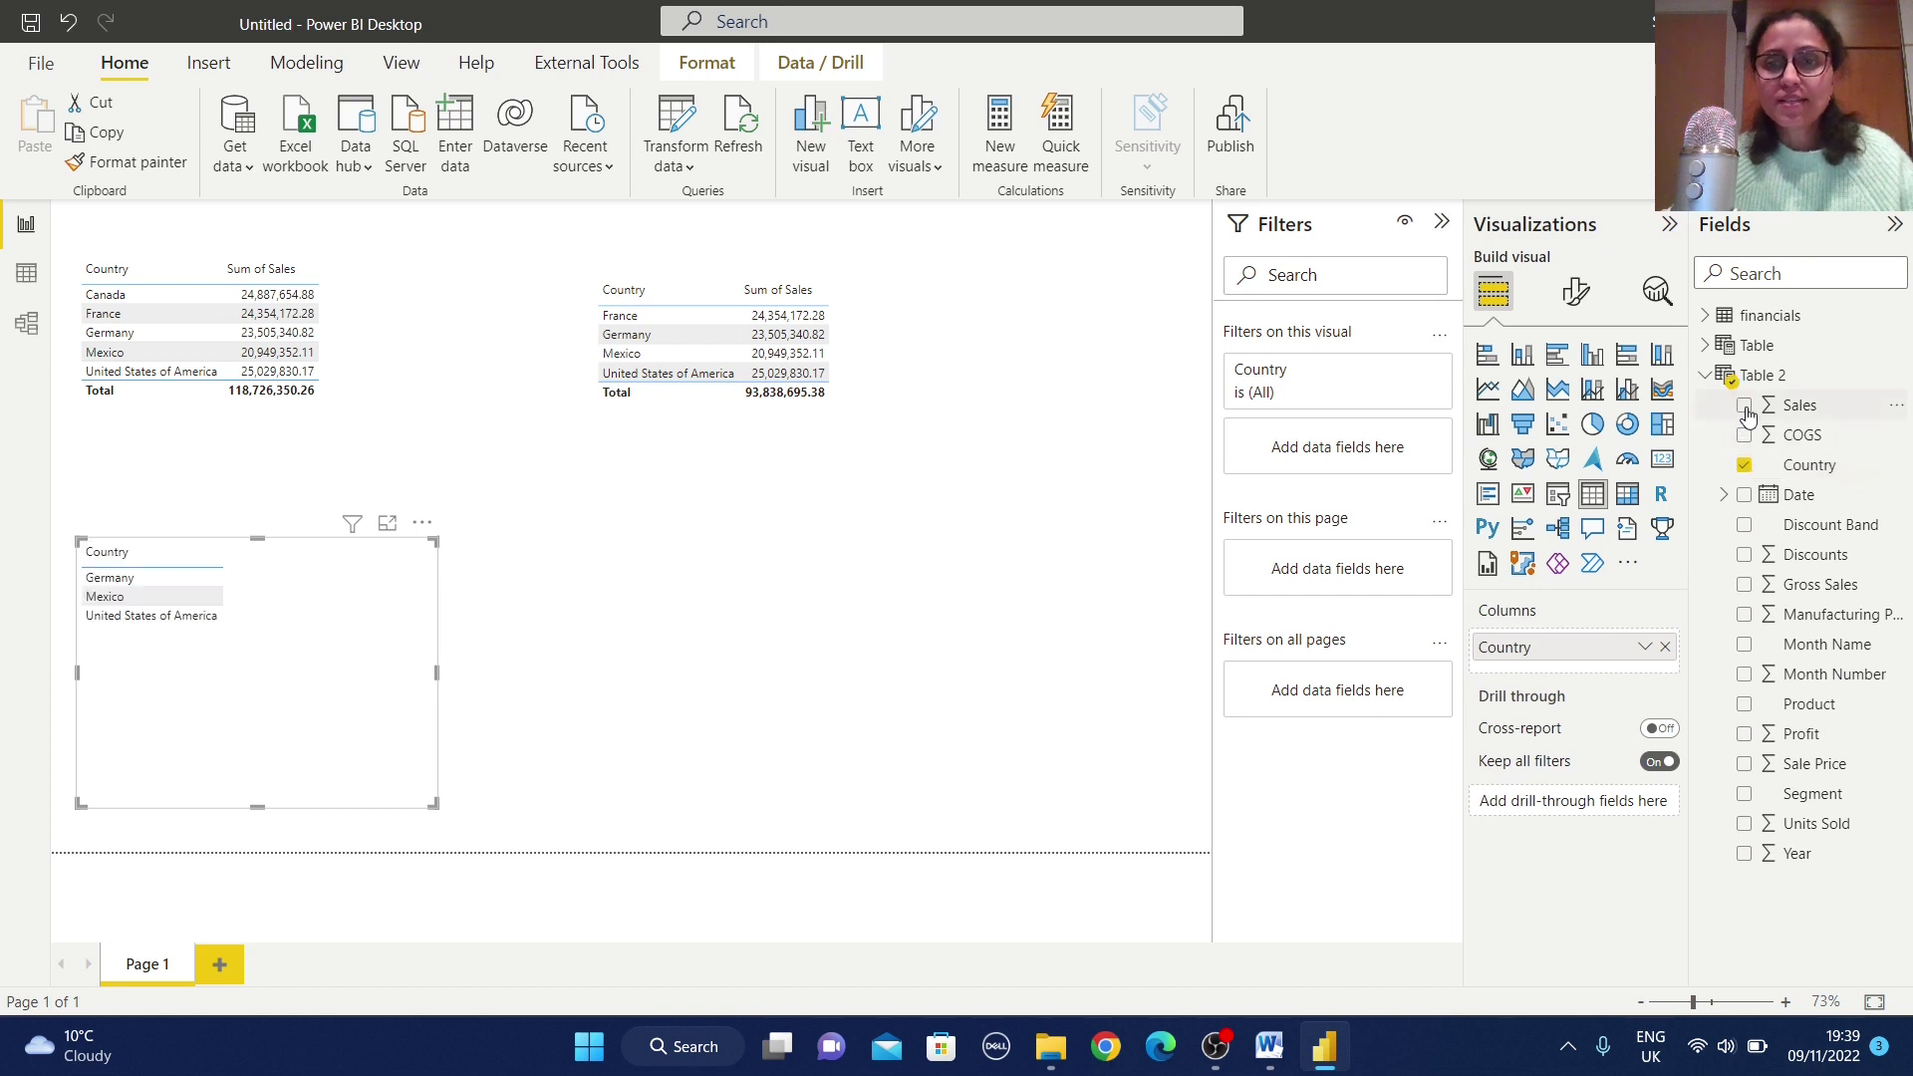
click(1746, 405)
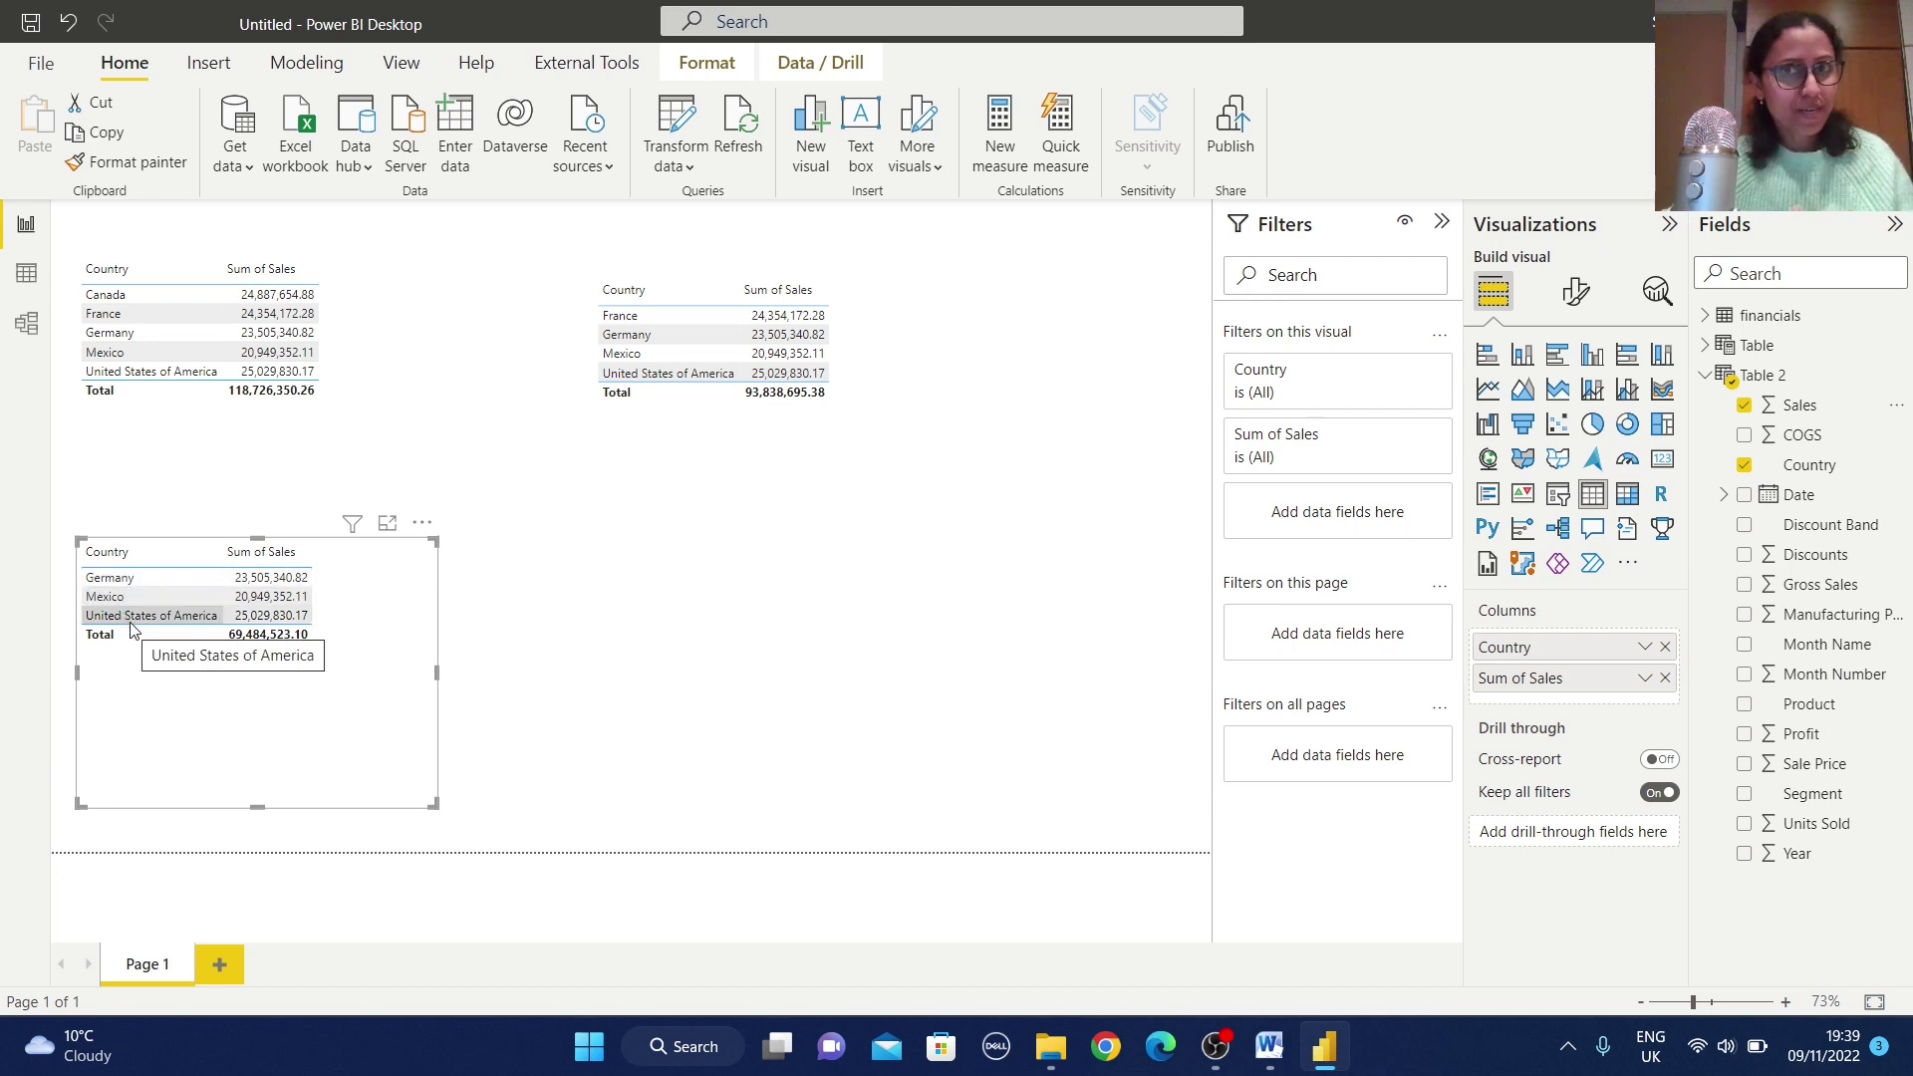
click(1755, 376)
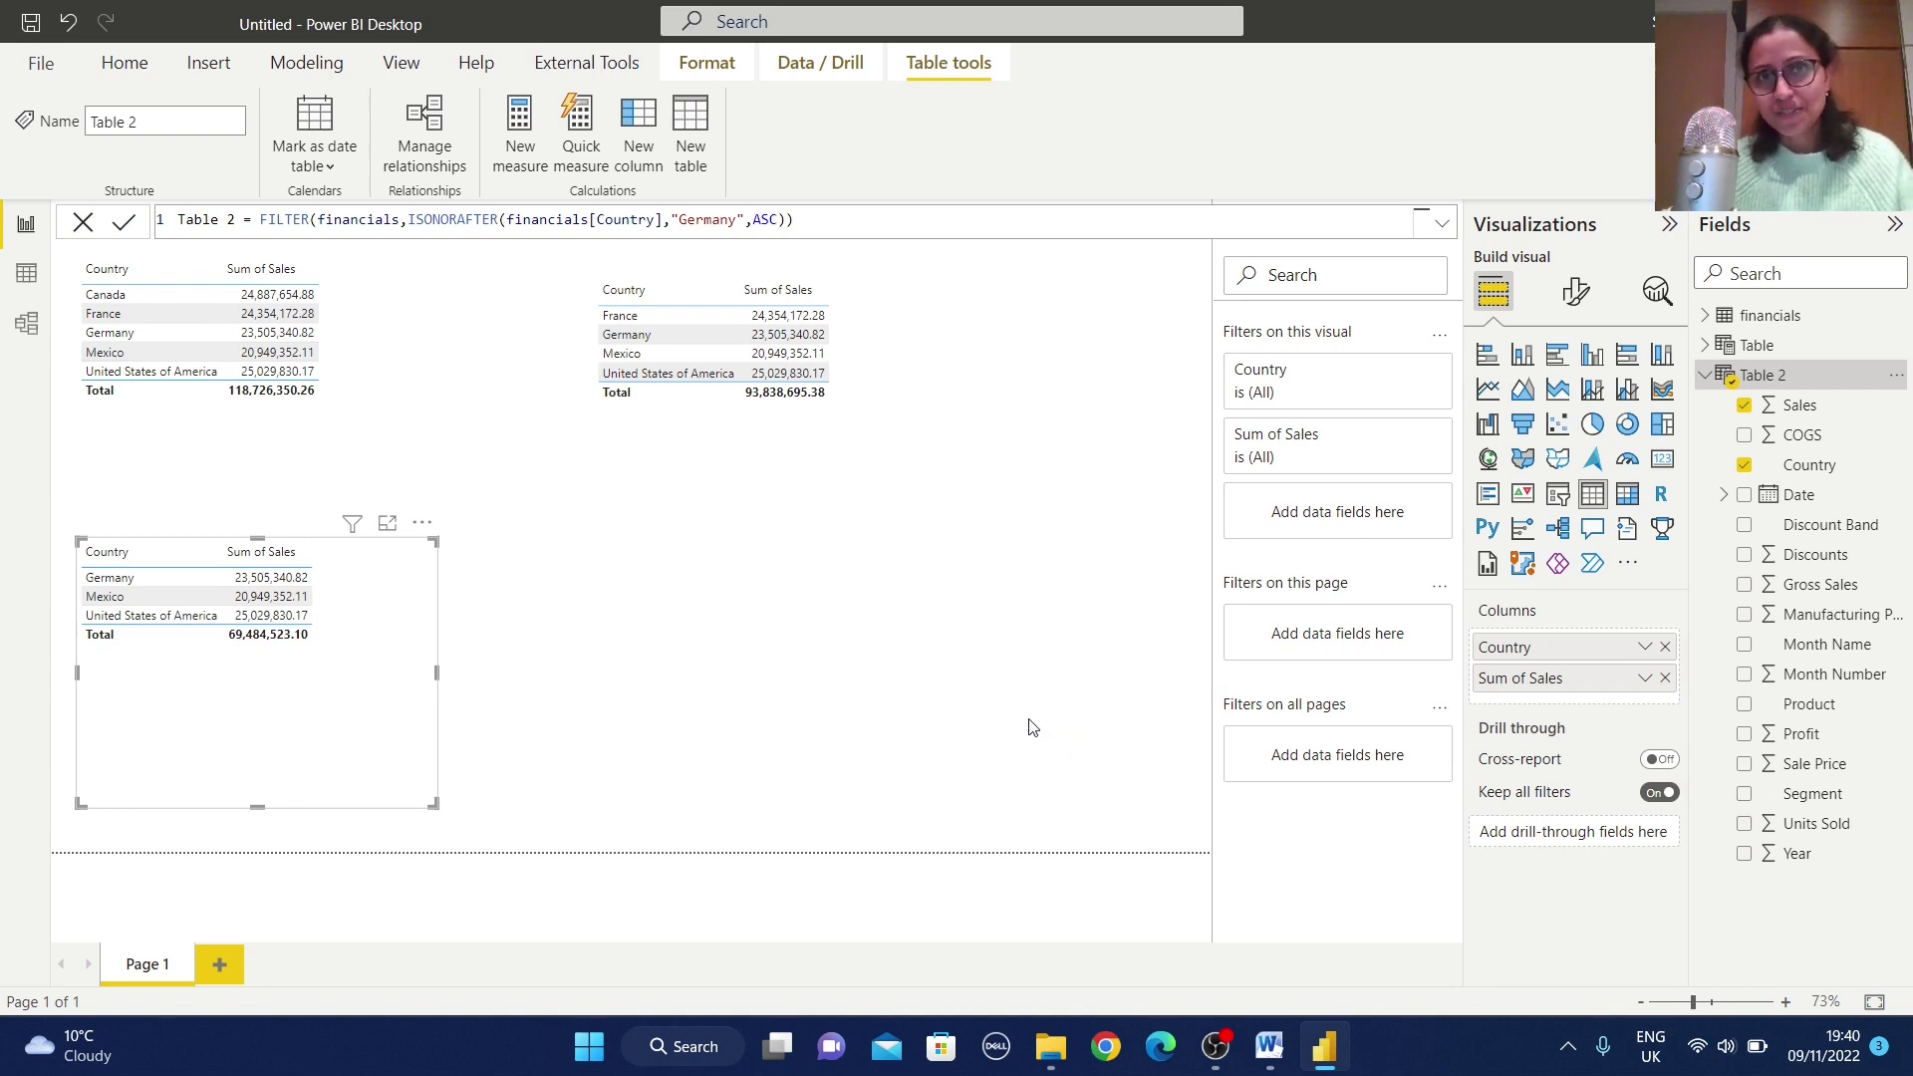
click(787, 852)
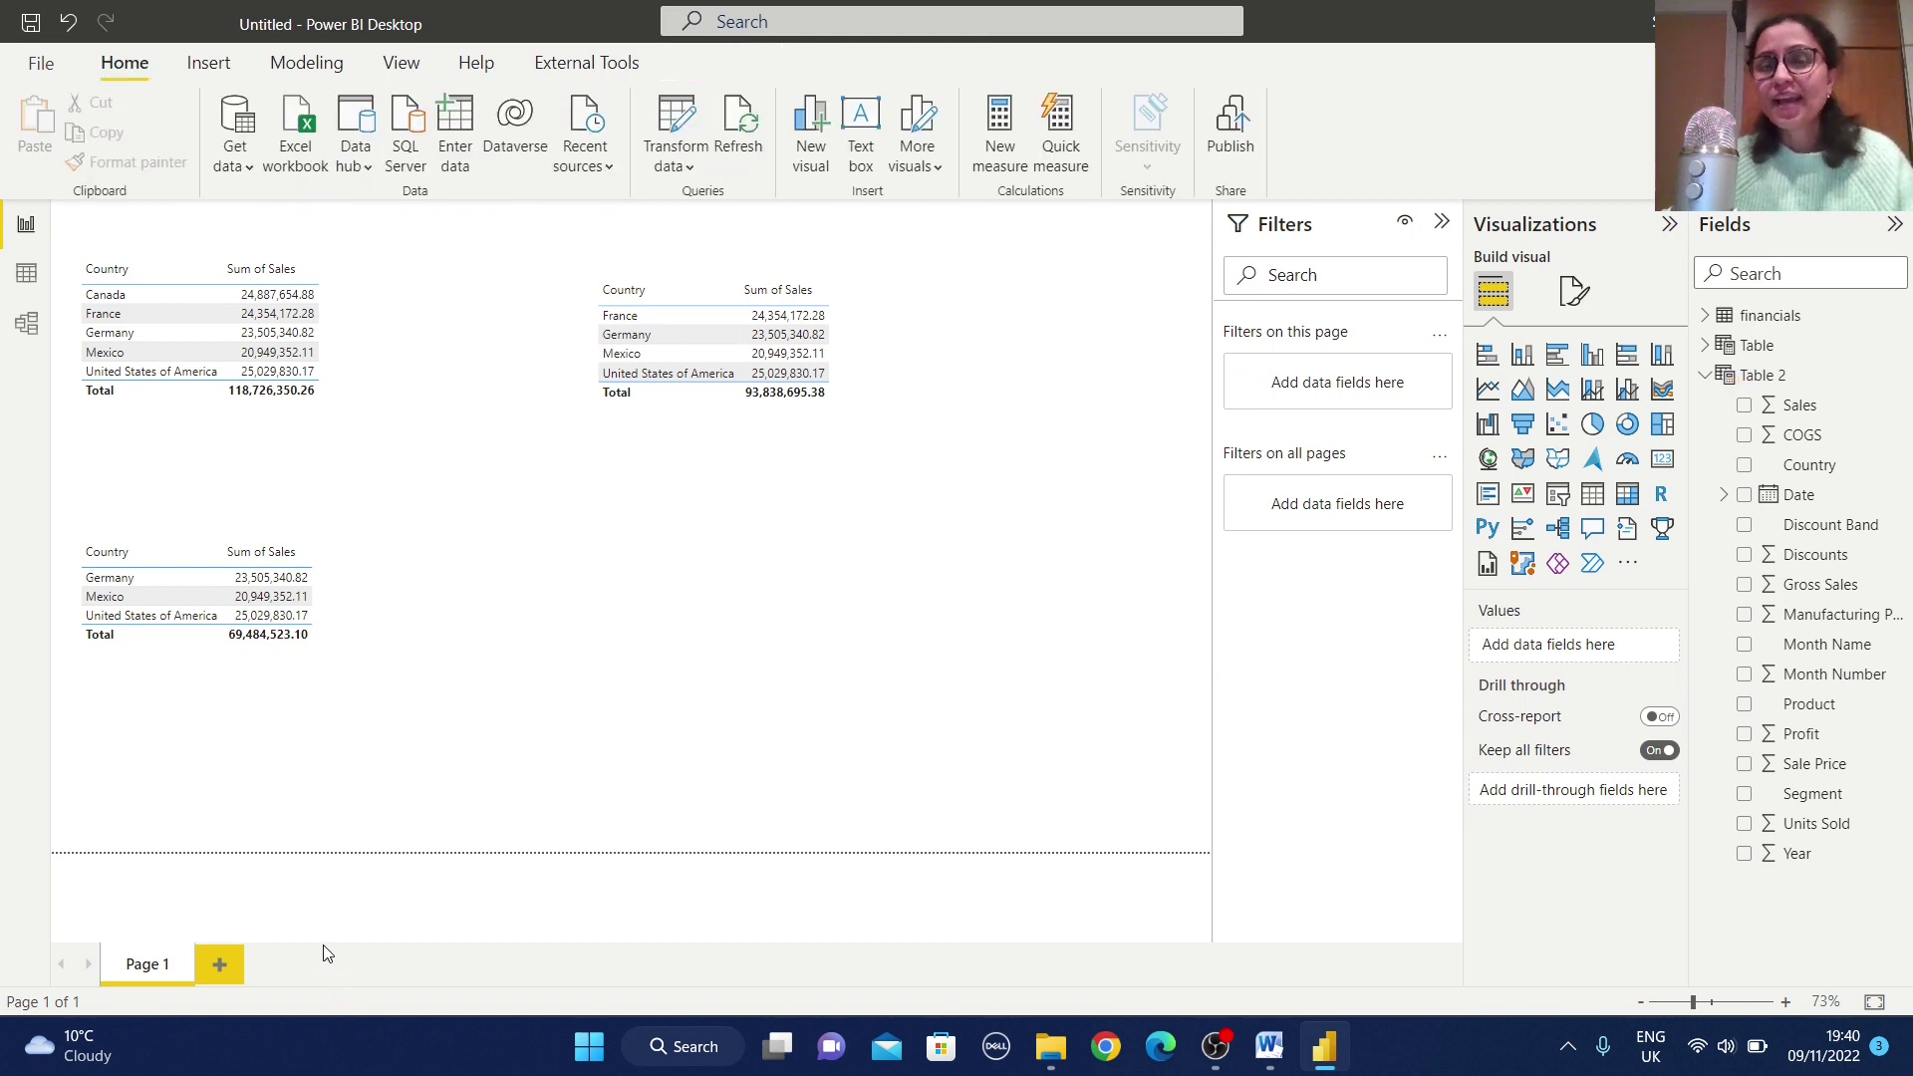
Step: Add a new report page and start a manually entered table with the columns Year, Price_1 and Price_2
click(220, 963)
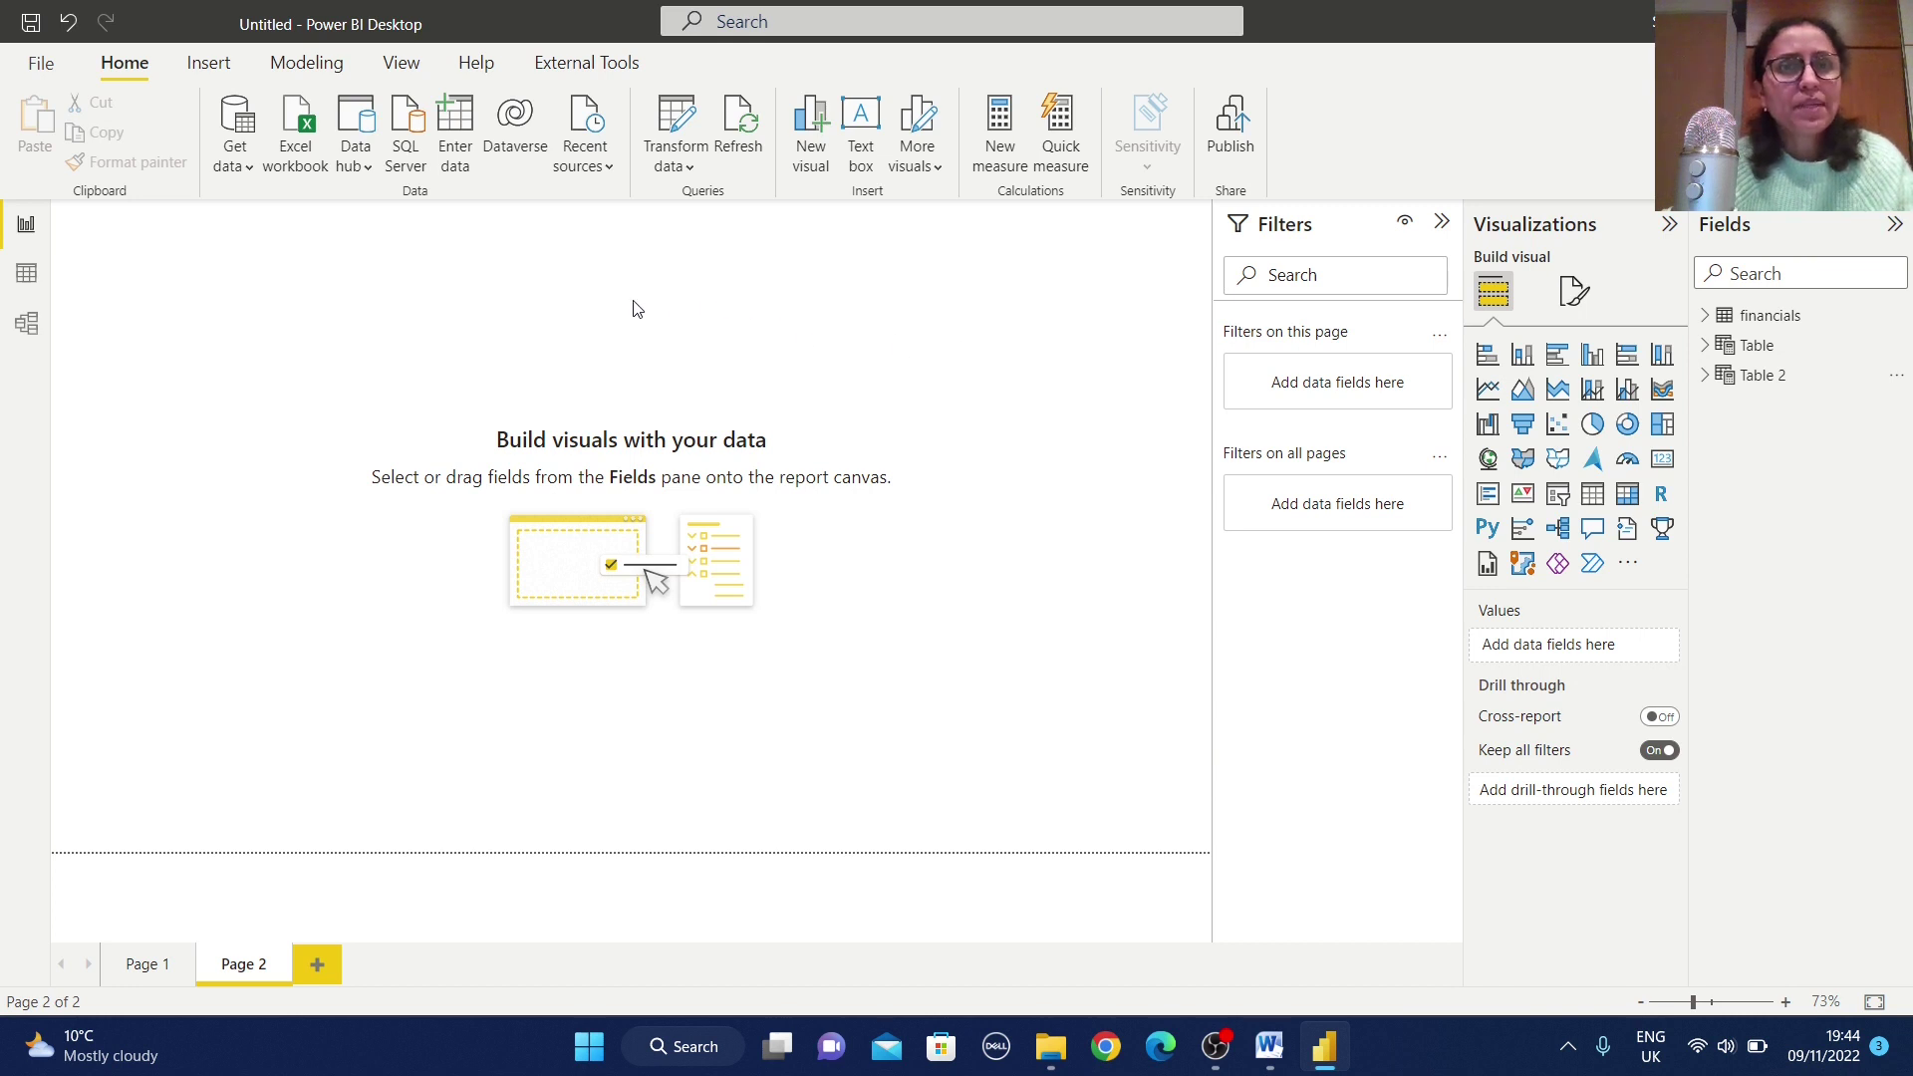
click(461, 137)
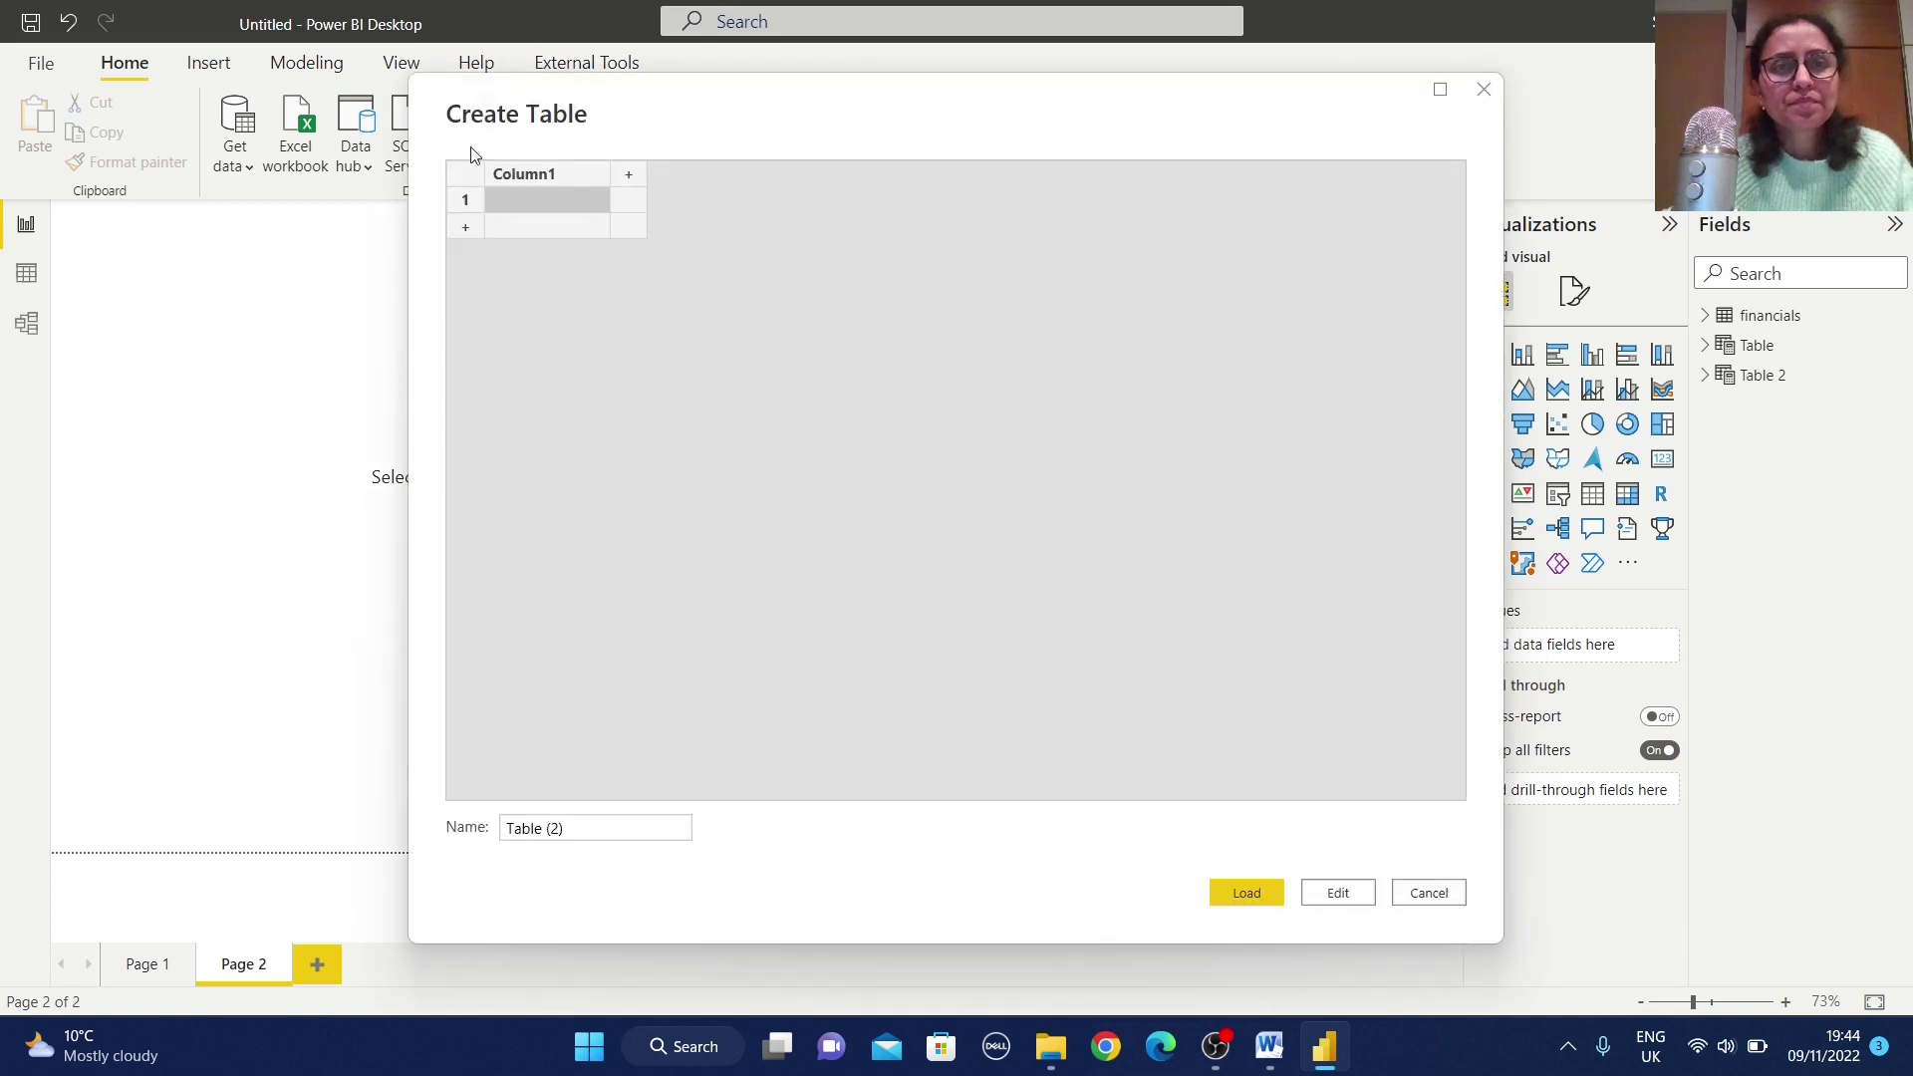
double_click(510, 174)
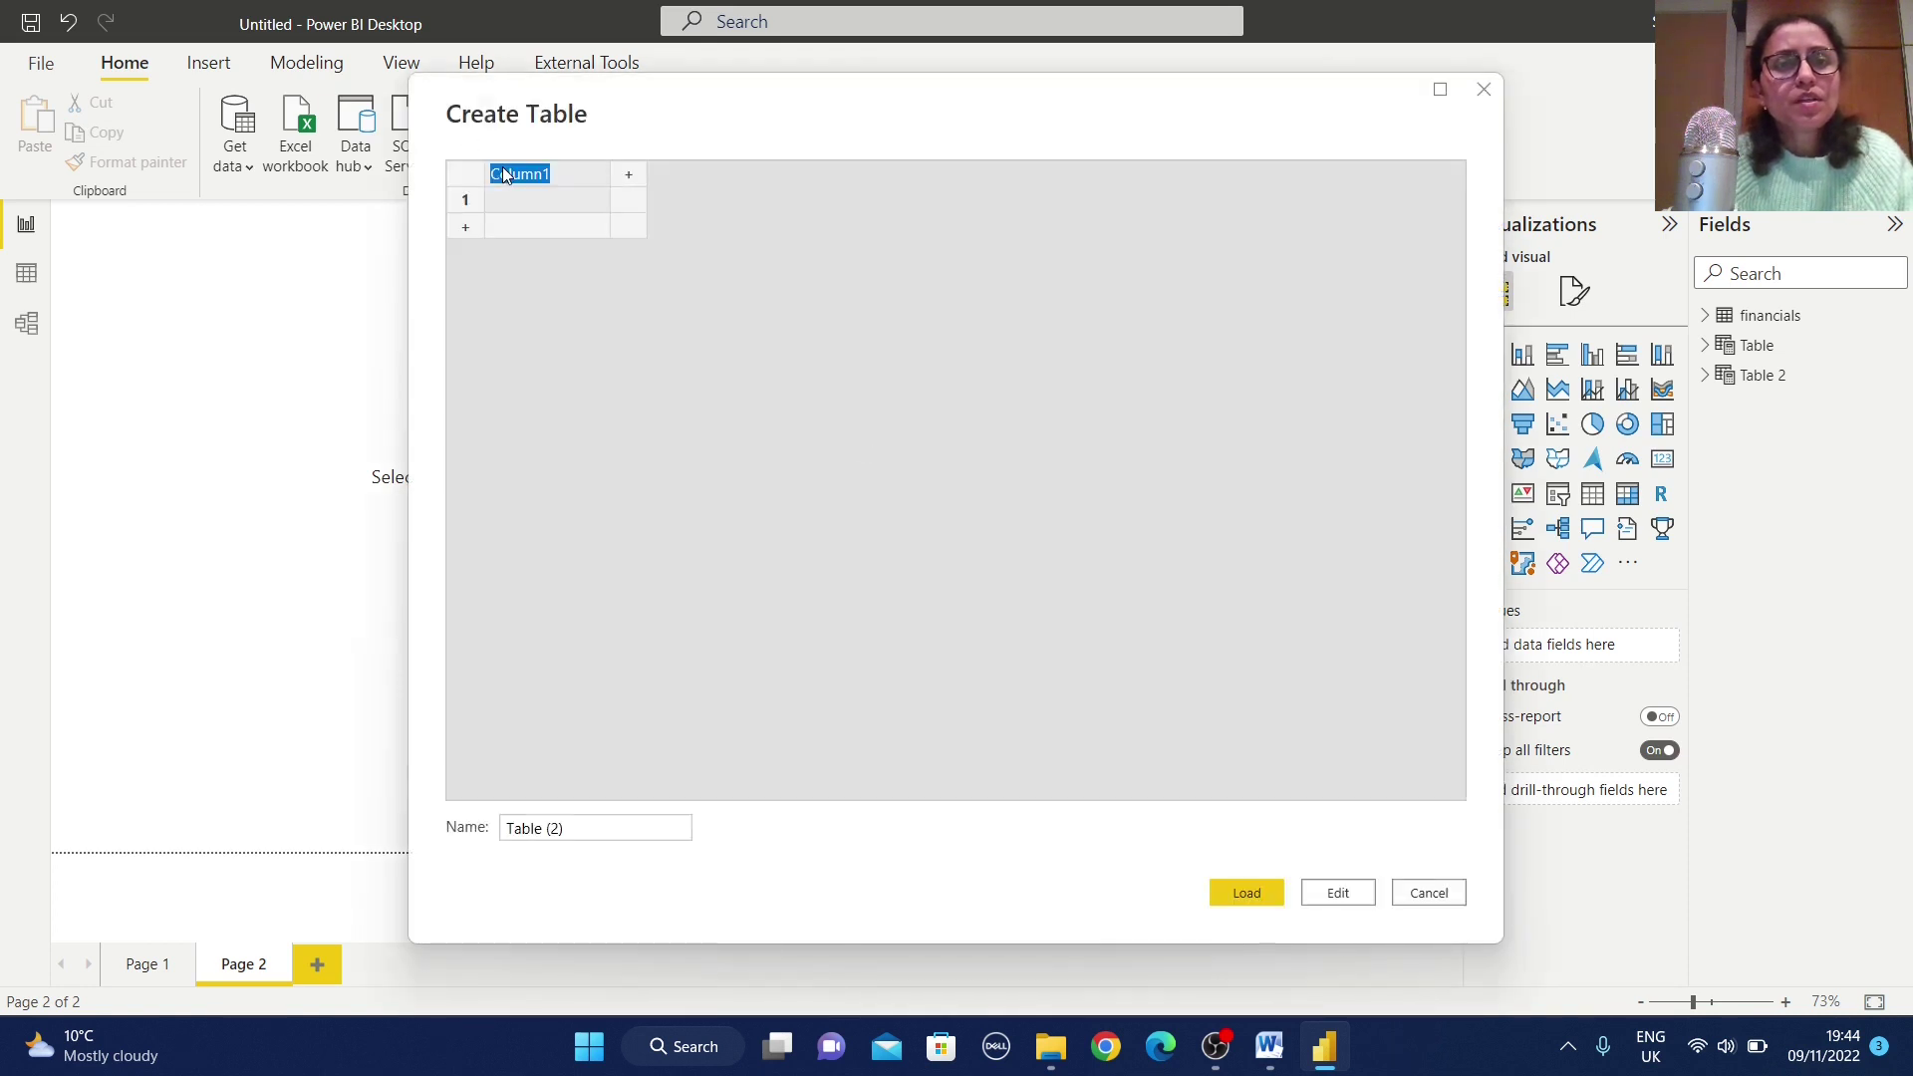
text(Year)
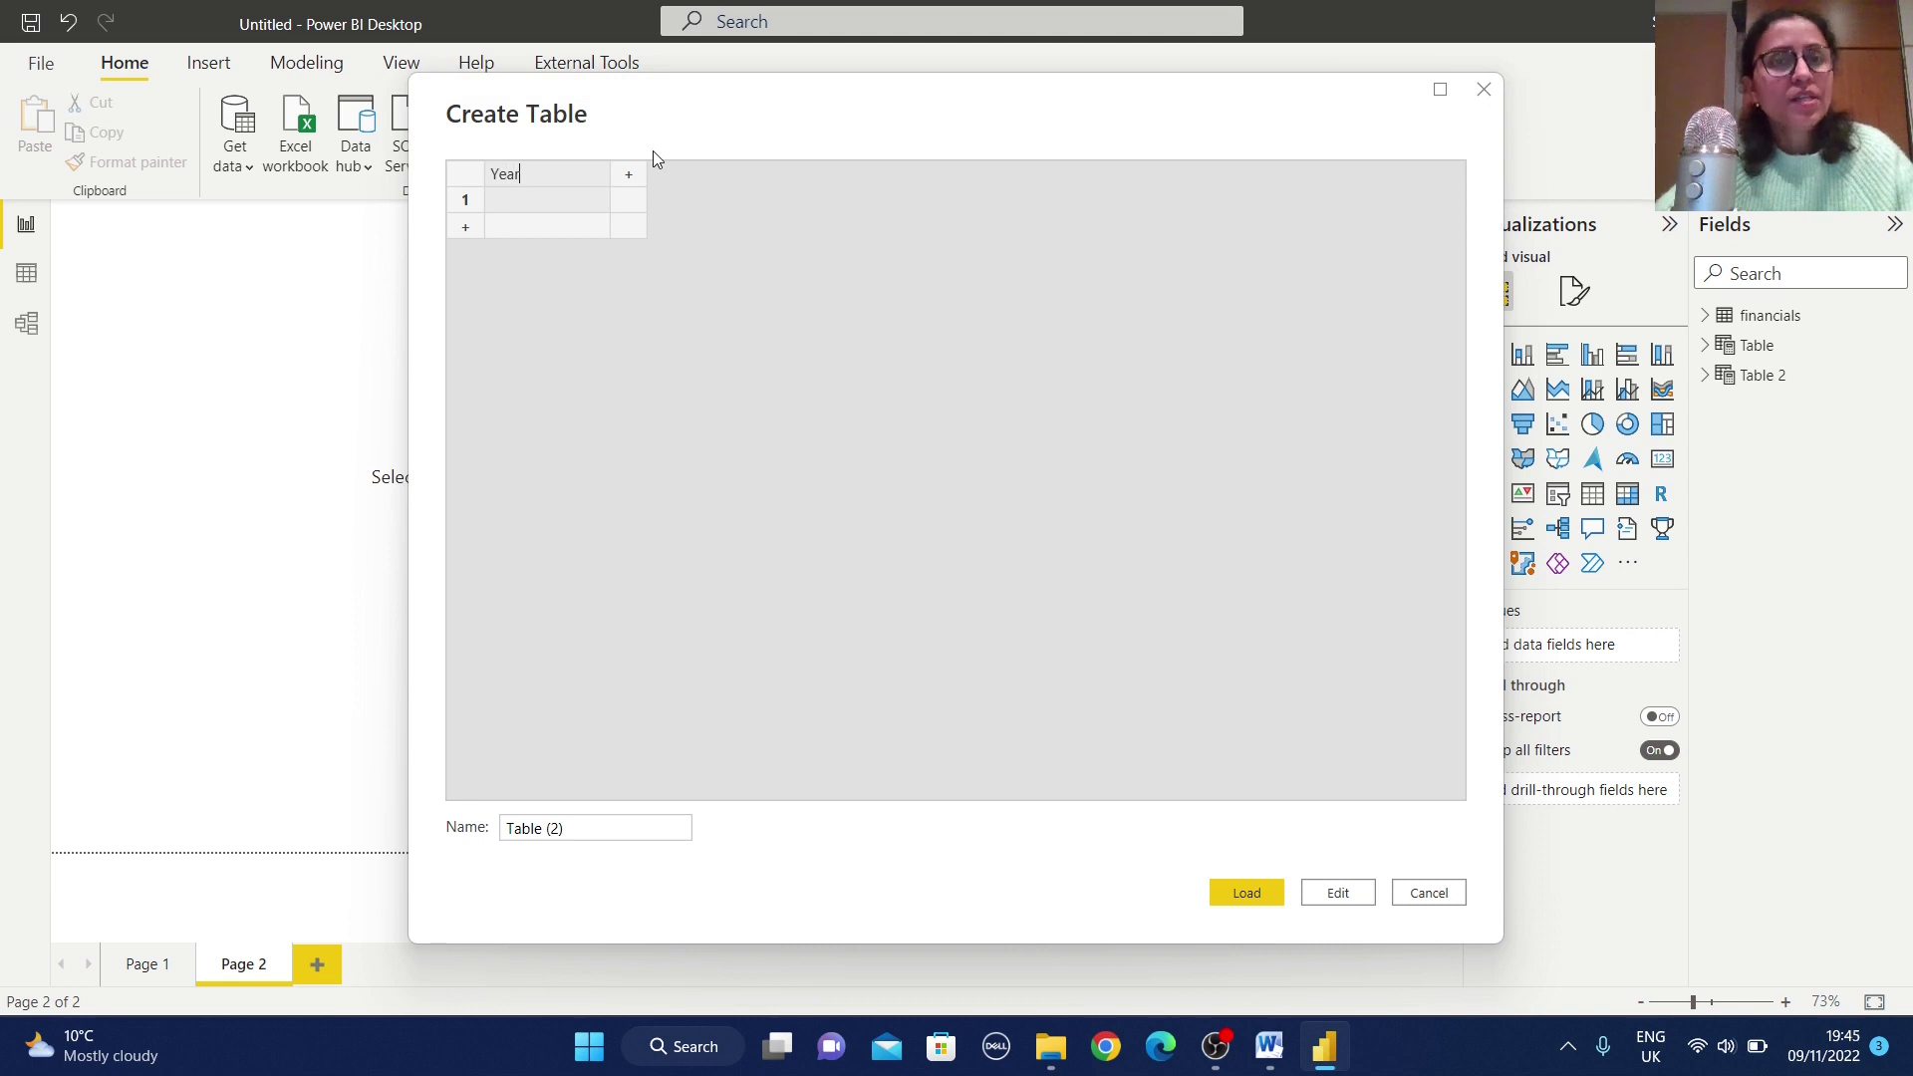
key(Return)
click(627, 175)
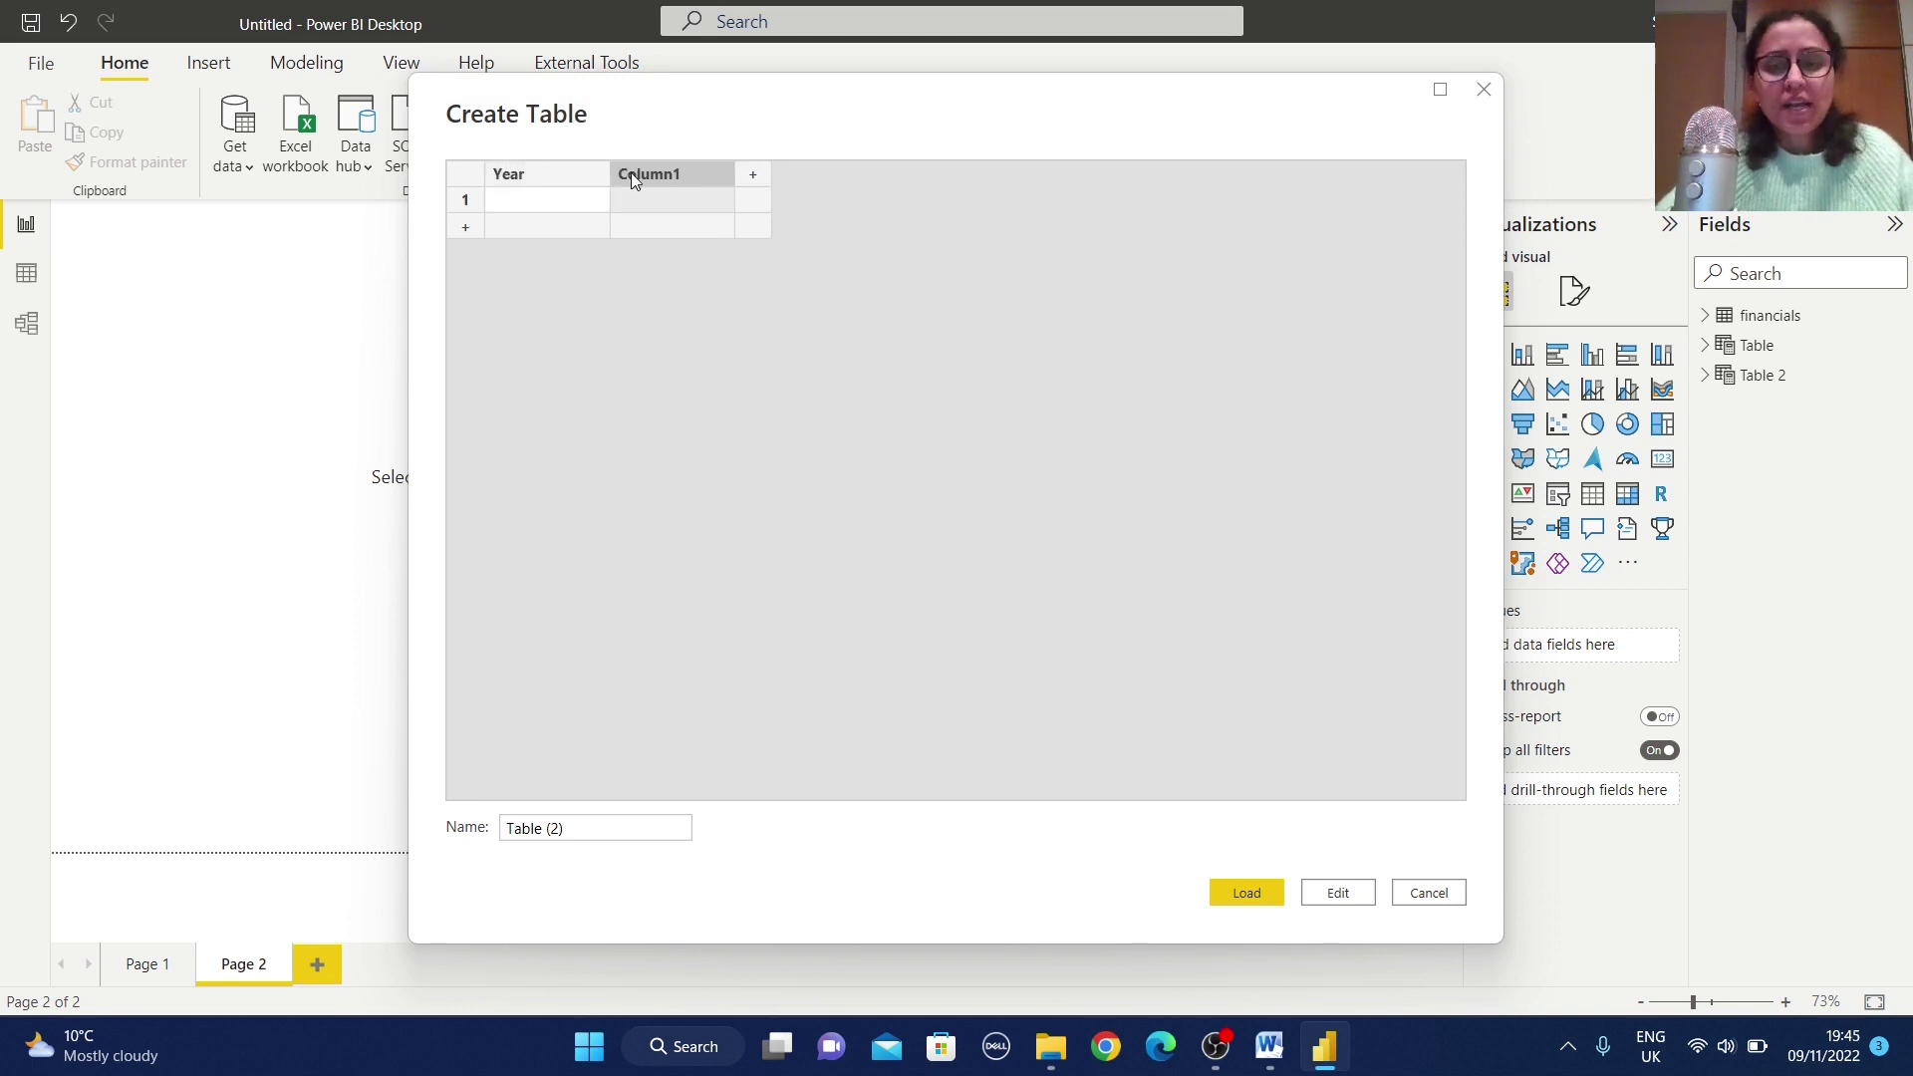
text(Price_1)
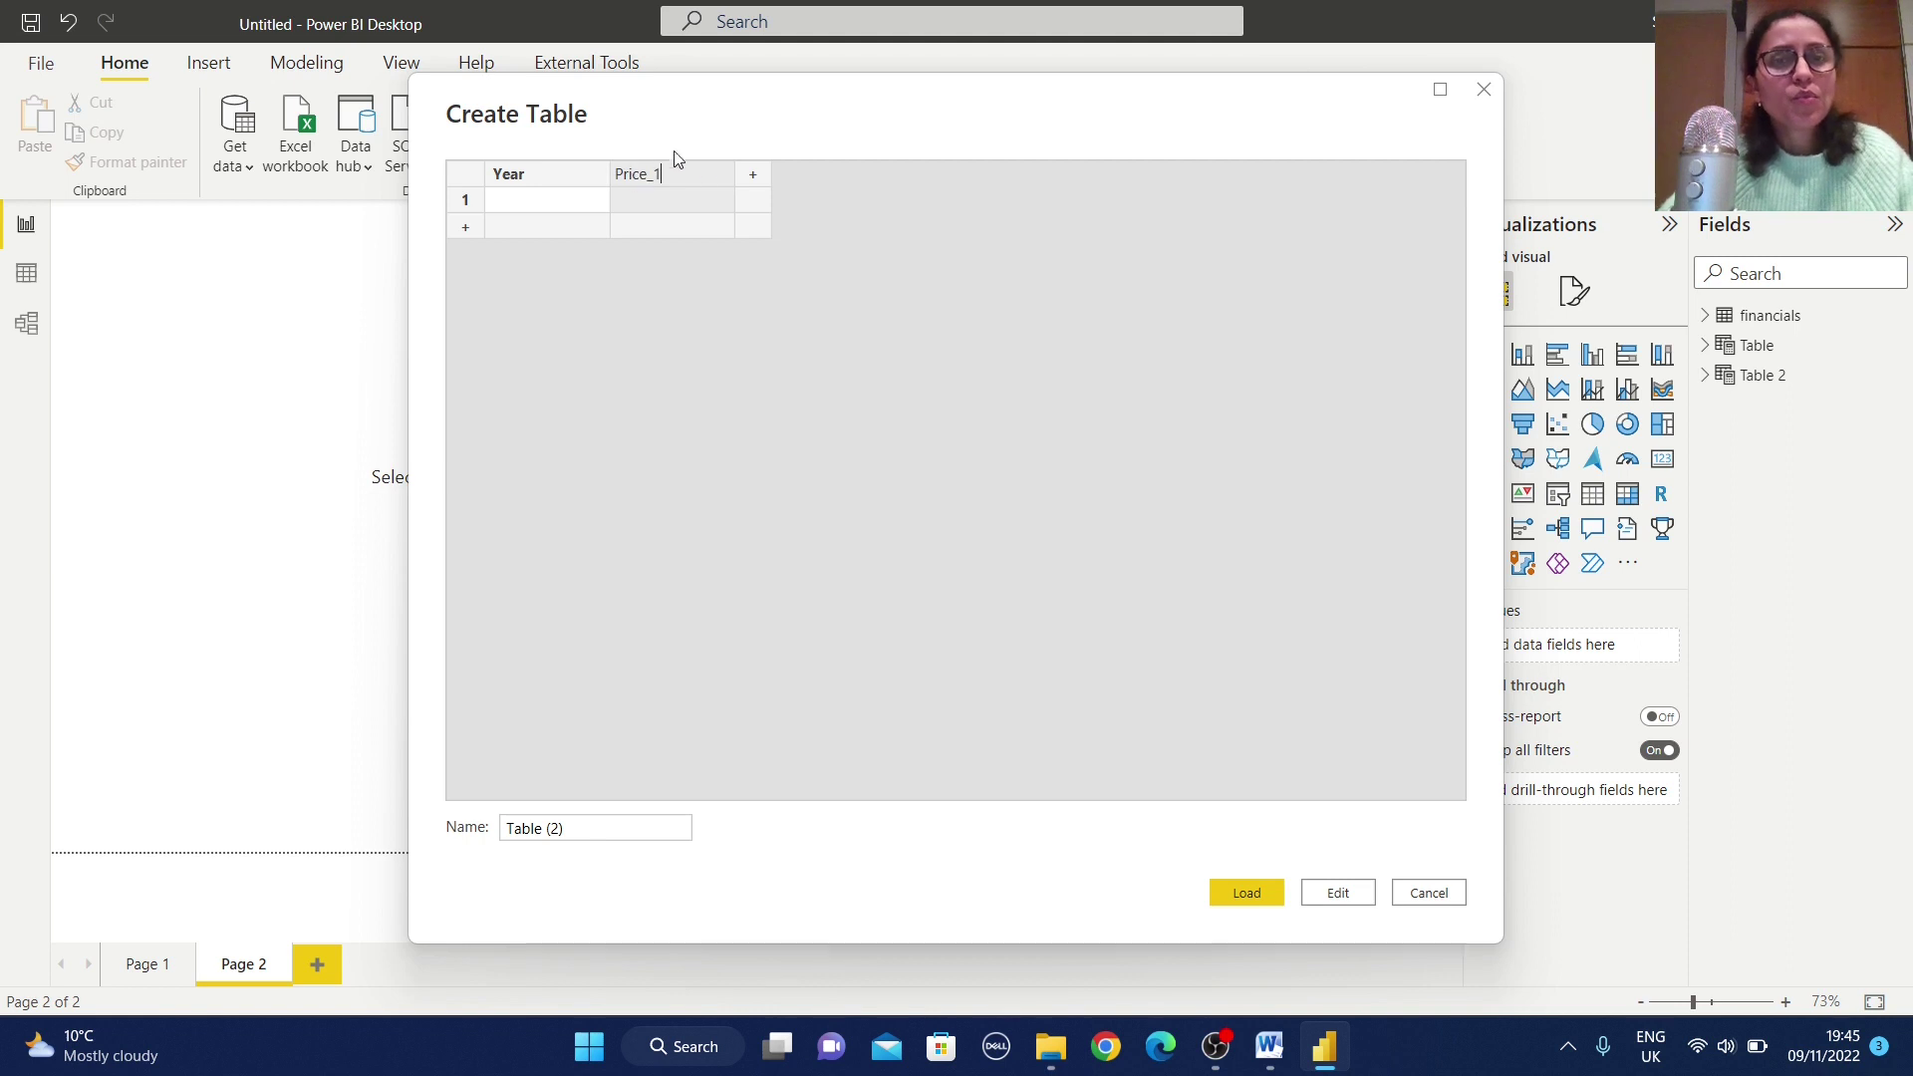
click(752, 176)
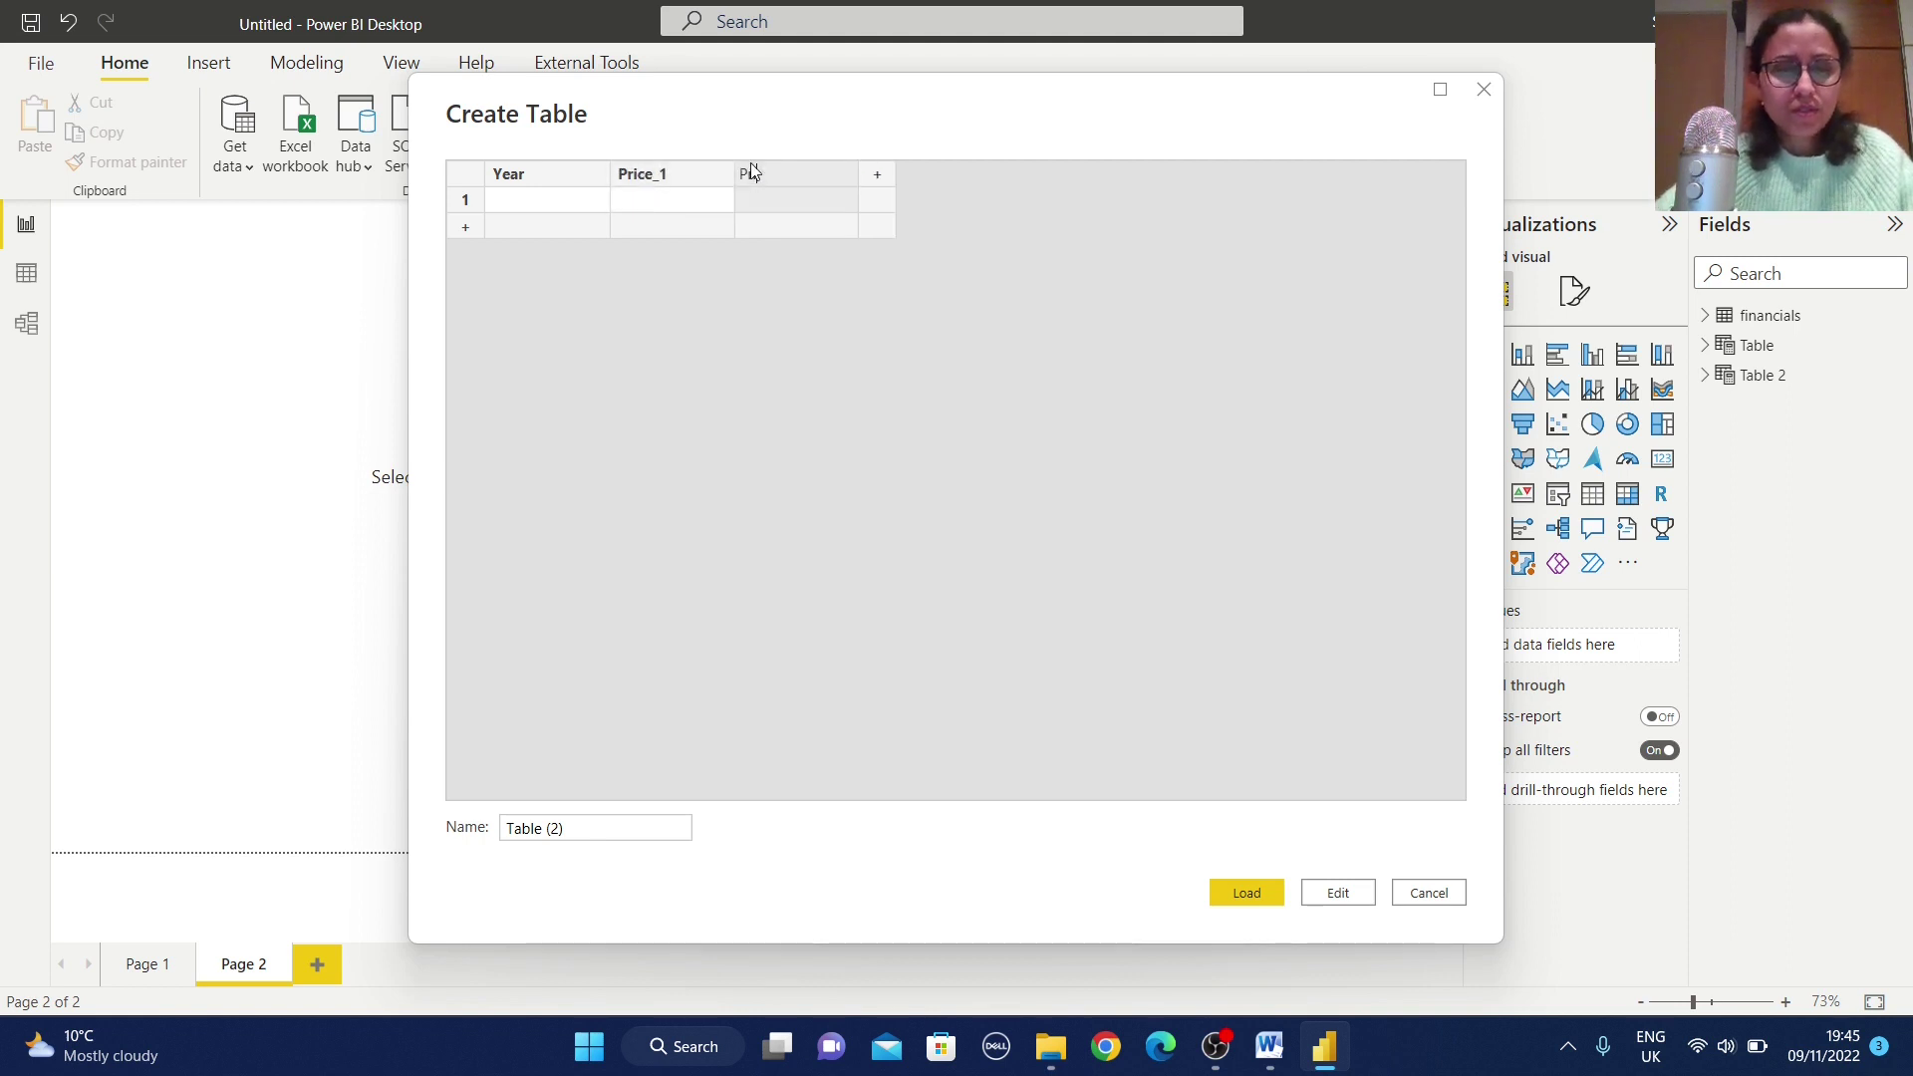
text(2)
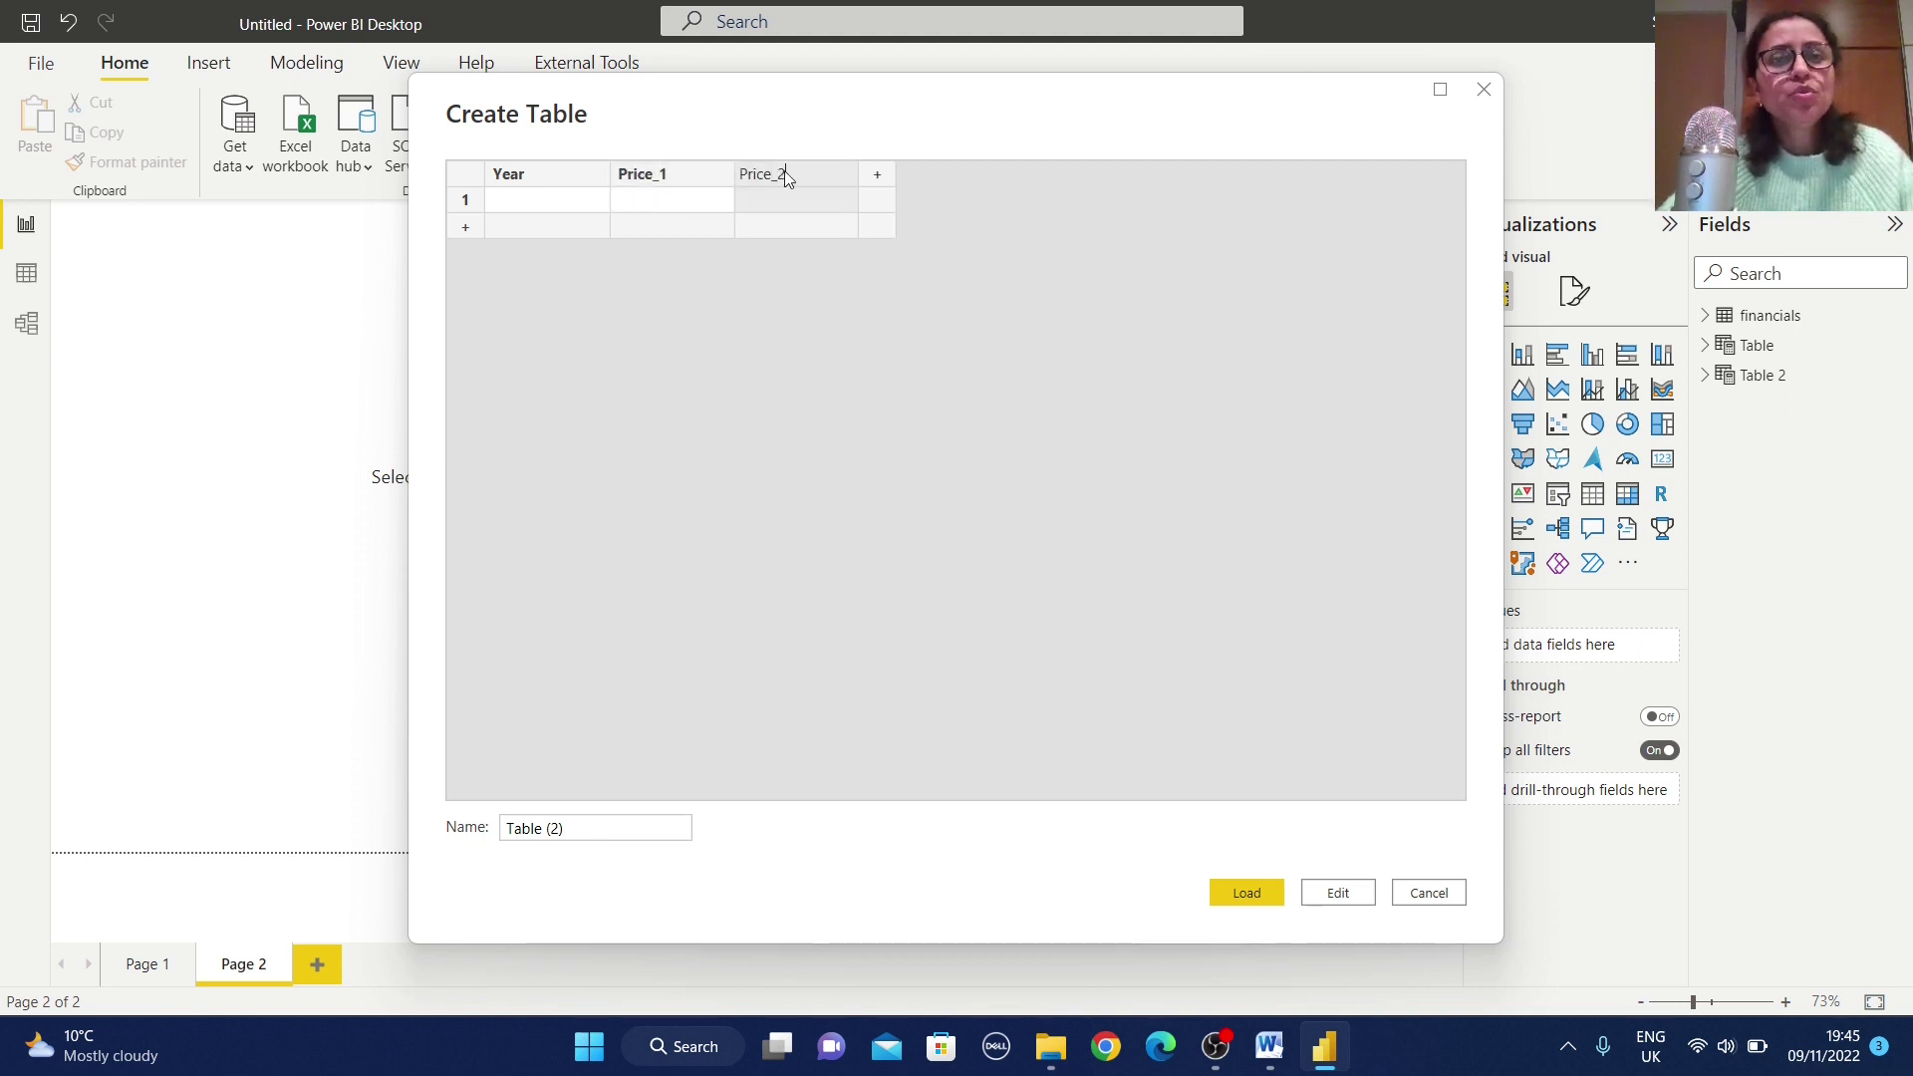
Step: Fill the Year column of the new table with 2013, 2014 and 2015 in three rows
click(560, 200)
text(2013)
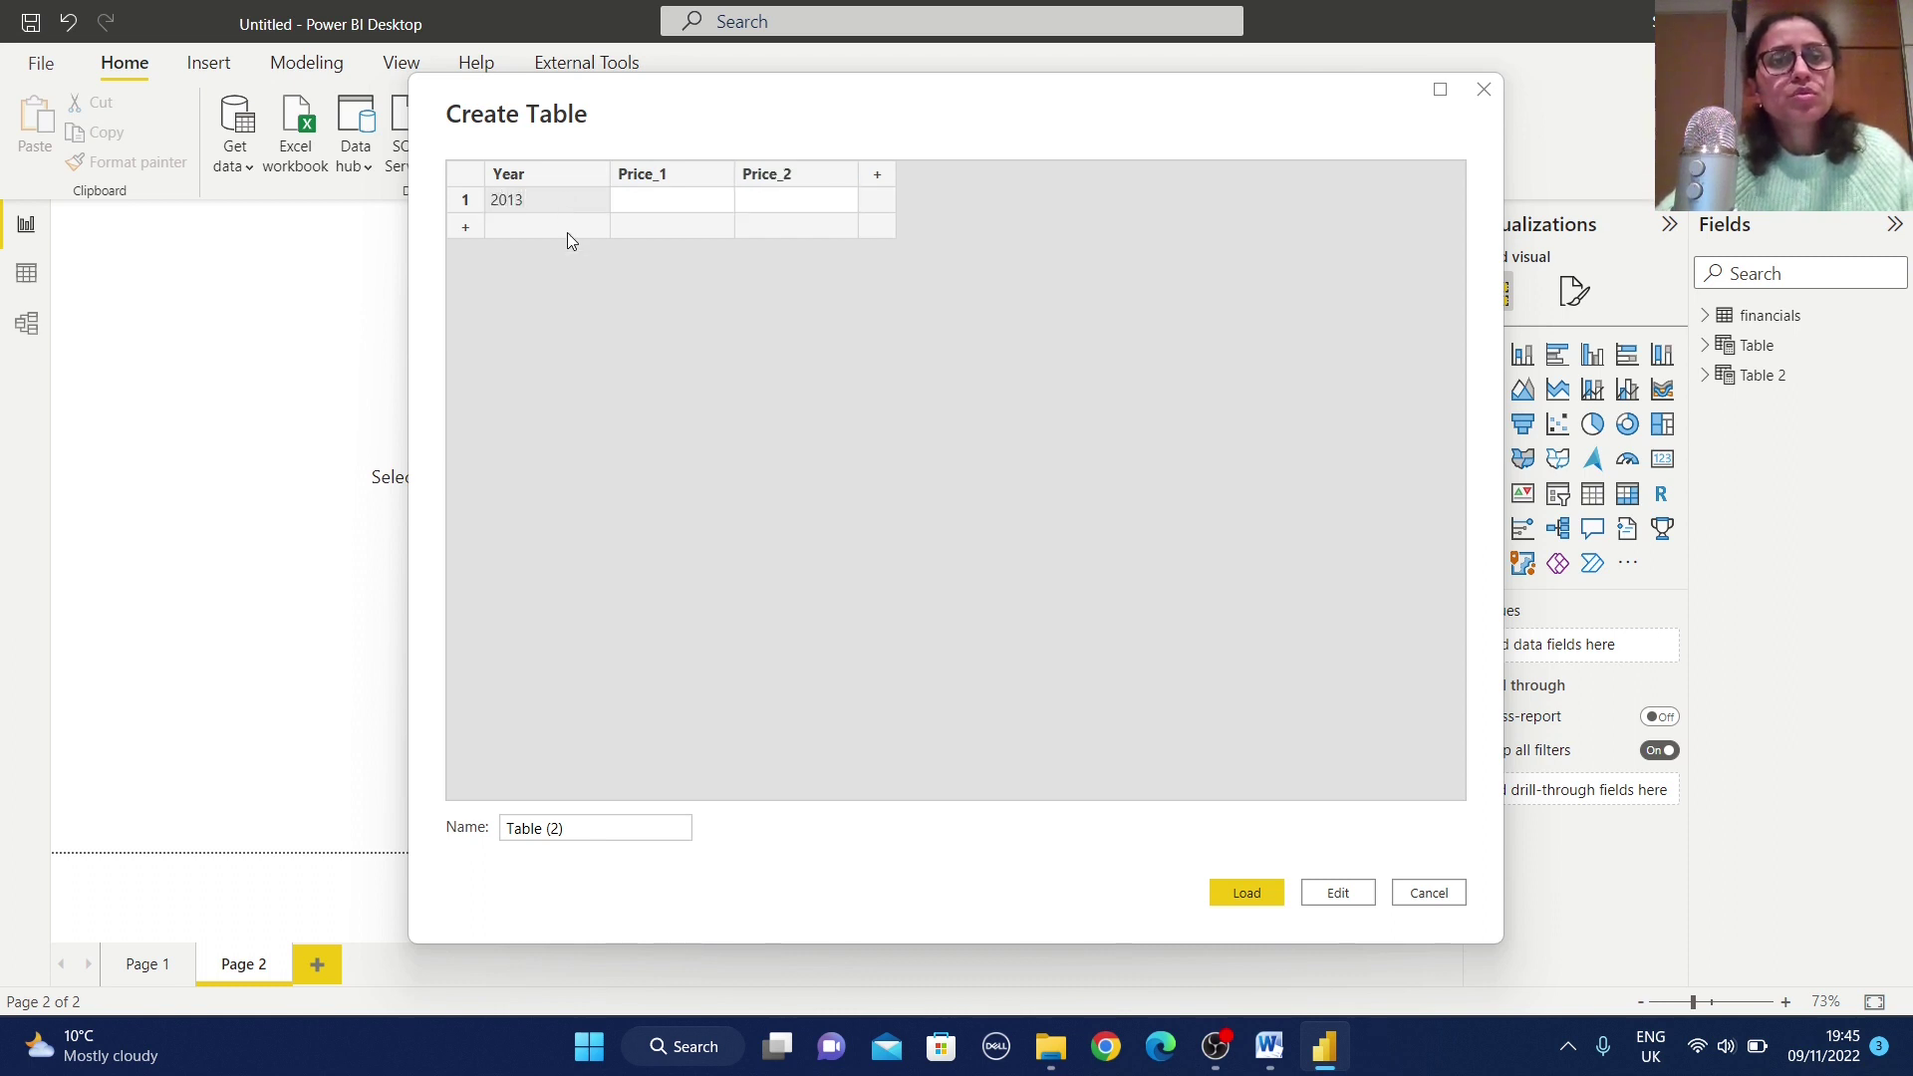
click(570, 229)
text(2014)
click(556, 247)
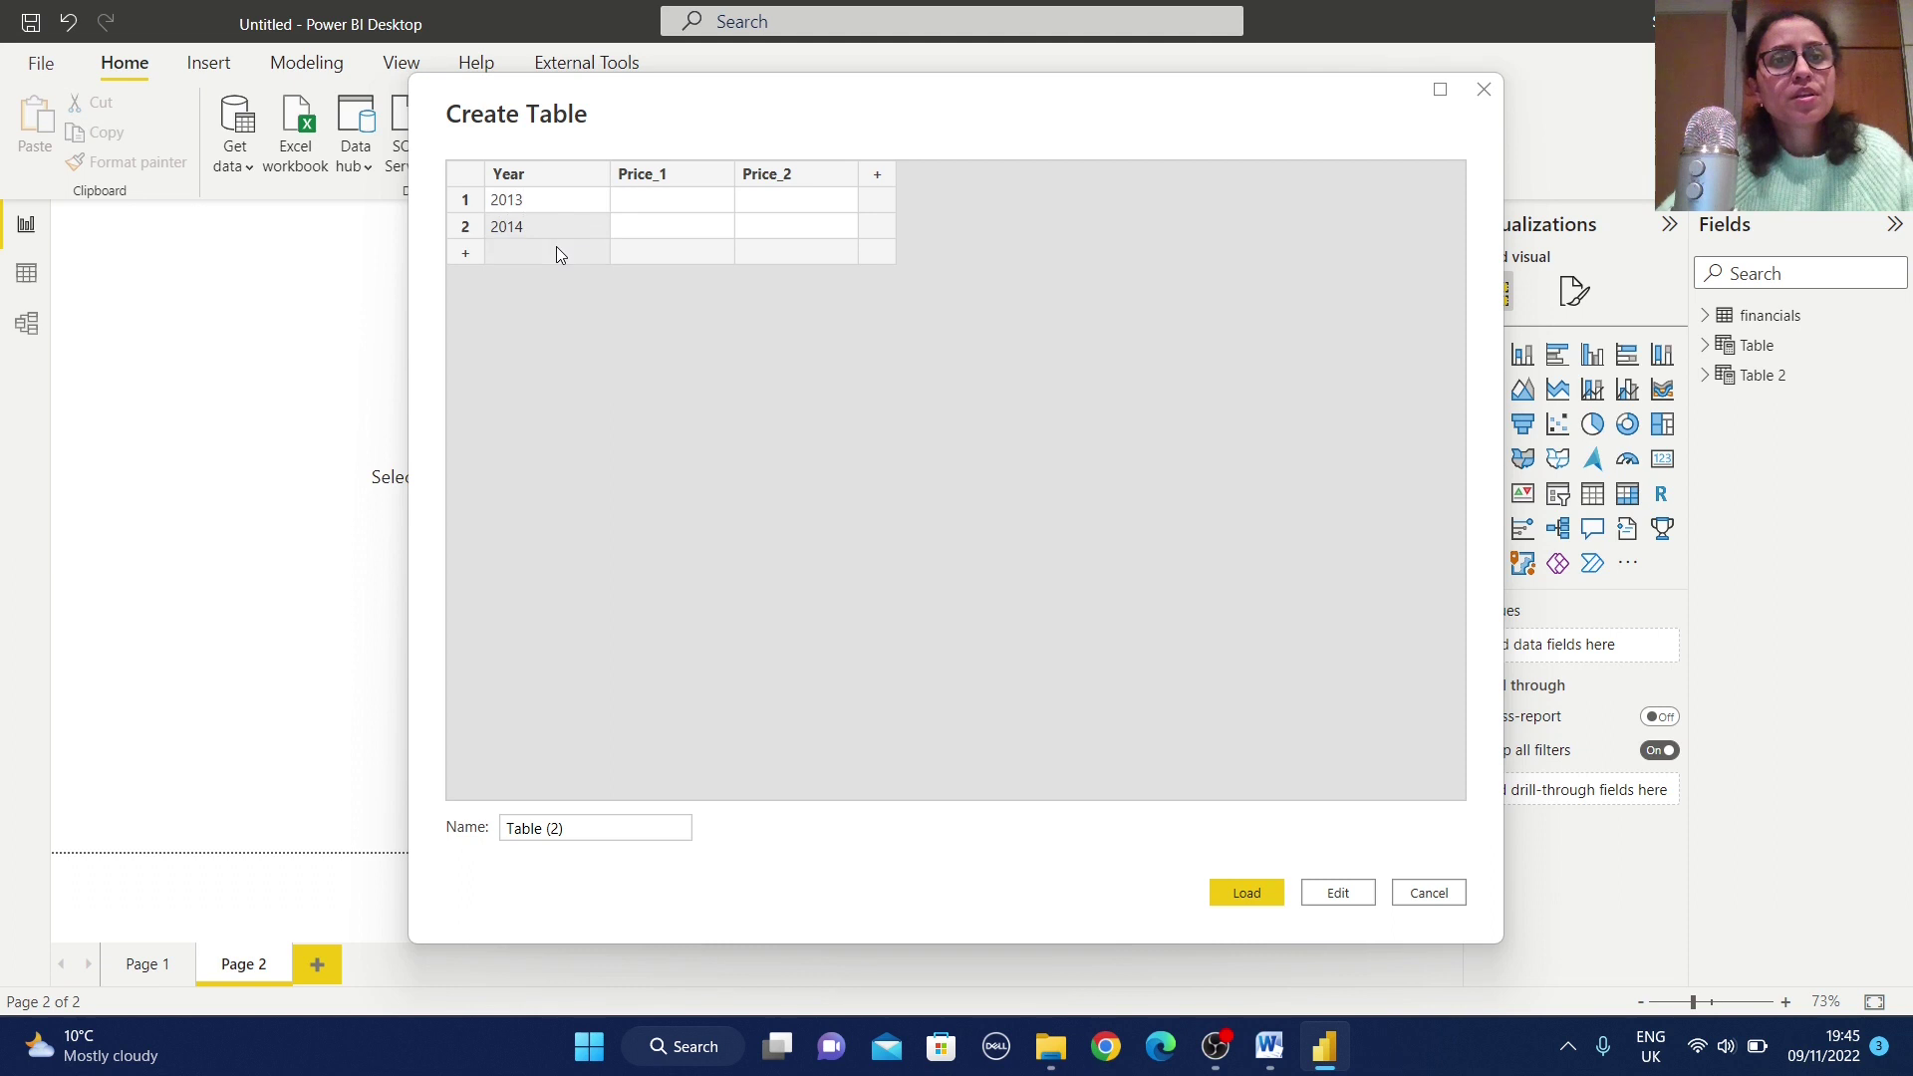
text(2015)
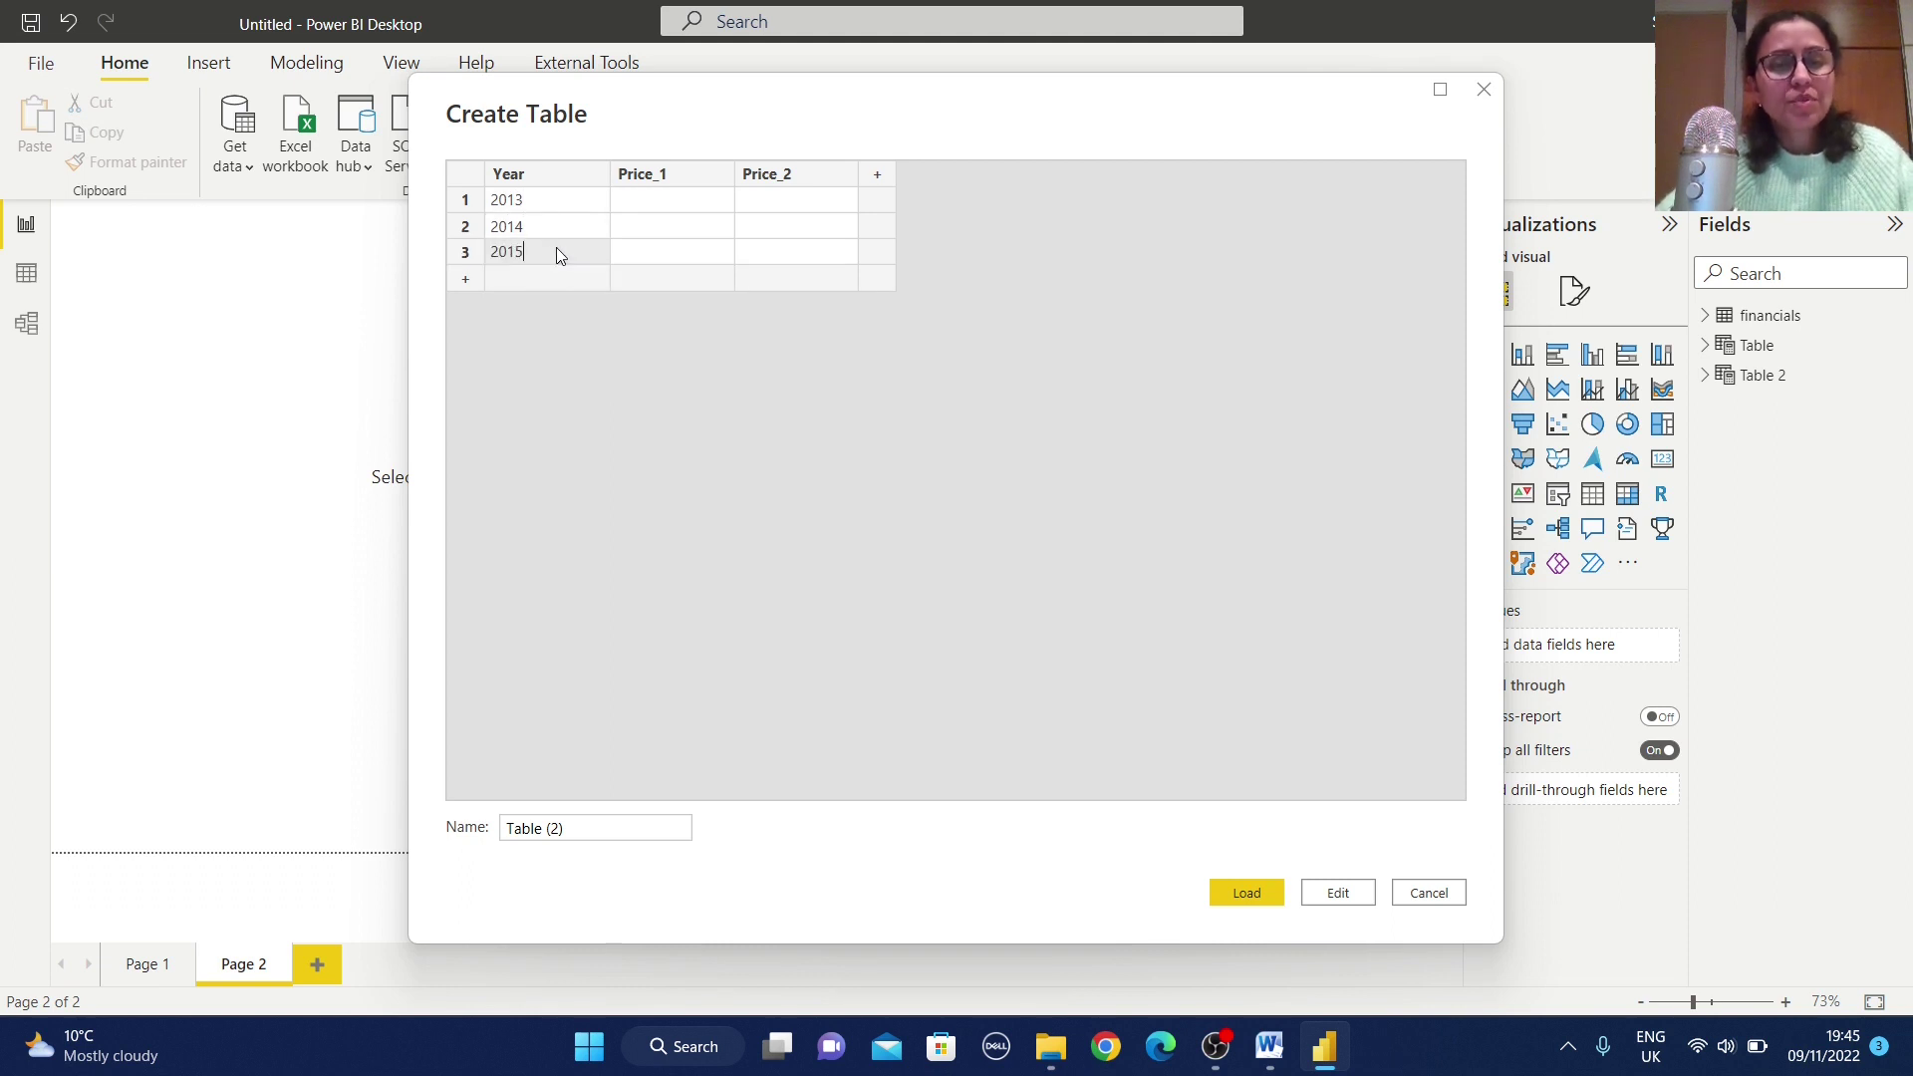
Step: Fill the Price_1 column with 1200, 1250 and 1300 for the years 2013, 2014 and 2015
click(672, 200)
text(1200)
click(643, 229)
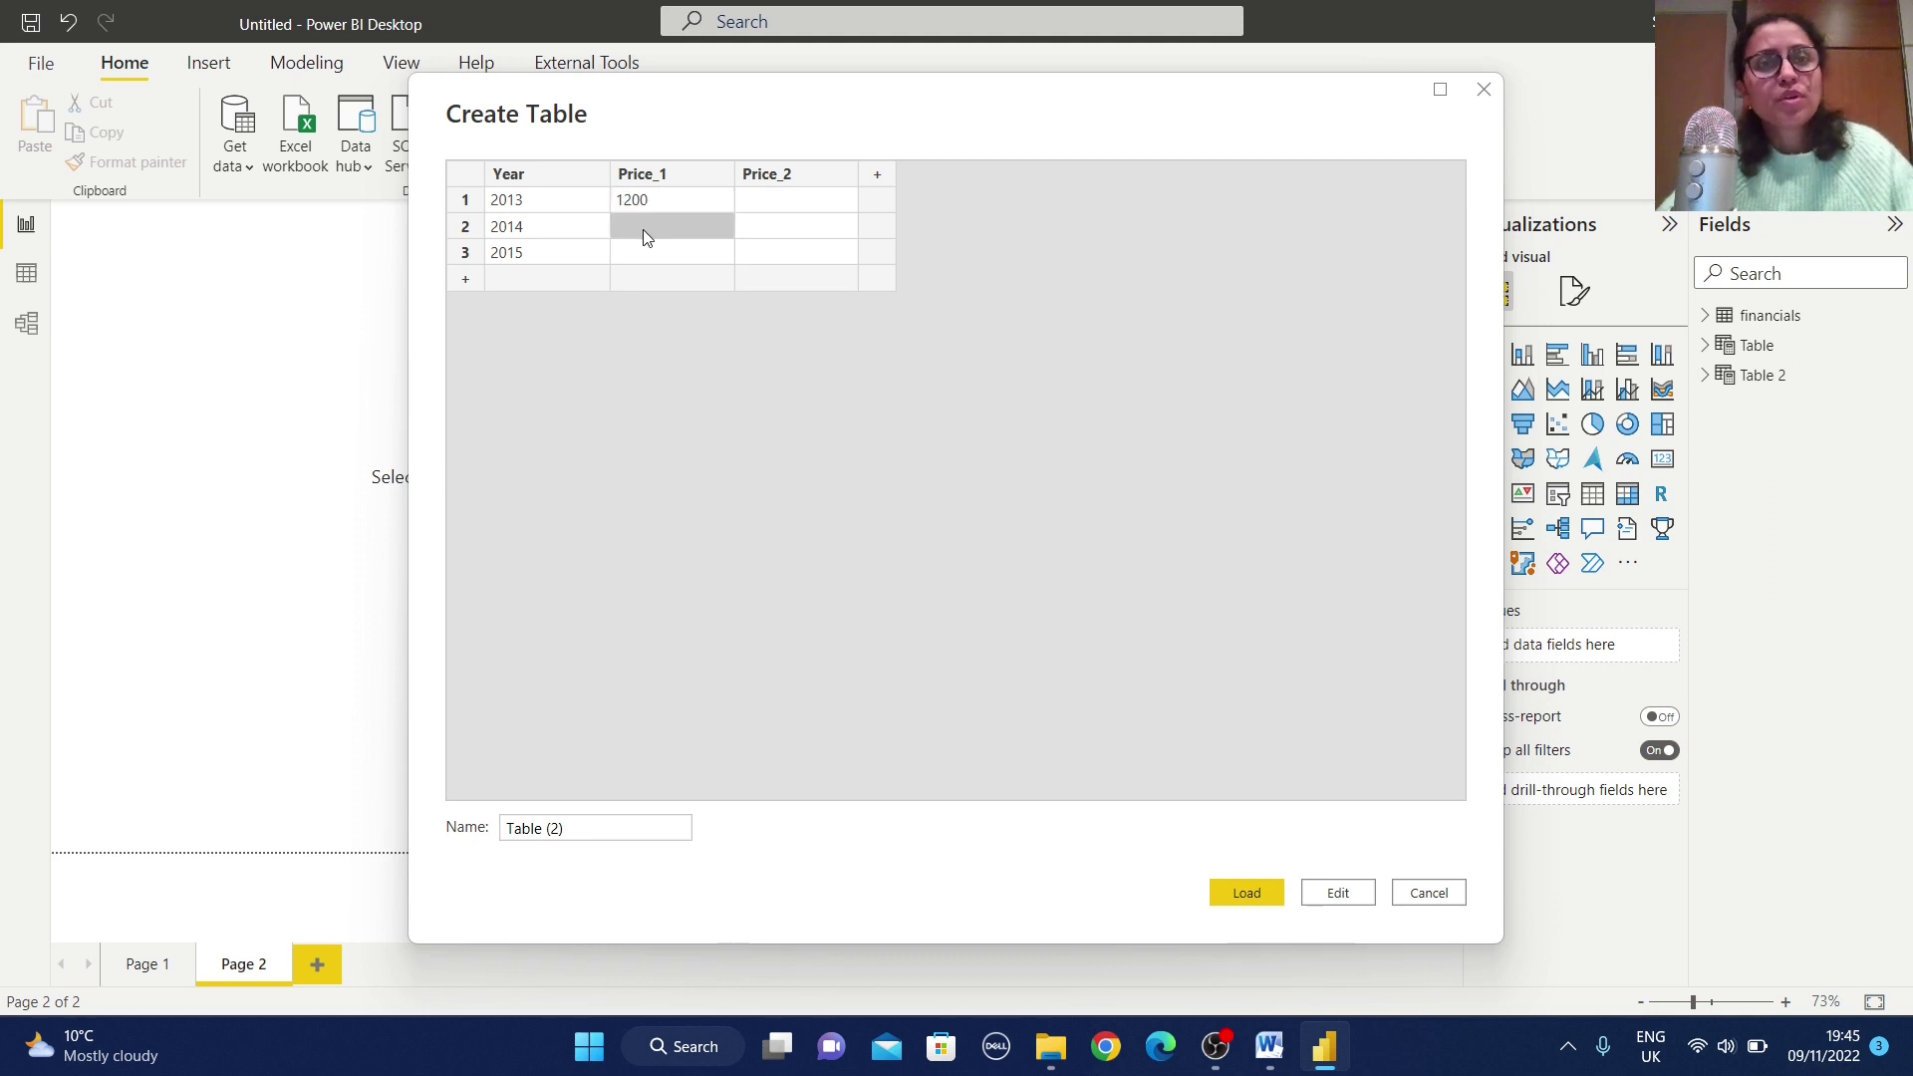
text(1250)
click(683, 250)
text(1300)
Step: Enter 1260 for 2013 and 1290 for 2014 in the Price_2 column, leaving the 2015 cell blank
click(823, 204)
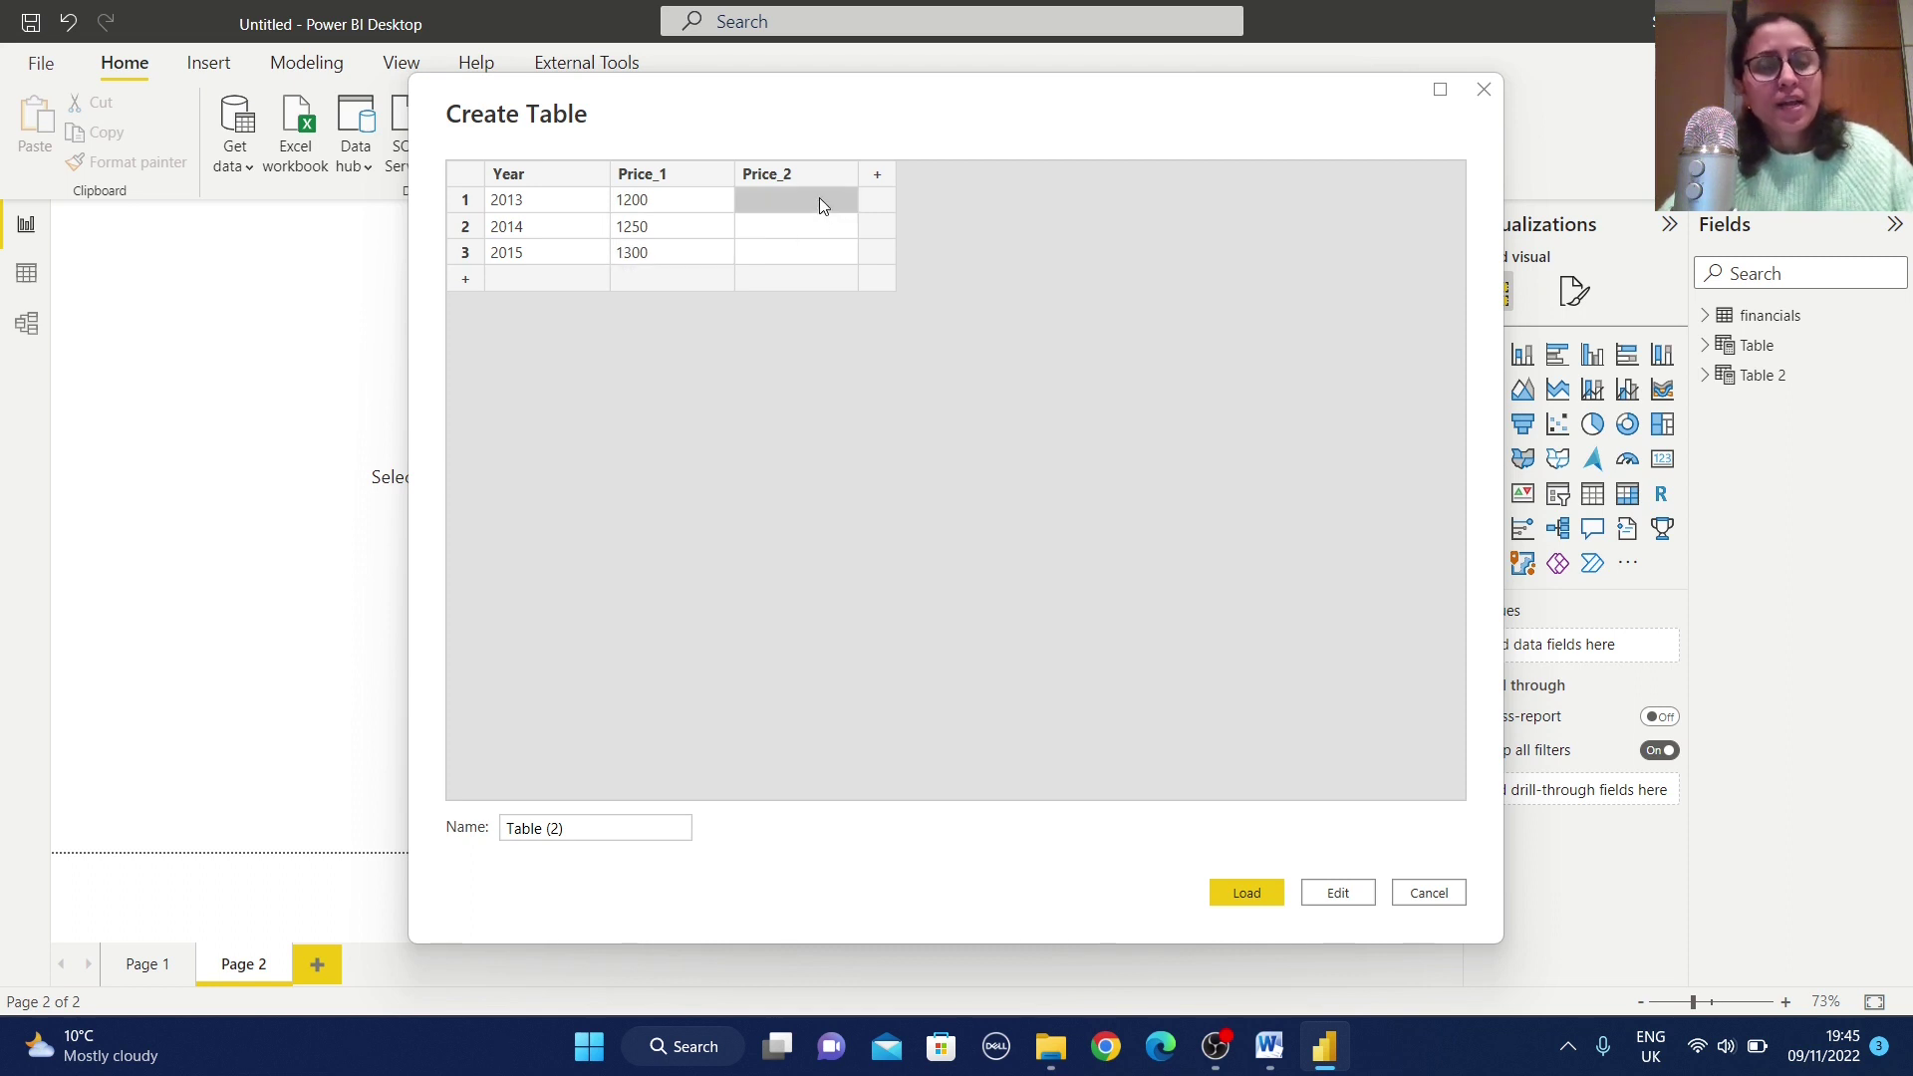
text(1)
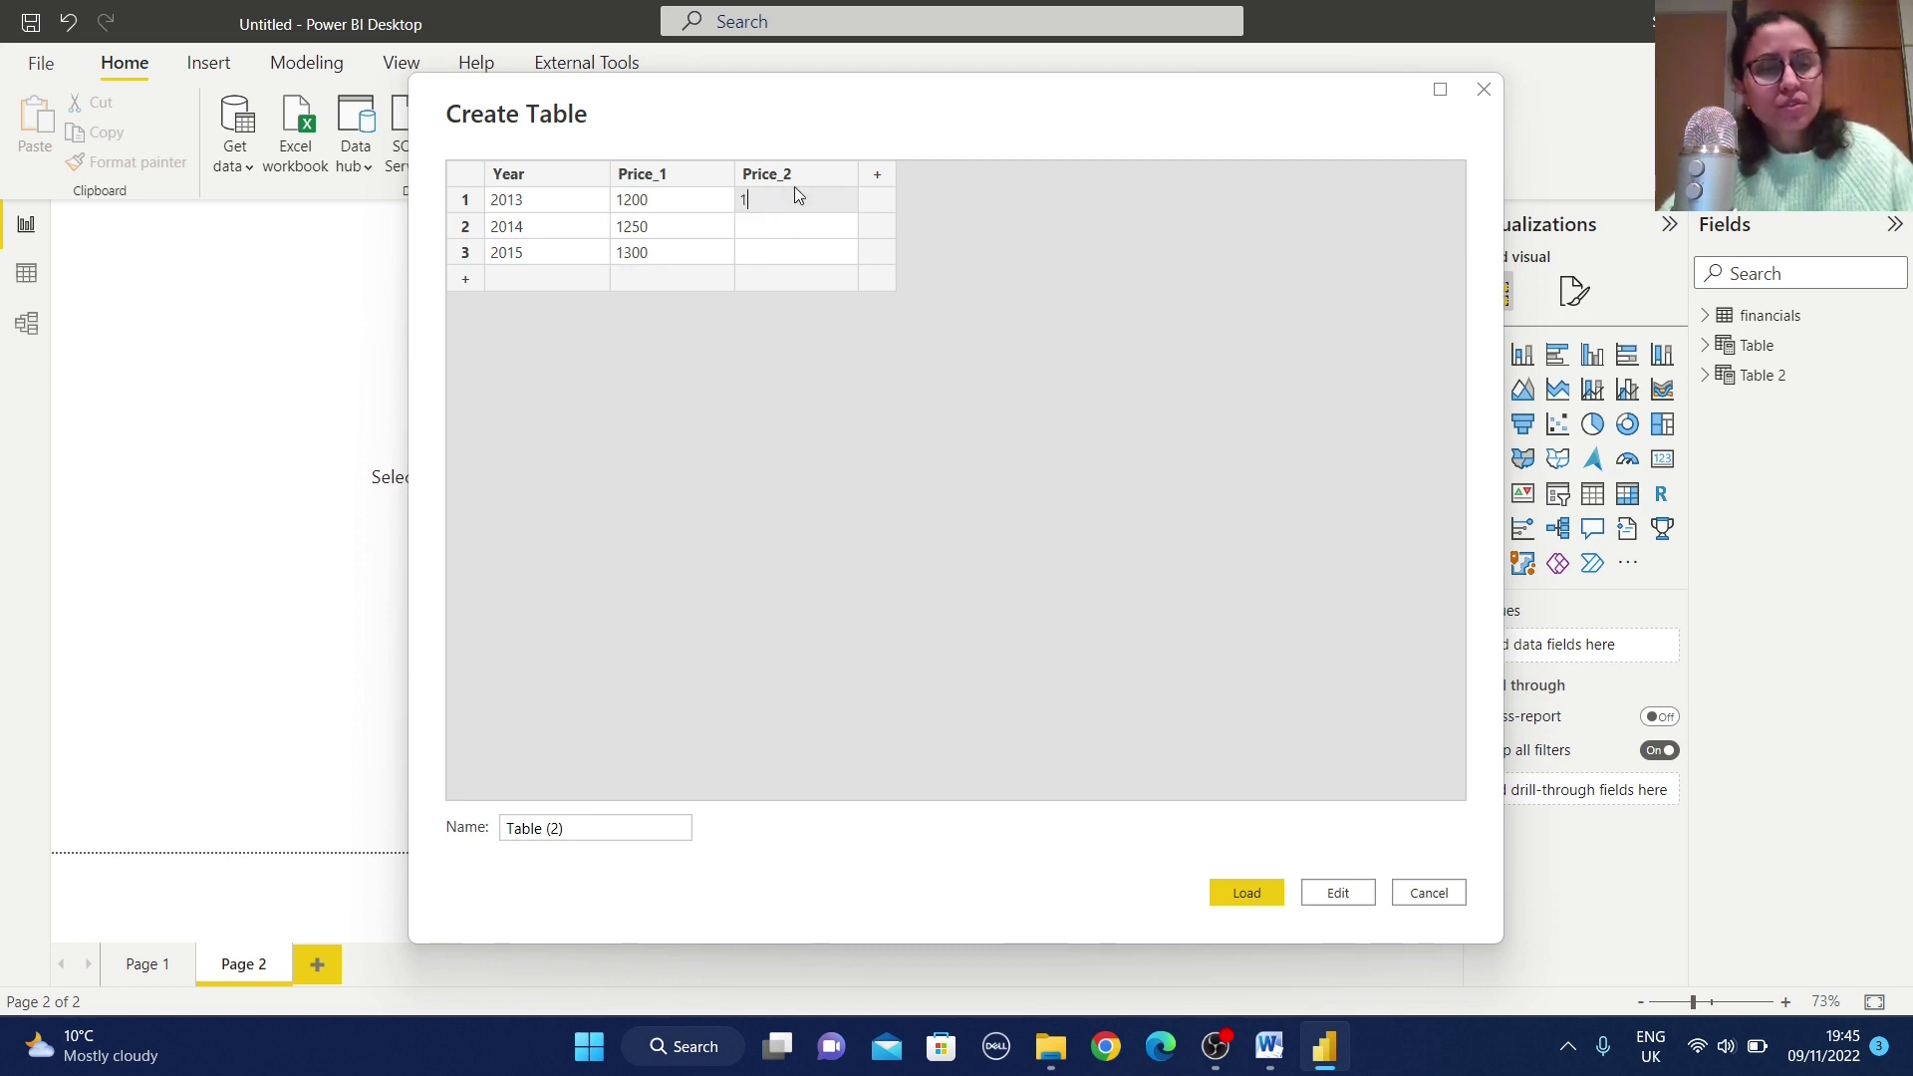
text(260)
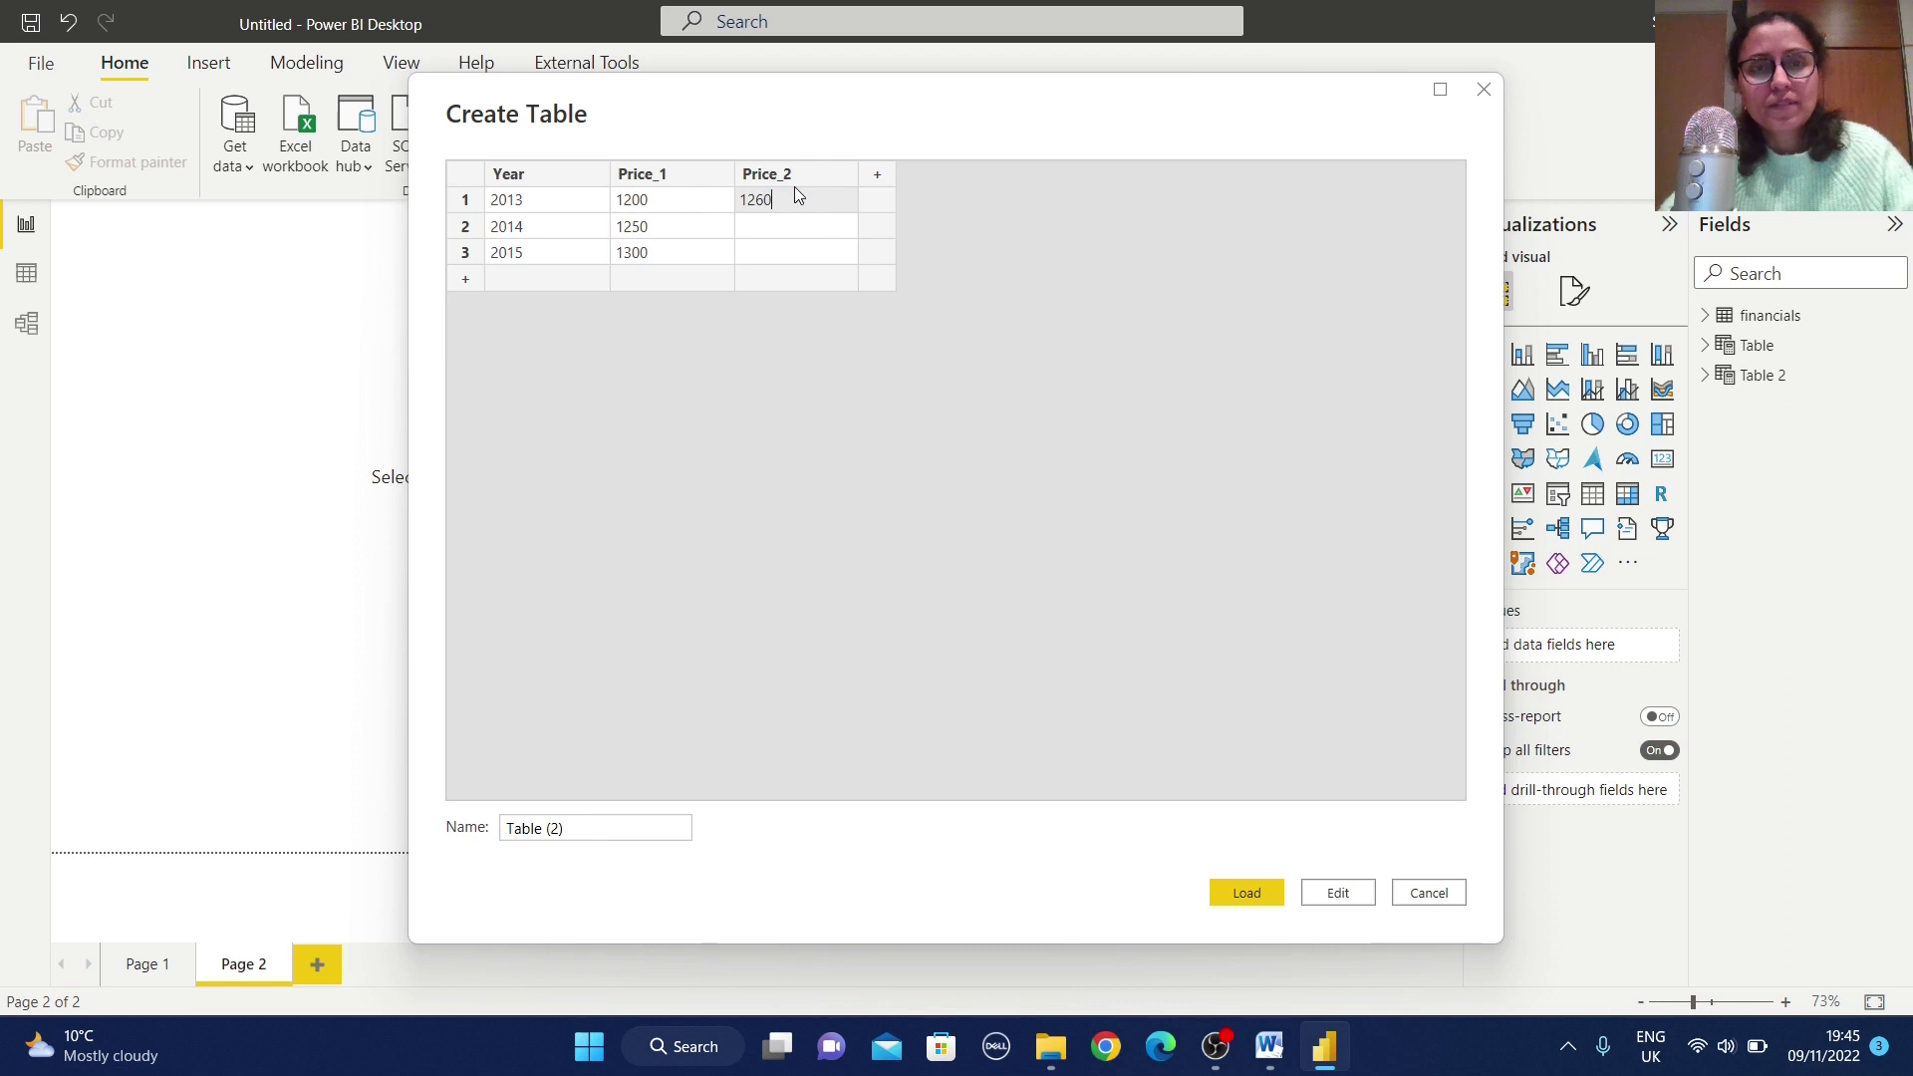
click(772, 229)
text(12)
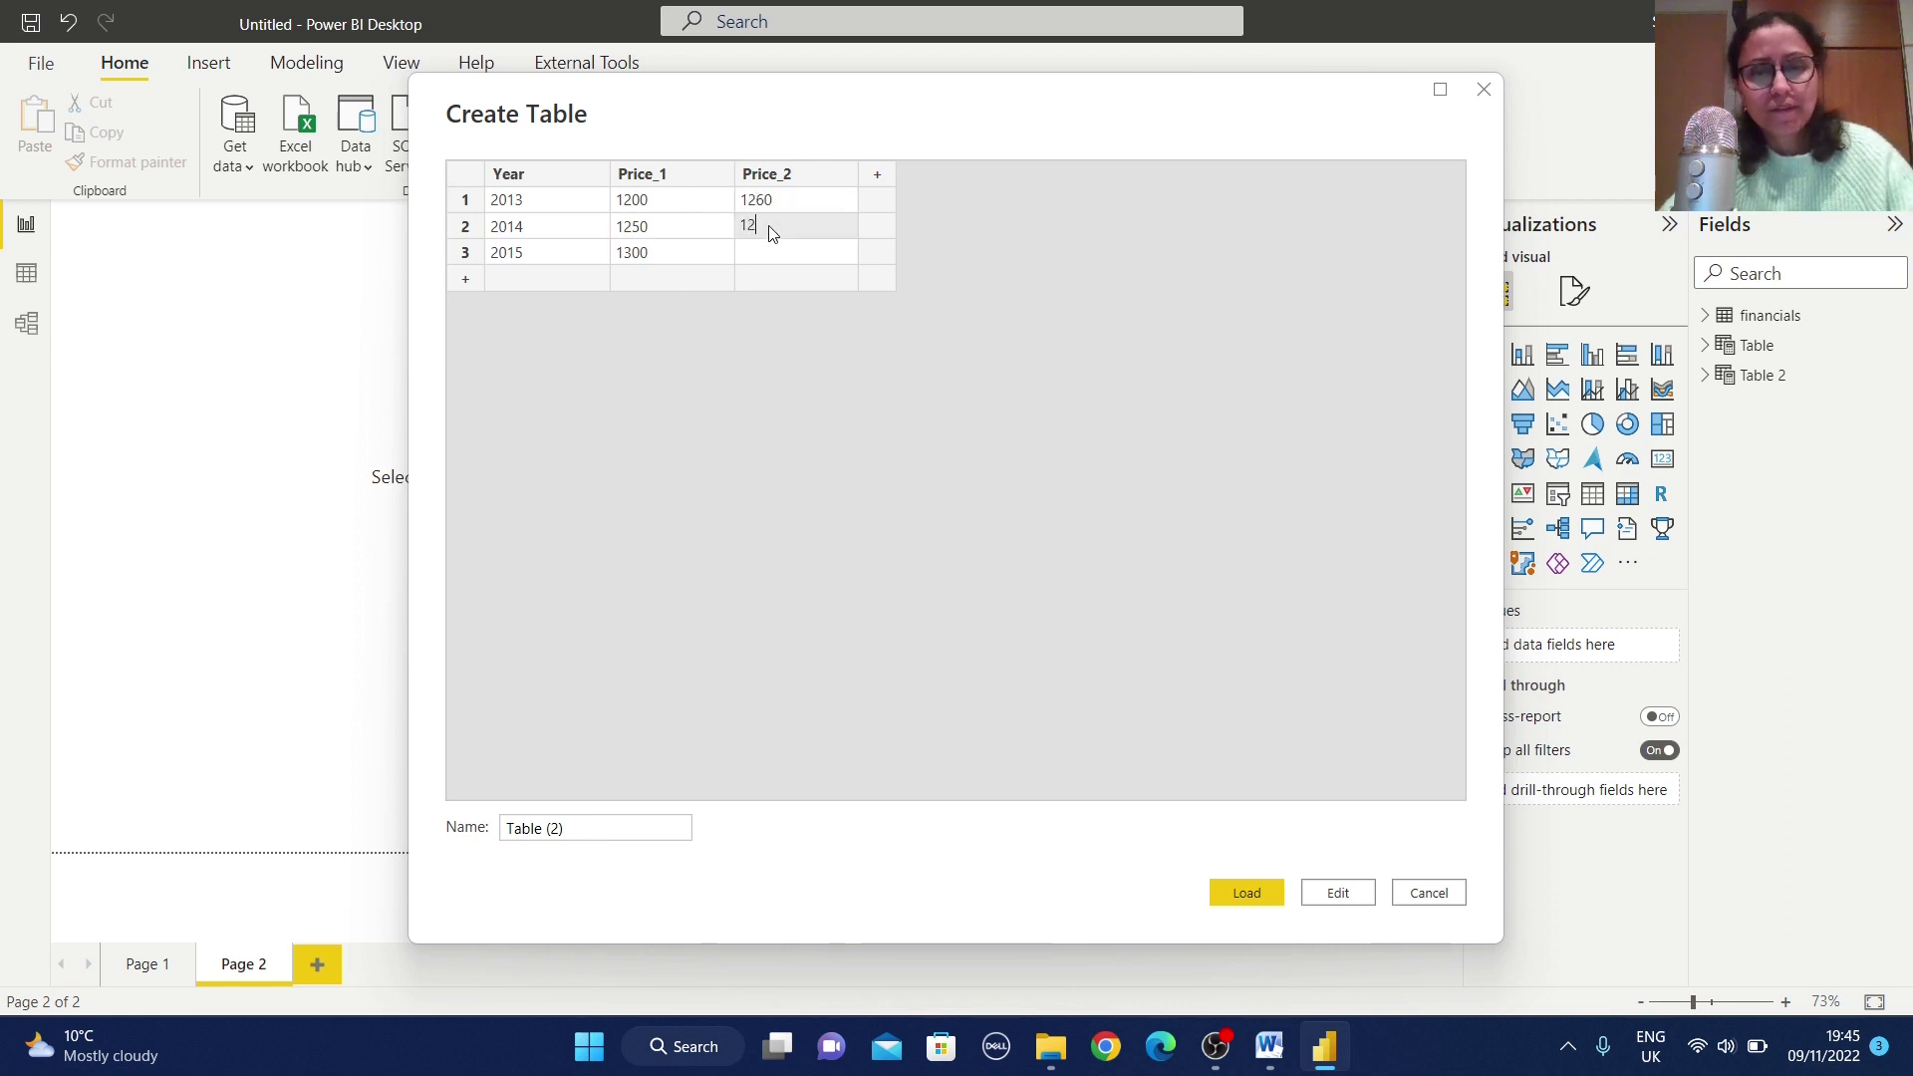
click(775, 256)
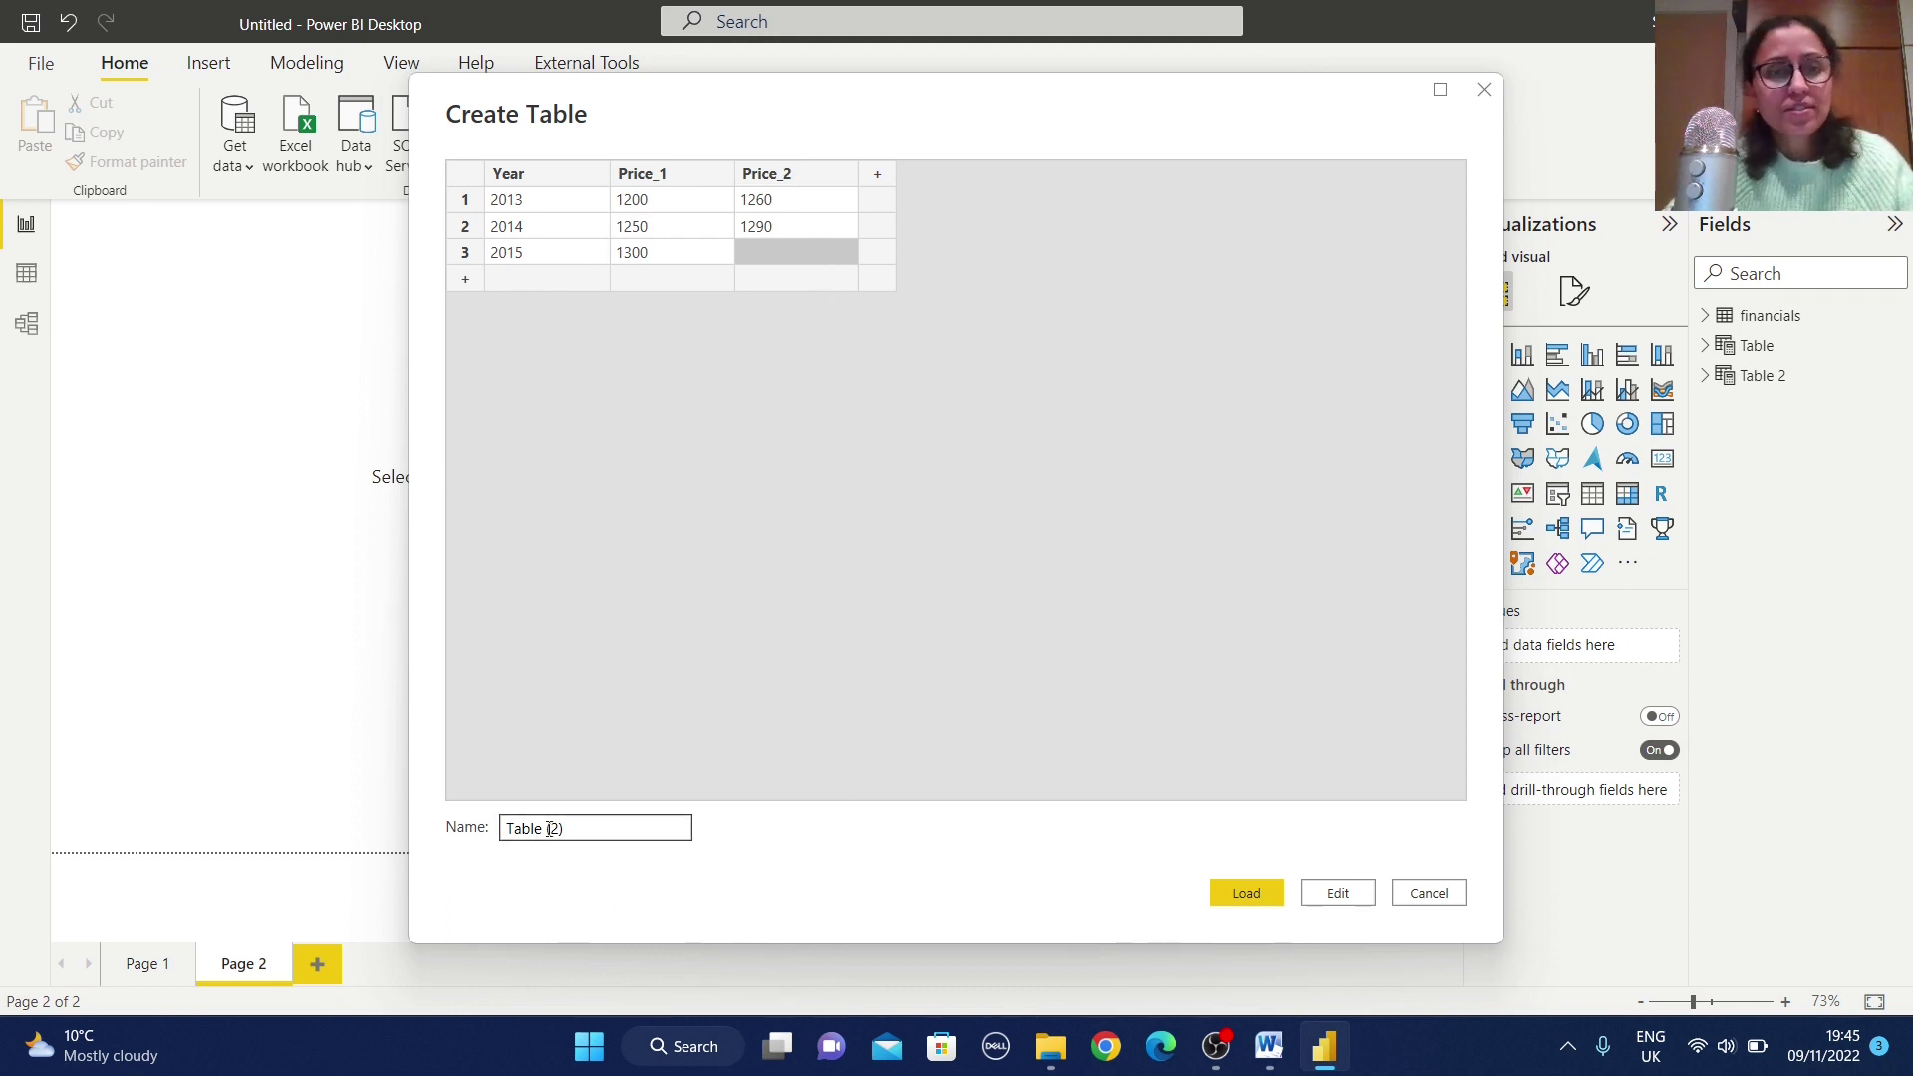
Step: Name the manually entered table price_table and load it into the model
triple_click(517, 828)
text(pr)
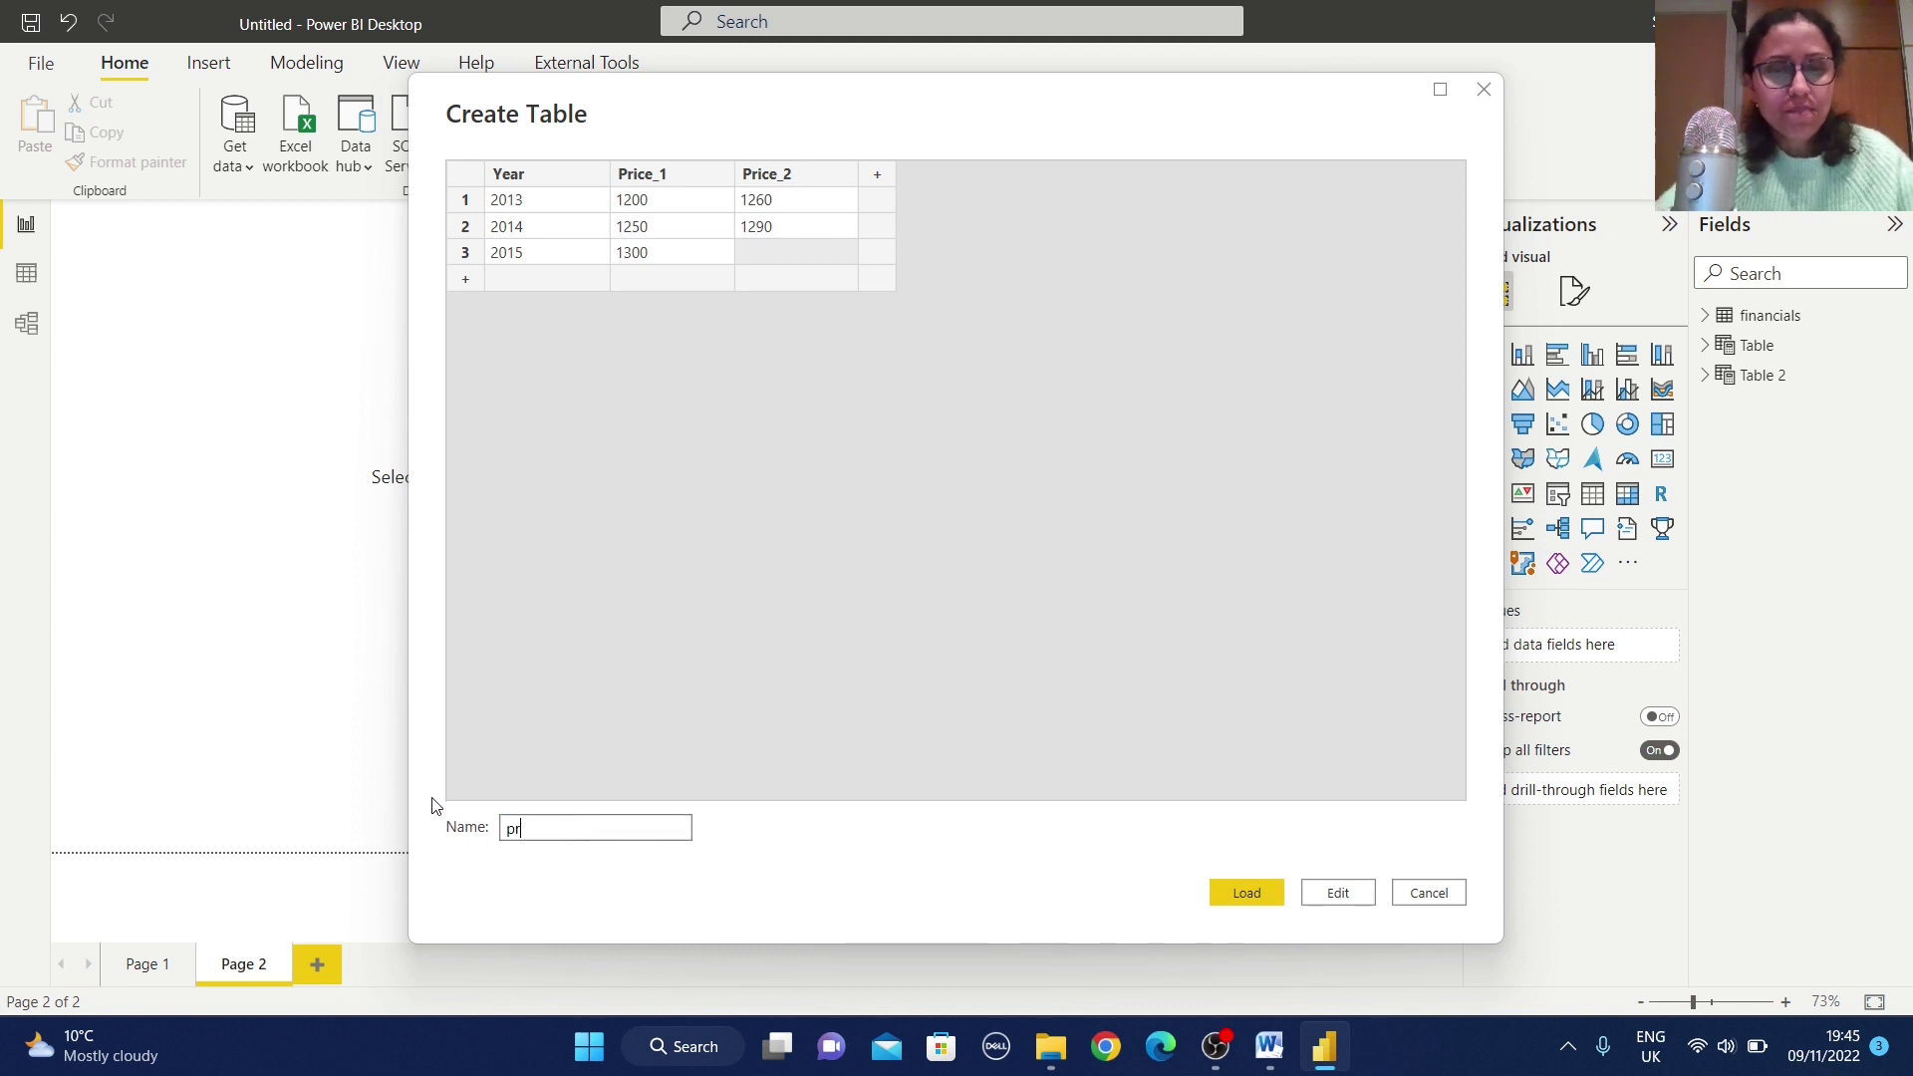
text(ice_table)
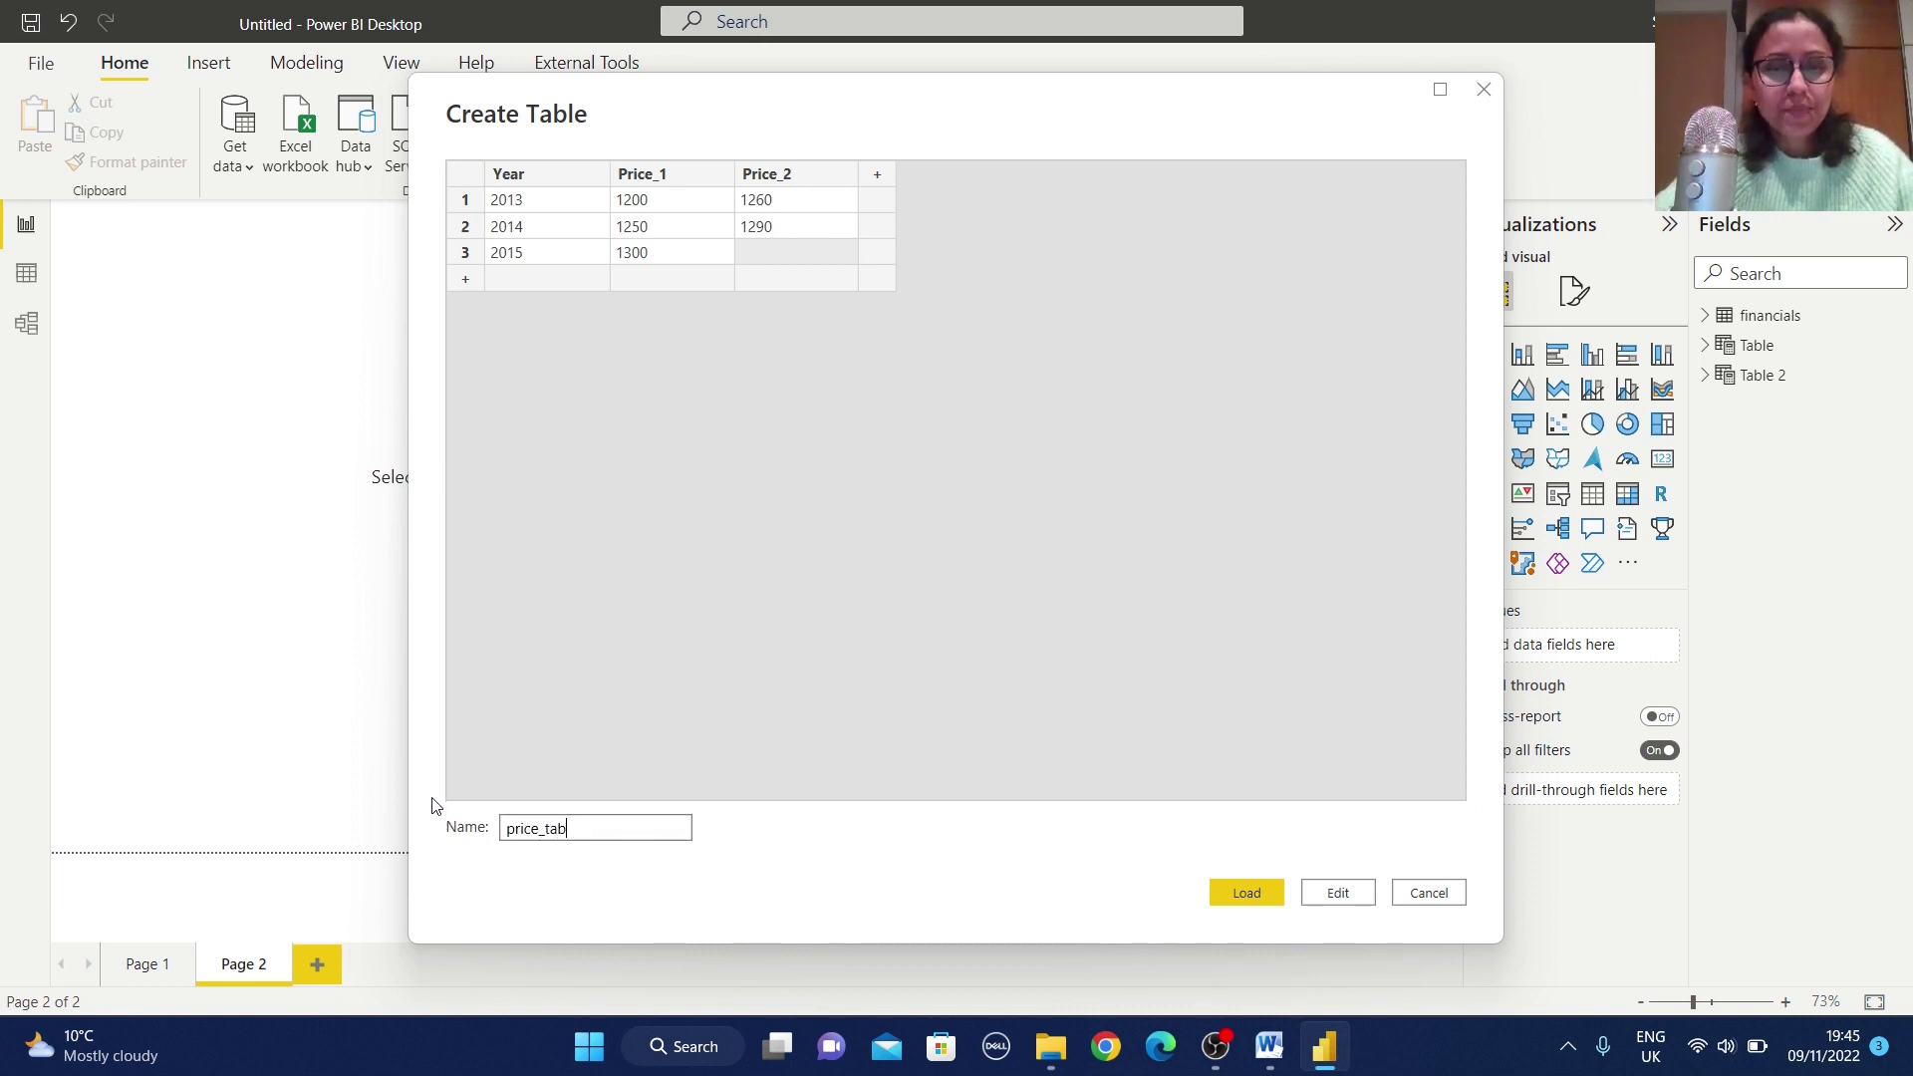
click(1252, 894)
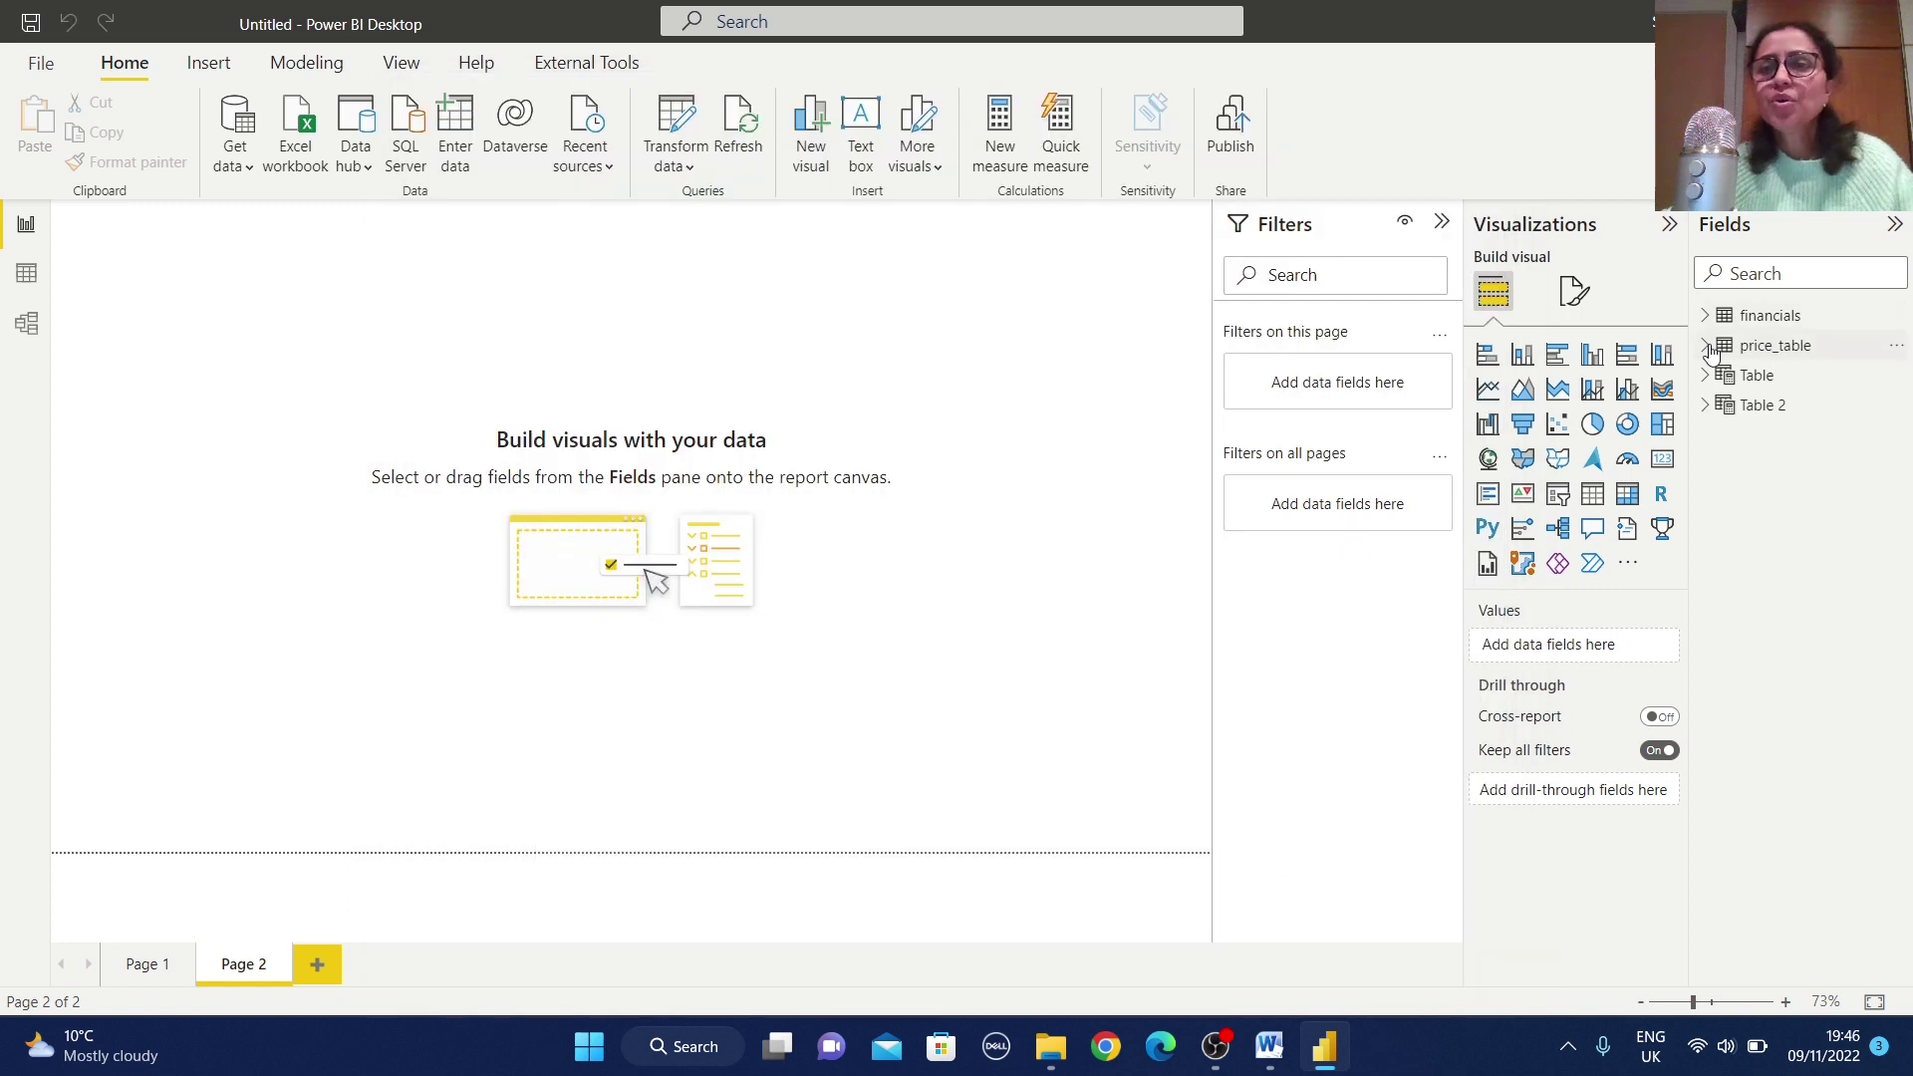
Step: Create a measure in price_table defined as Total Price_1 = sum(price_table[Price_1])
click(1706, 347)
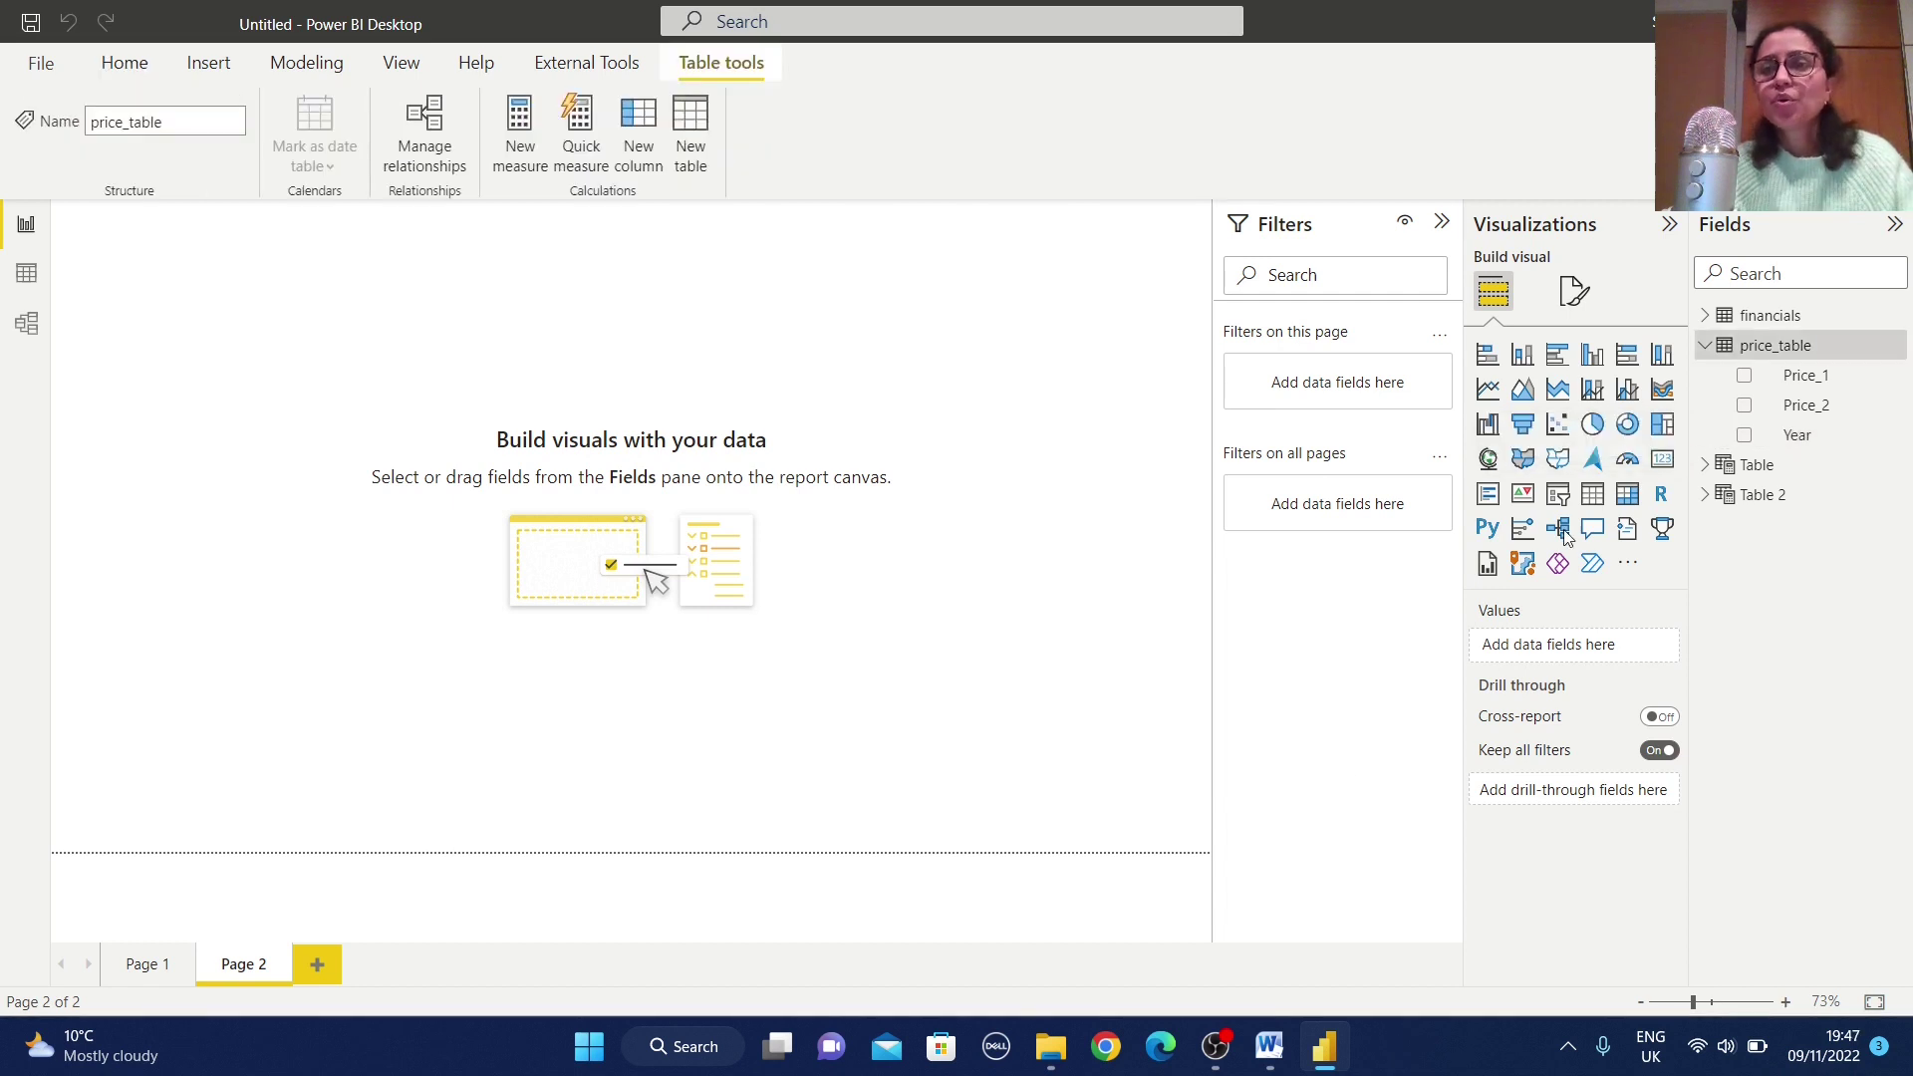
click(1893, 346)
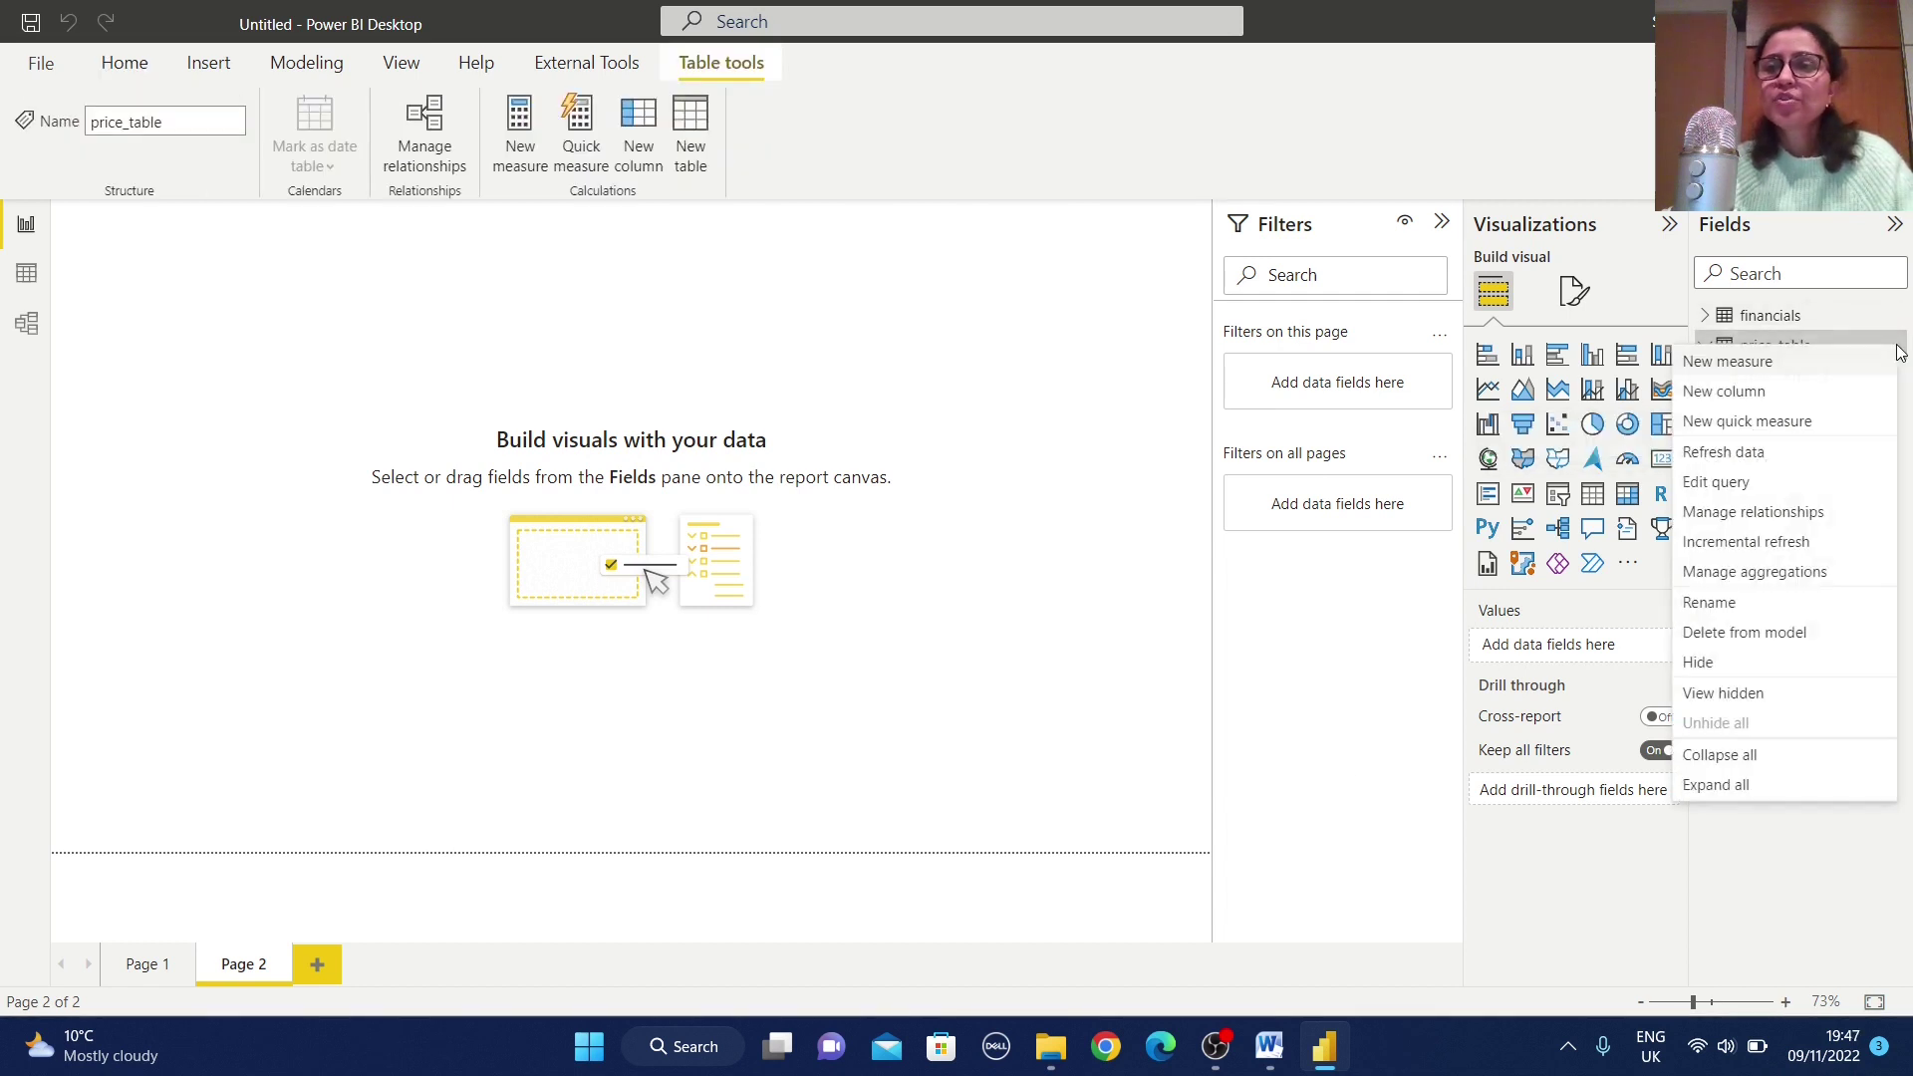
click(1751, 361)
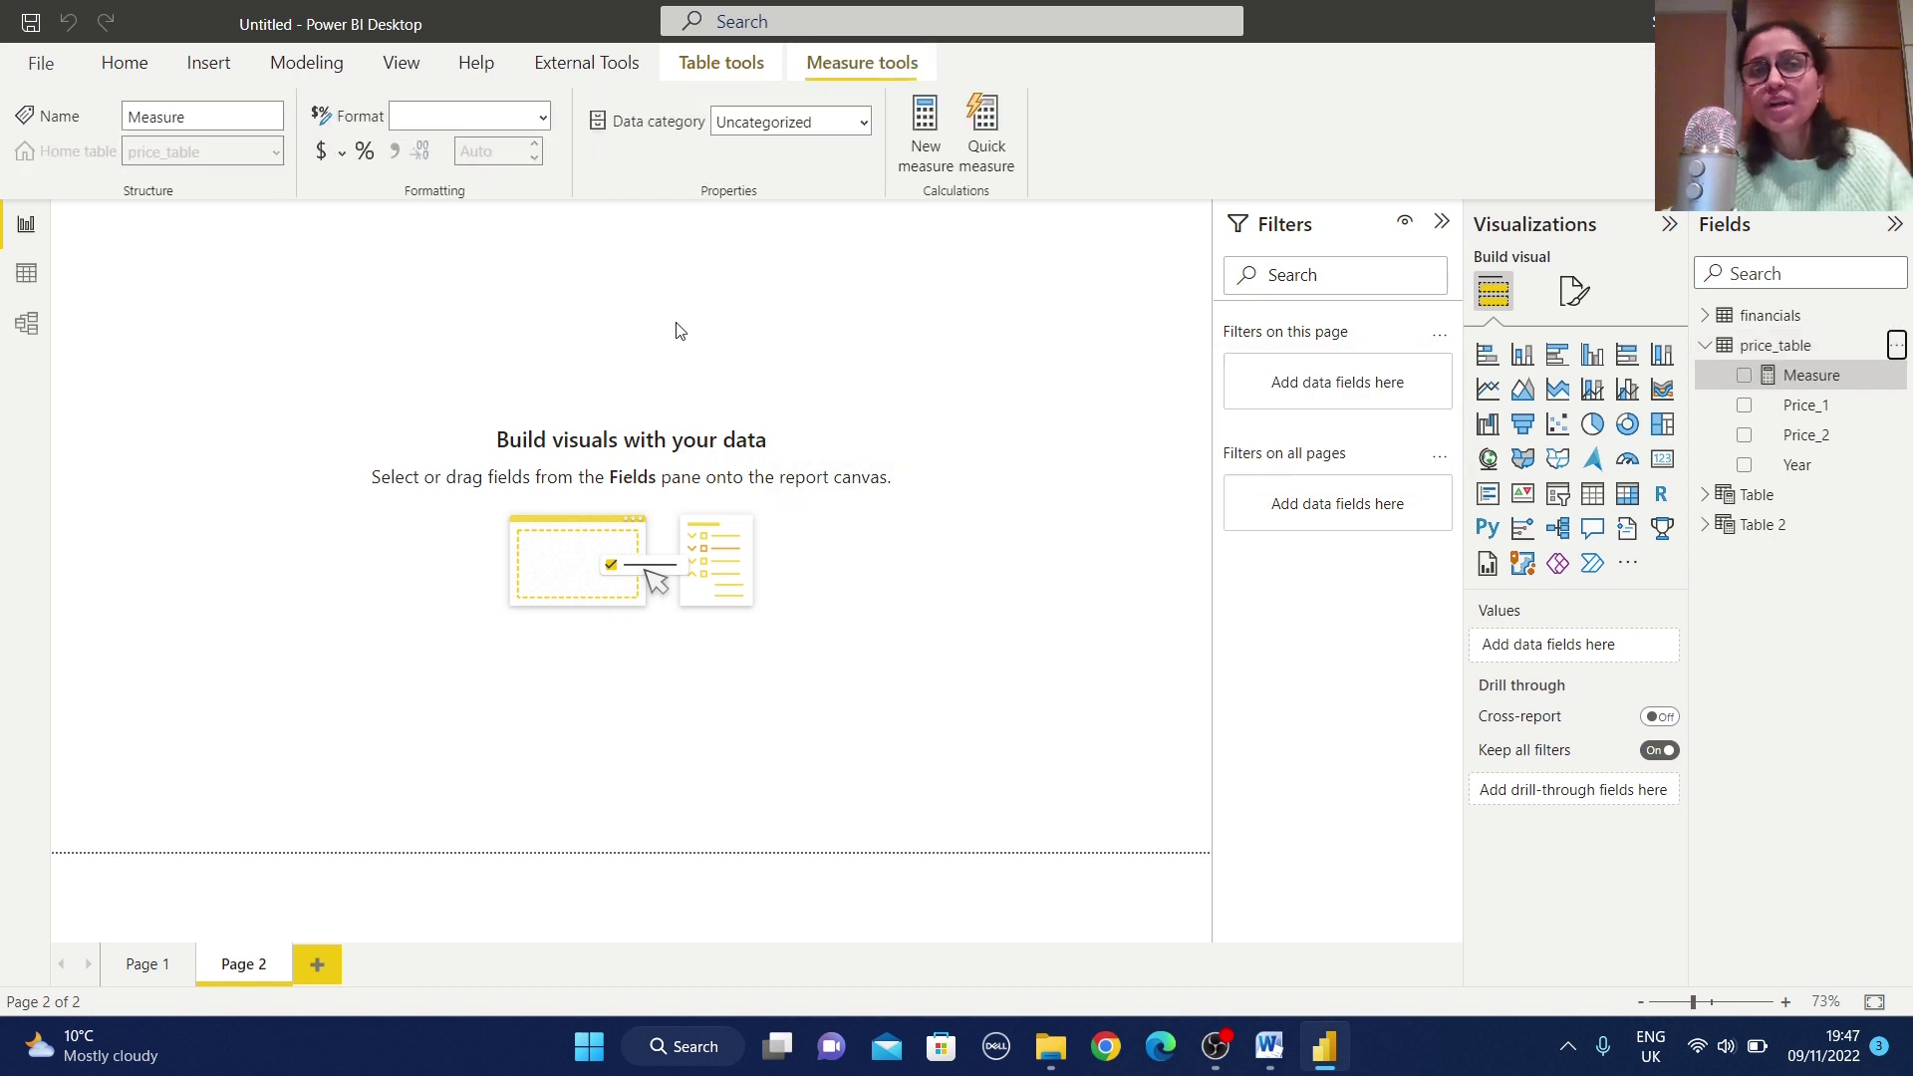
double_click(205, 219)
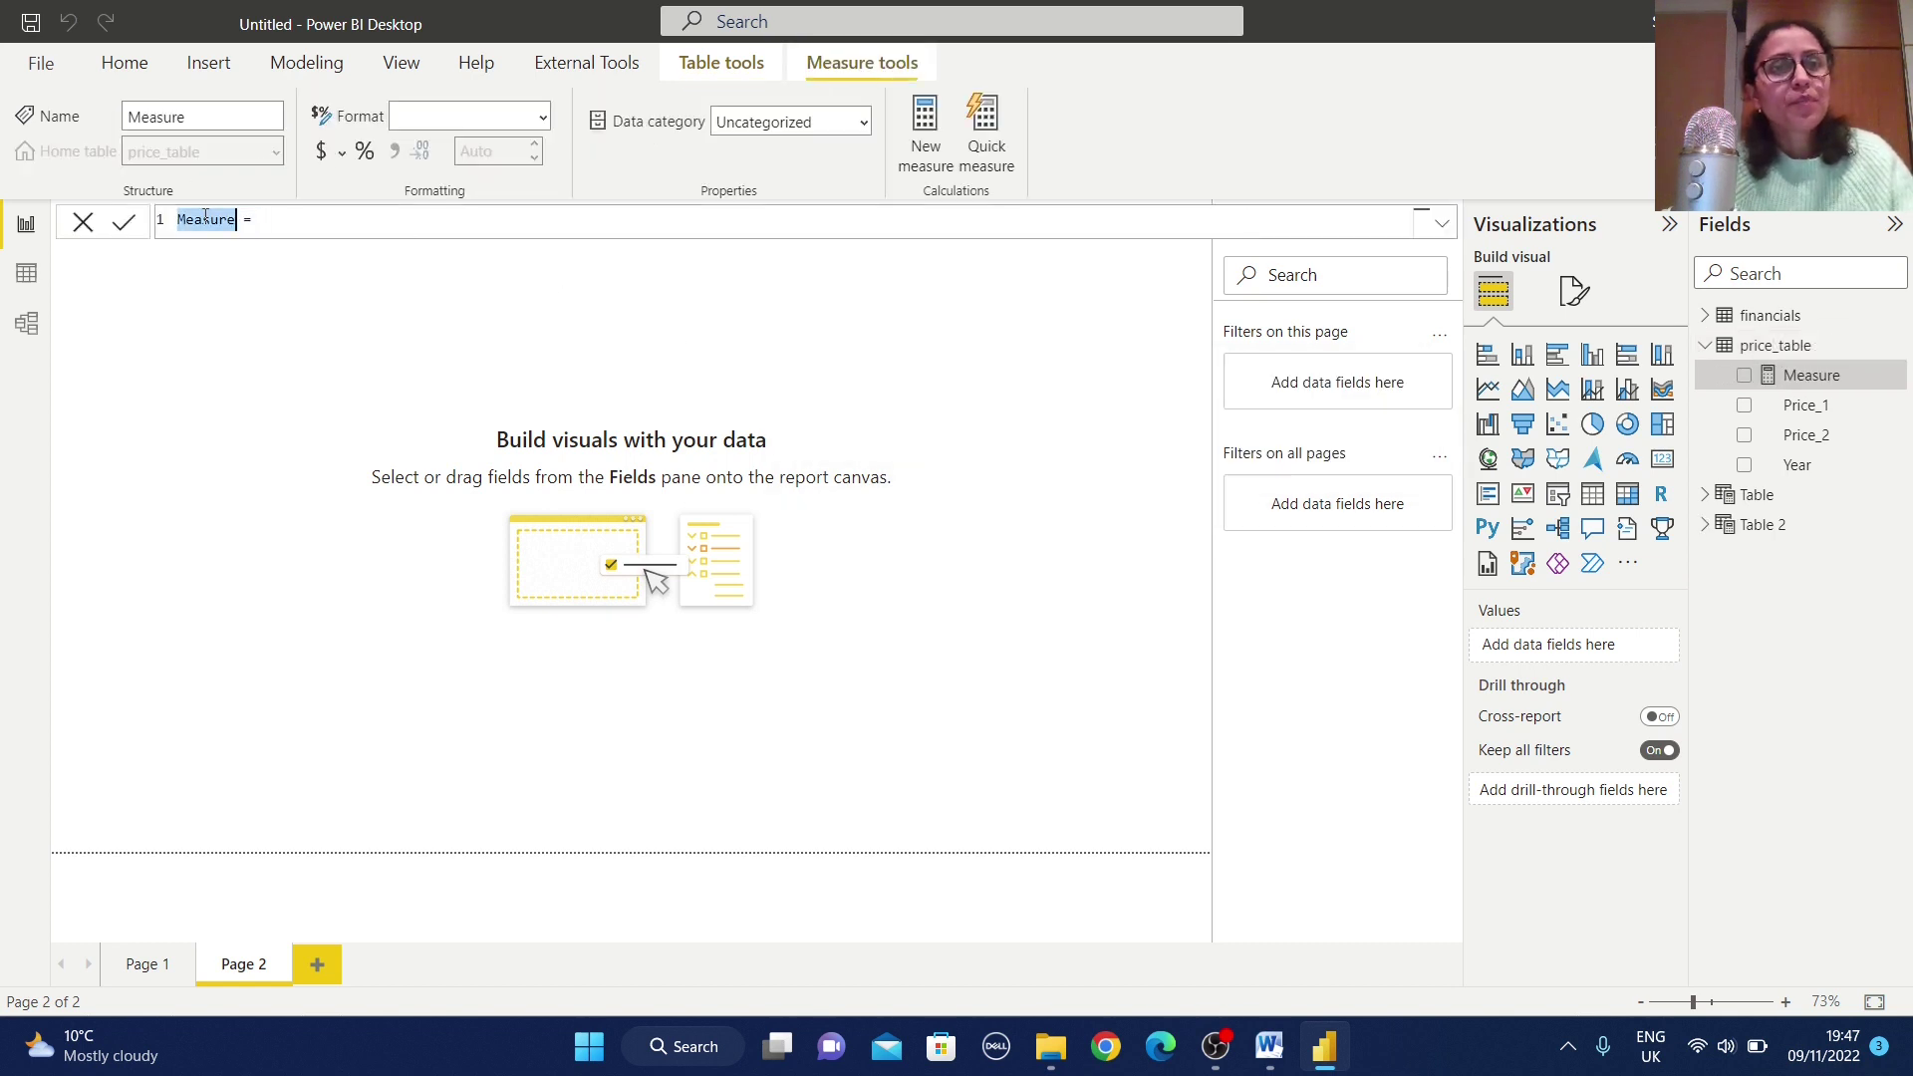
text(Total )
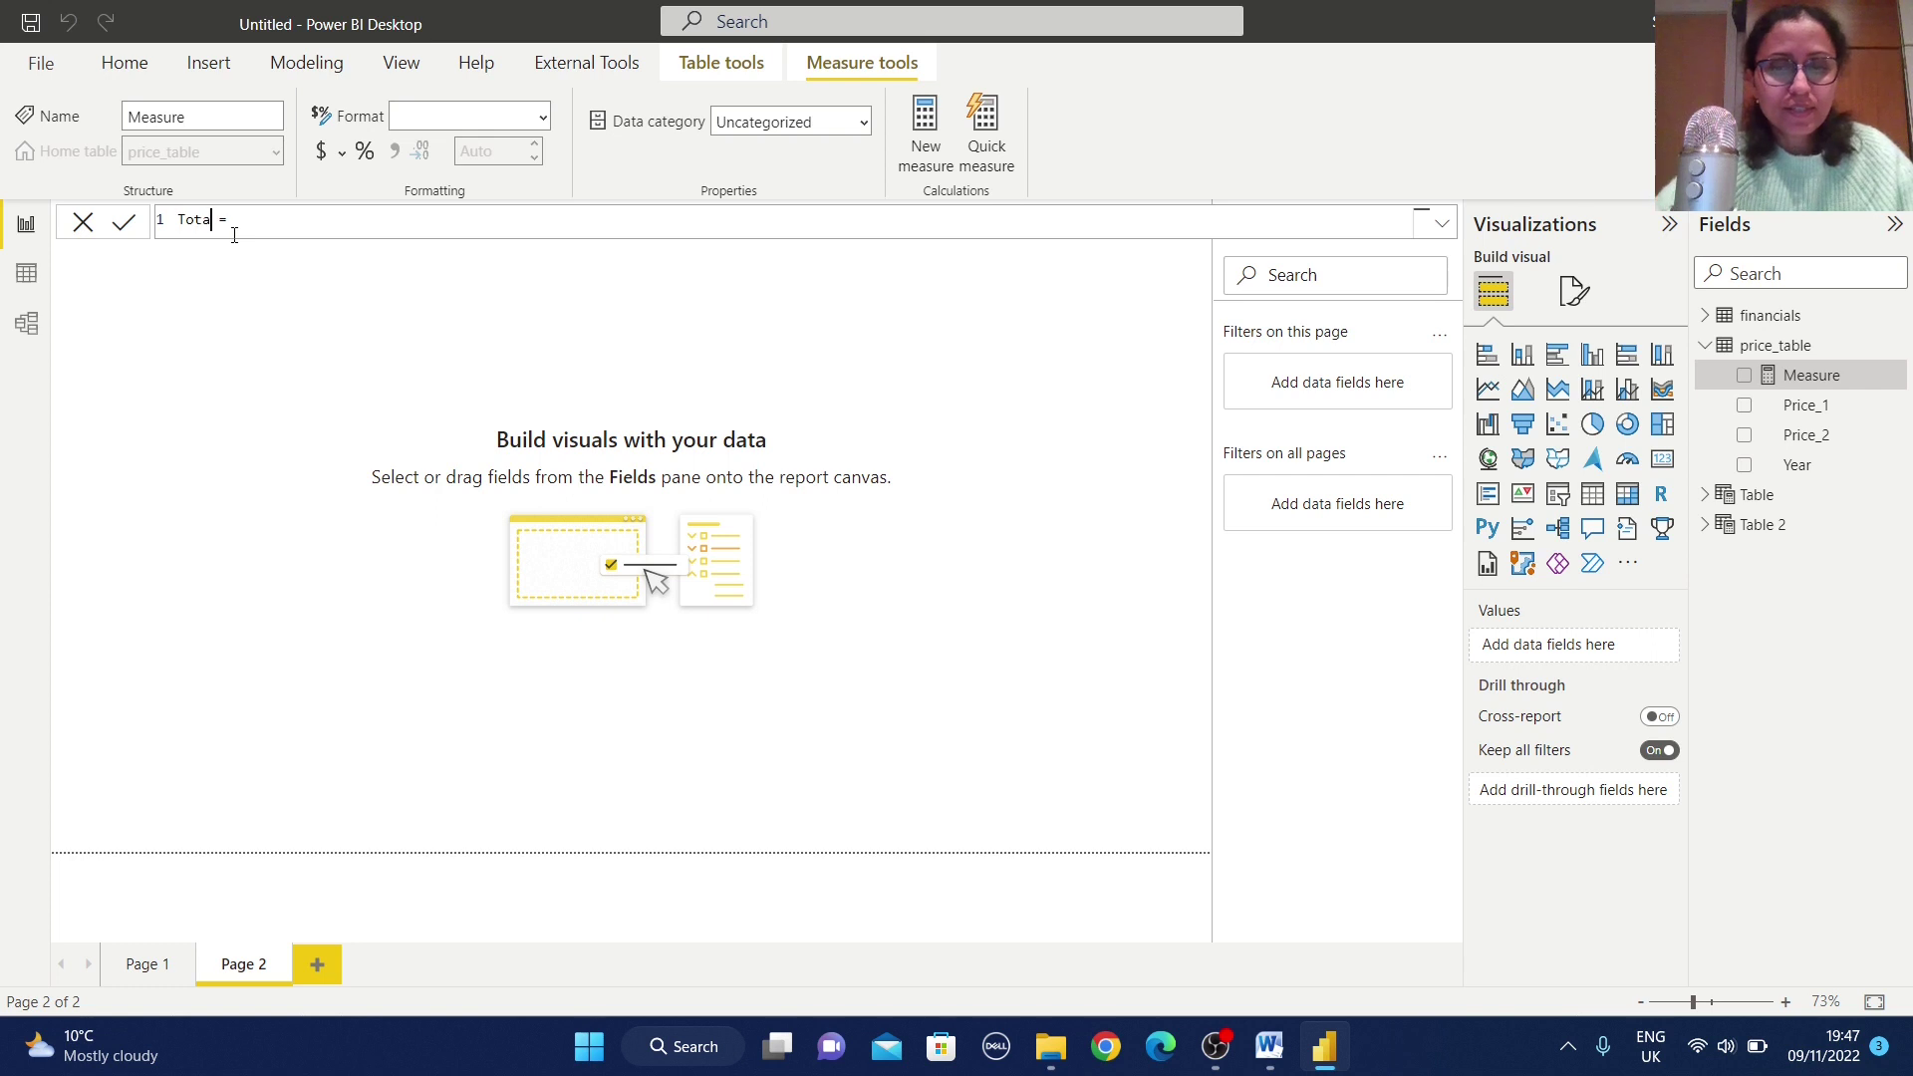
text(Price_1)
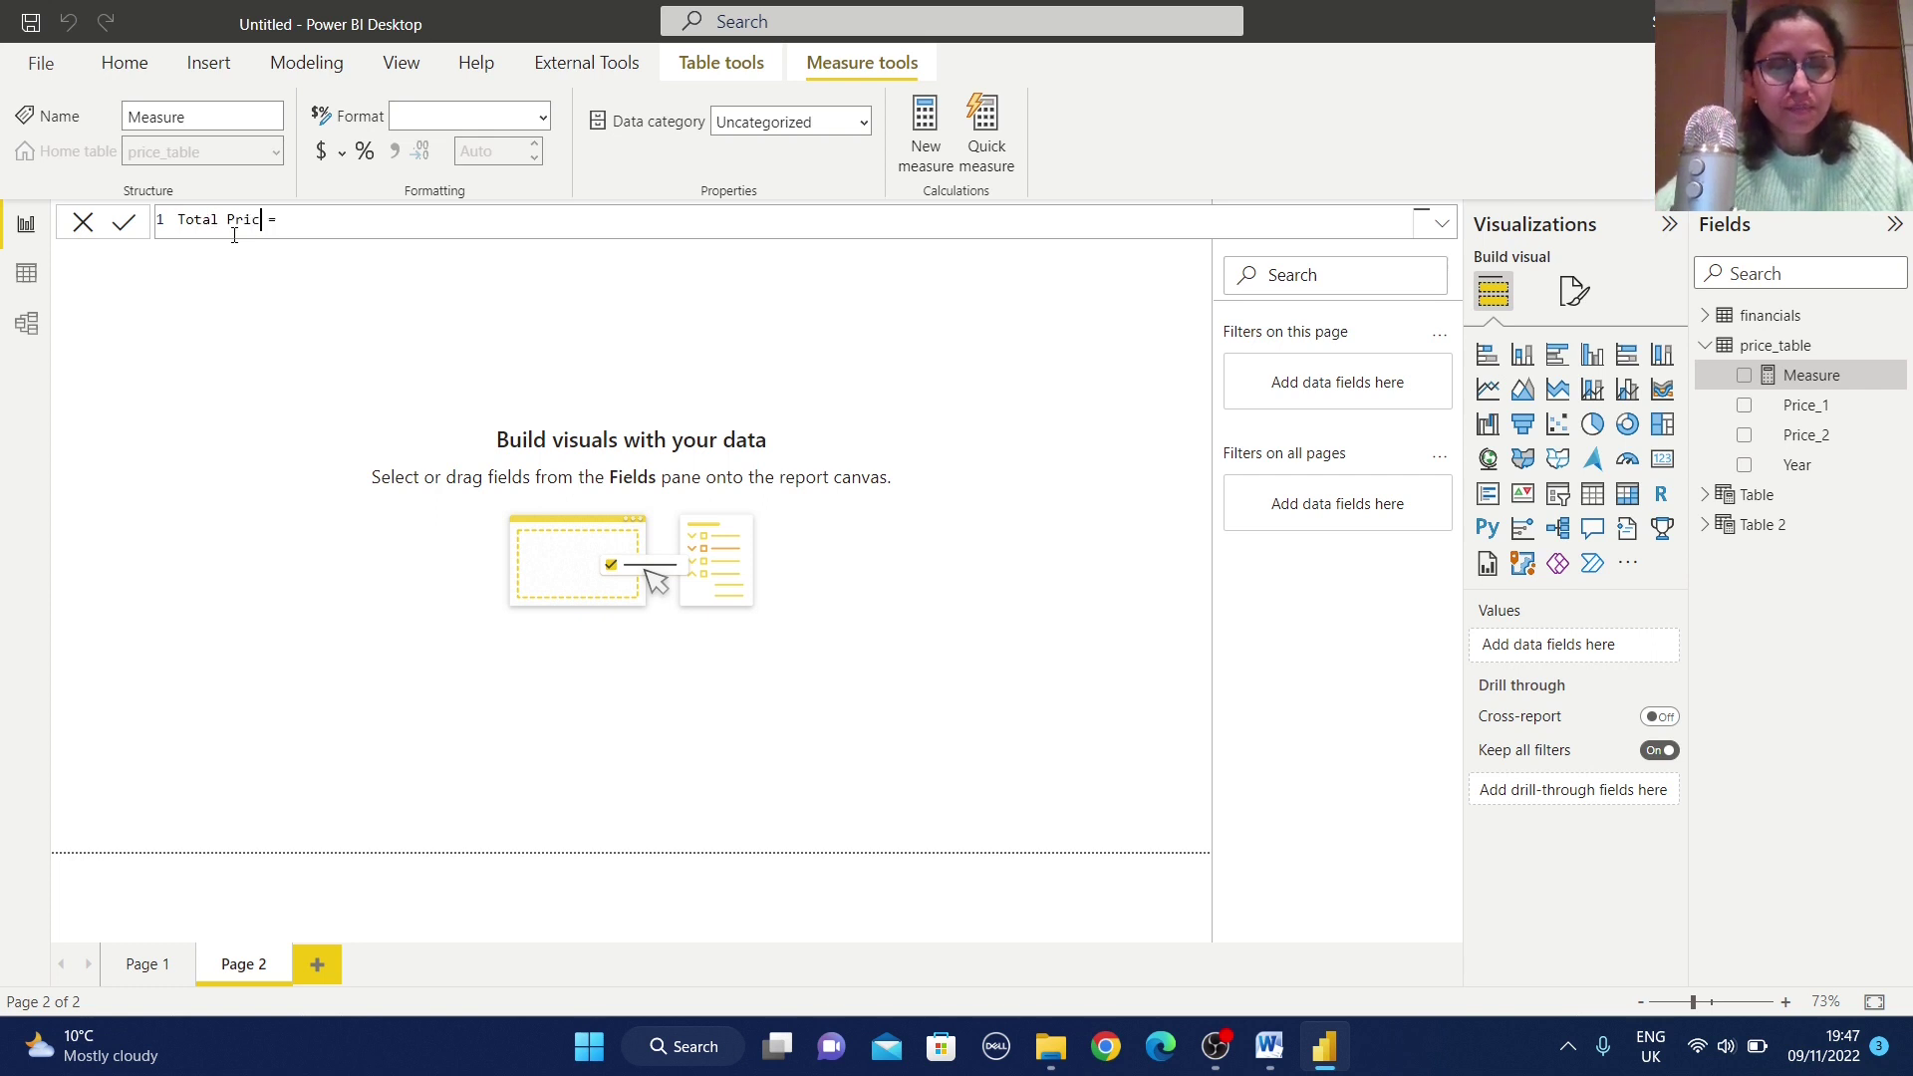
click(339, 214)
text(sum()
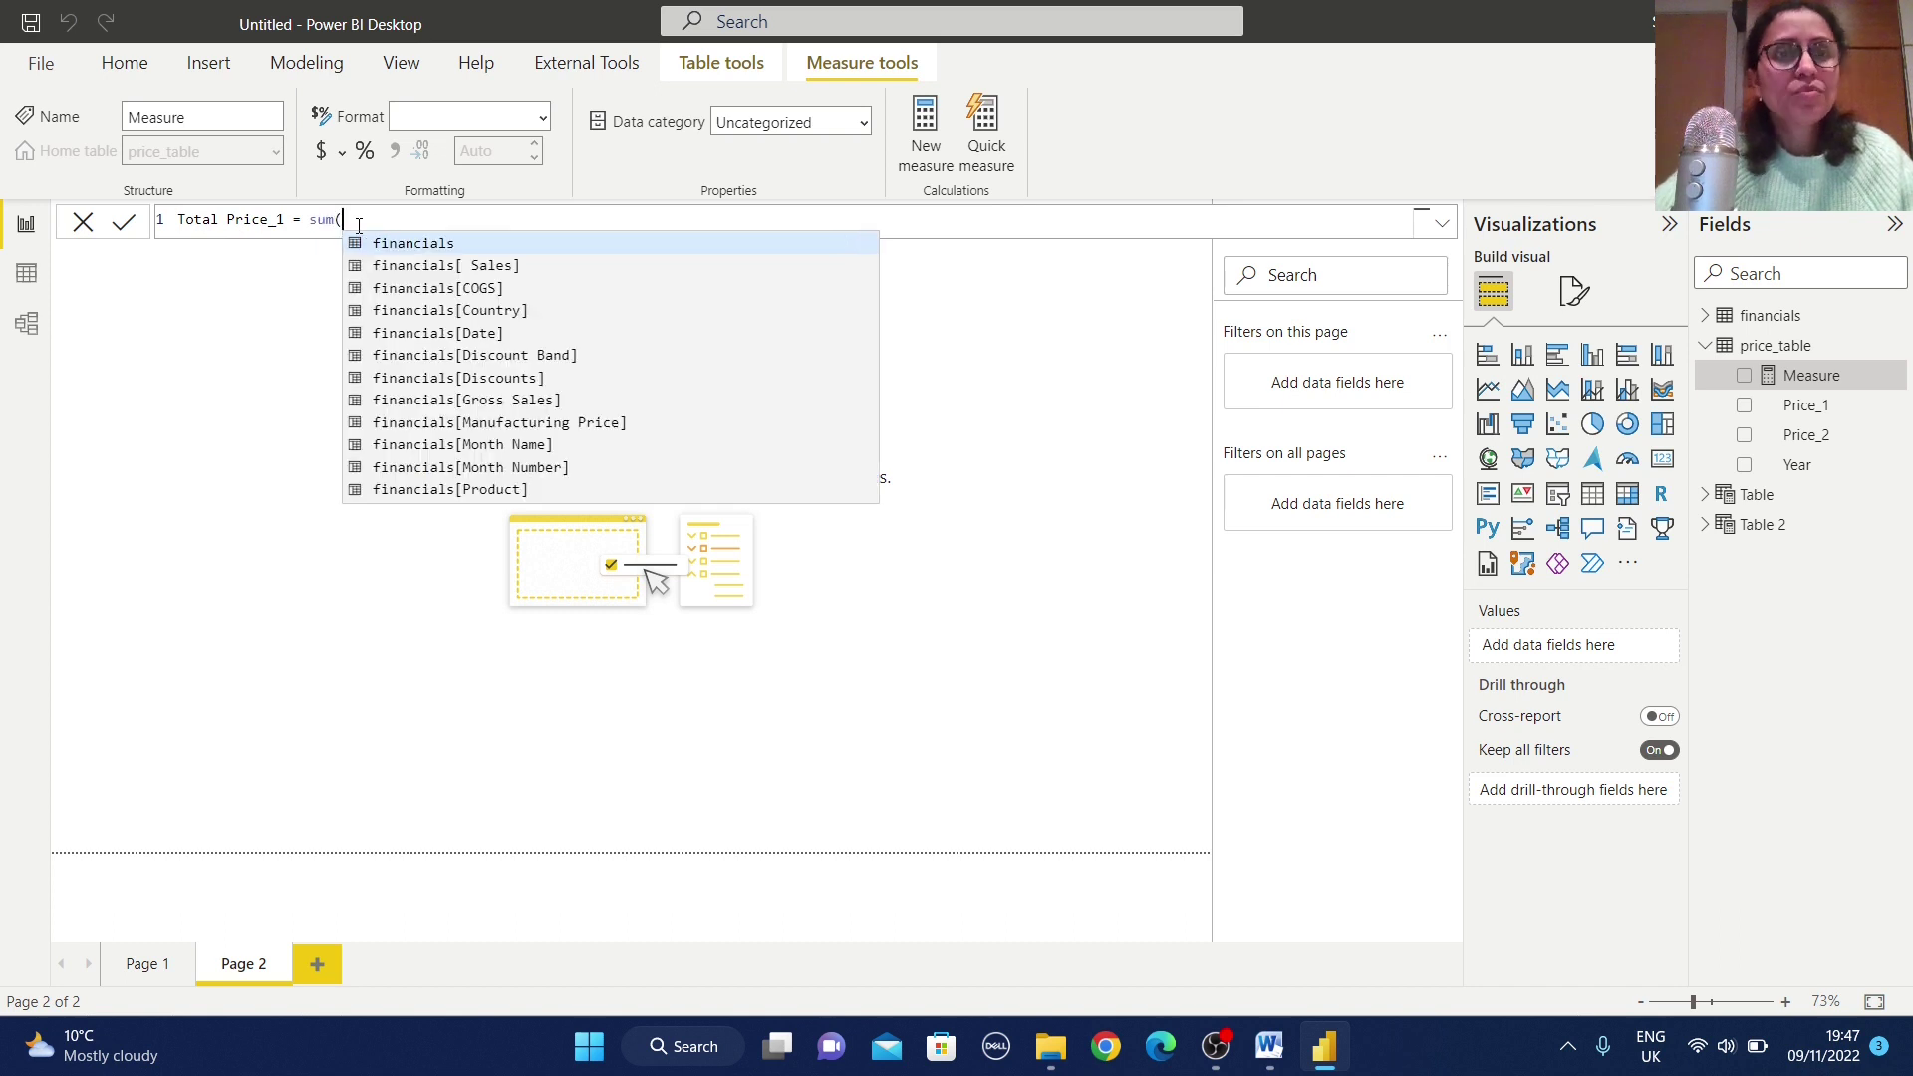
text(pric)
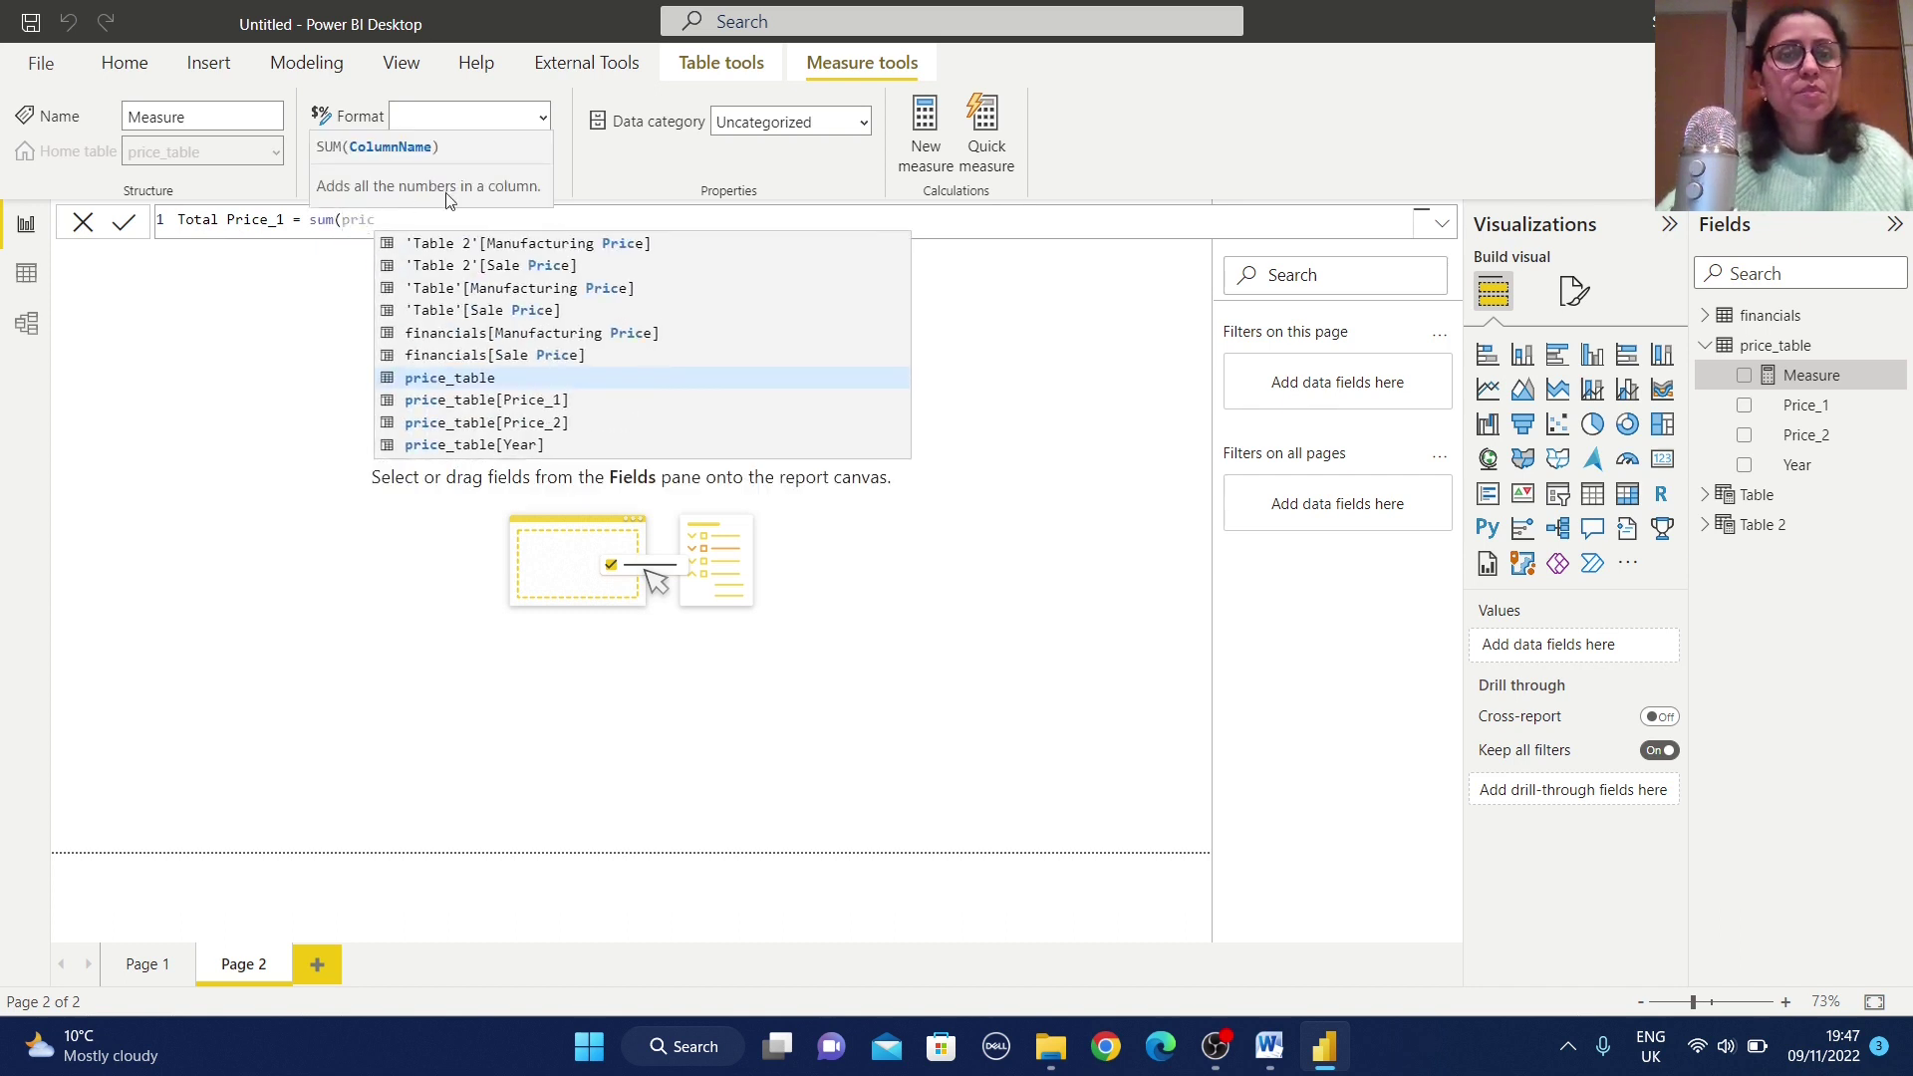
click(563, 402)
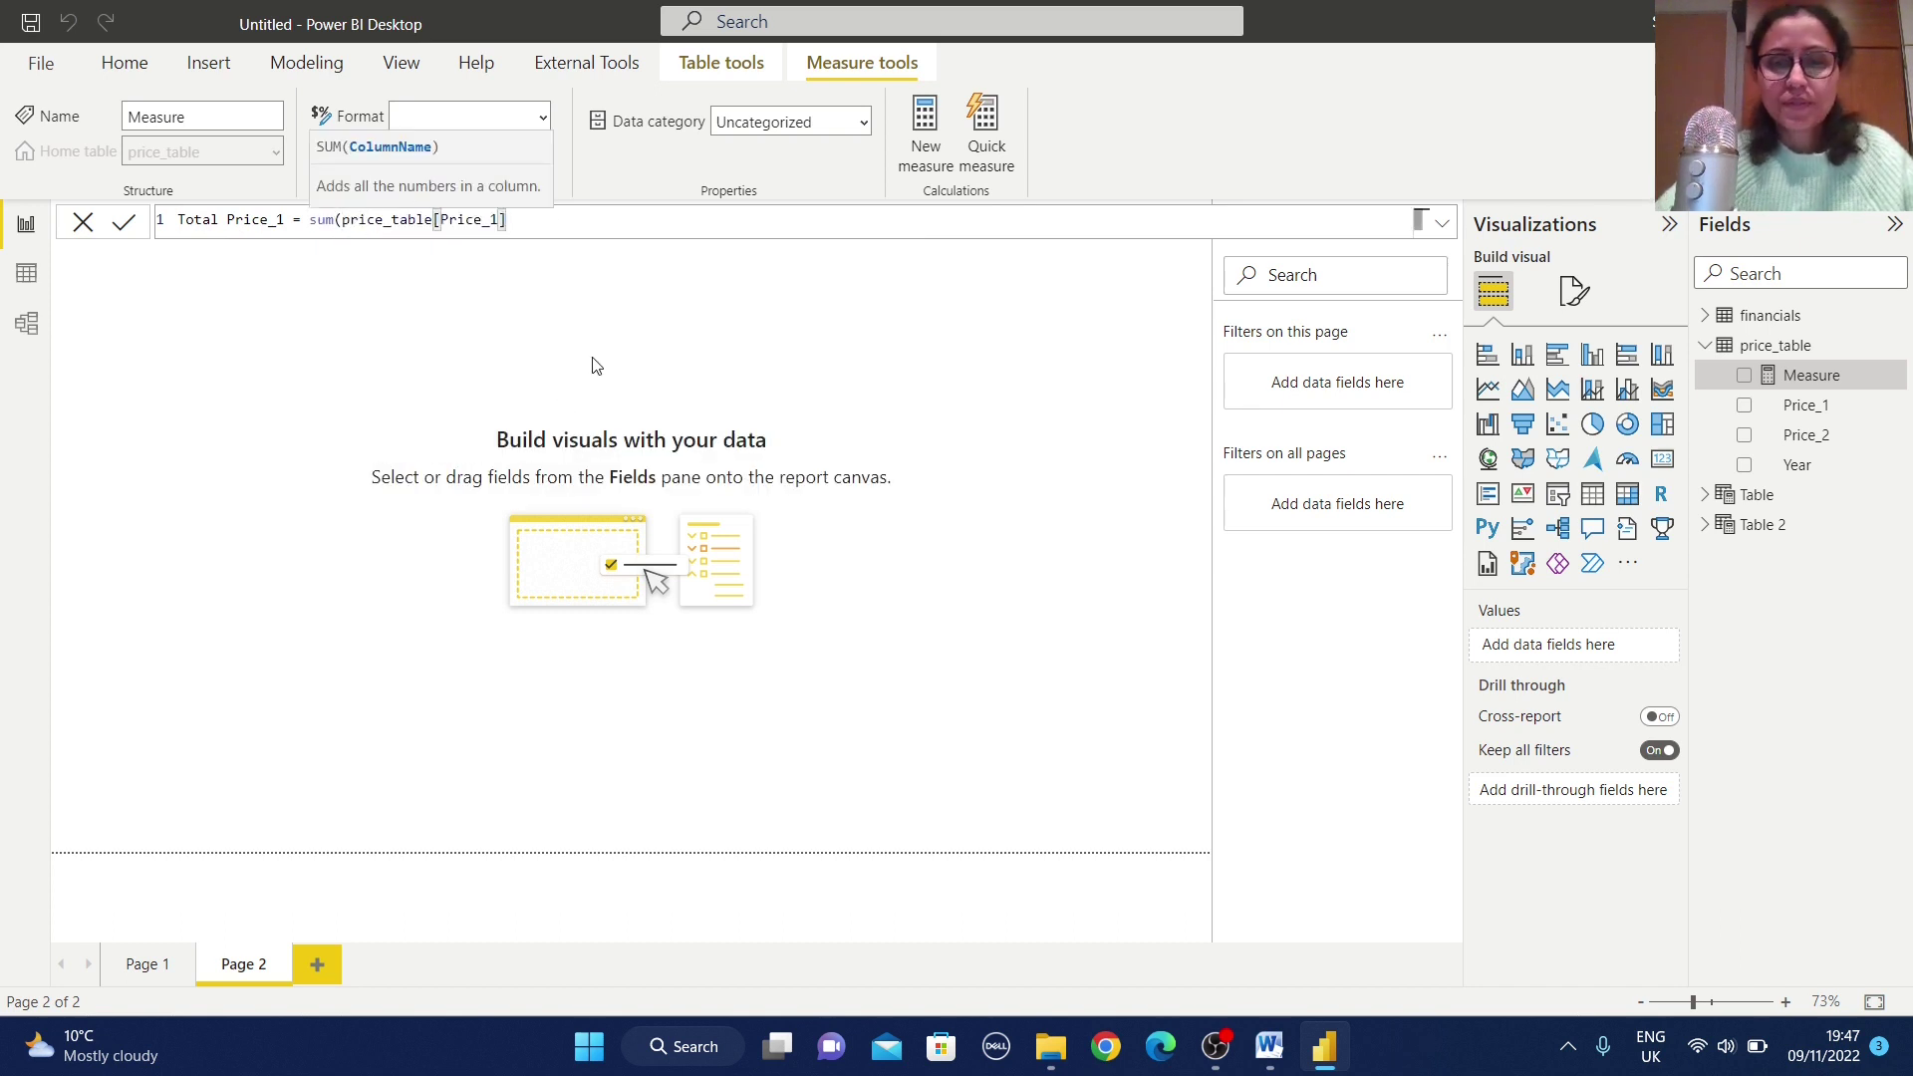
text())
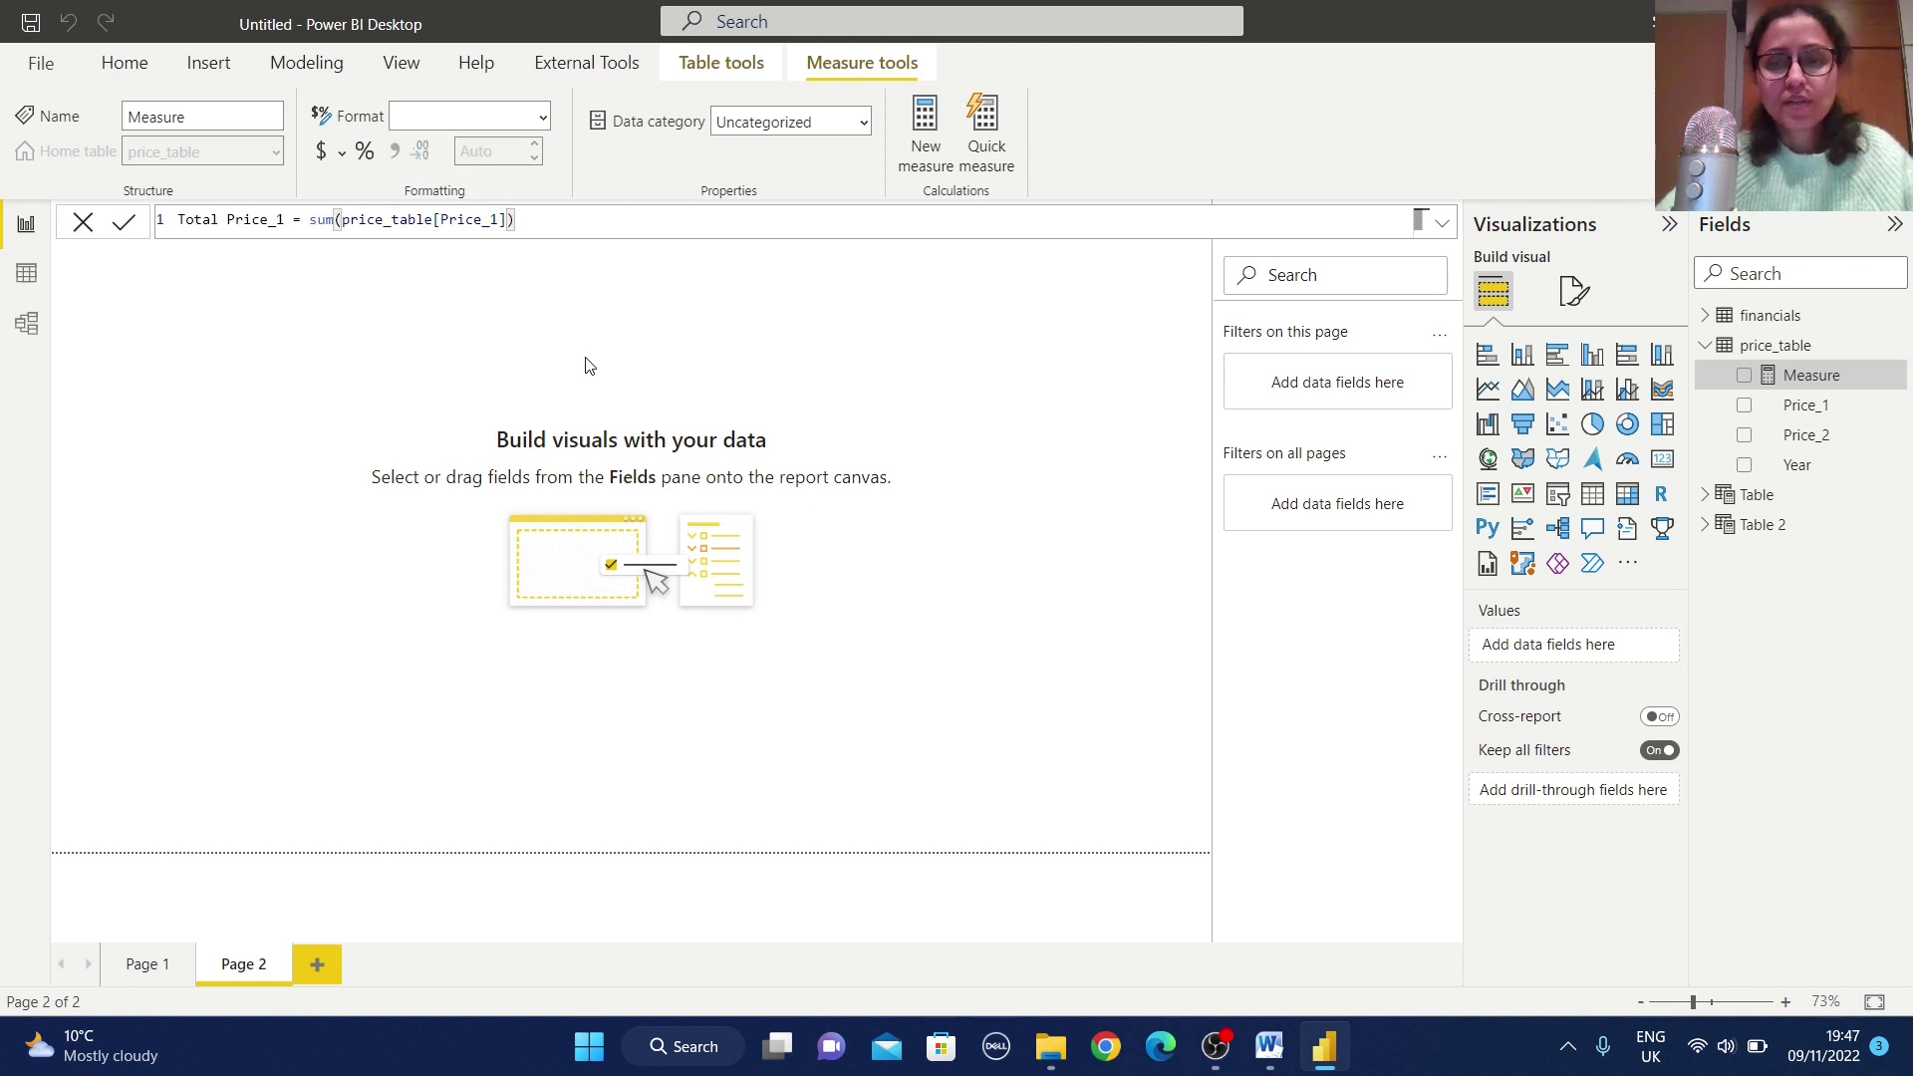
Step: Add a second measure to price_table, defined as Total Price_2=sum(price_table[Price_2]), and commit it
right_click(1773, 347)
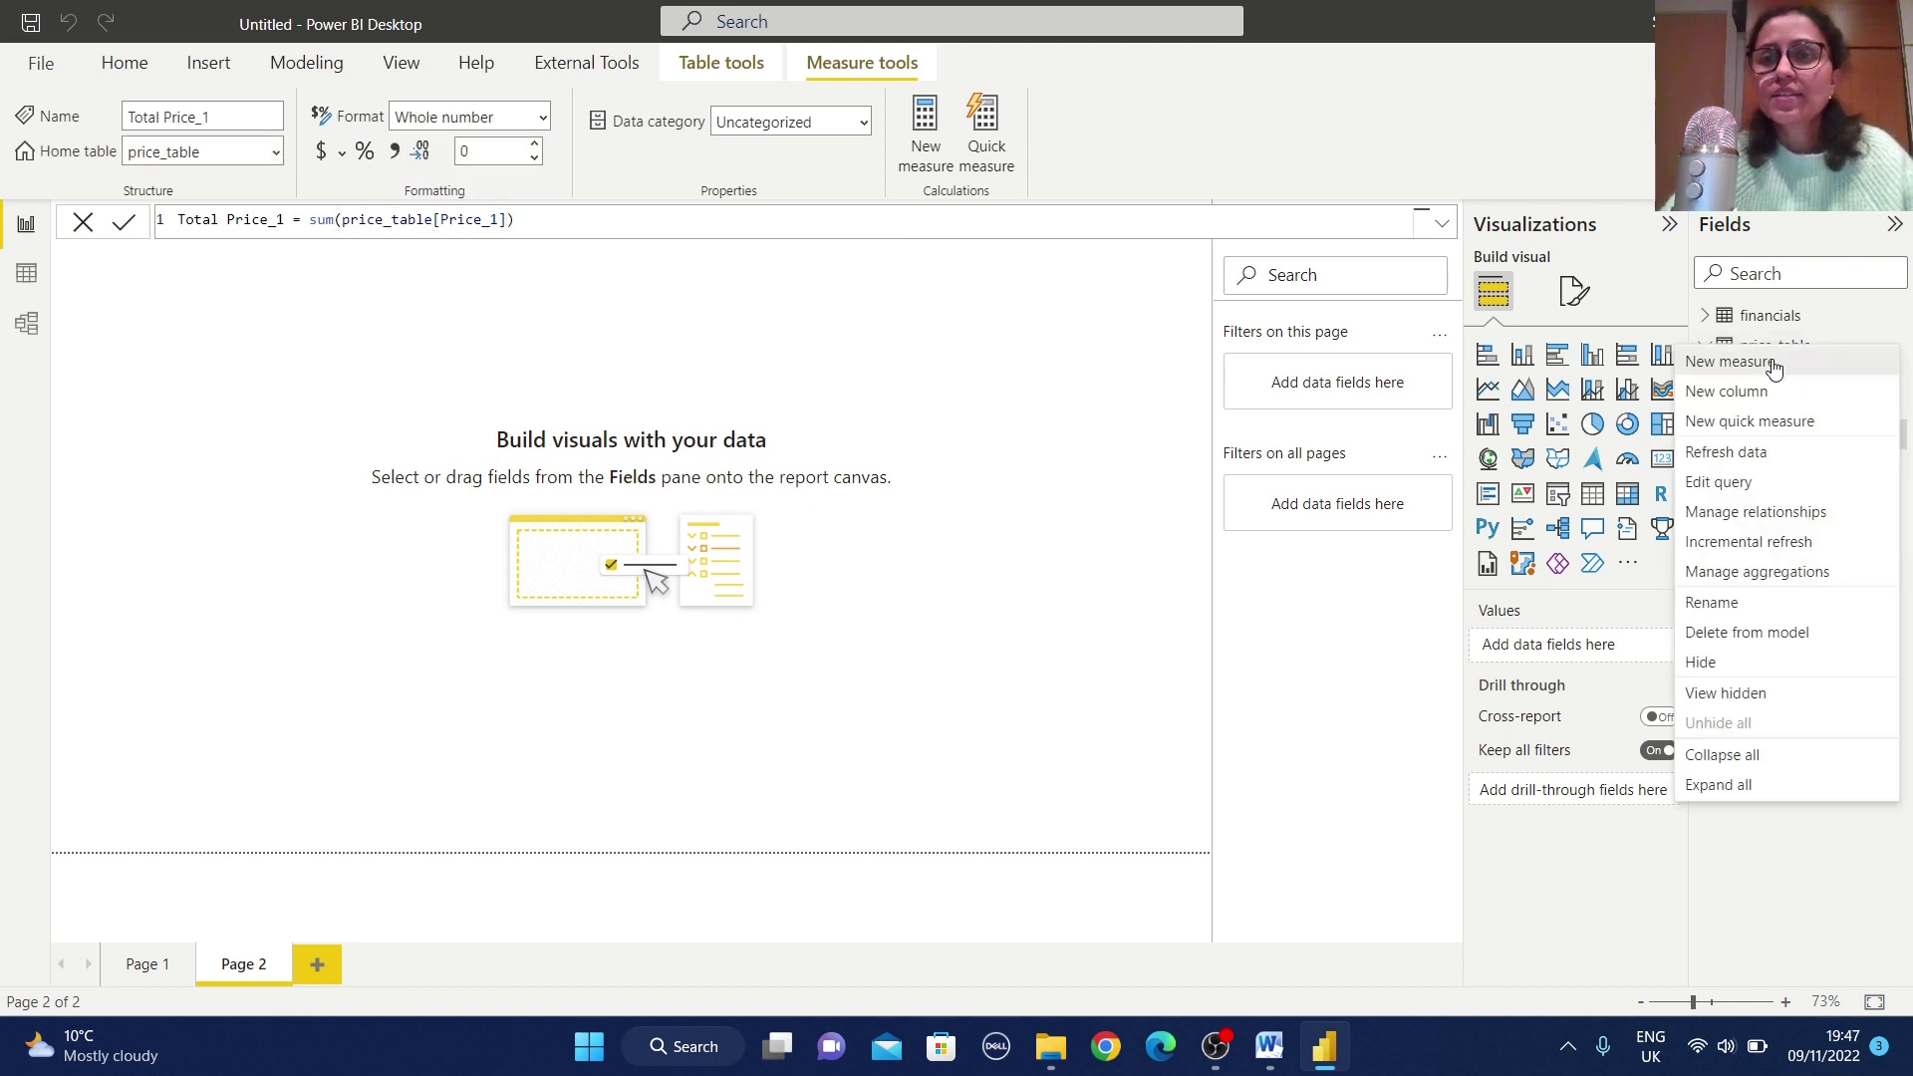
key(Escape)
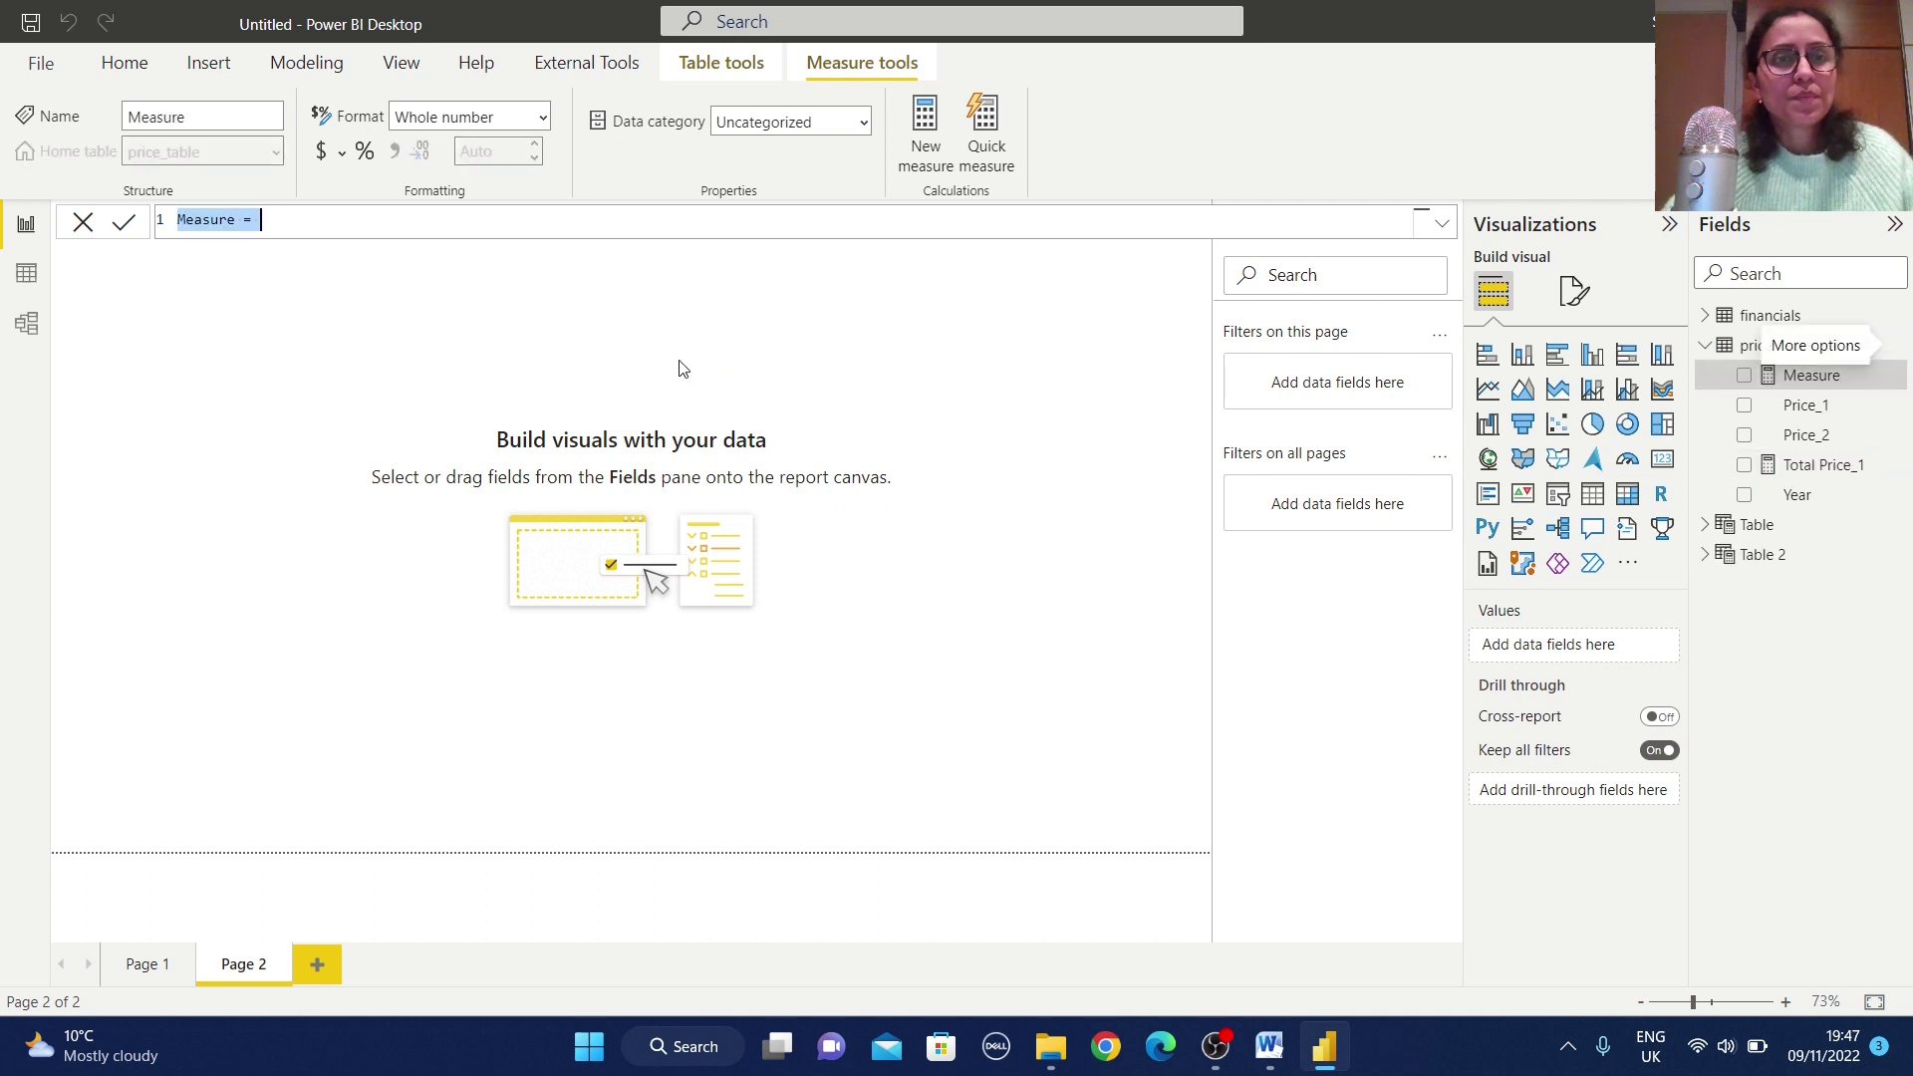
text(To)
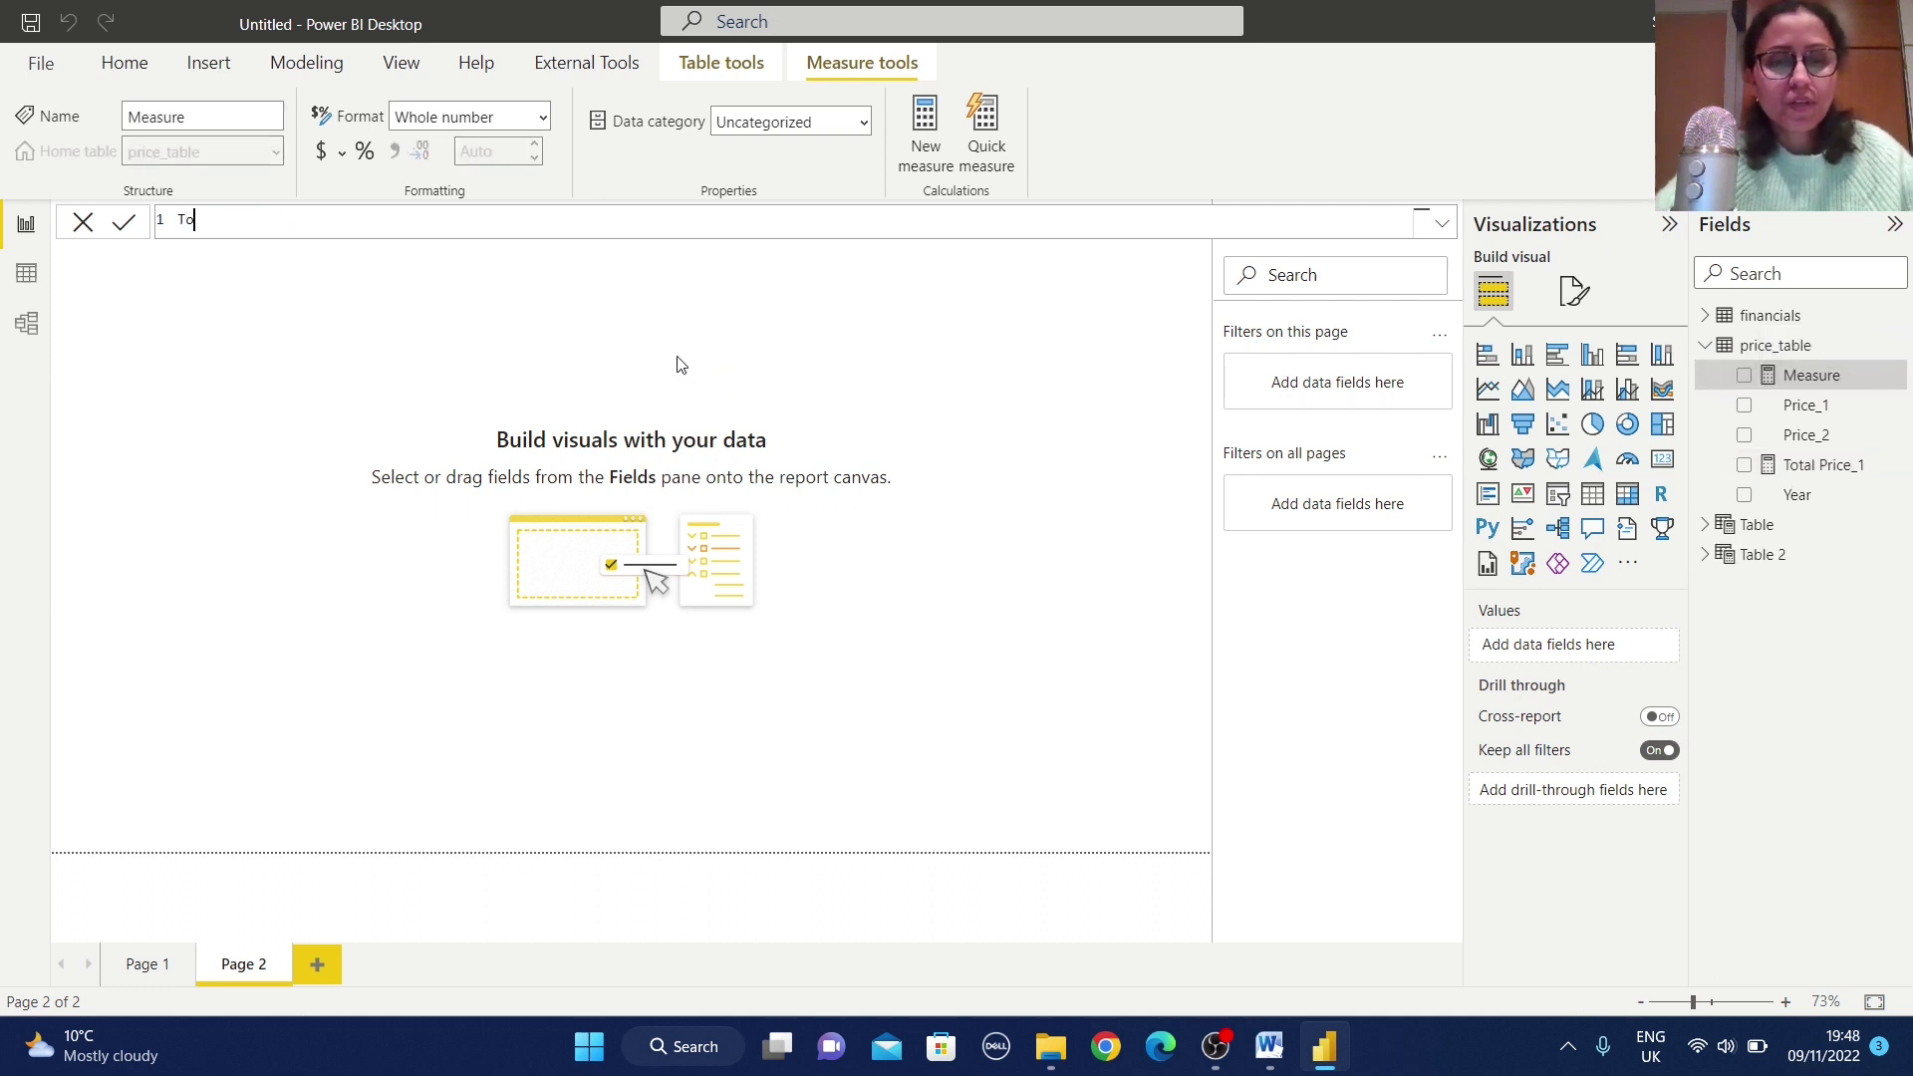
text(tal Pri)
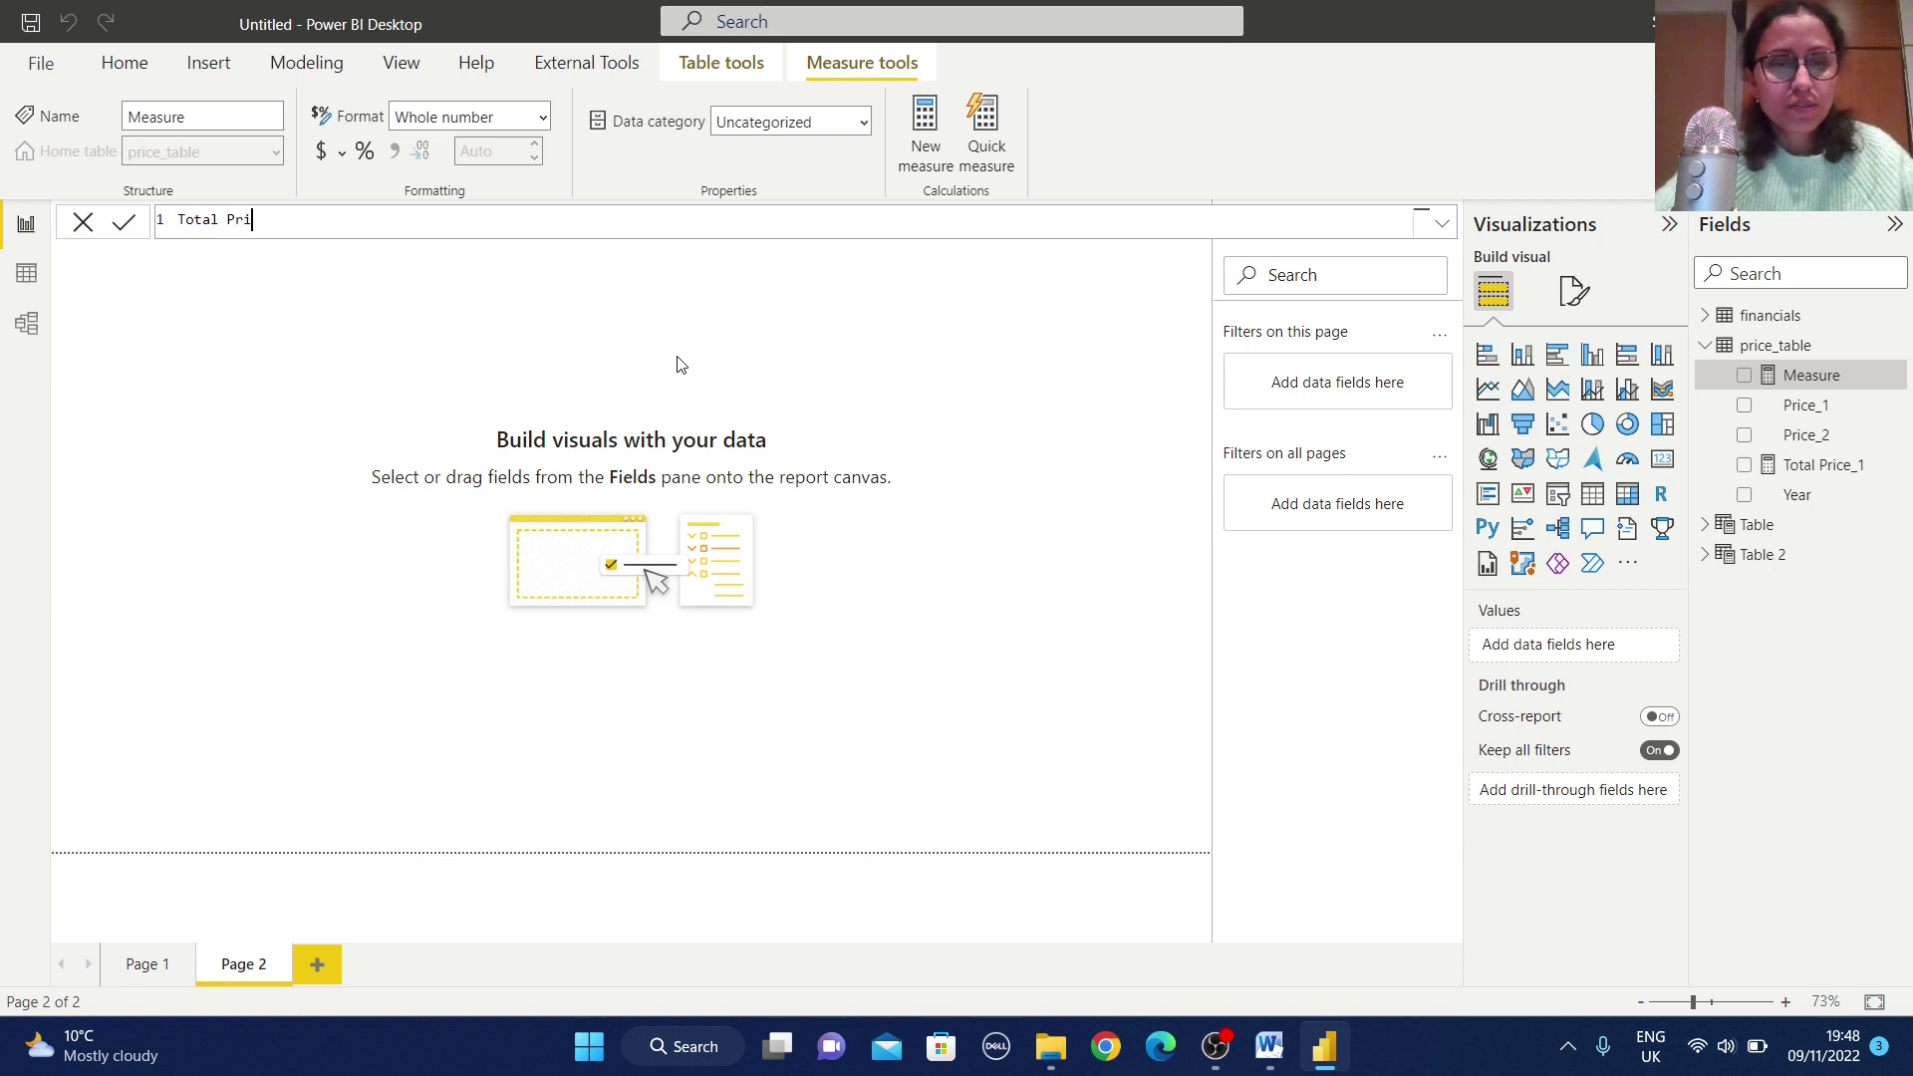
text(ce_2)
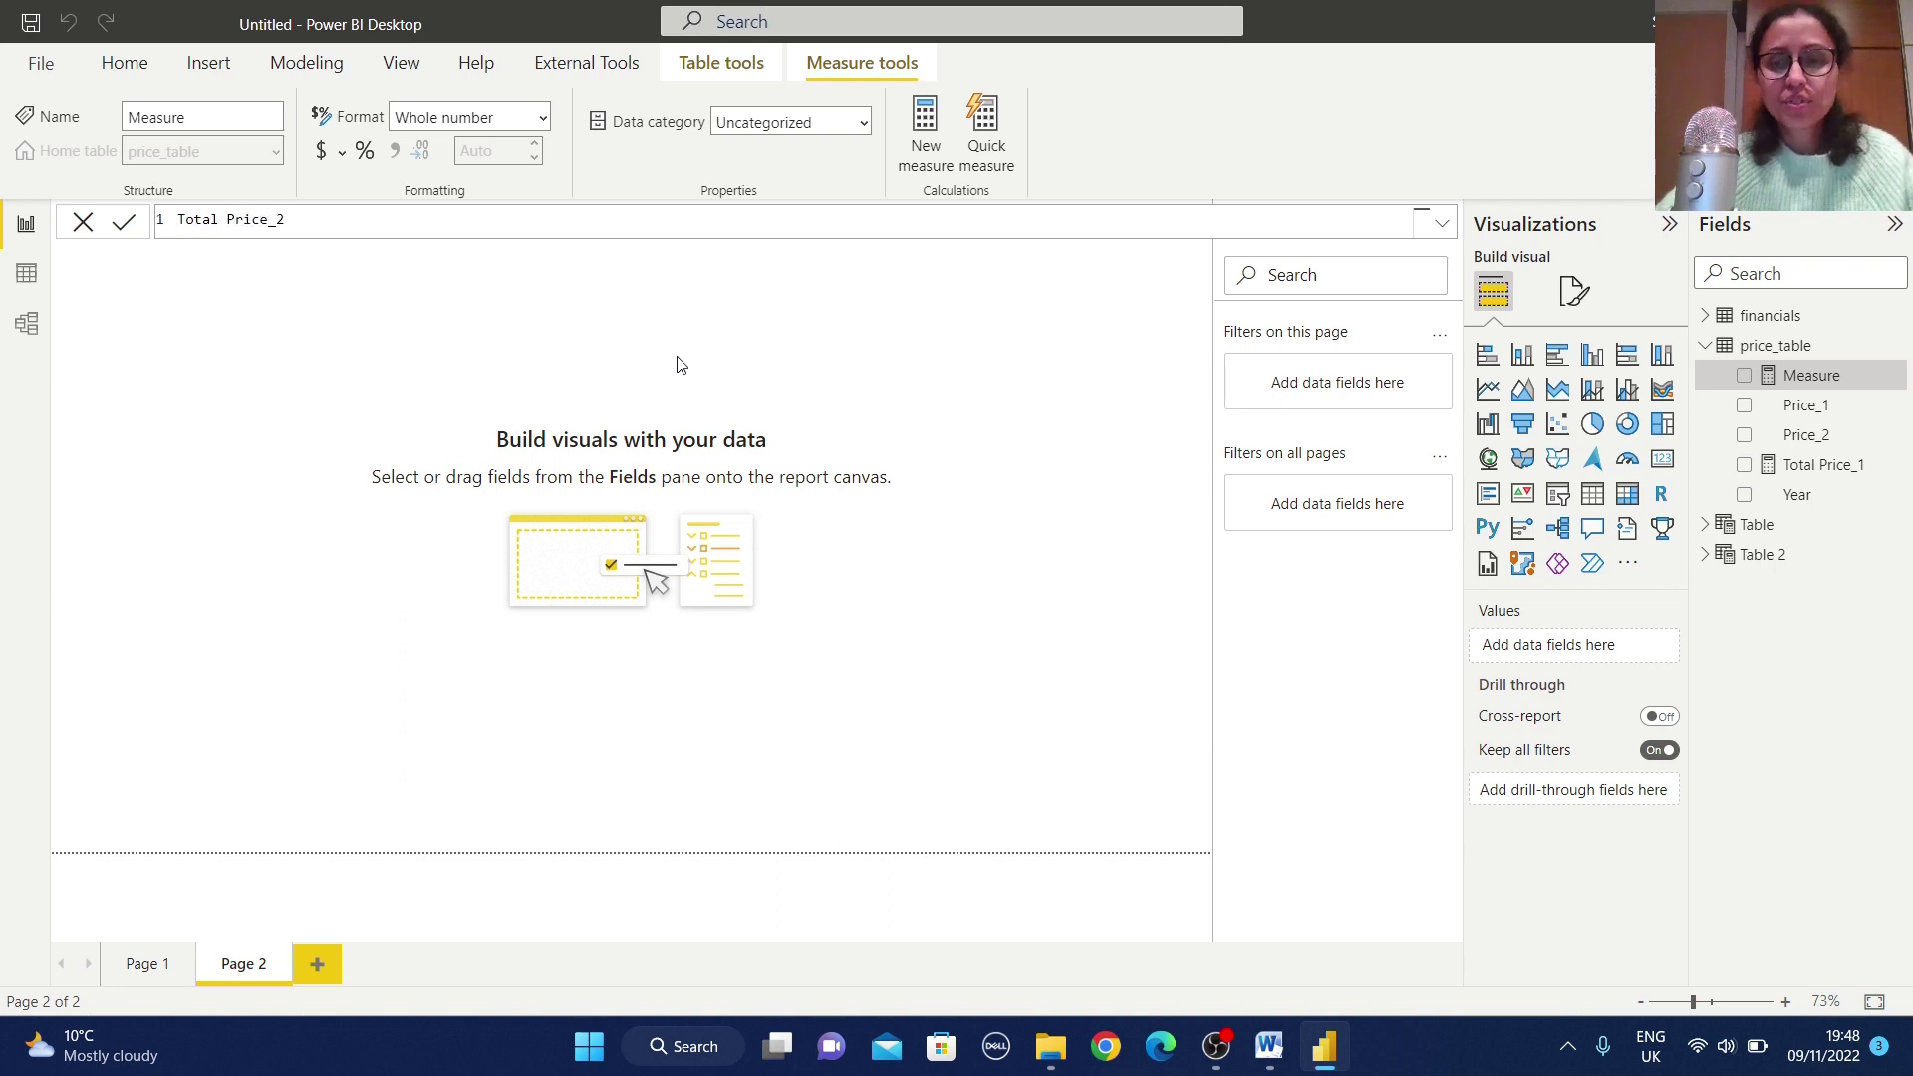
text(=sum)
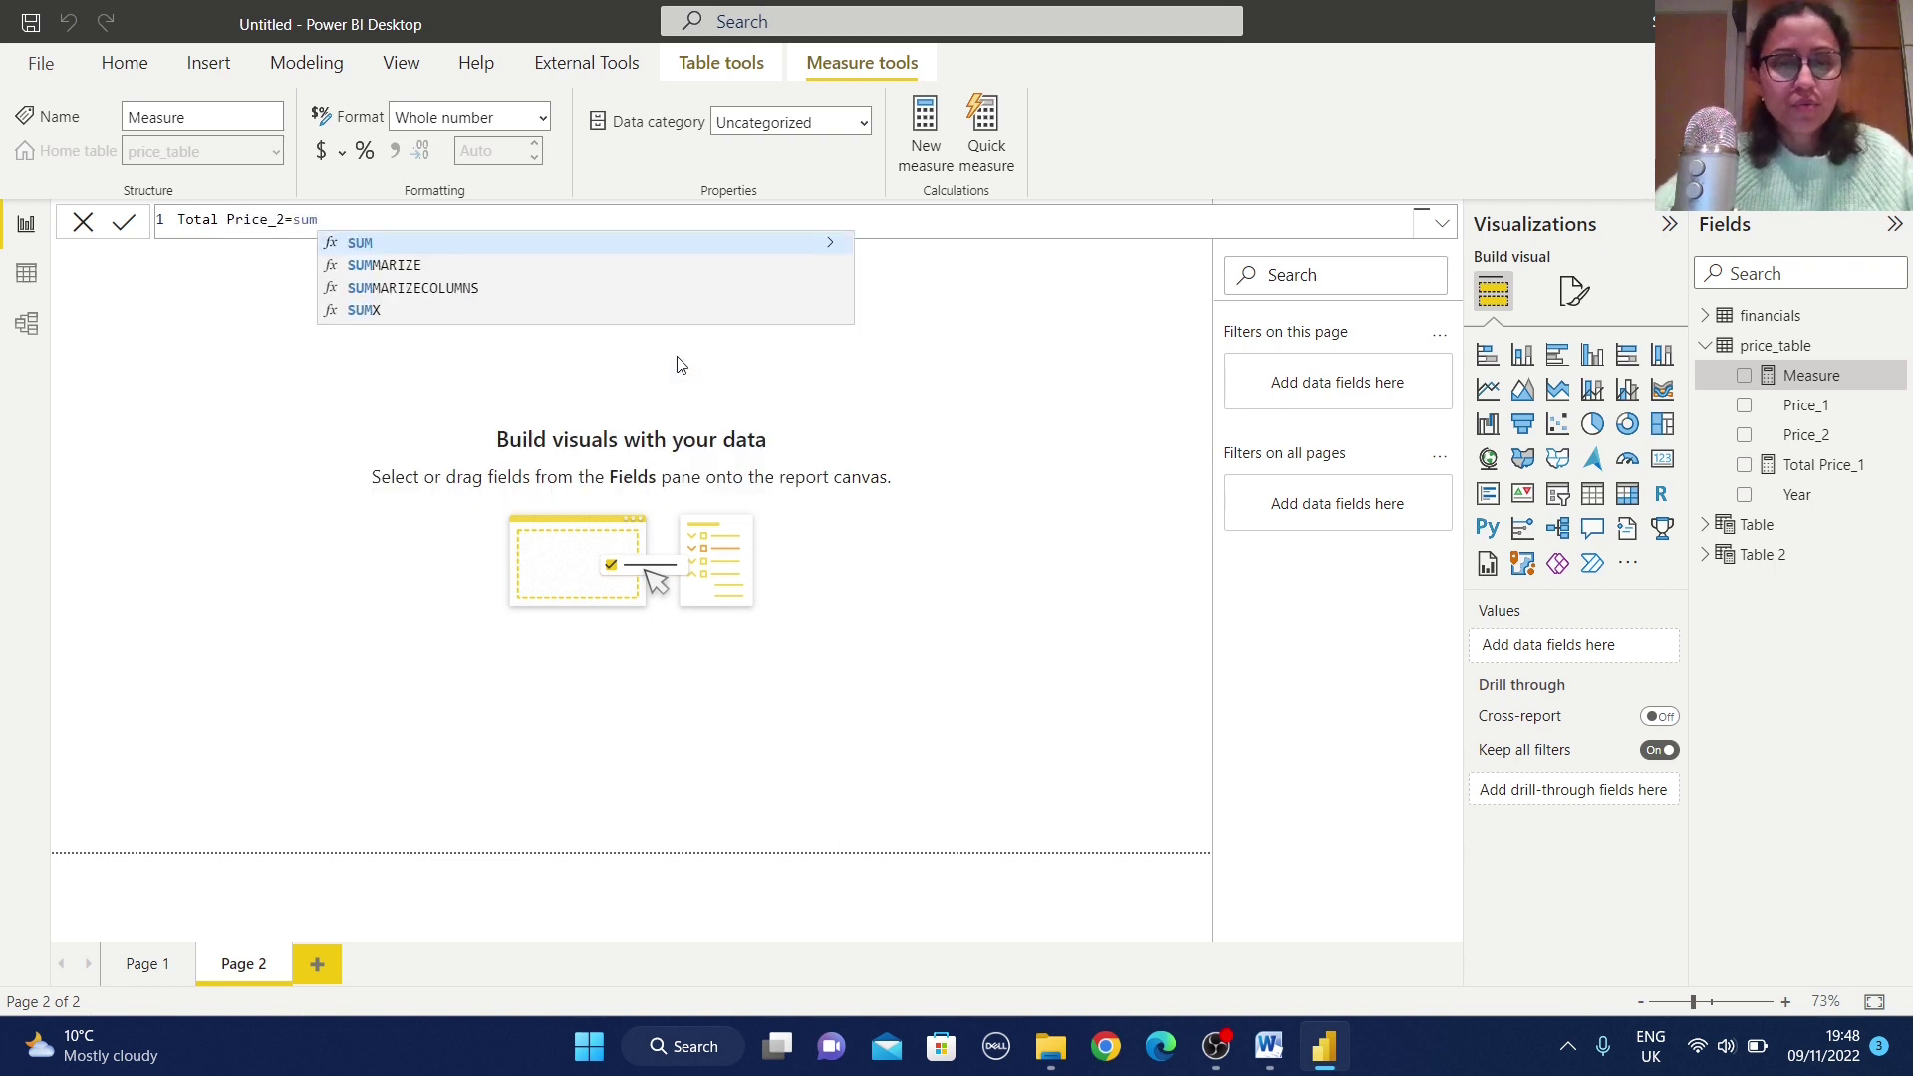
text((pric)
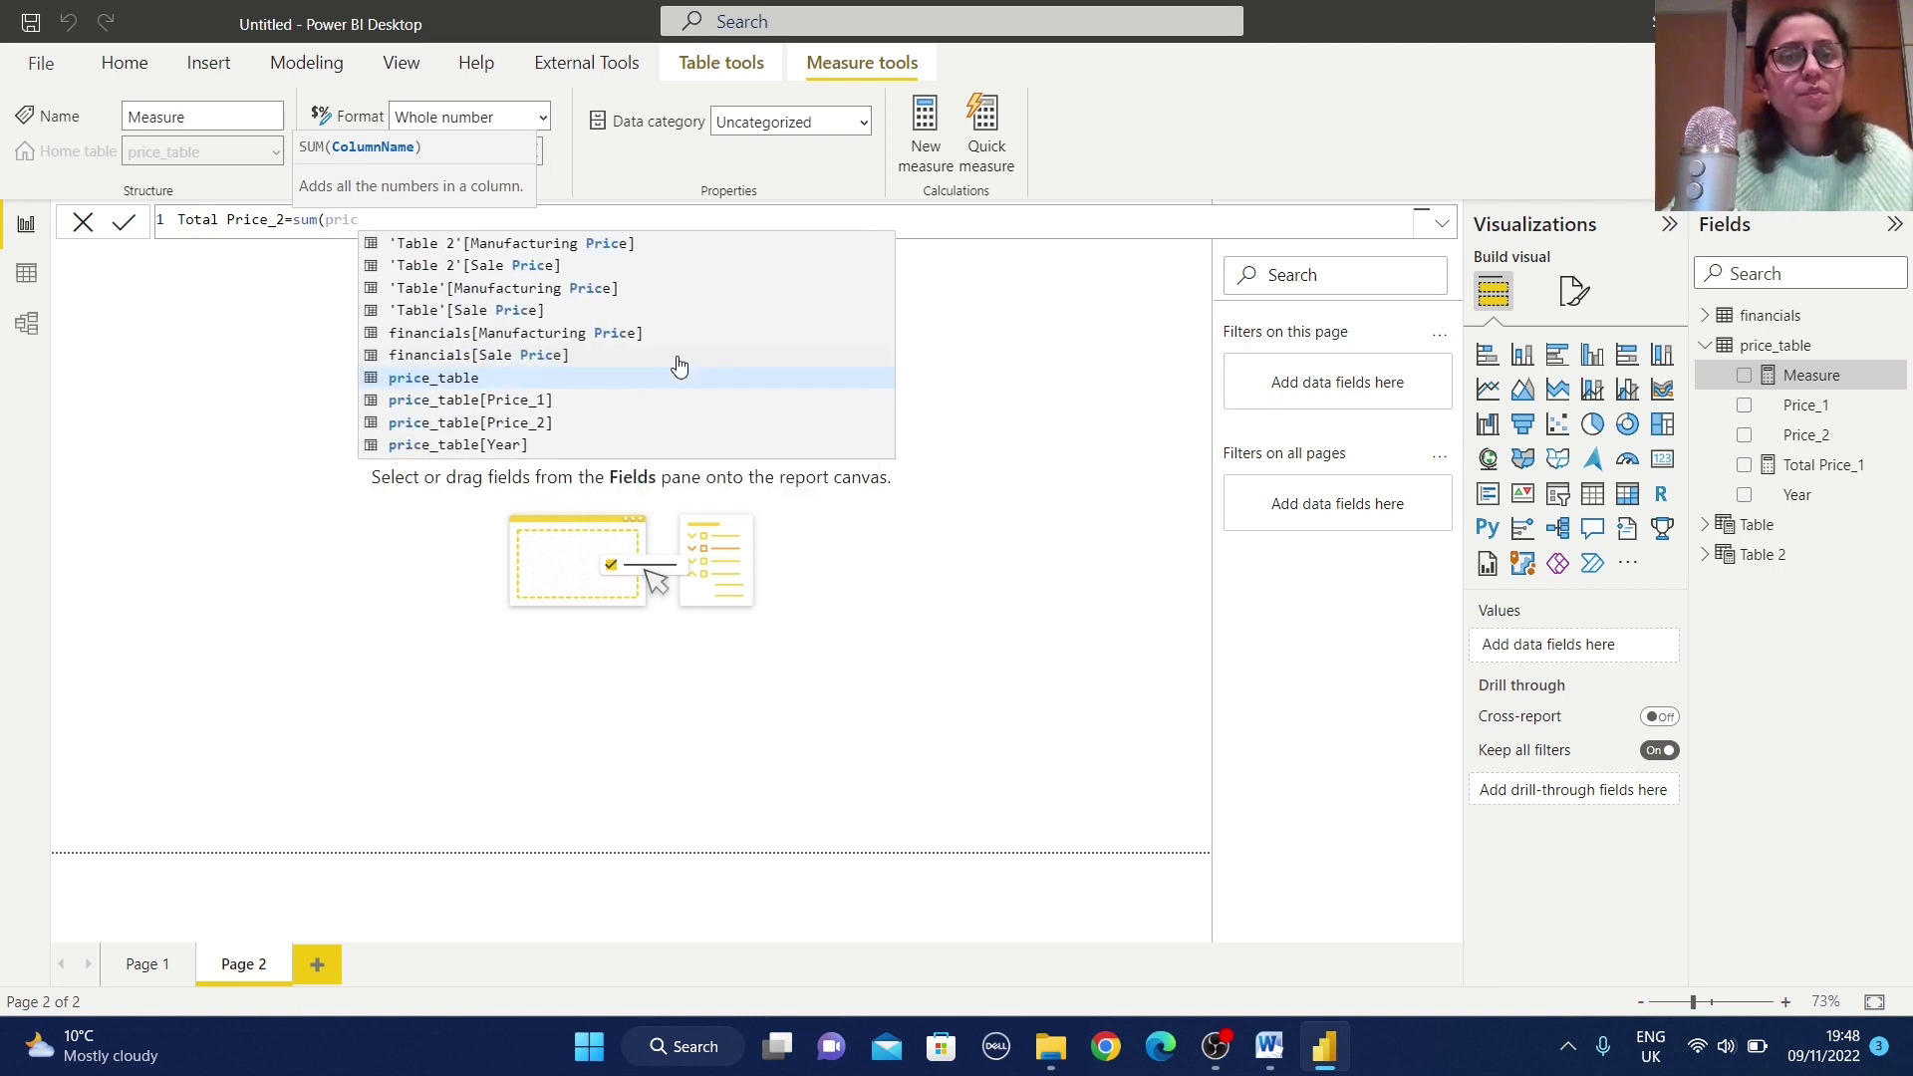
click(510, 425)
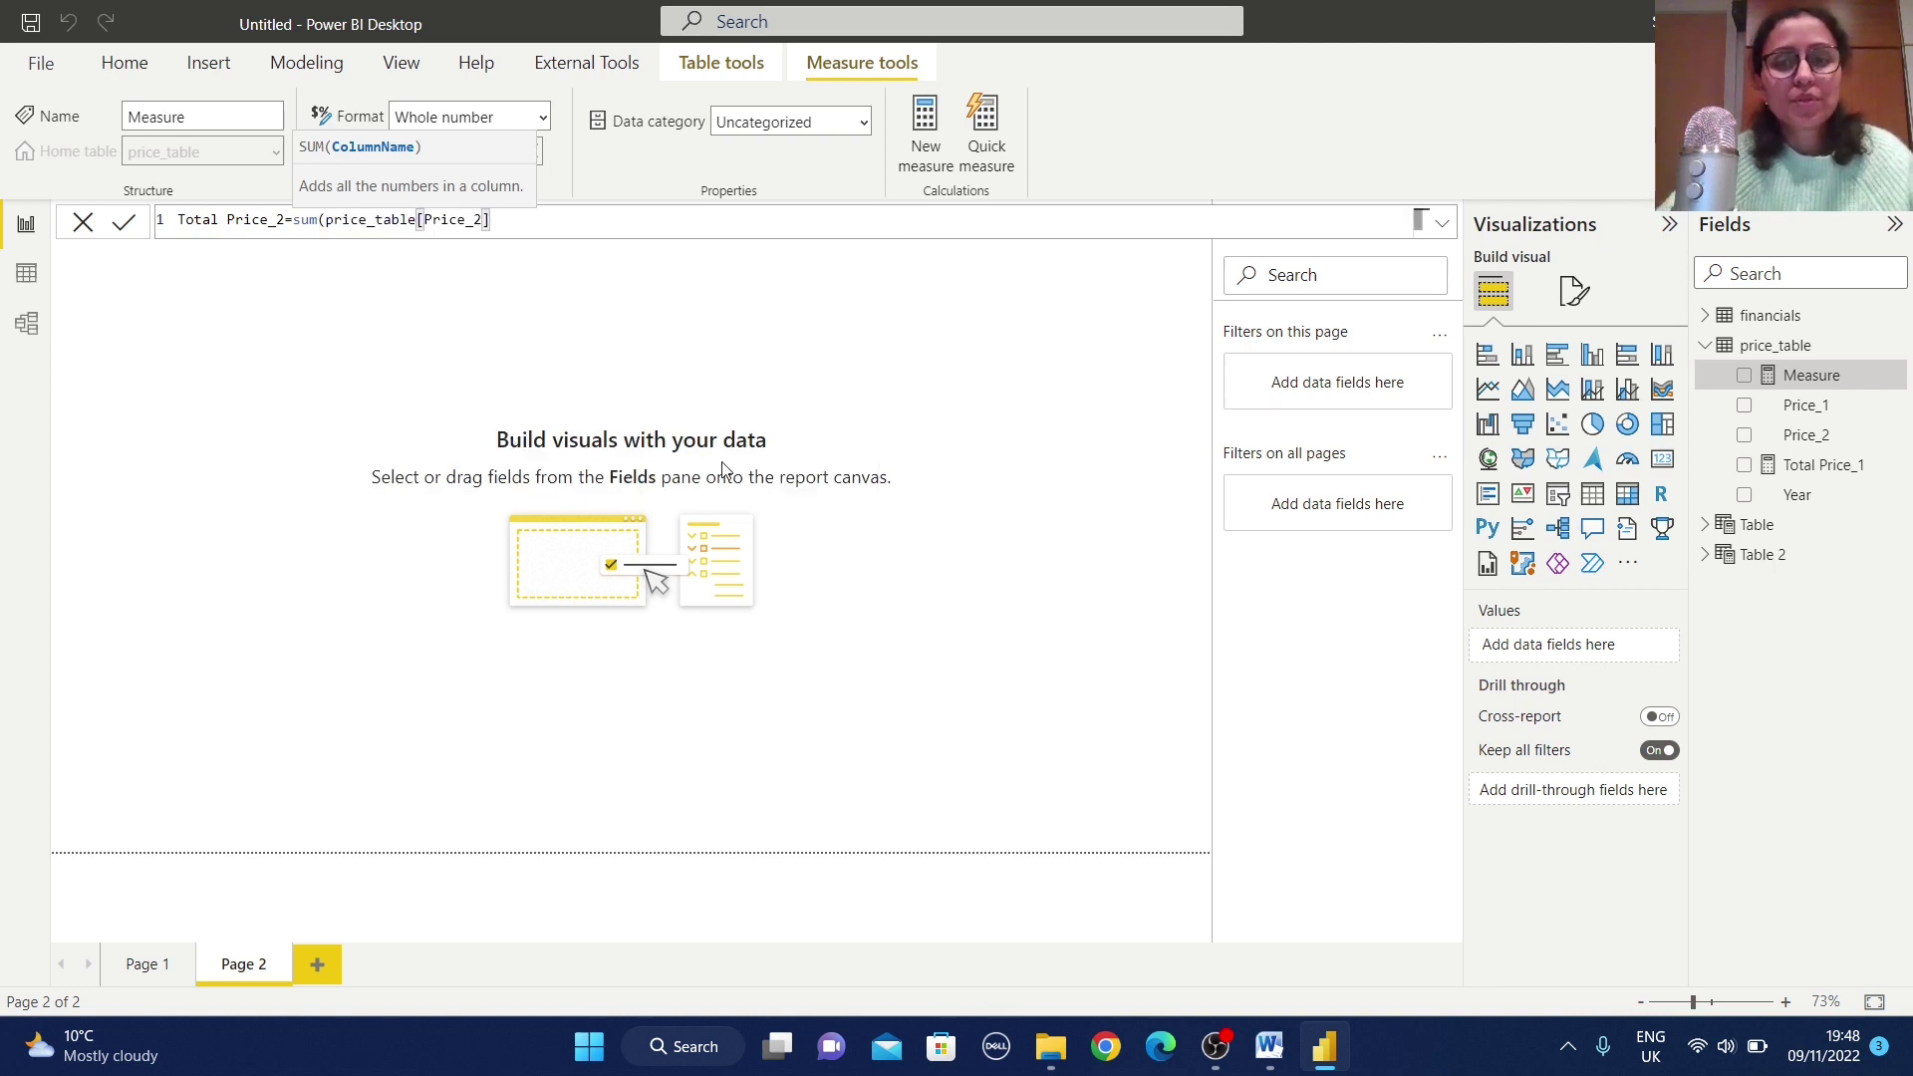
text())
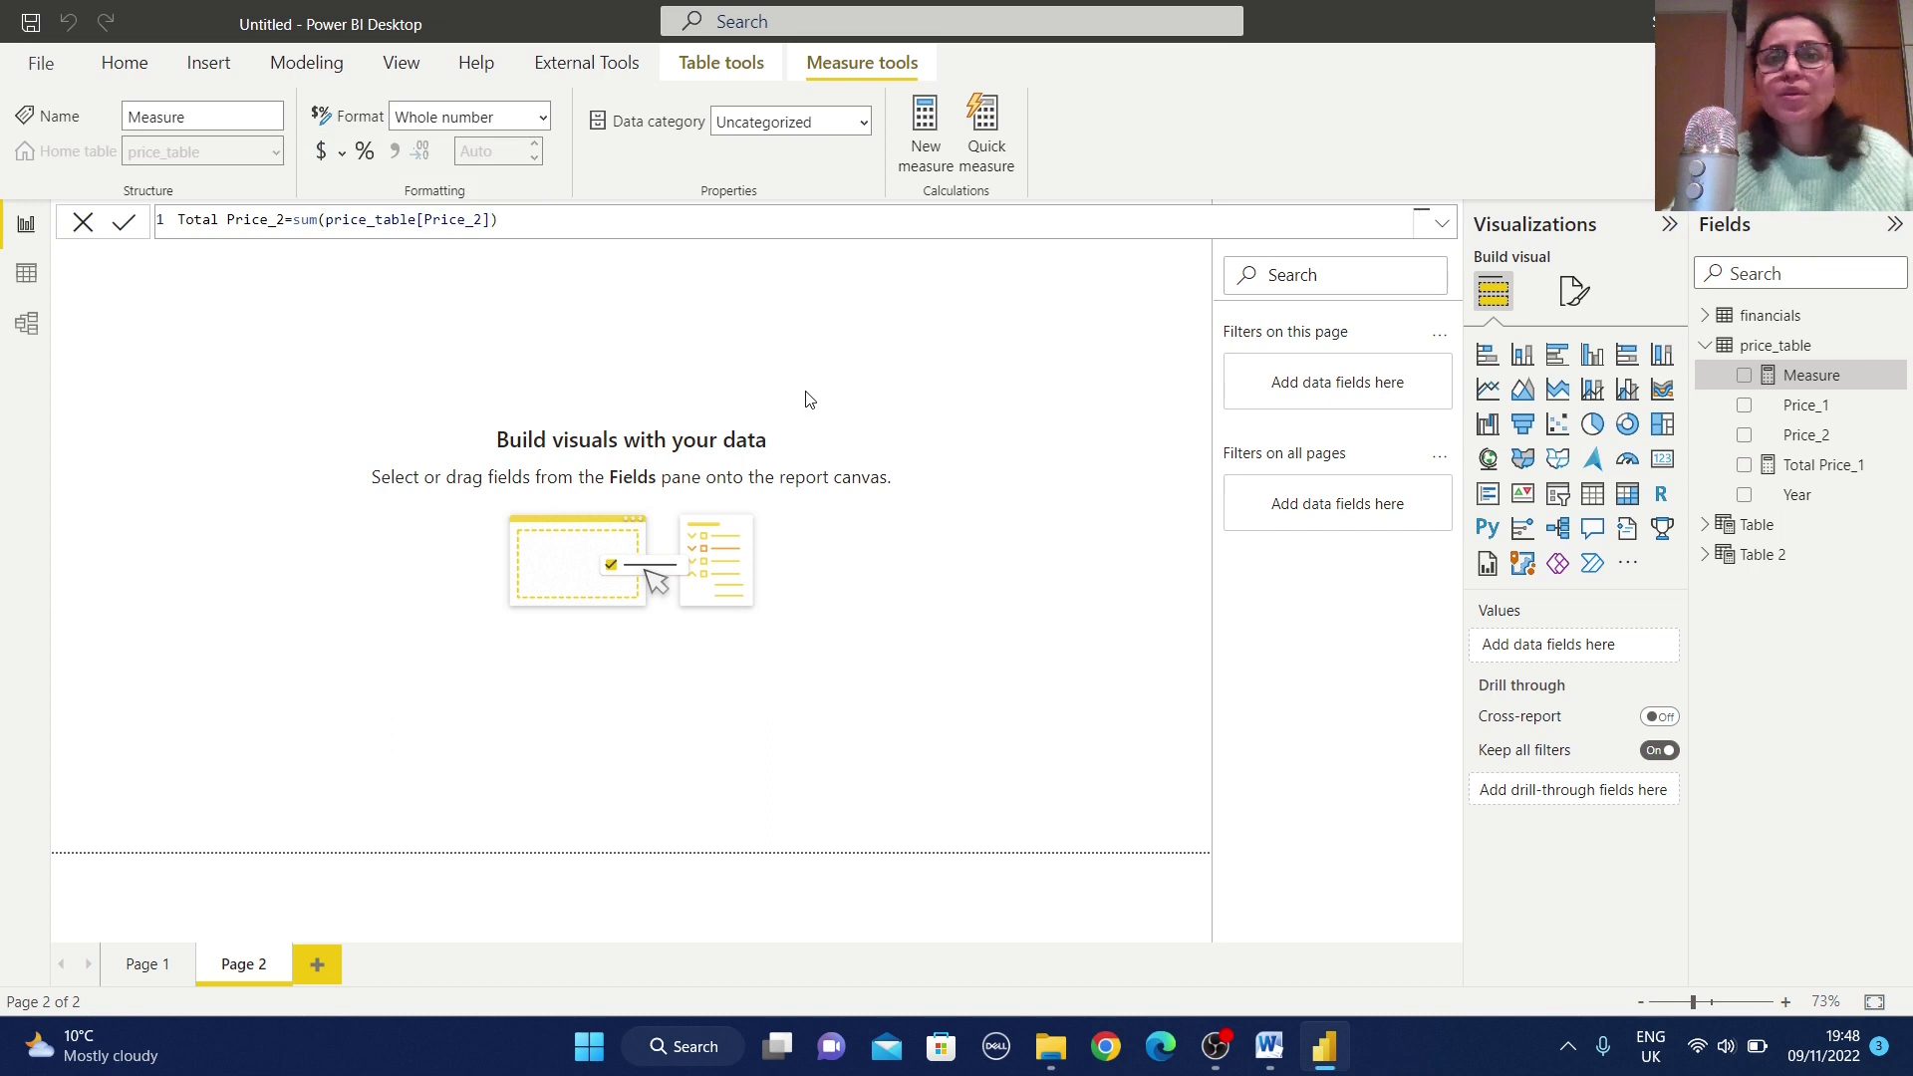
key(Return)
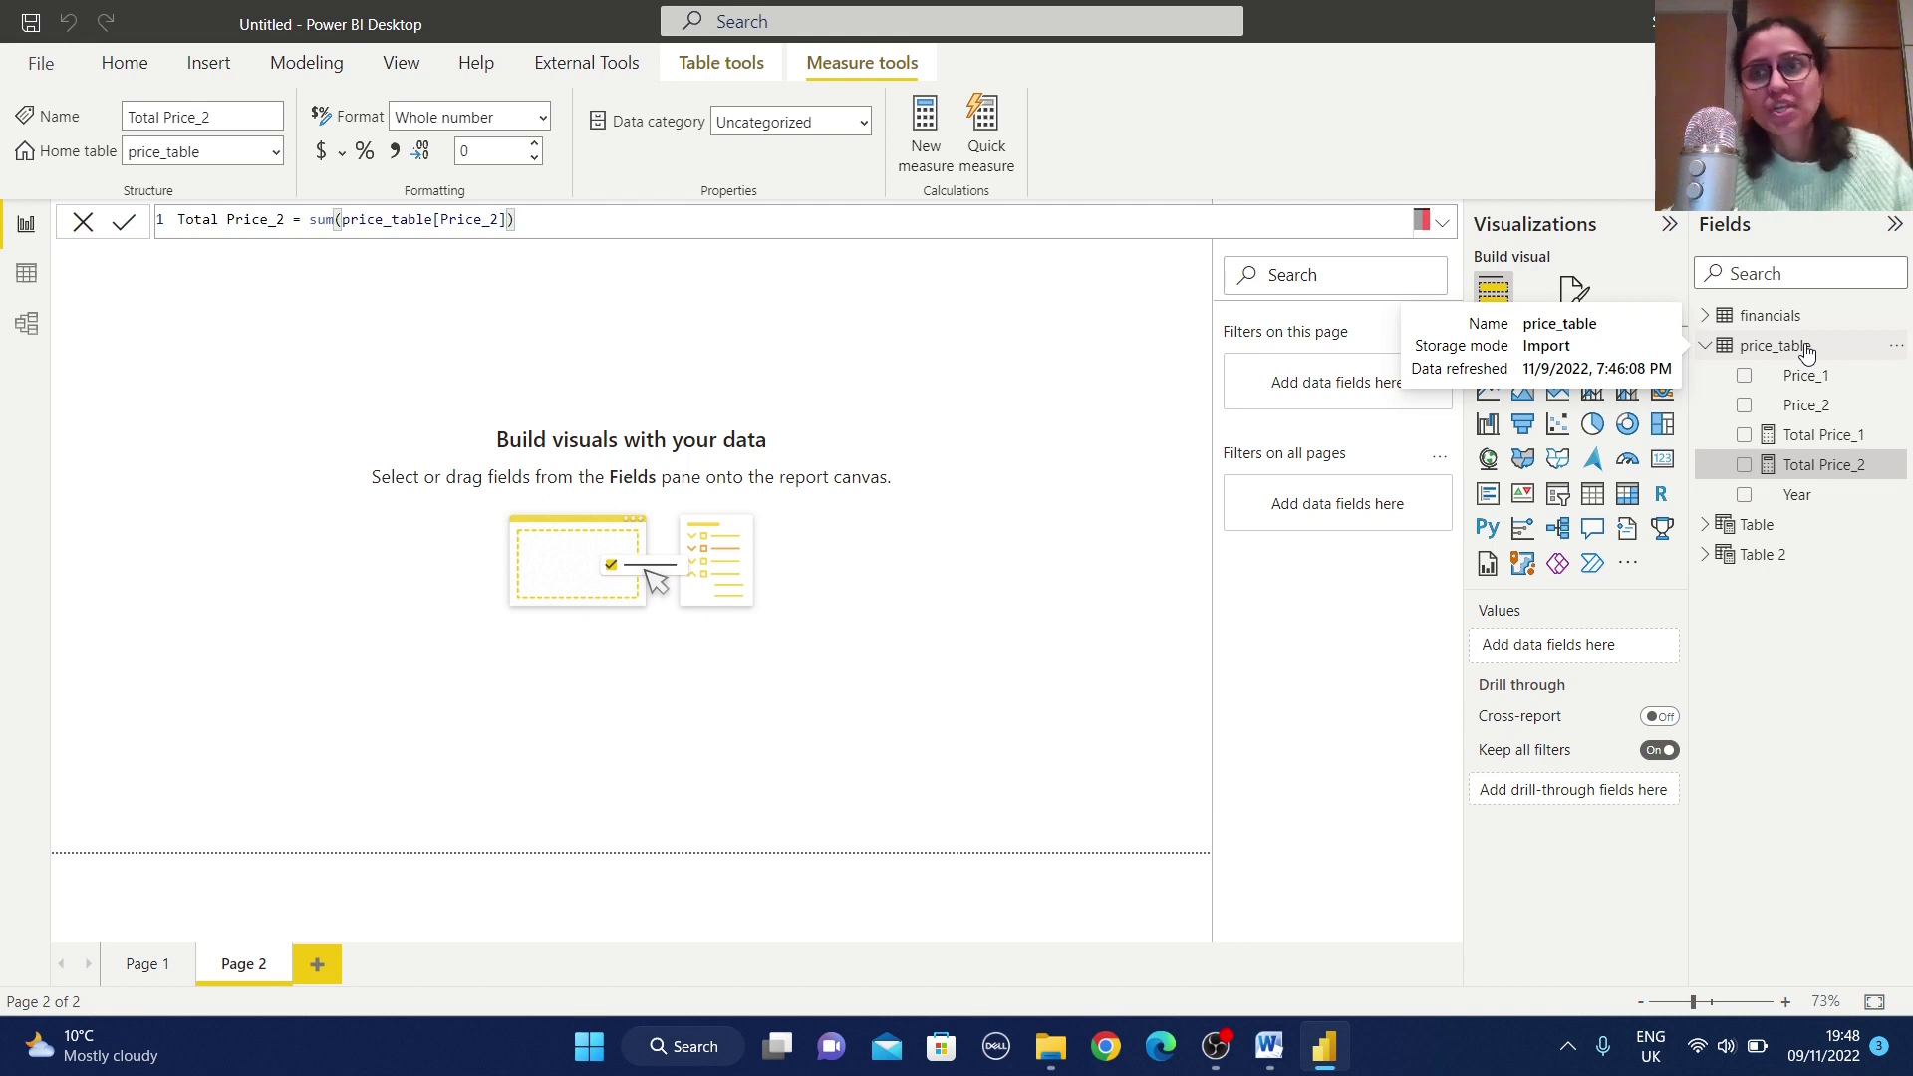
Step: Start a new measure in price_table and name it Total Price_3
click(1807, 353)
click(1896, 346)
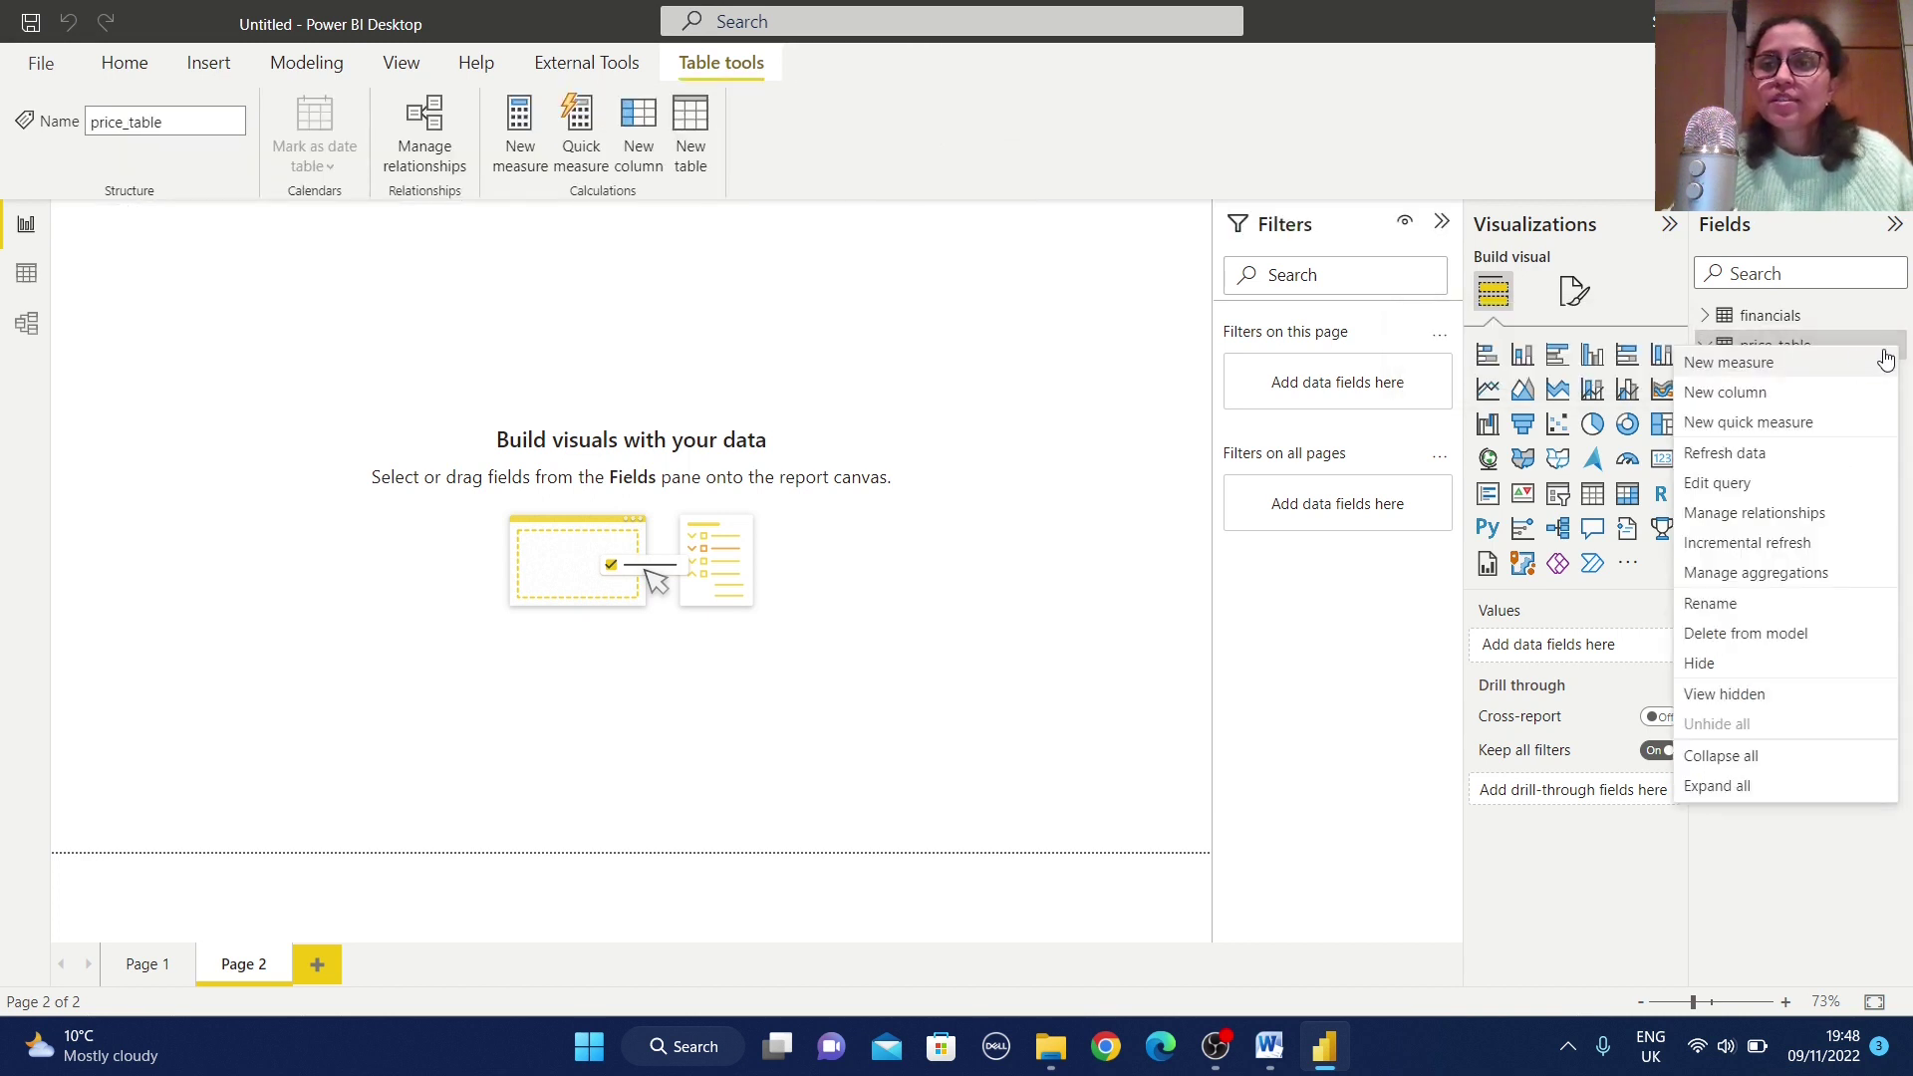
key(Escape)
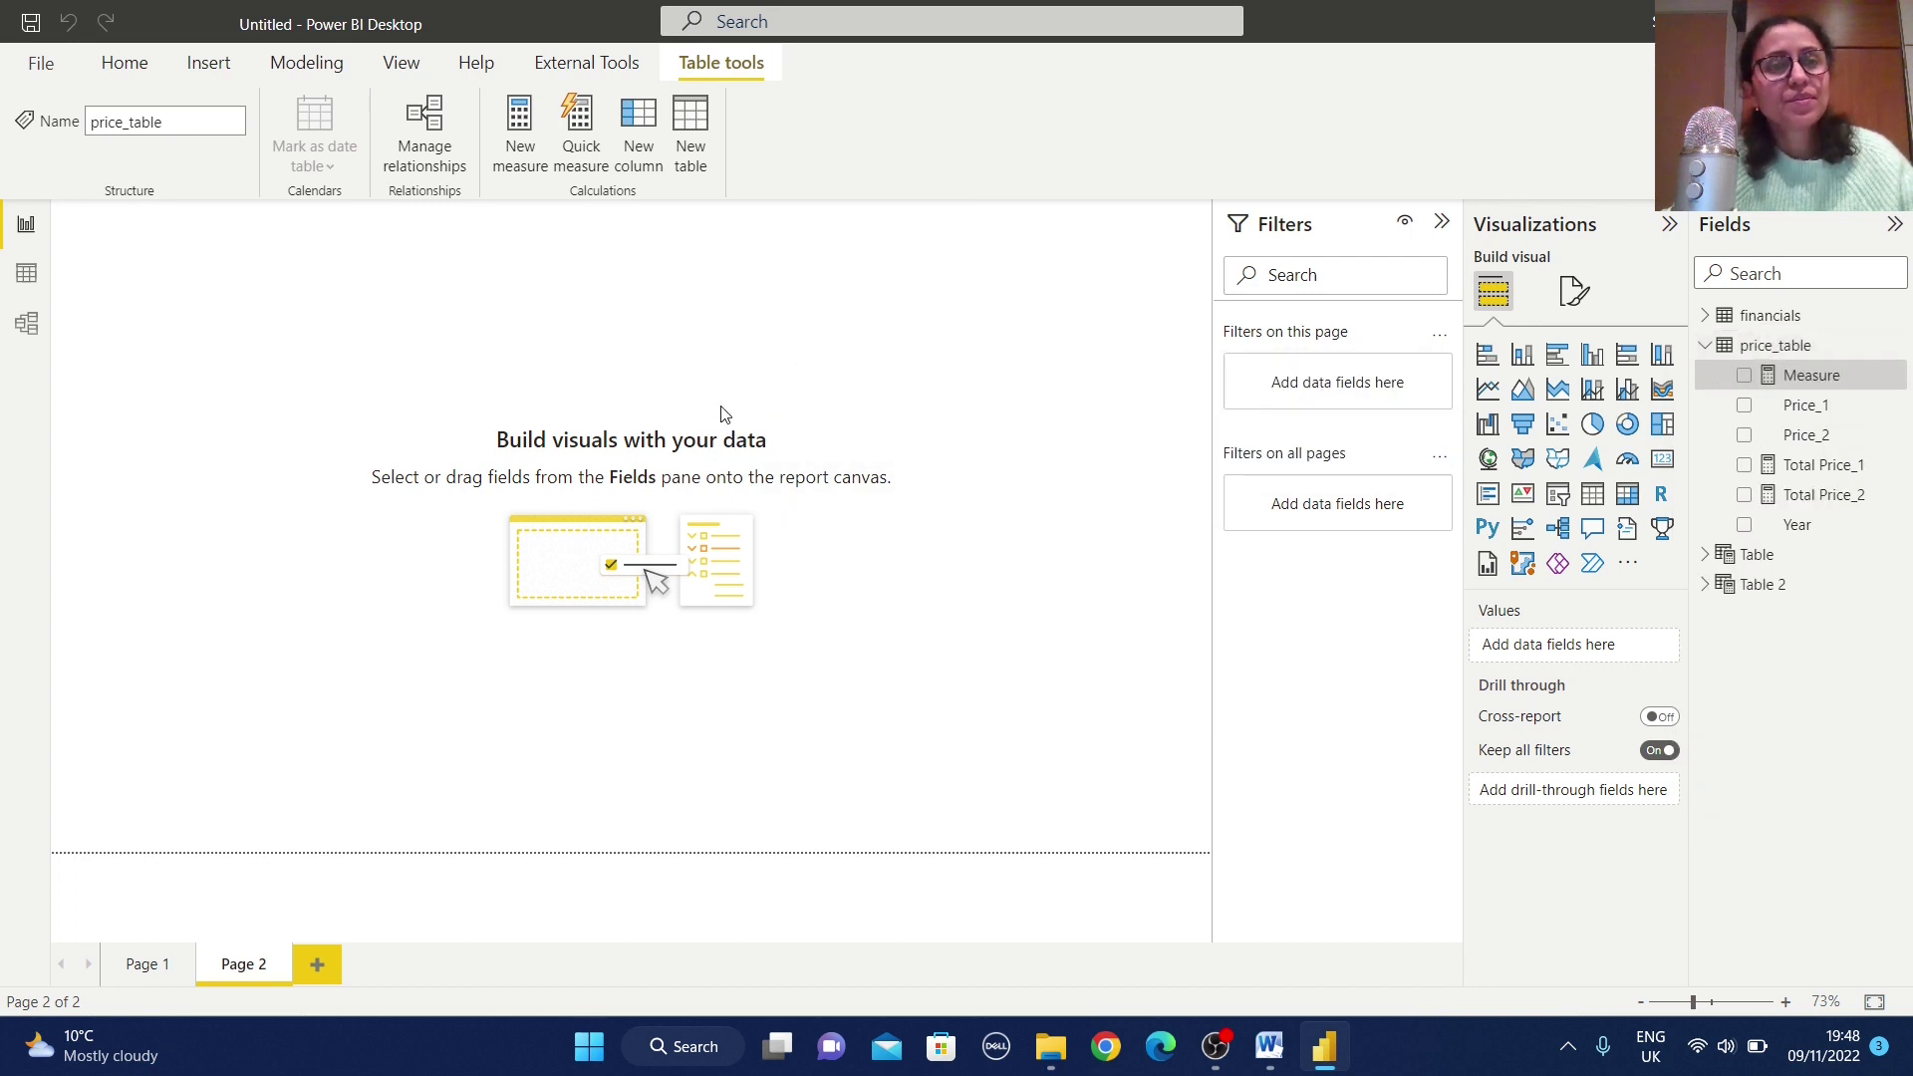
text(T)
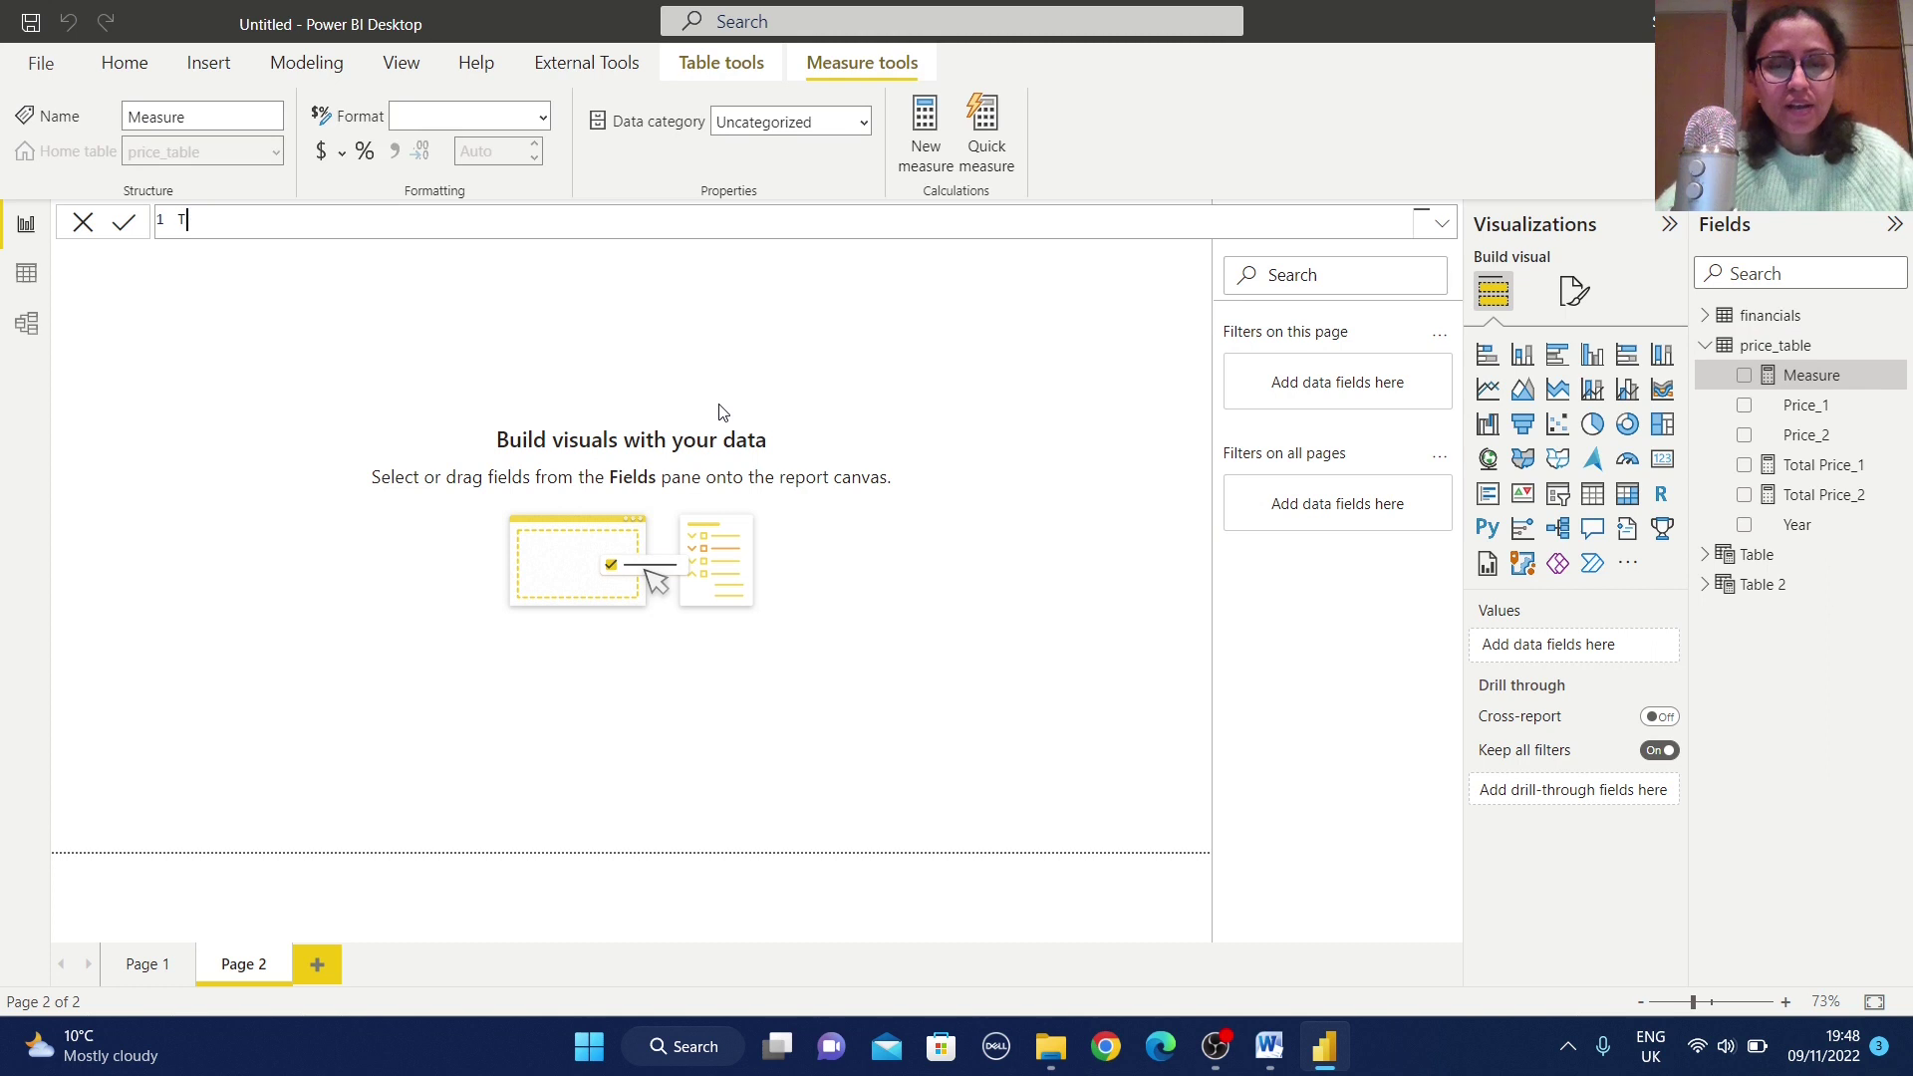
text(otal Price_3=)
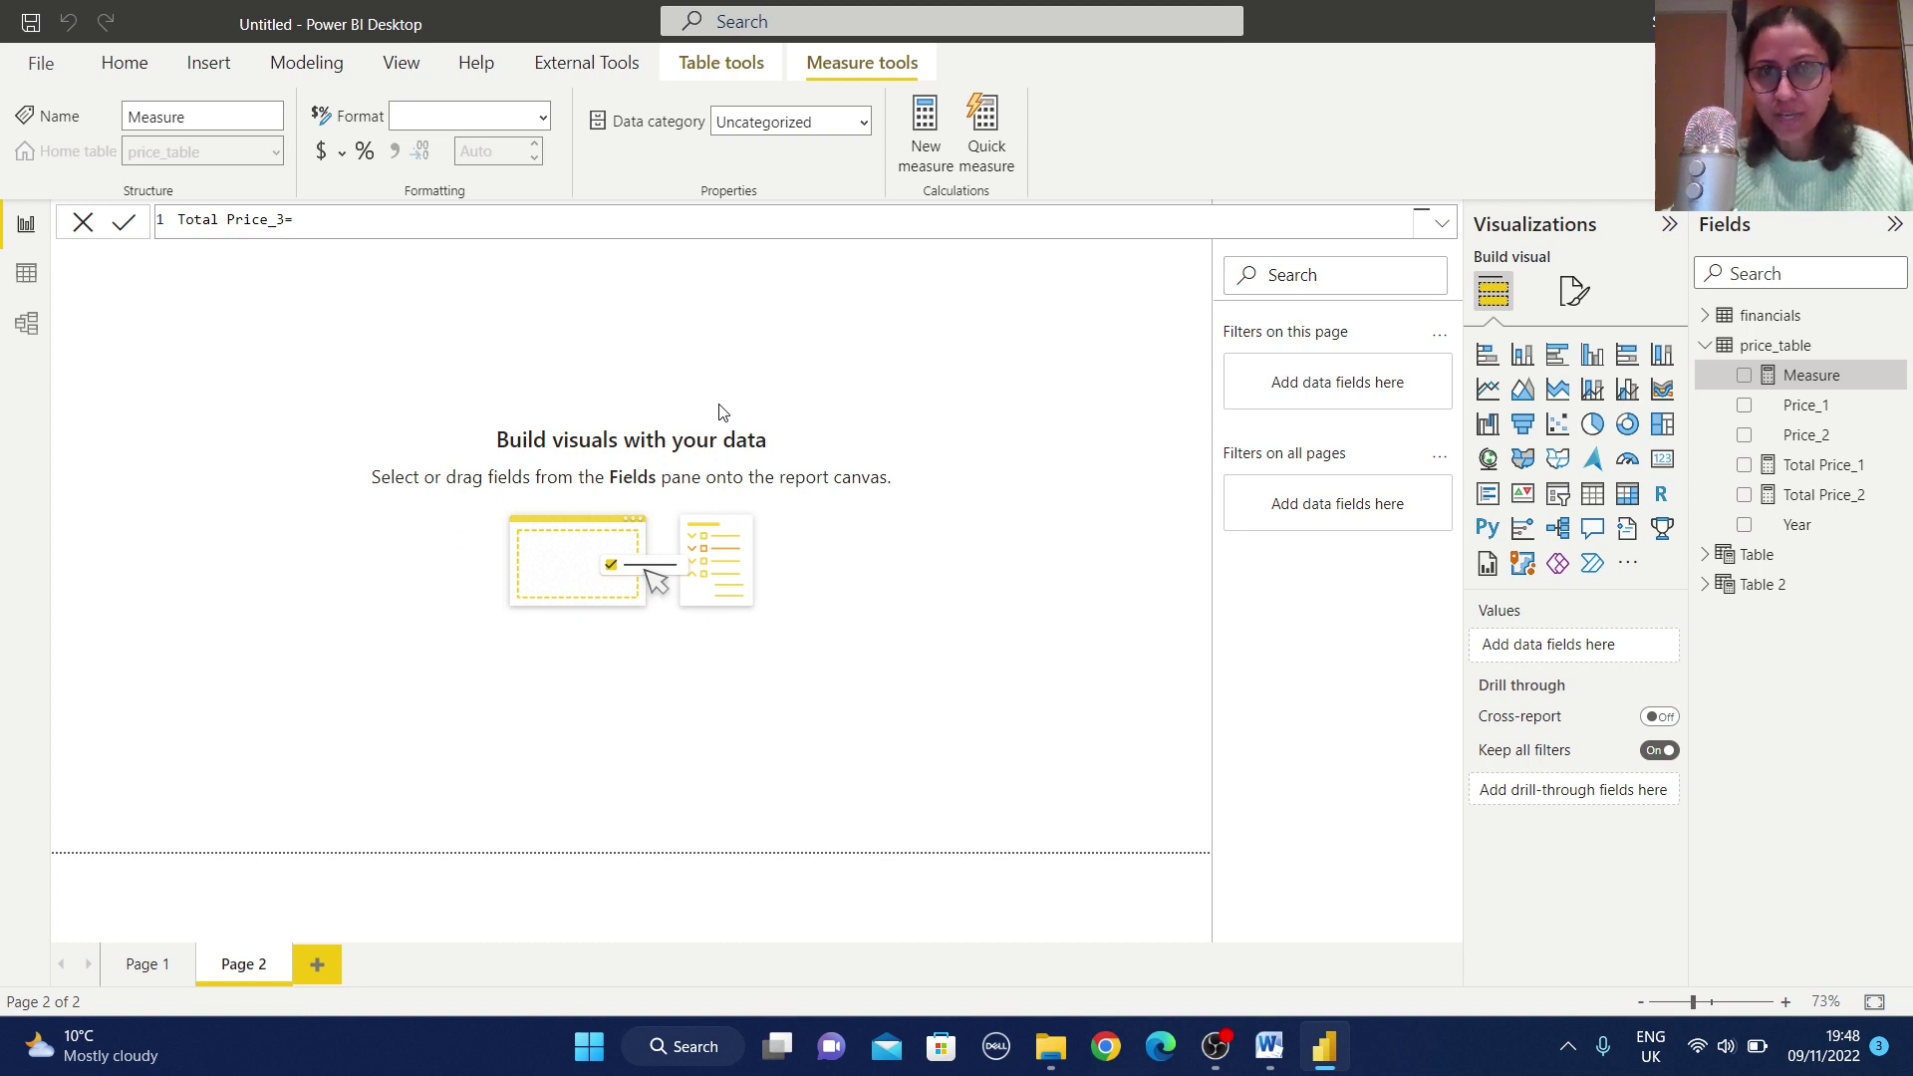
Step: Begin the Total Price_3 formula with an IF whose logical test is ISBLANK(price_table[Total Price_2])
text(I)
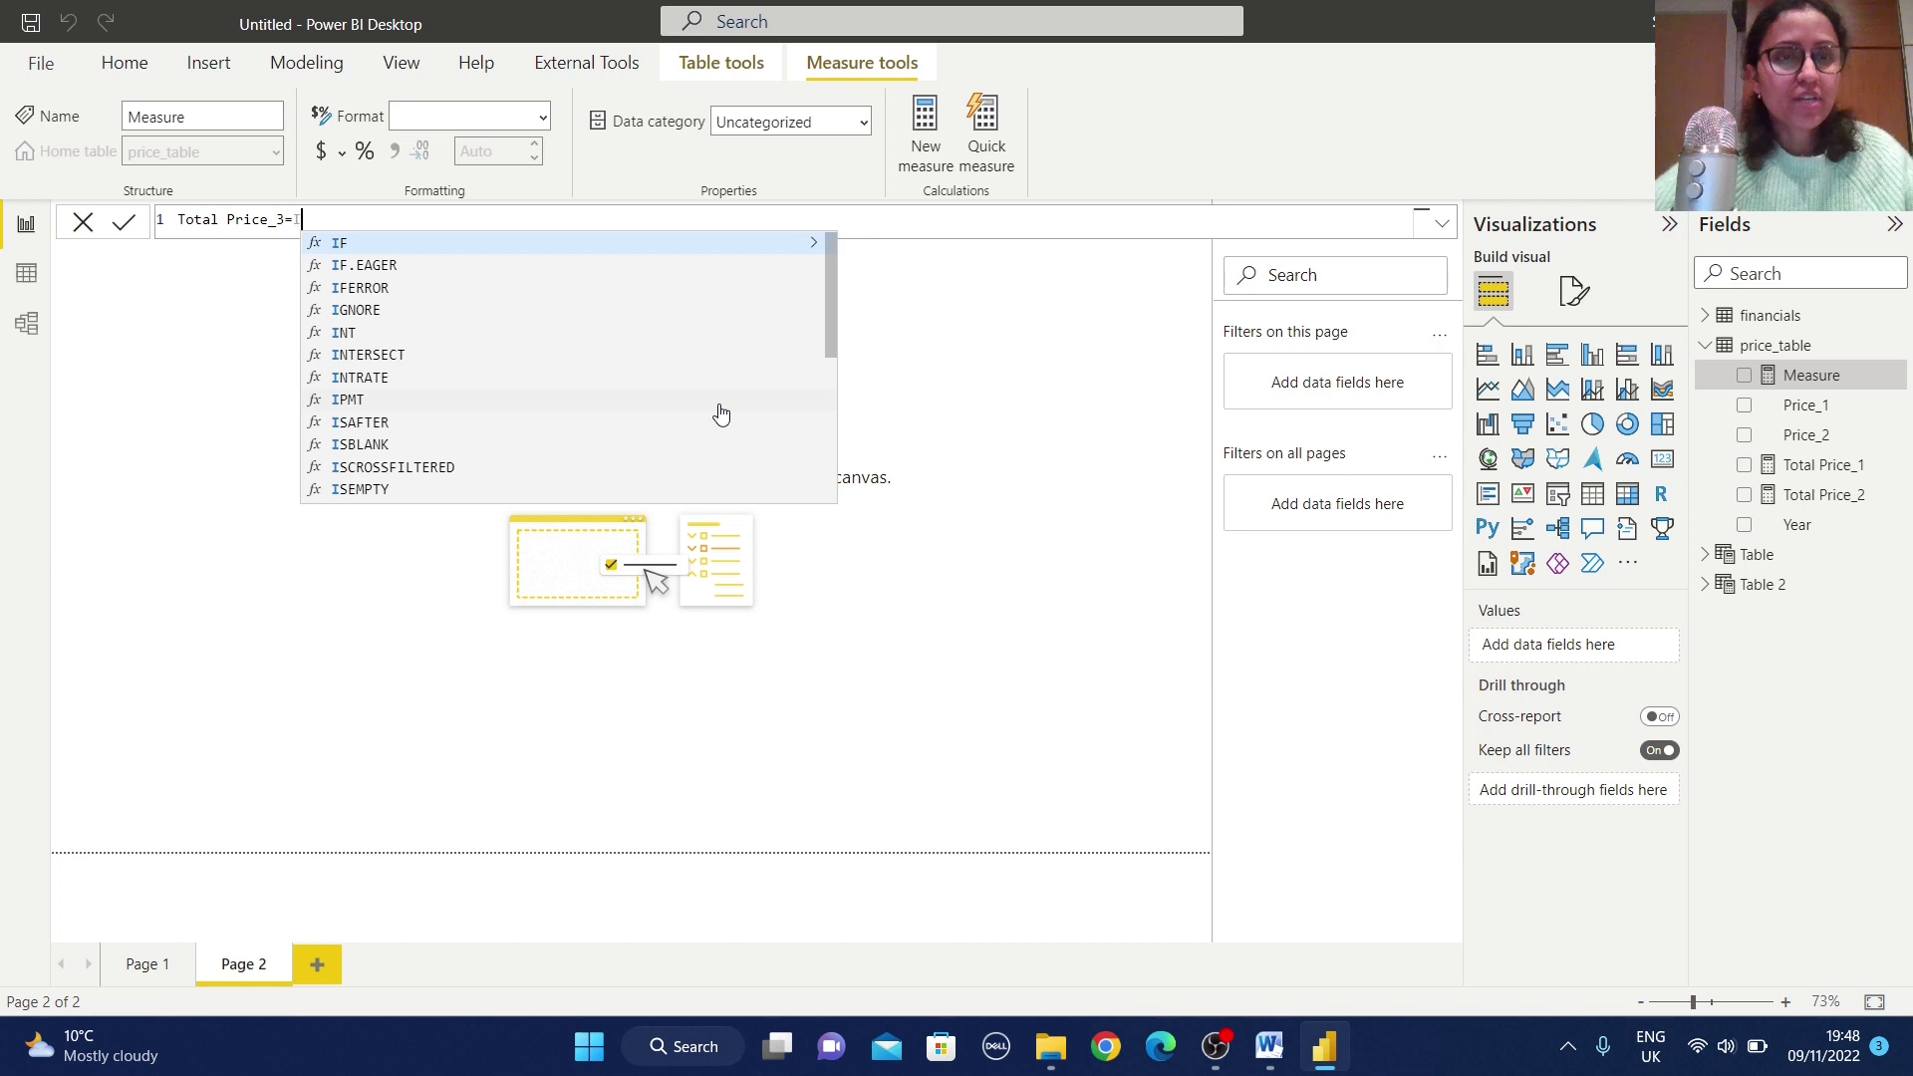
text(F()
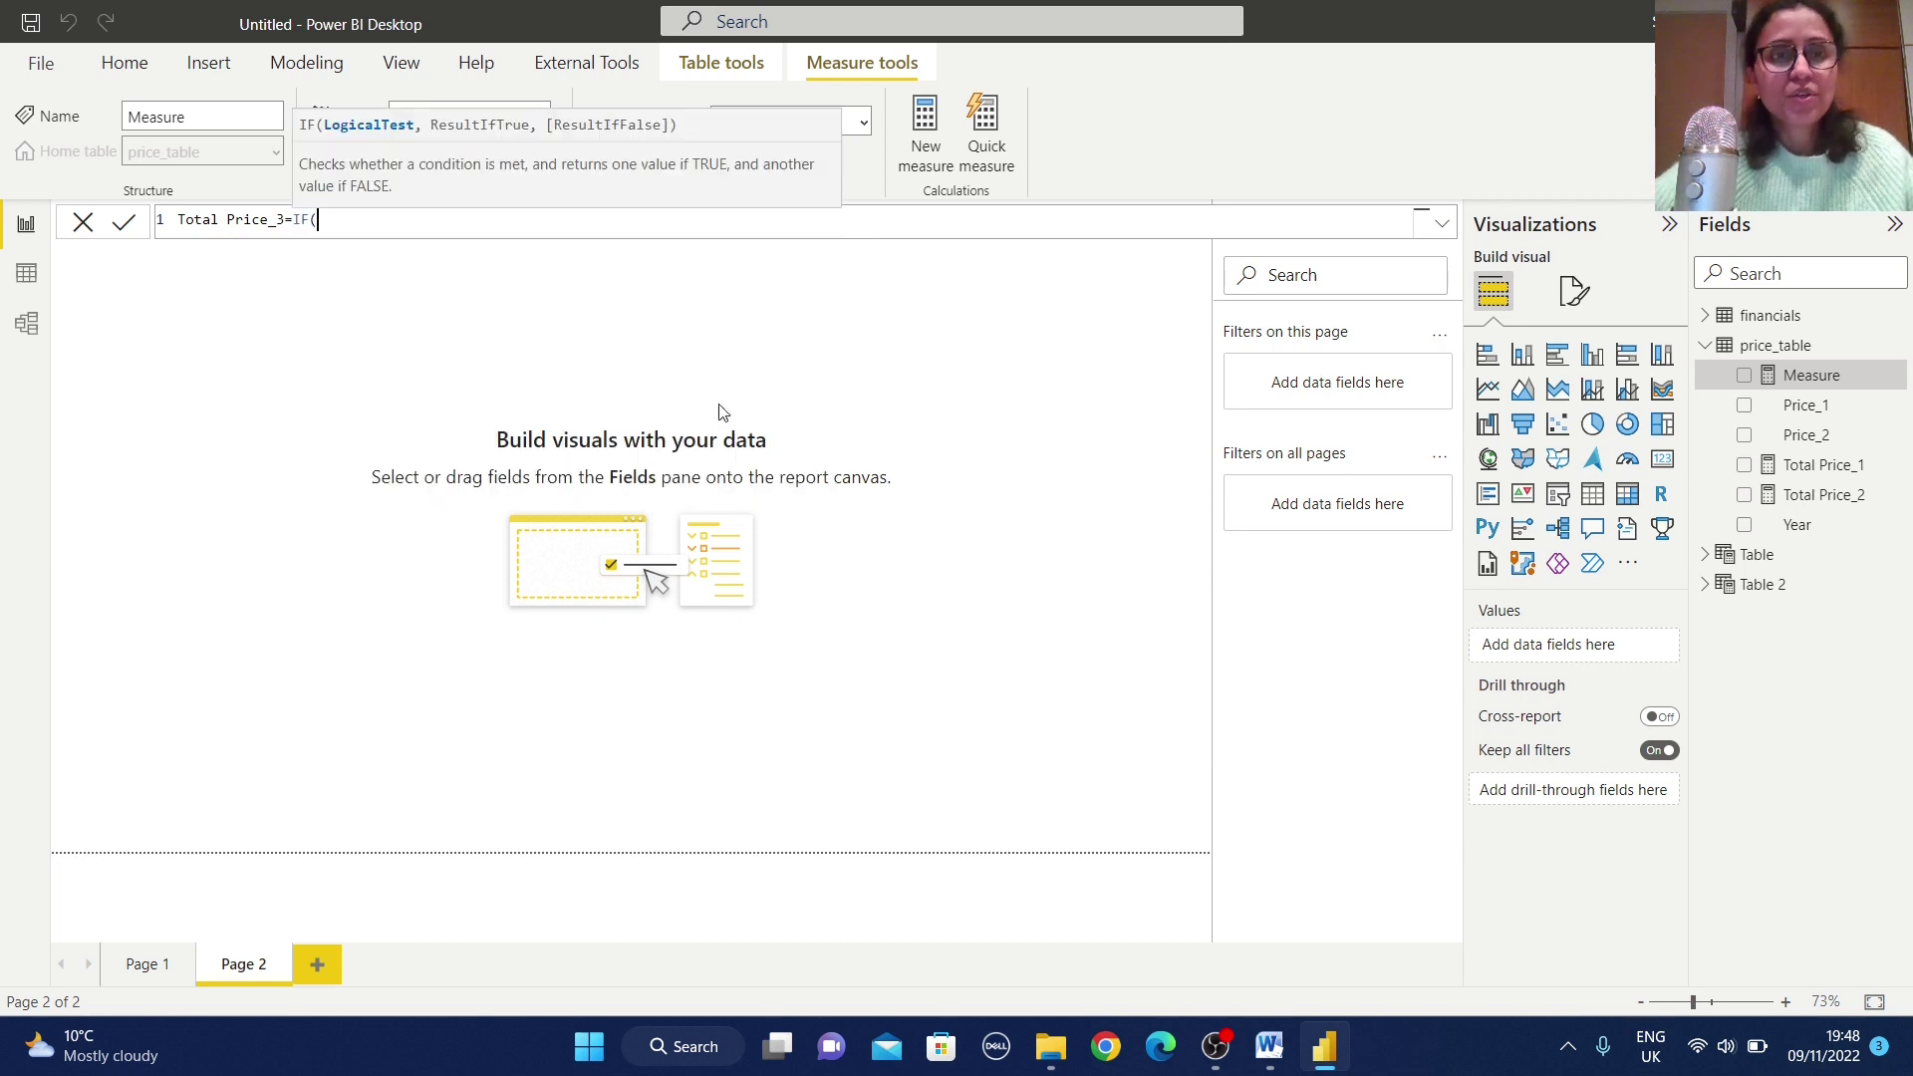
text(I)
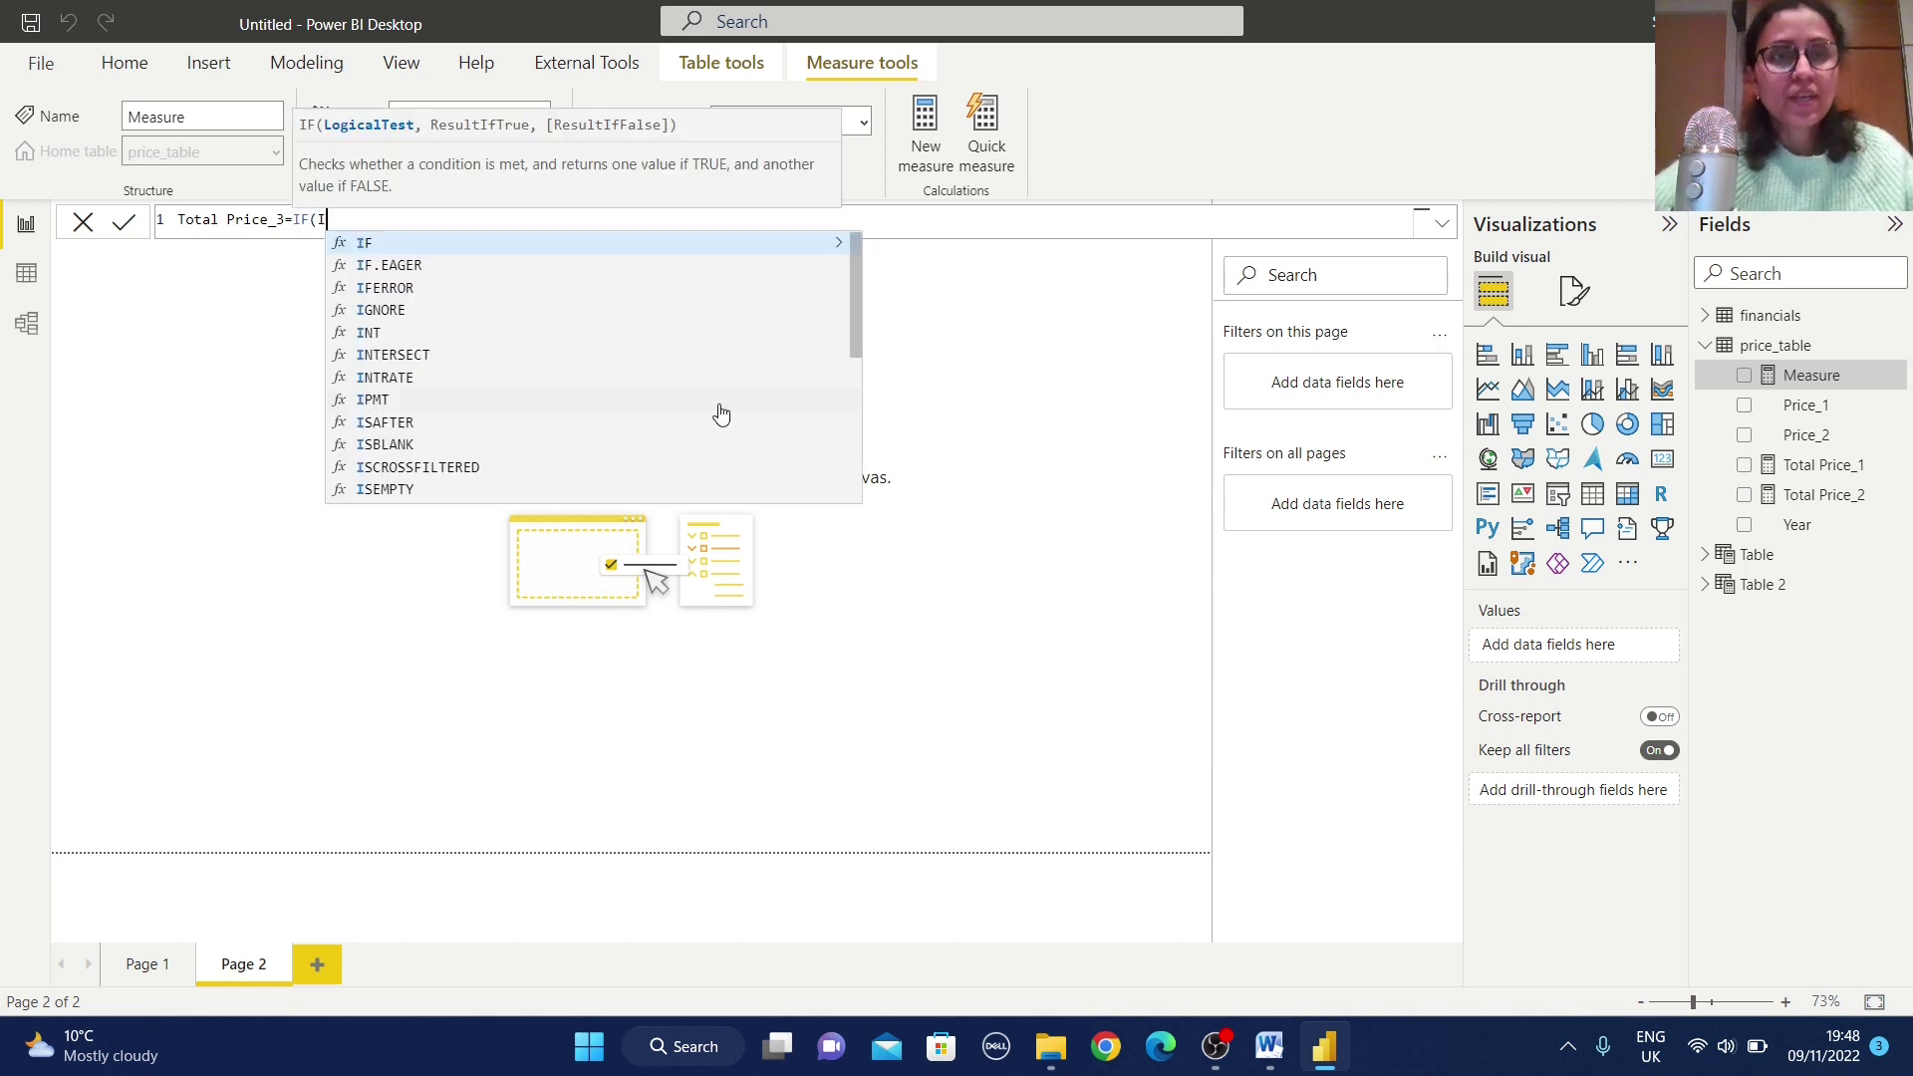
text(SB)
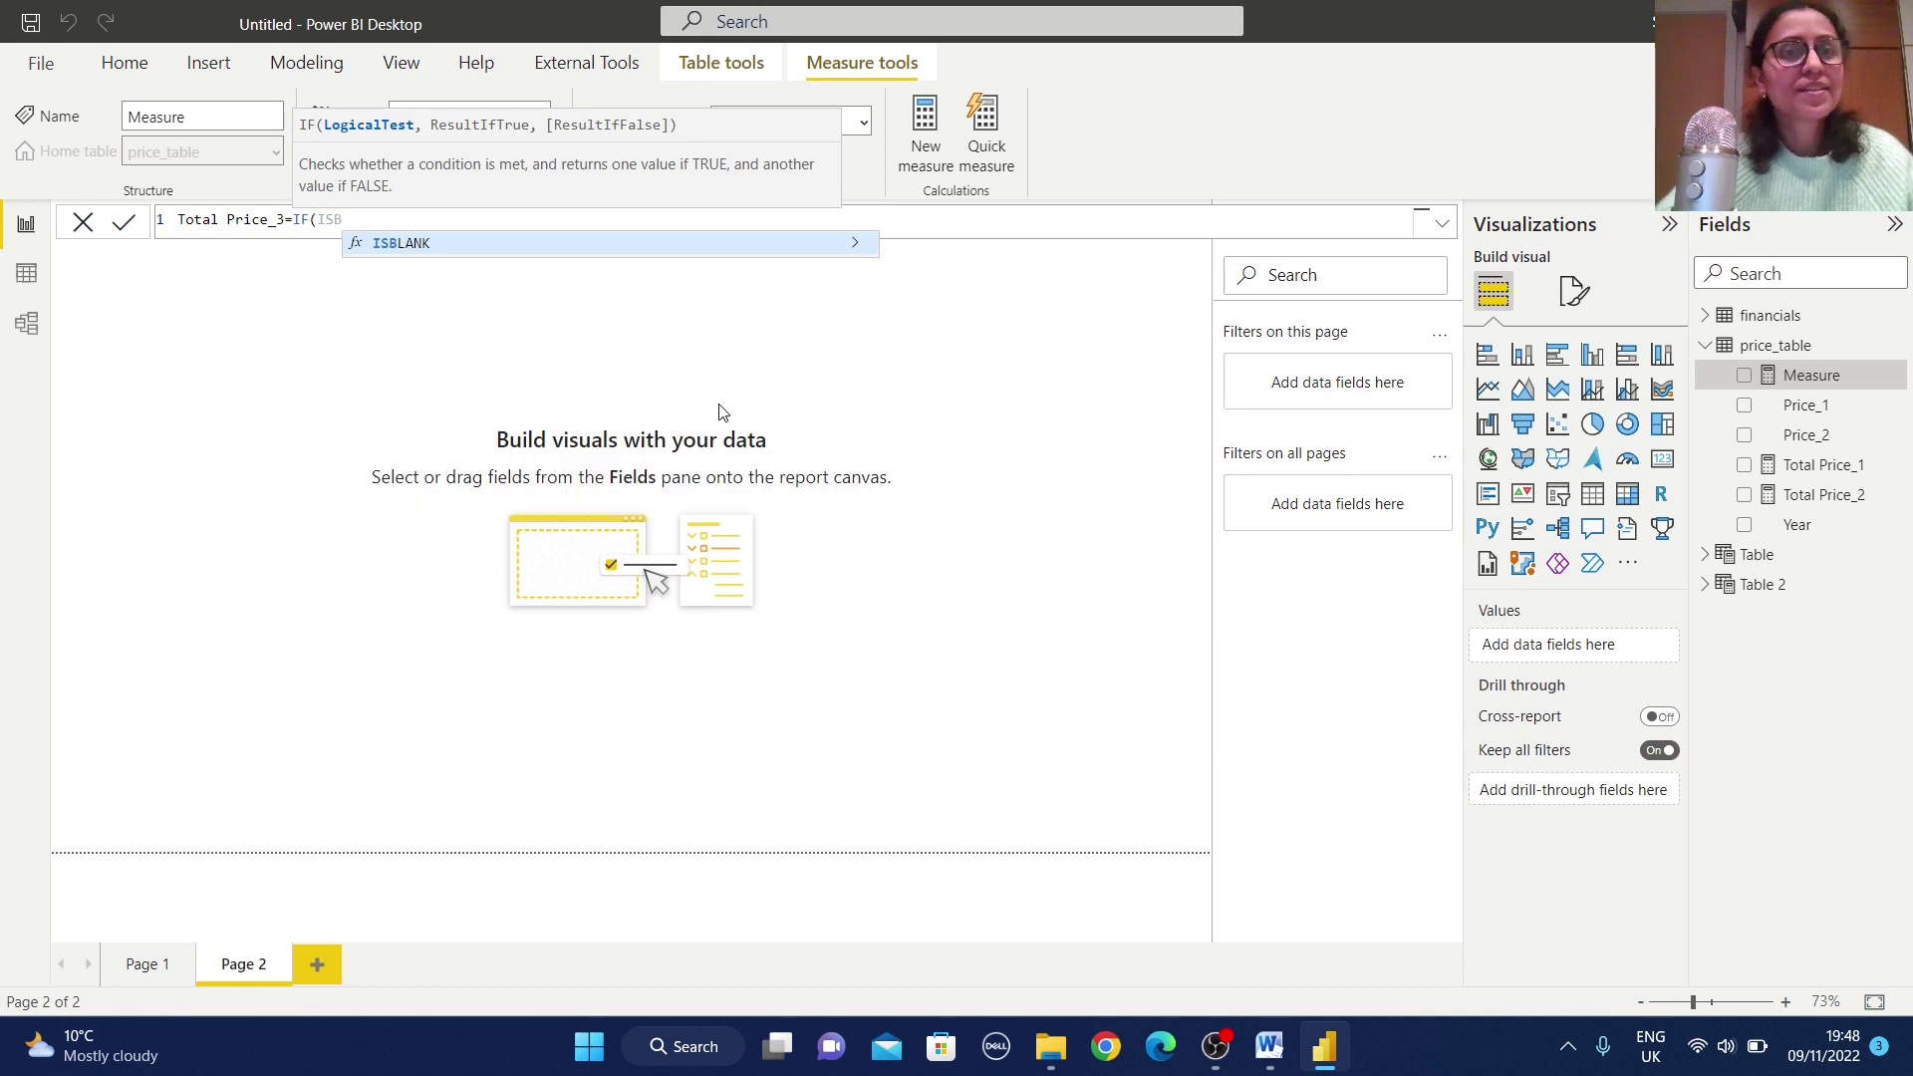
click(382, 244)
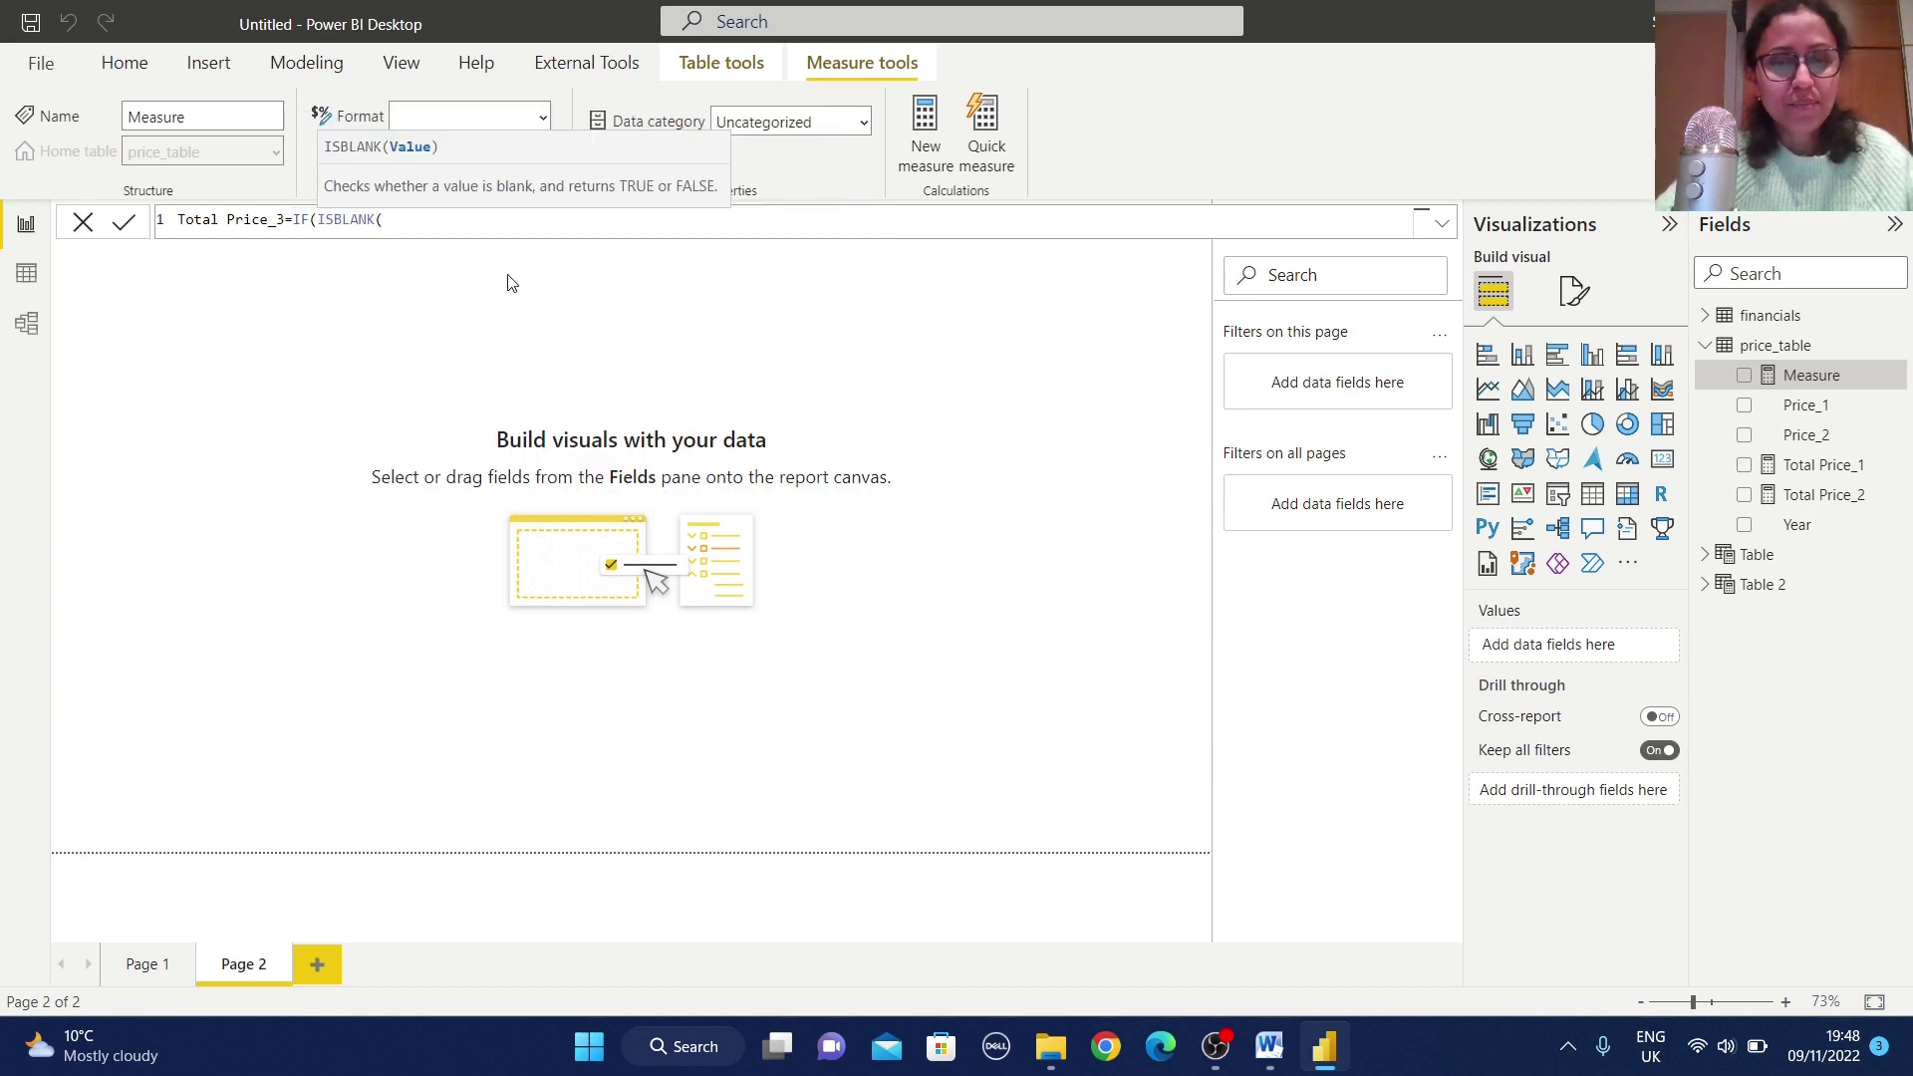
text(pri)
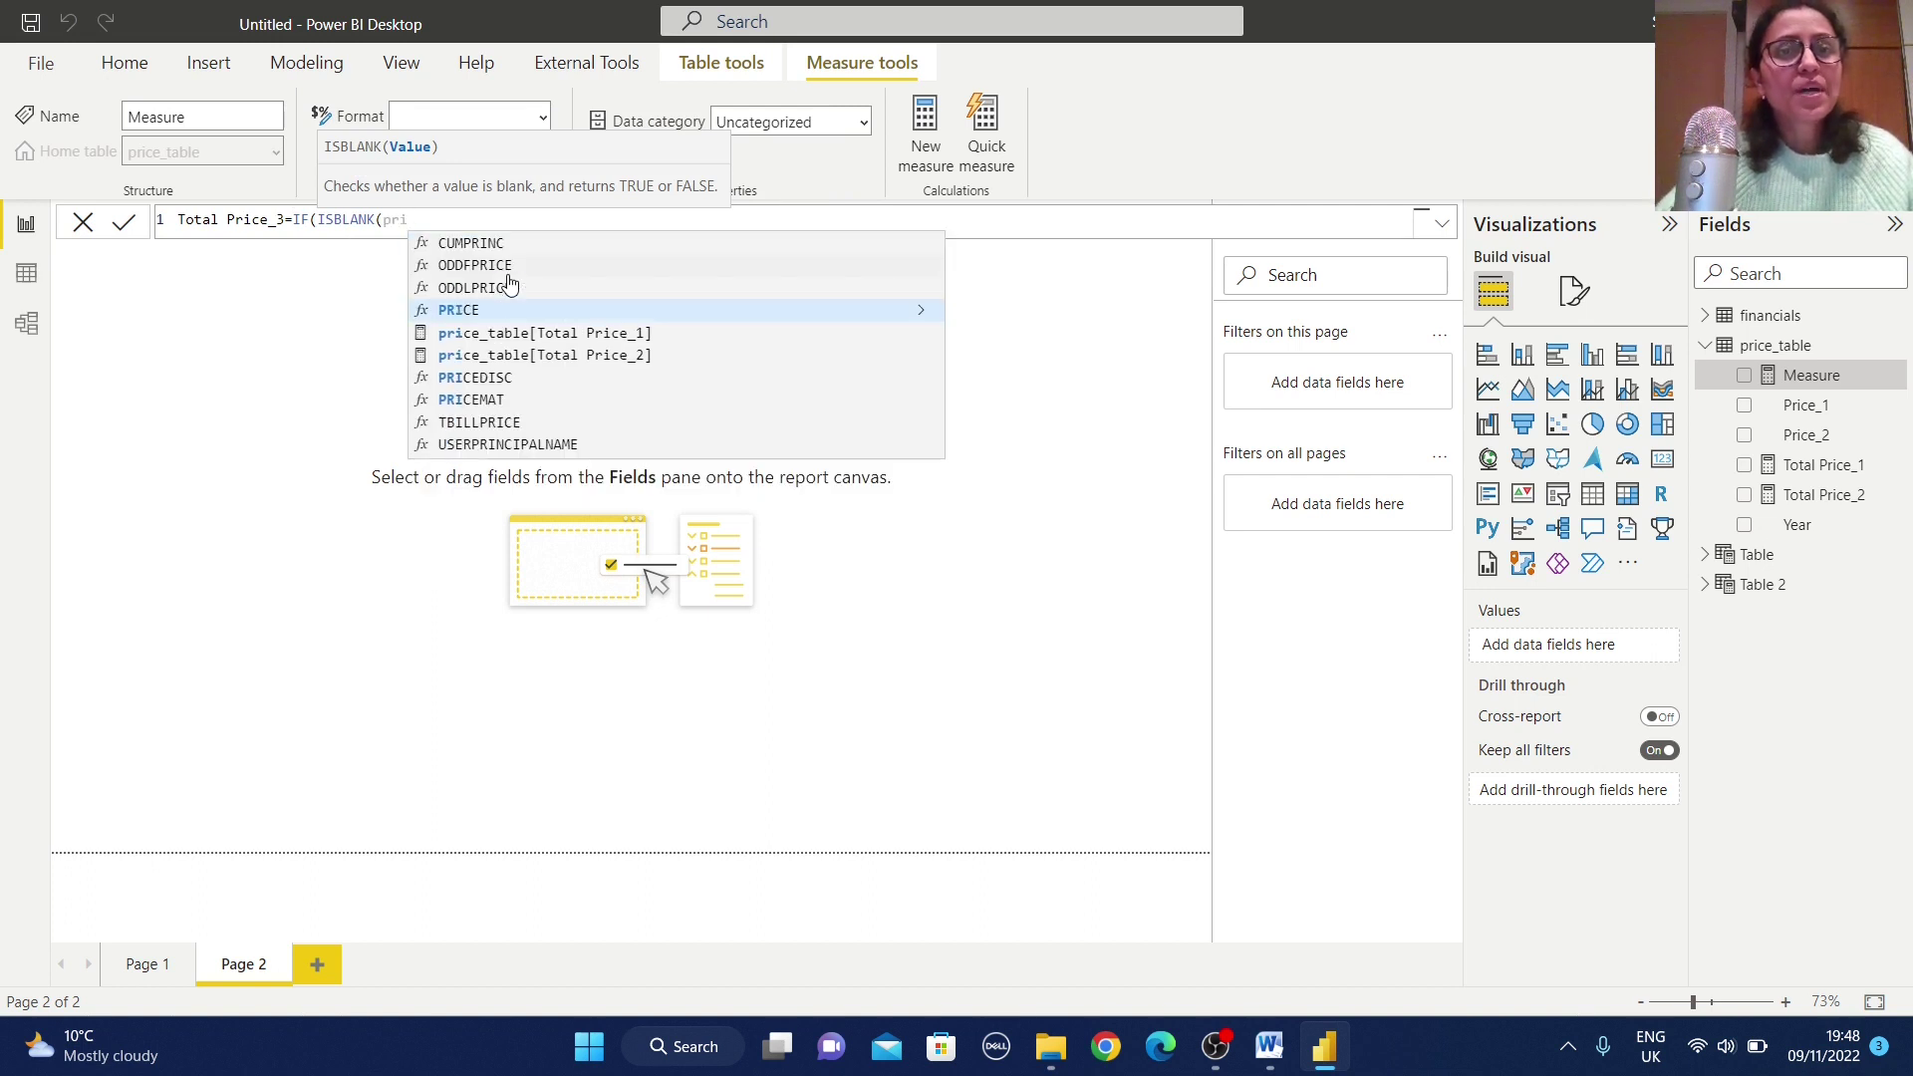
click(580, 358)
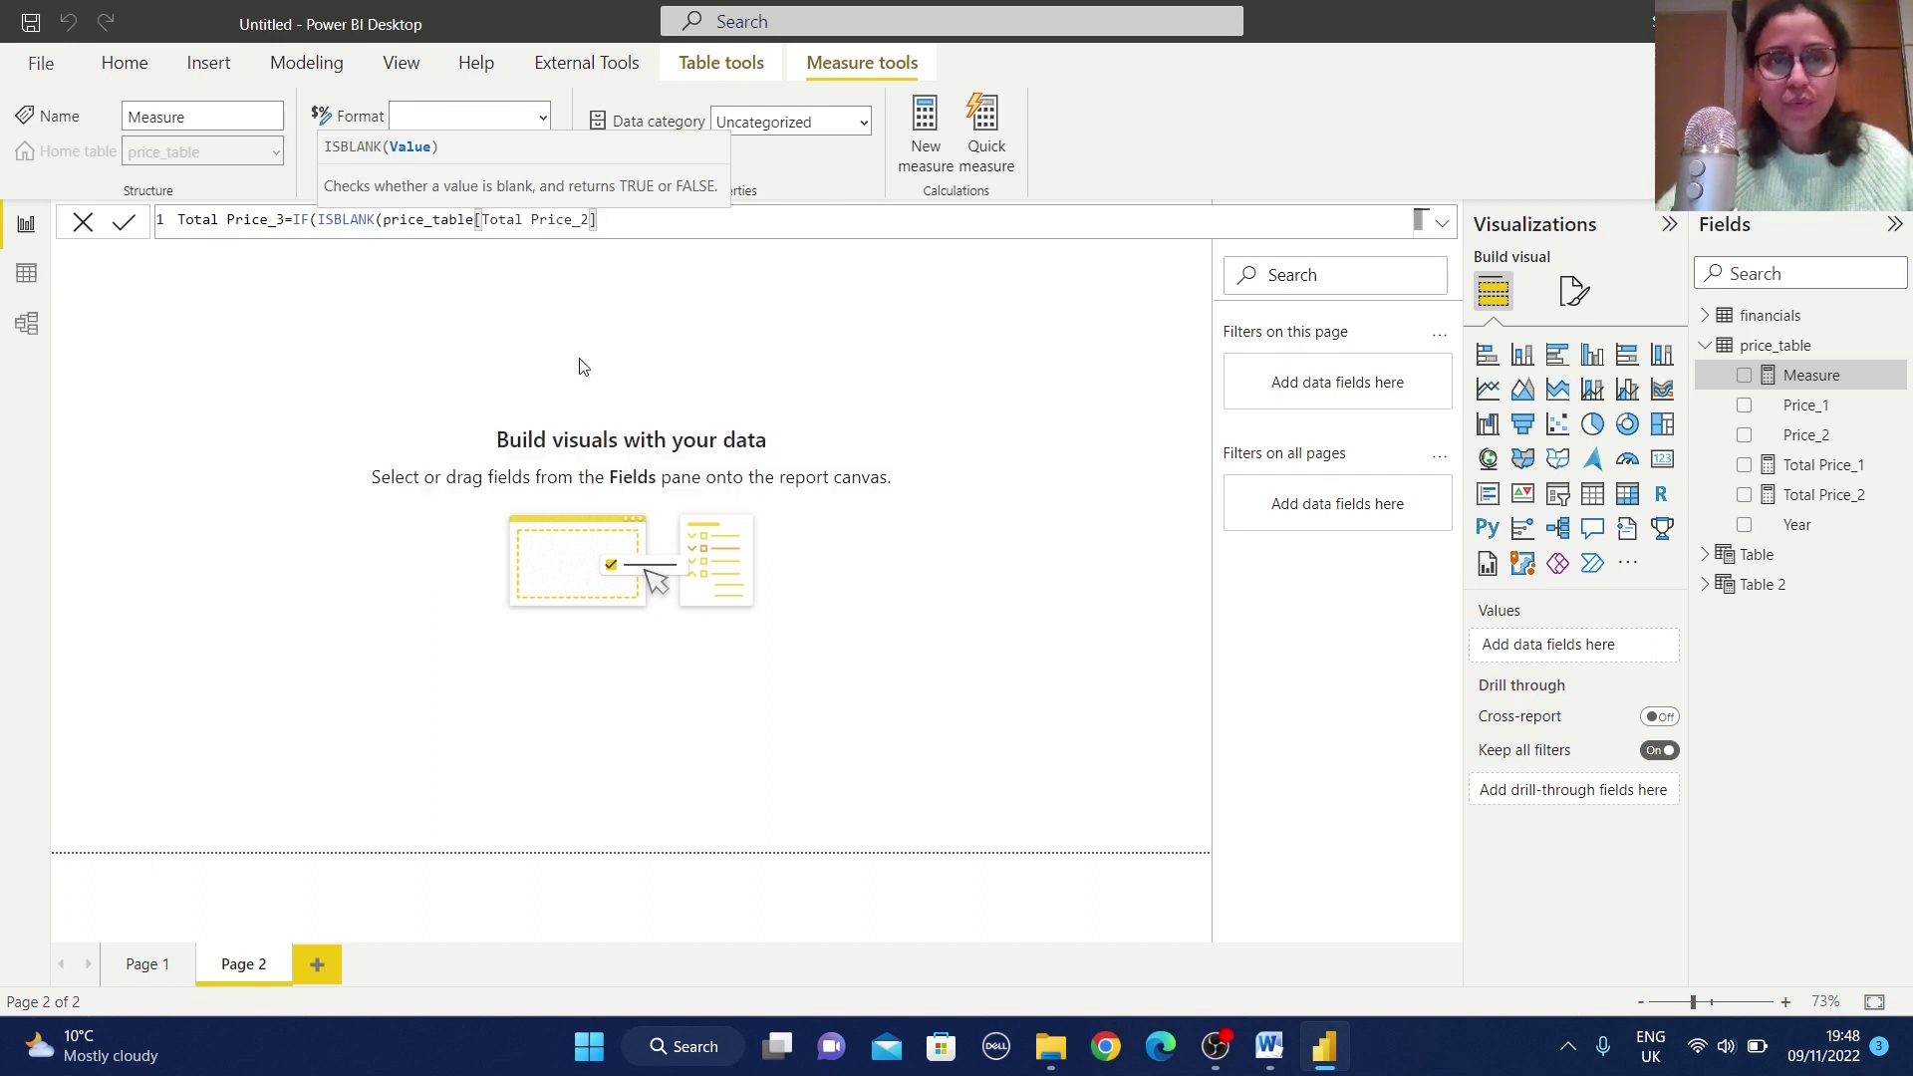
text())
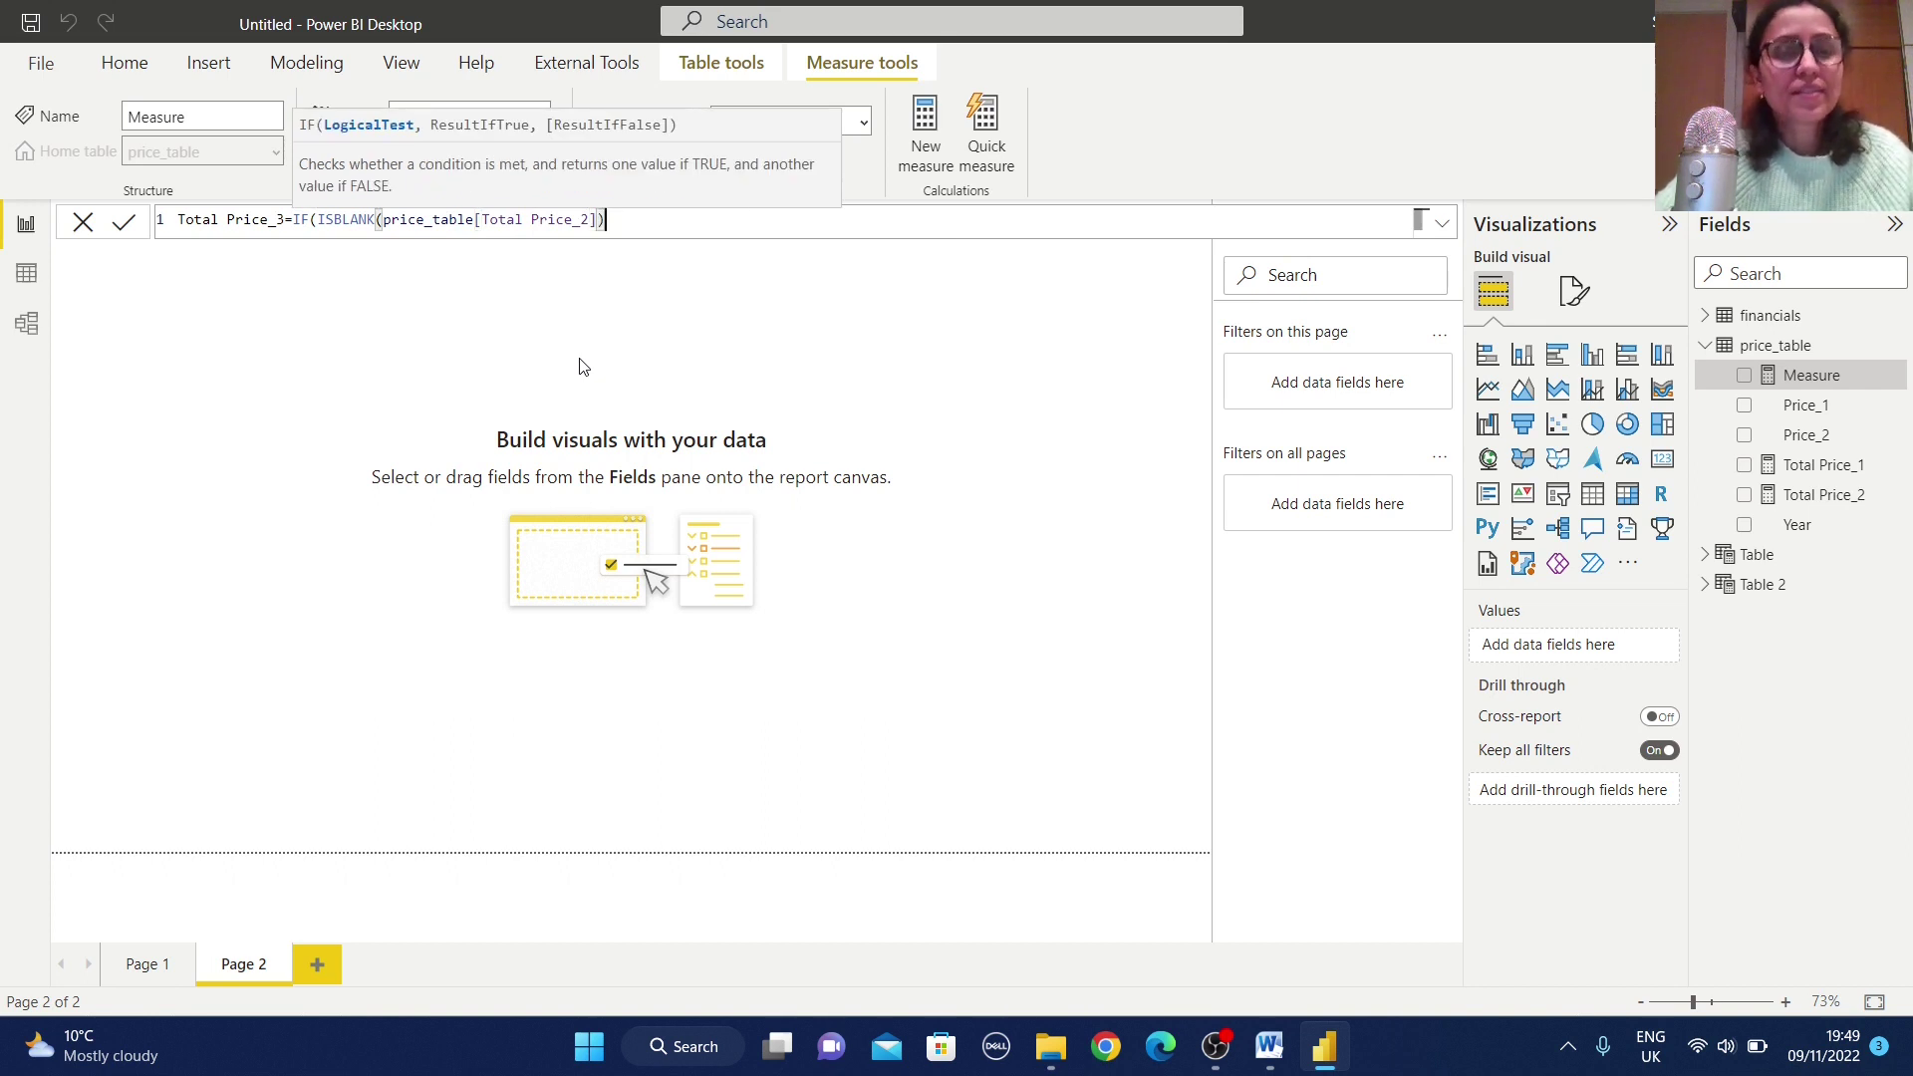
Step: Complete the IF with 1000 as the true result and [Total Price_1]+100 as the false result, and commit the measure
text(,)
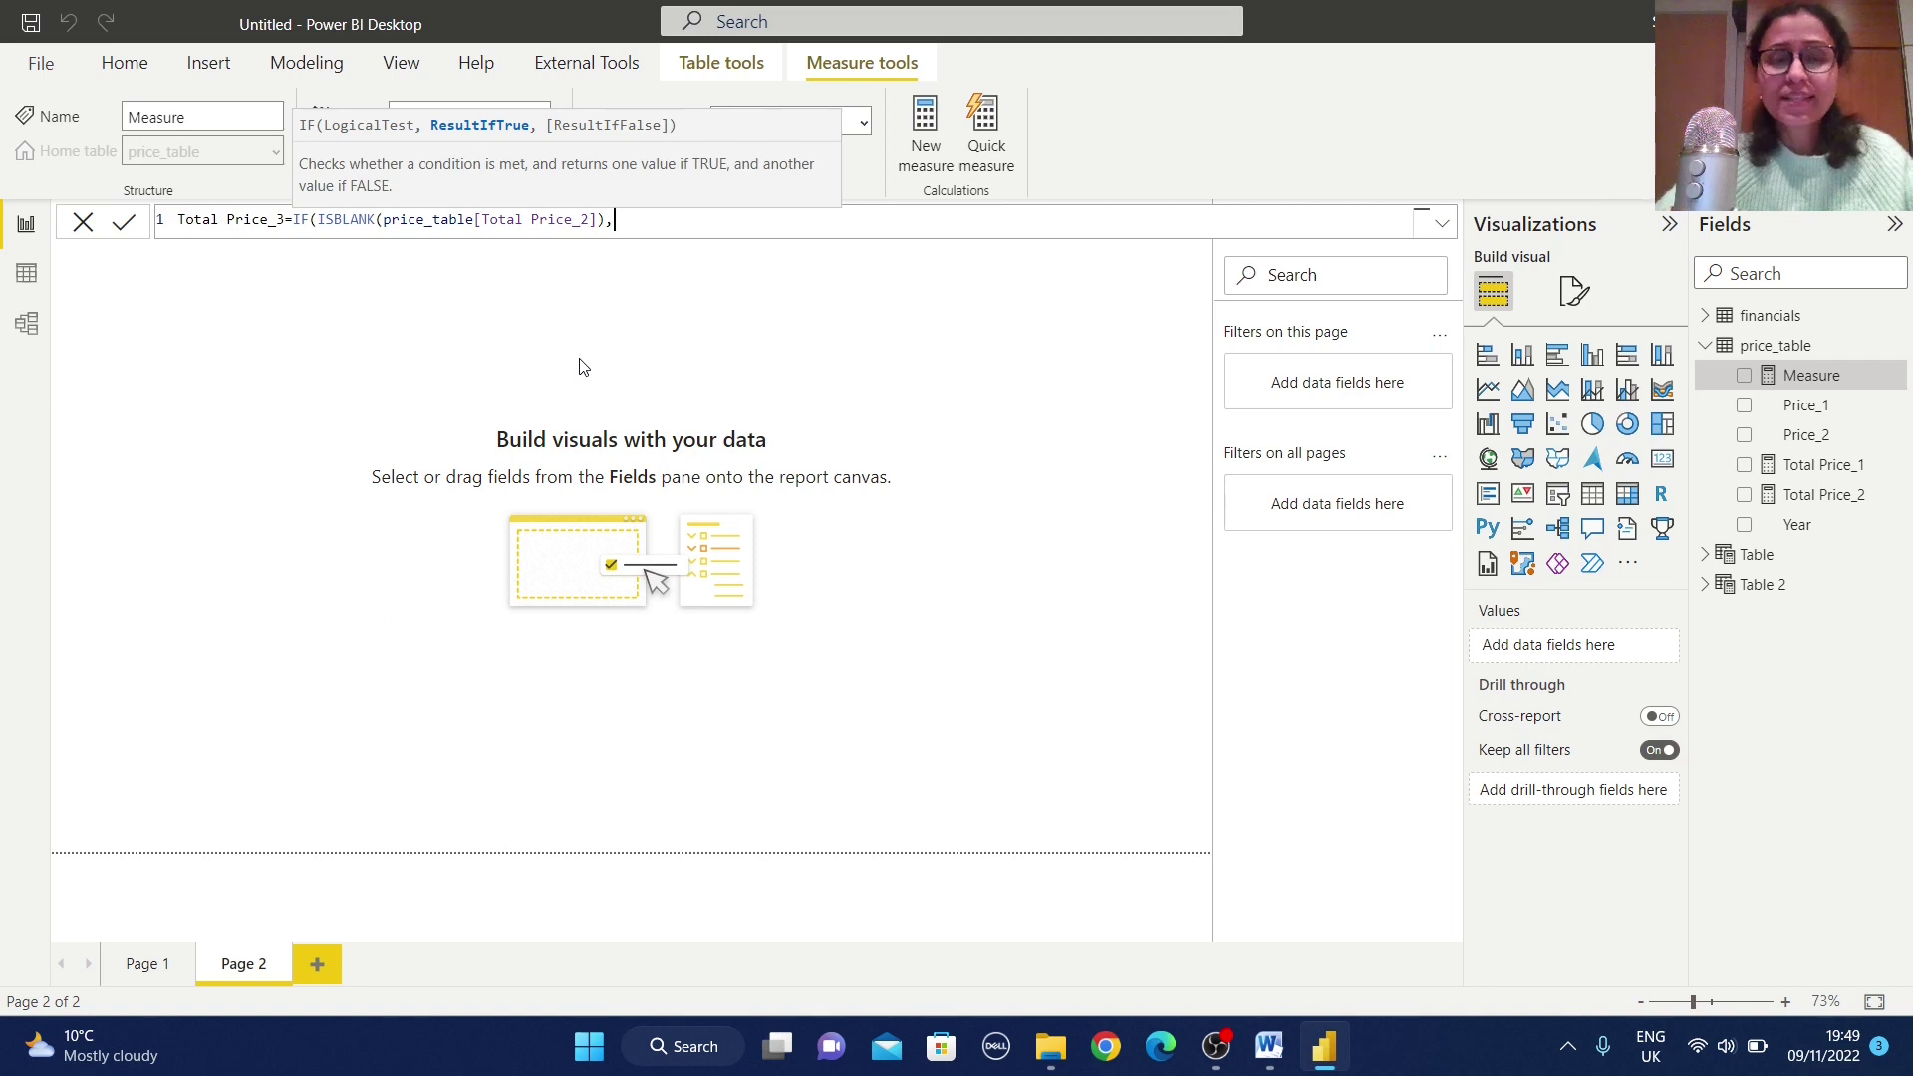
text(1000)
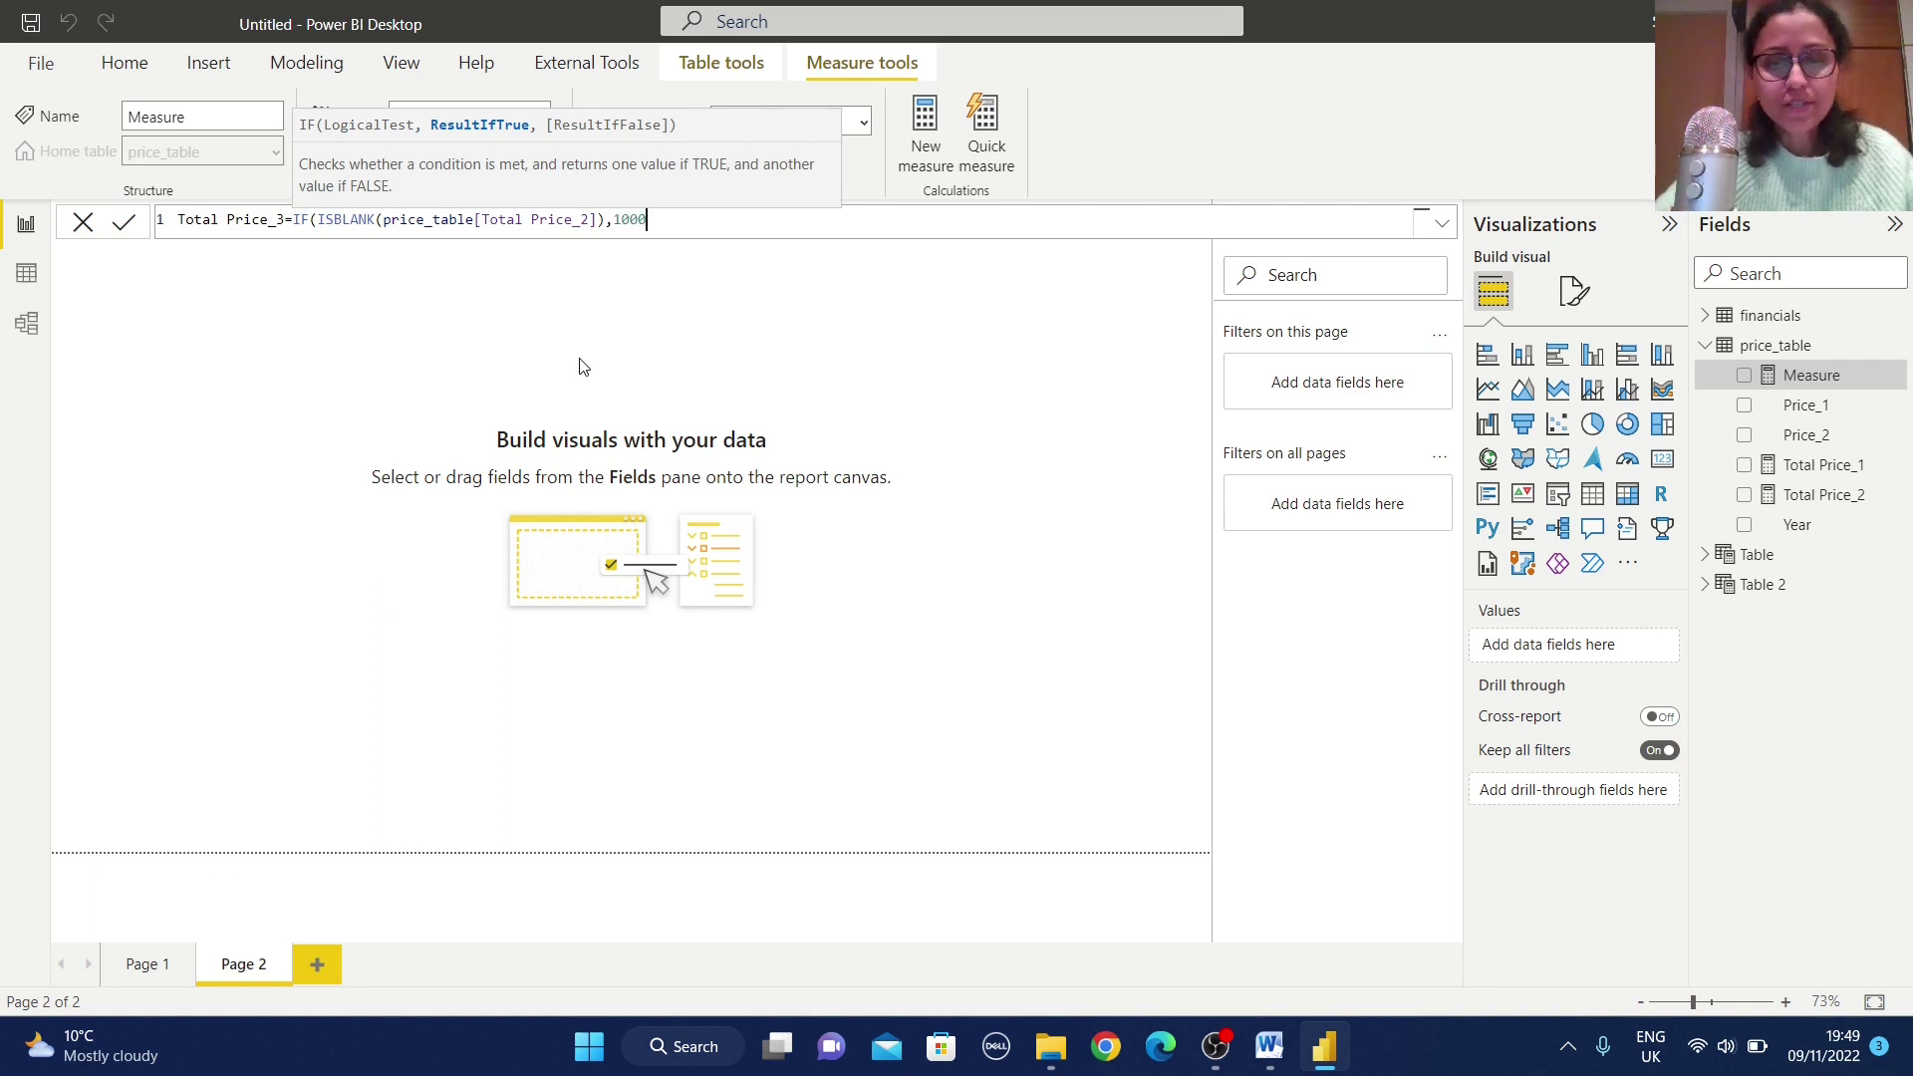
text(,)
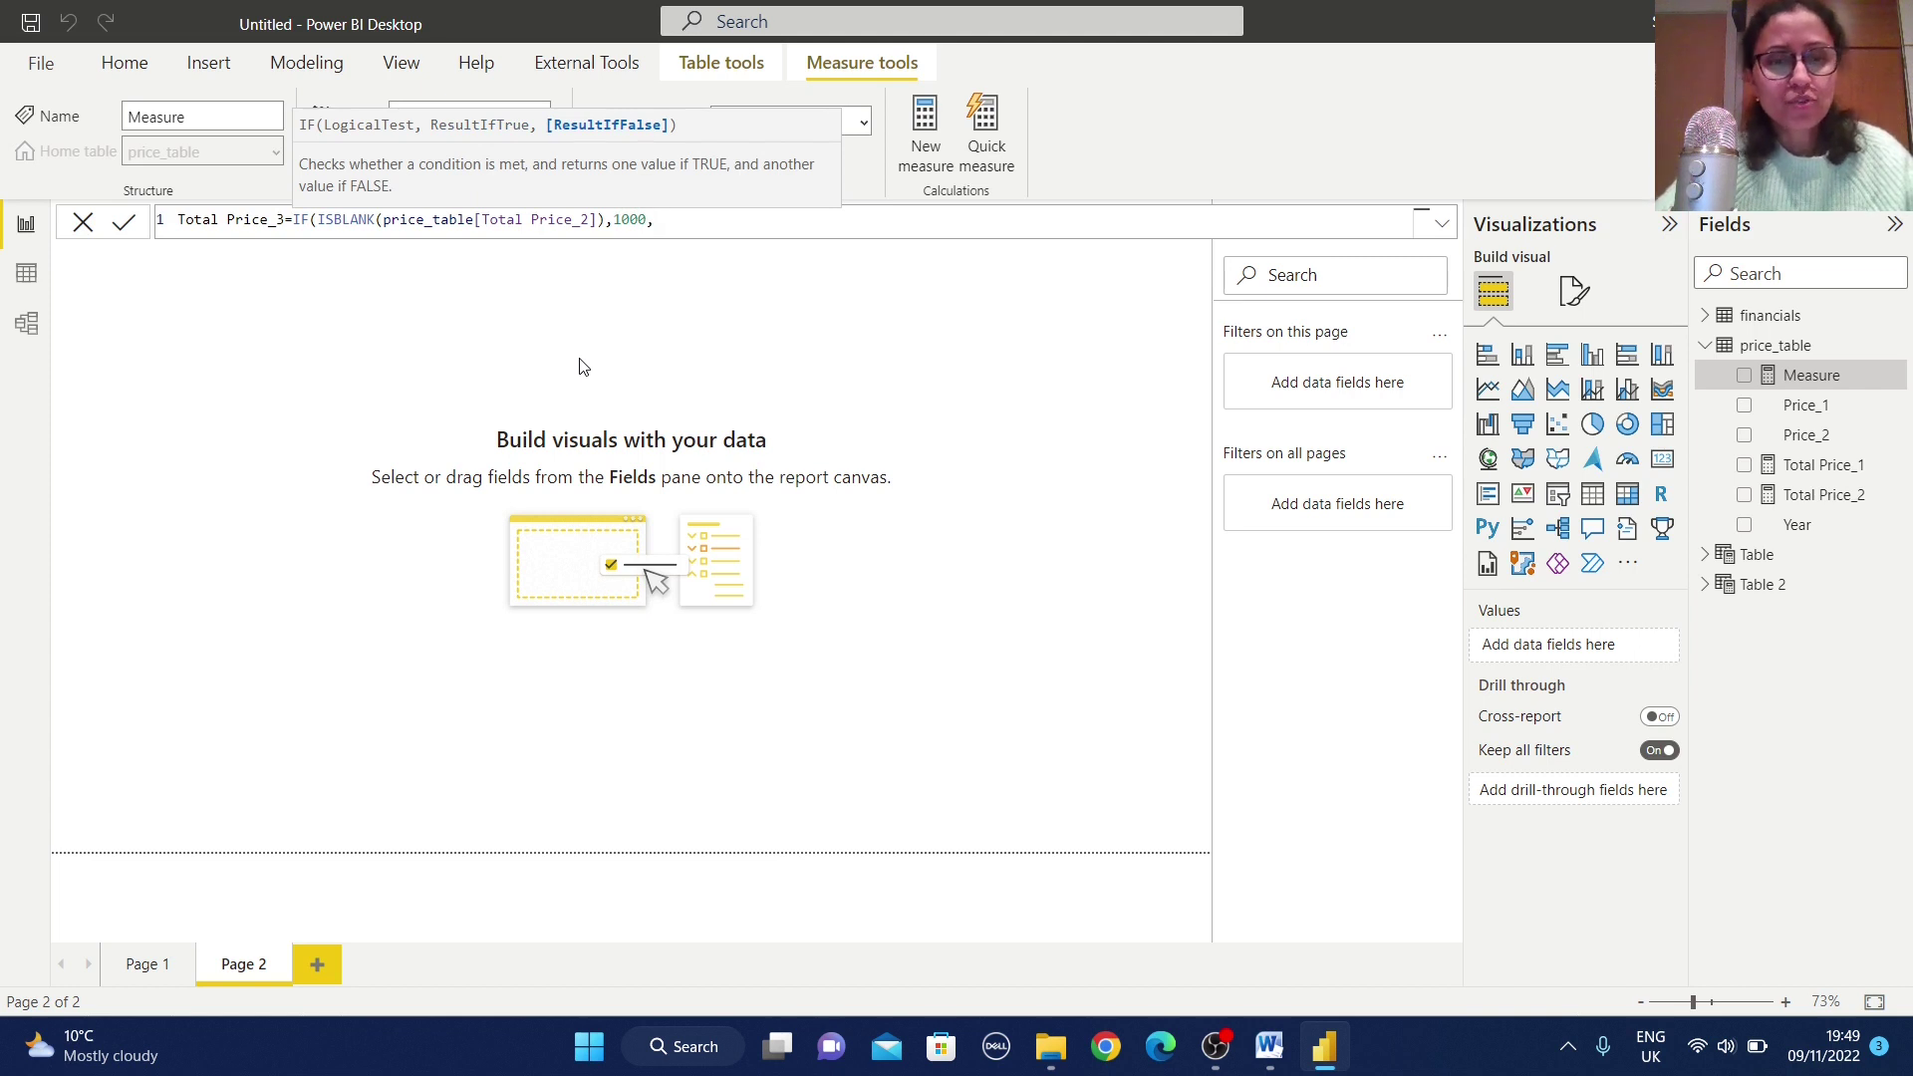
text(tot)
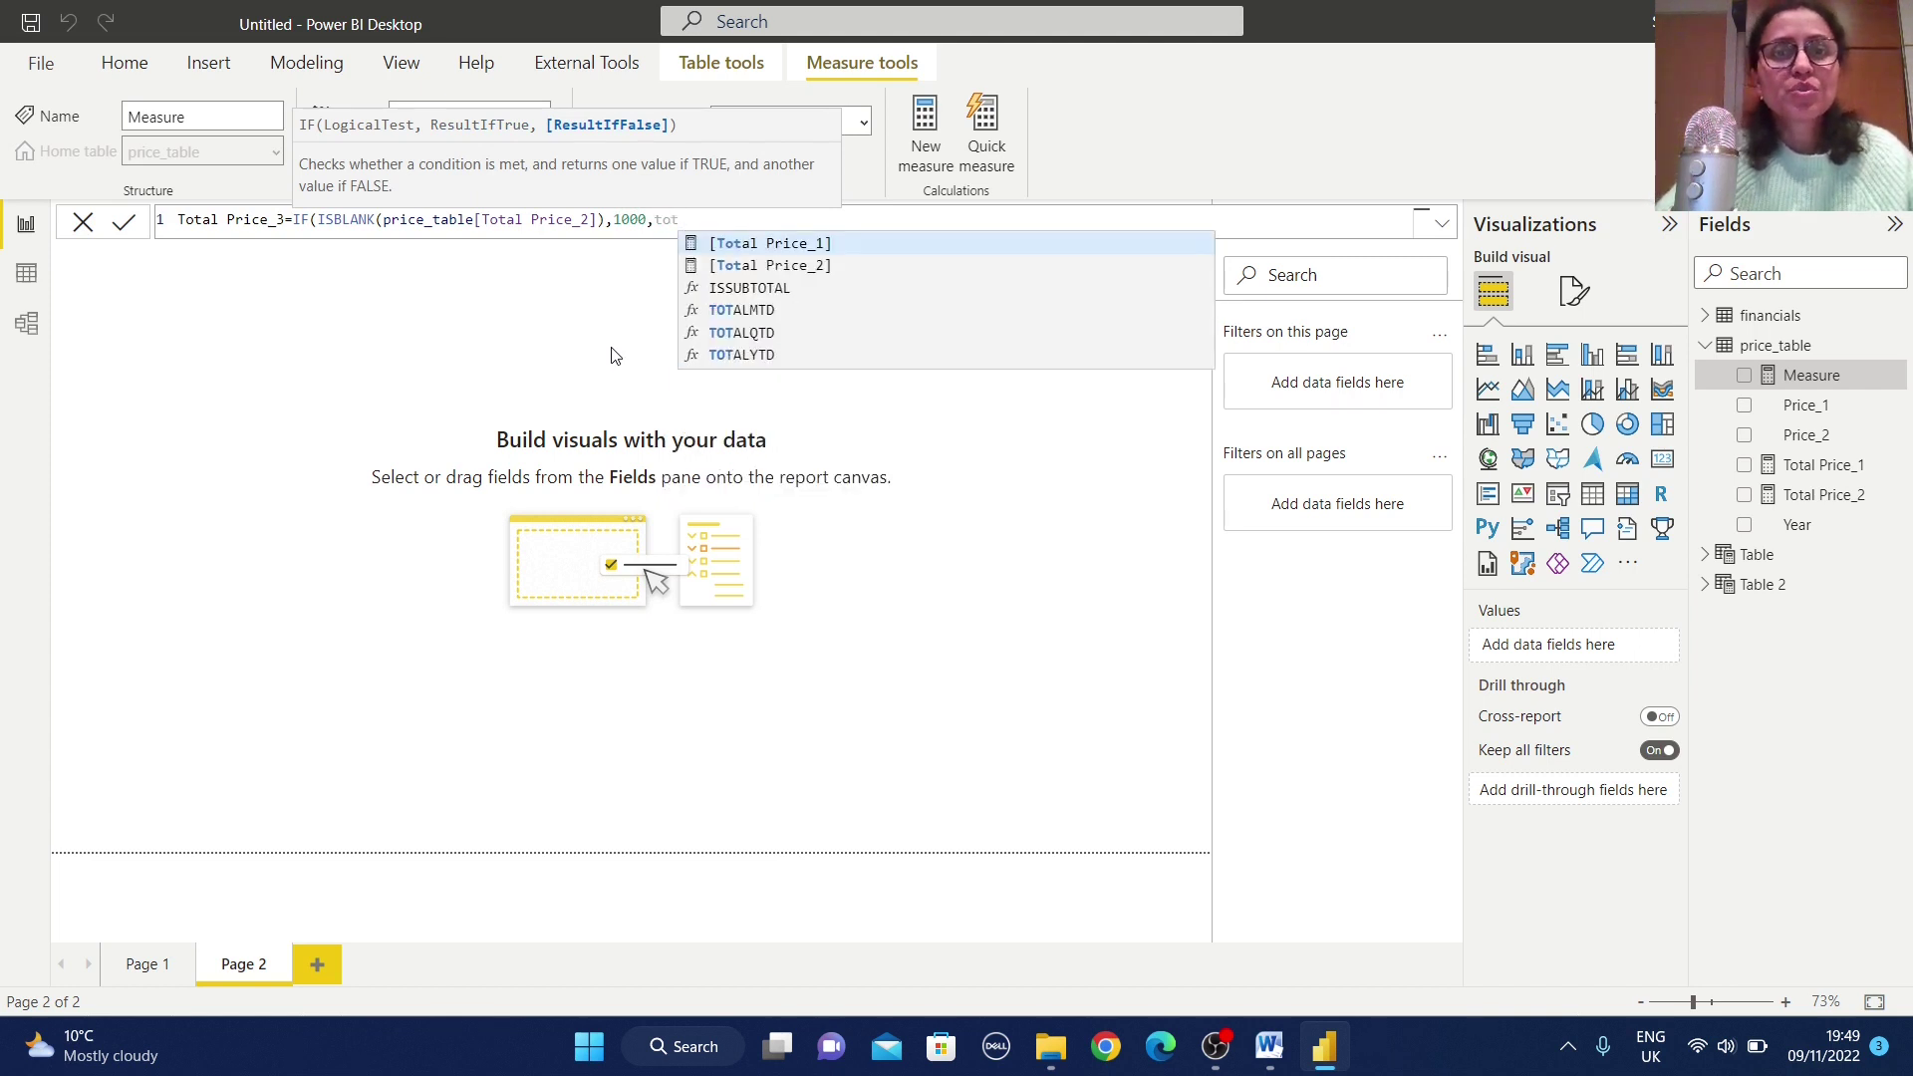
click(803, 245)
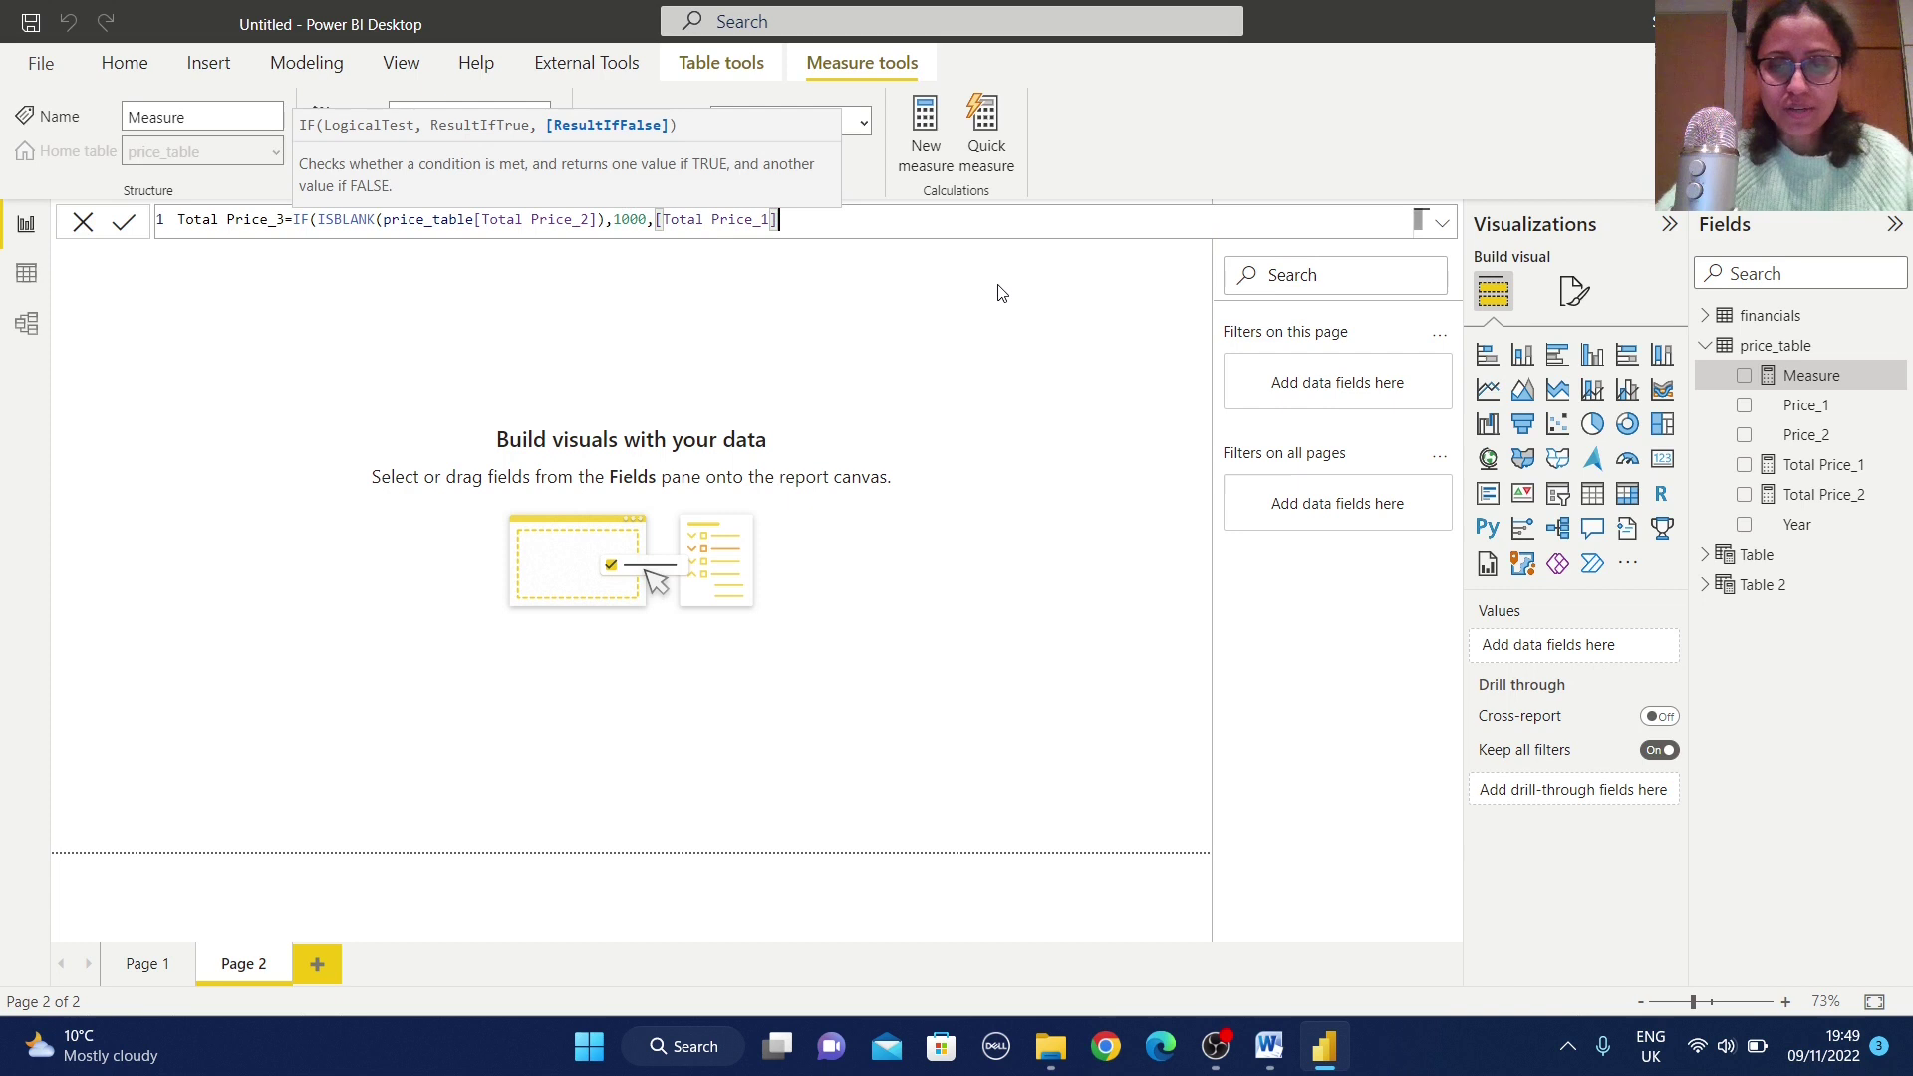
text(+1)
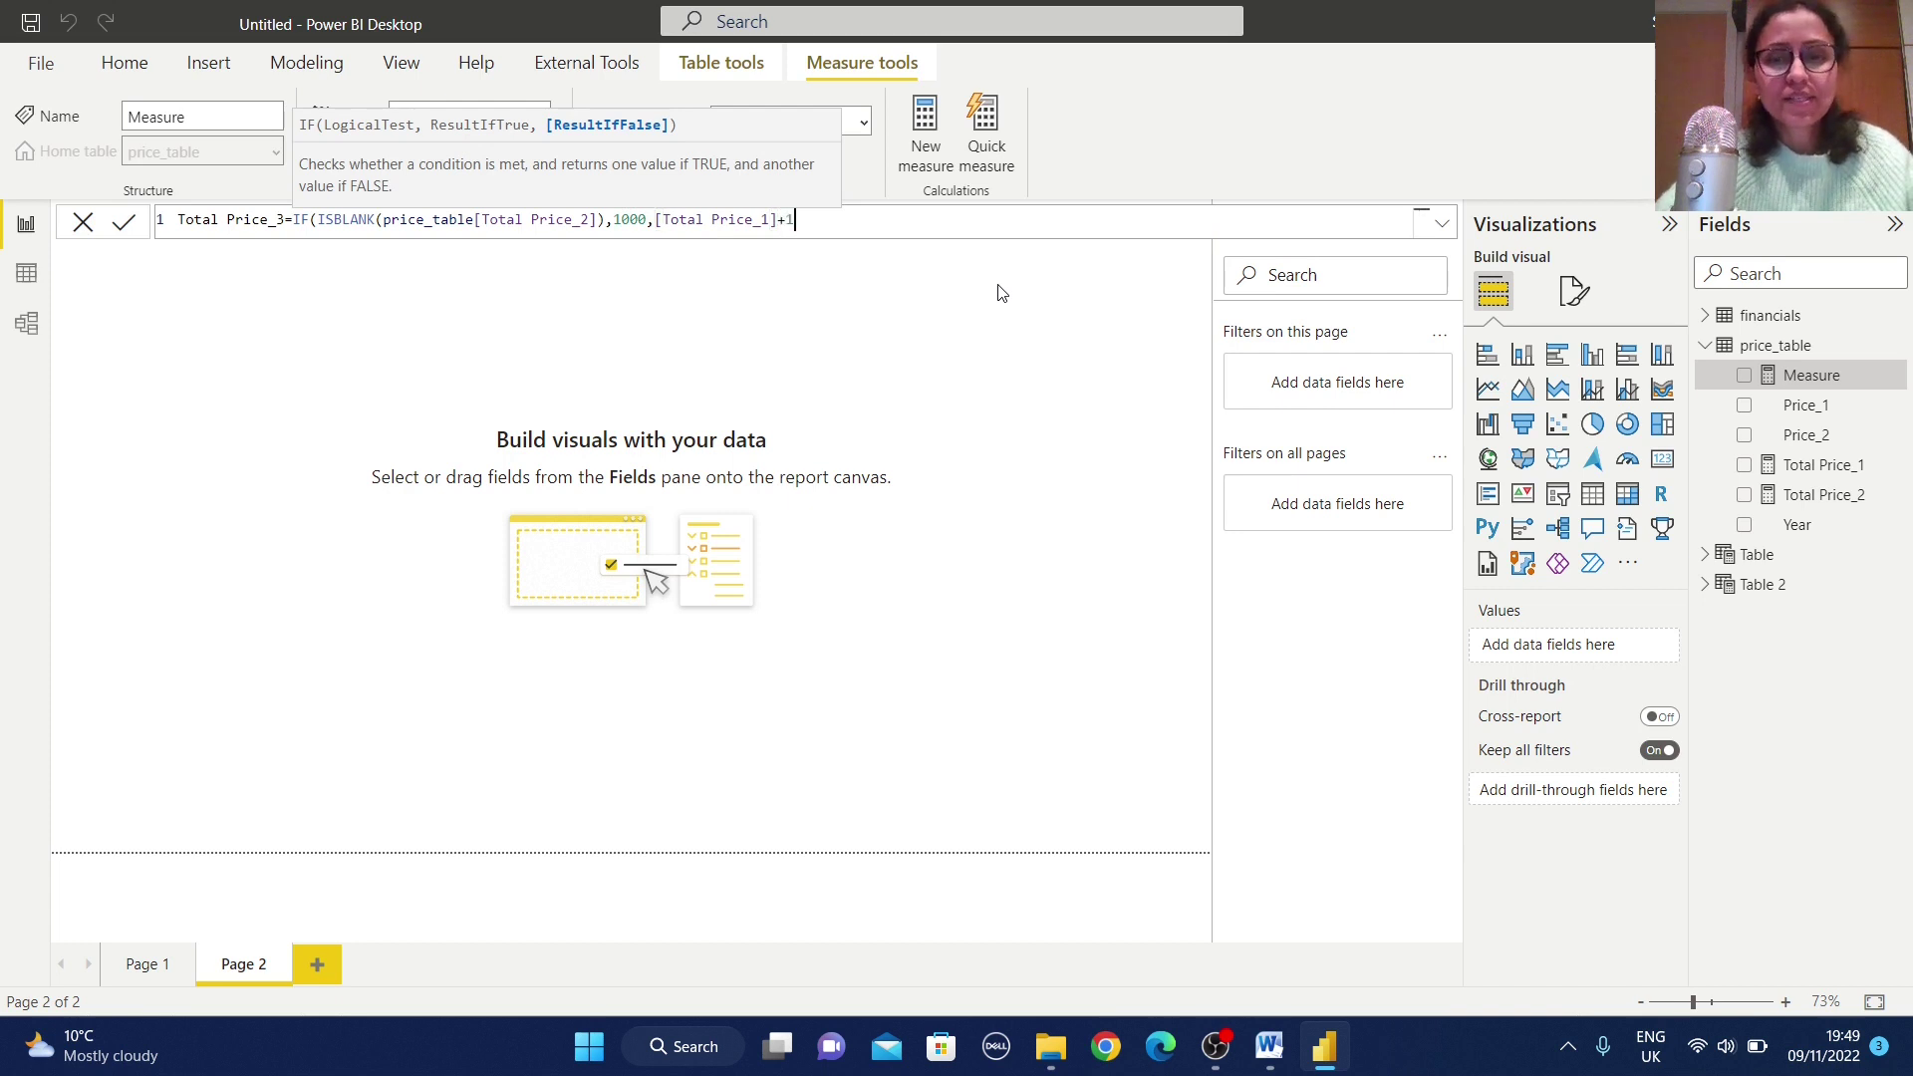
text(00))
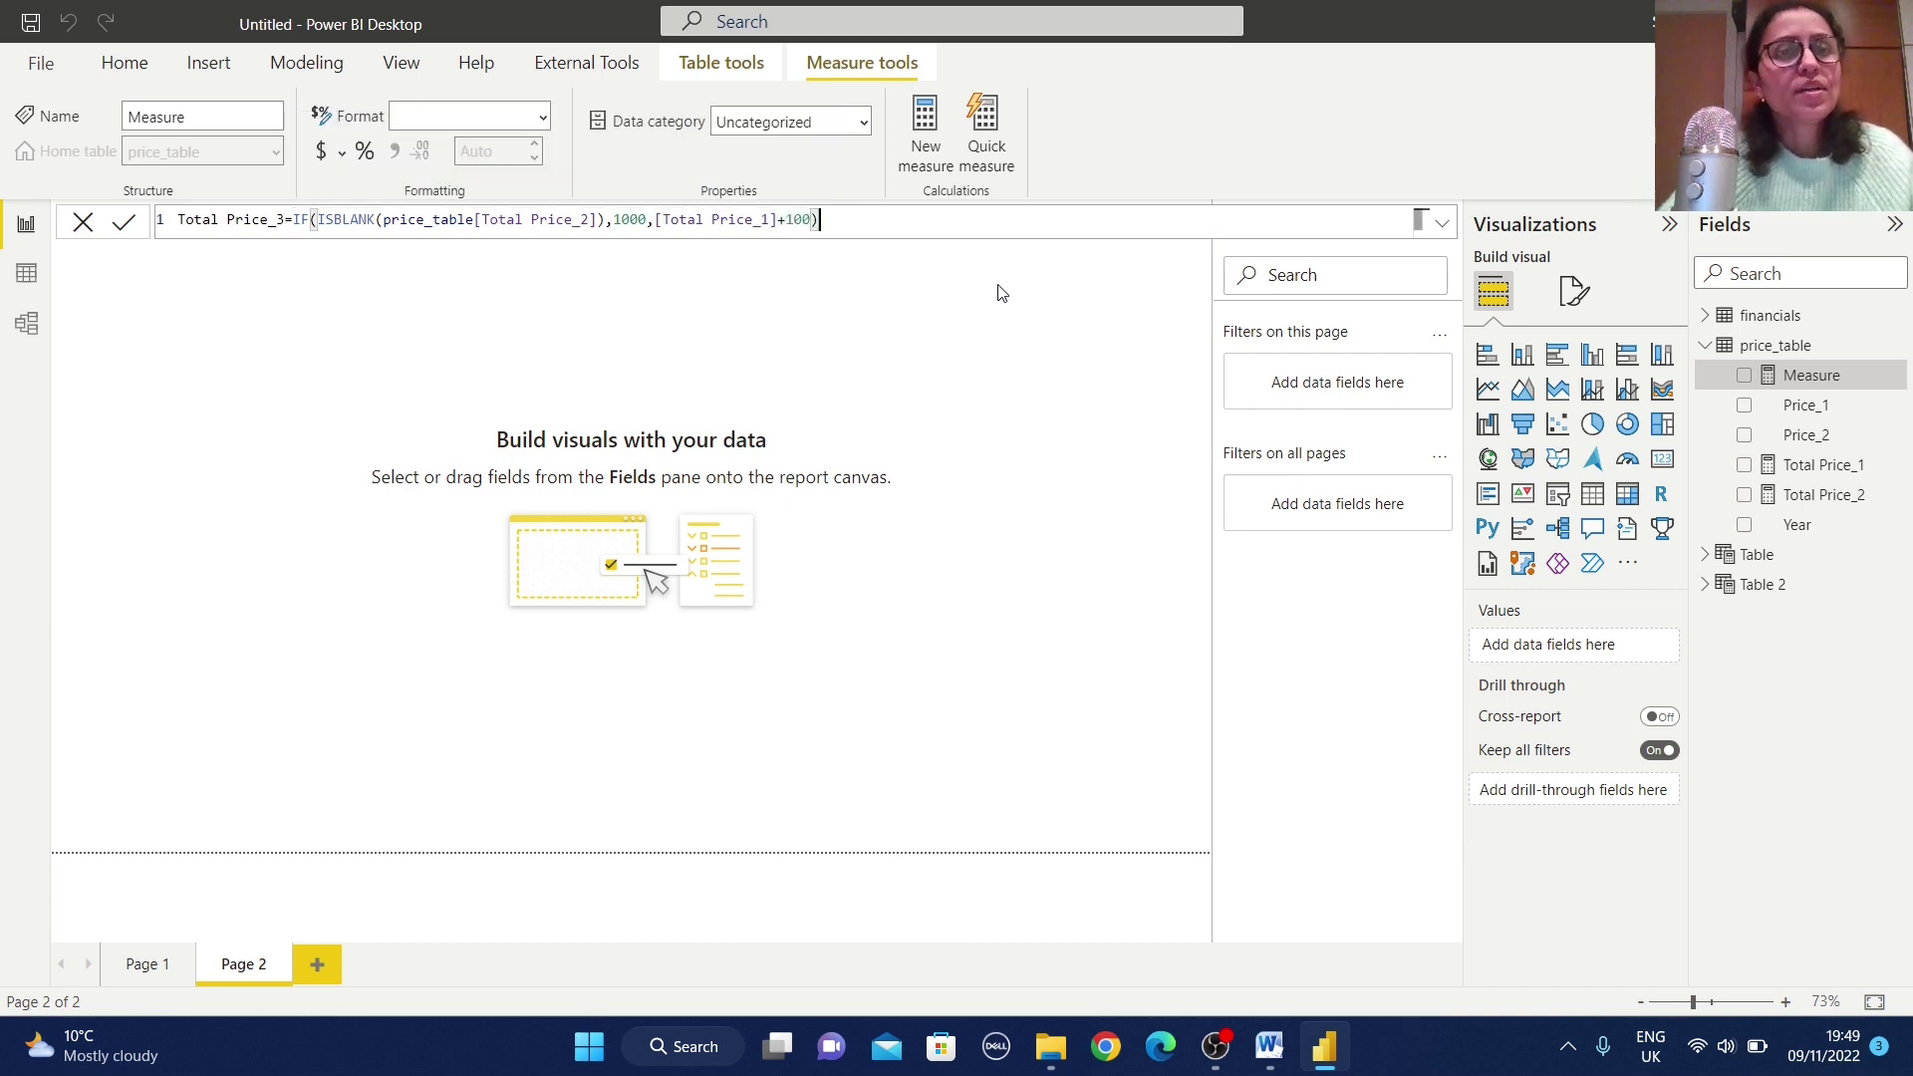
key(Return)
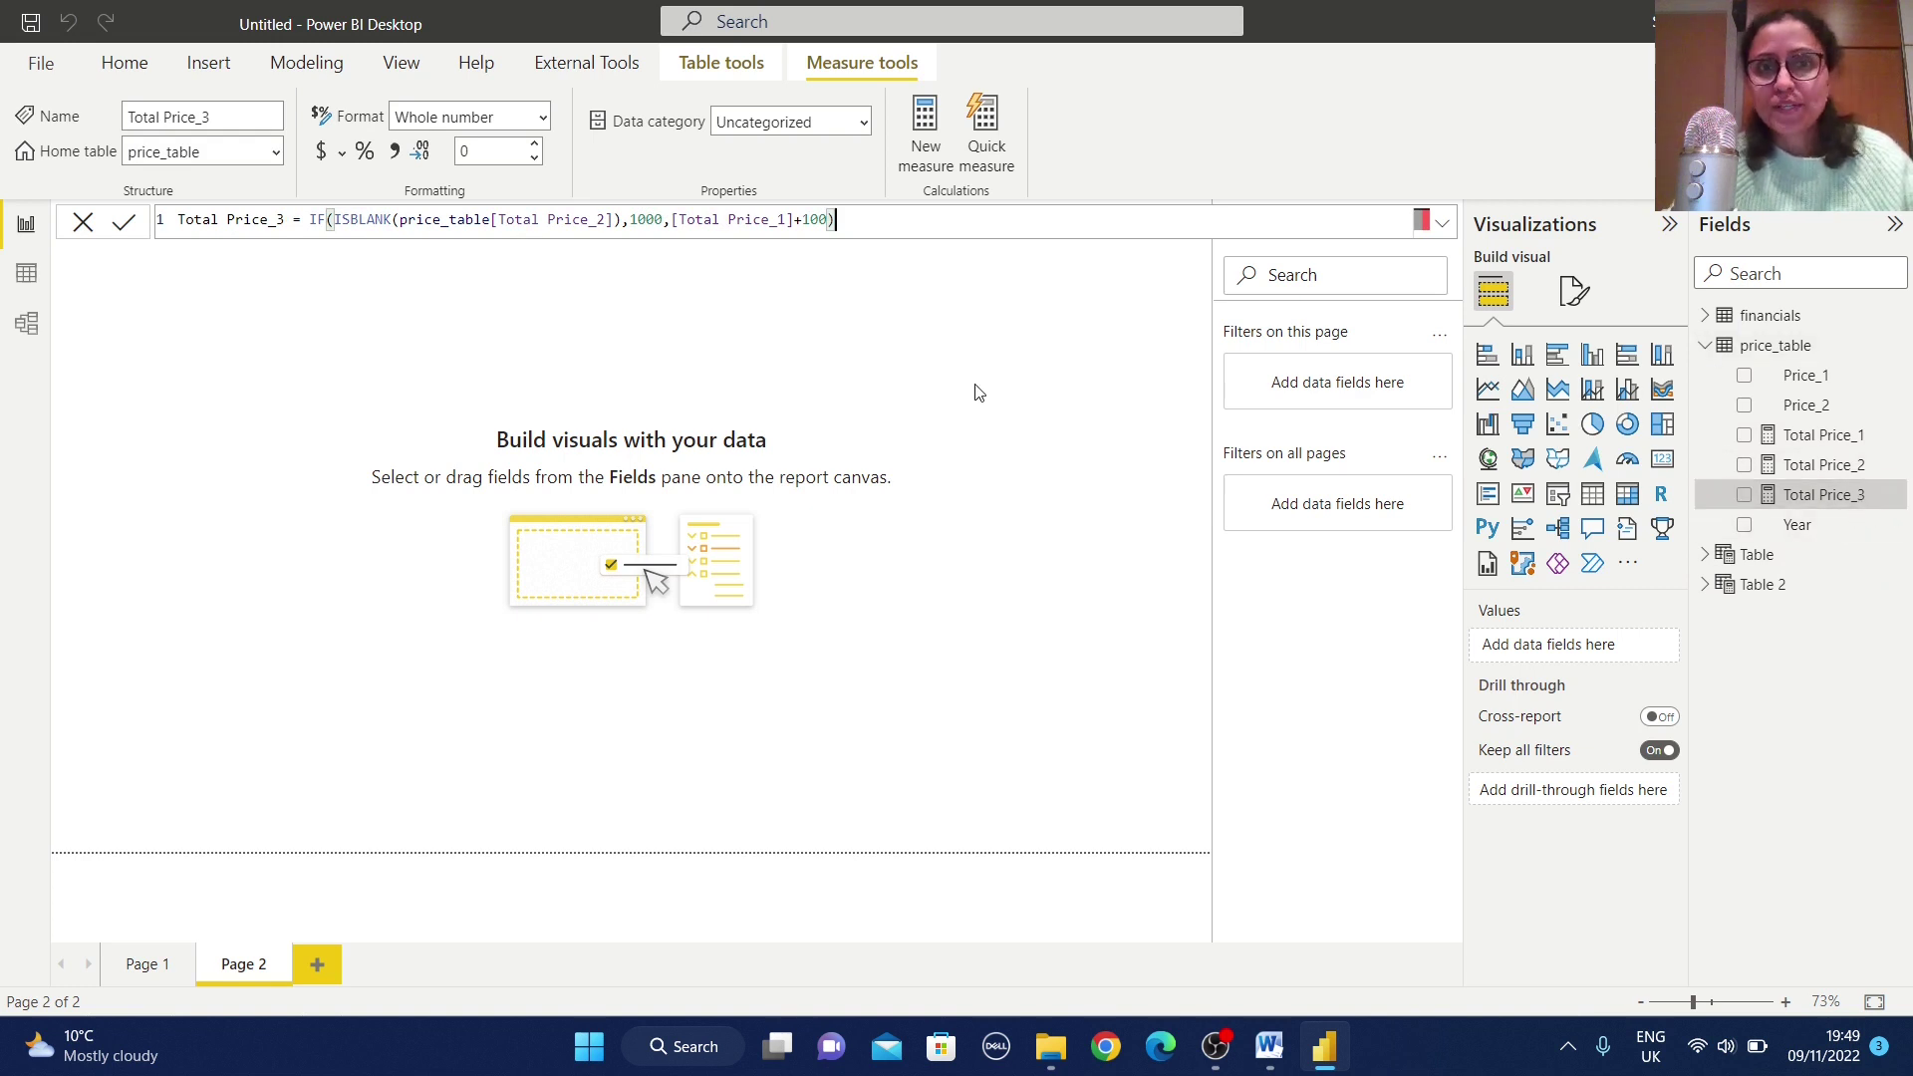
Step: Add a table visual to Page 2, move it into the upper part of the page and enlarge it
click(1592, 495)
drag(319, 391, 496, 461)
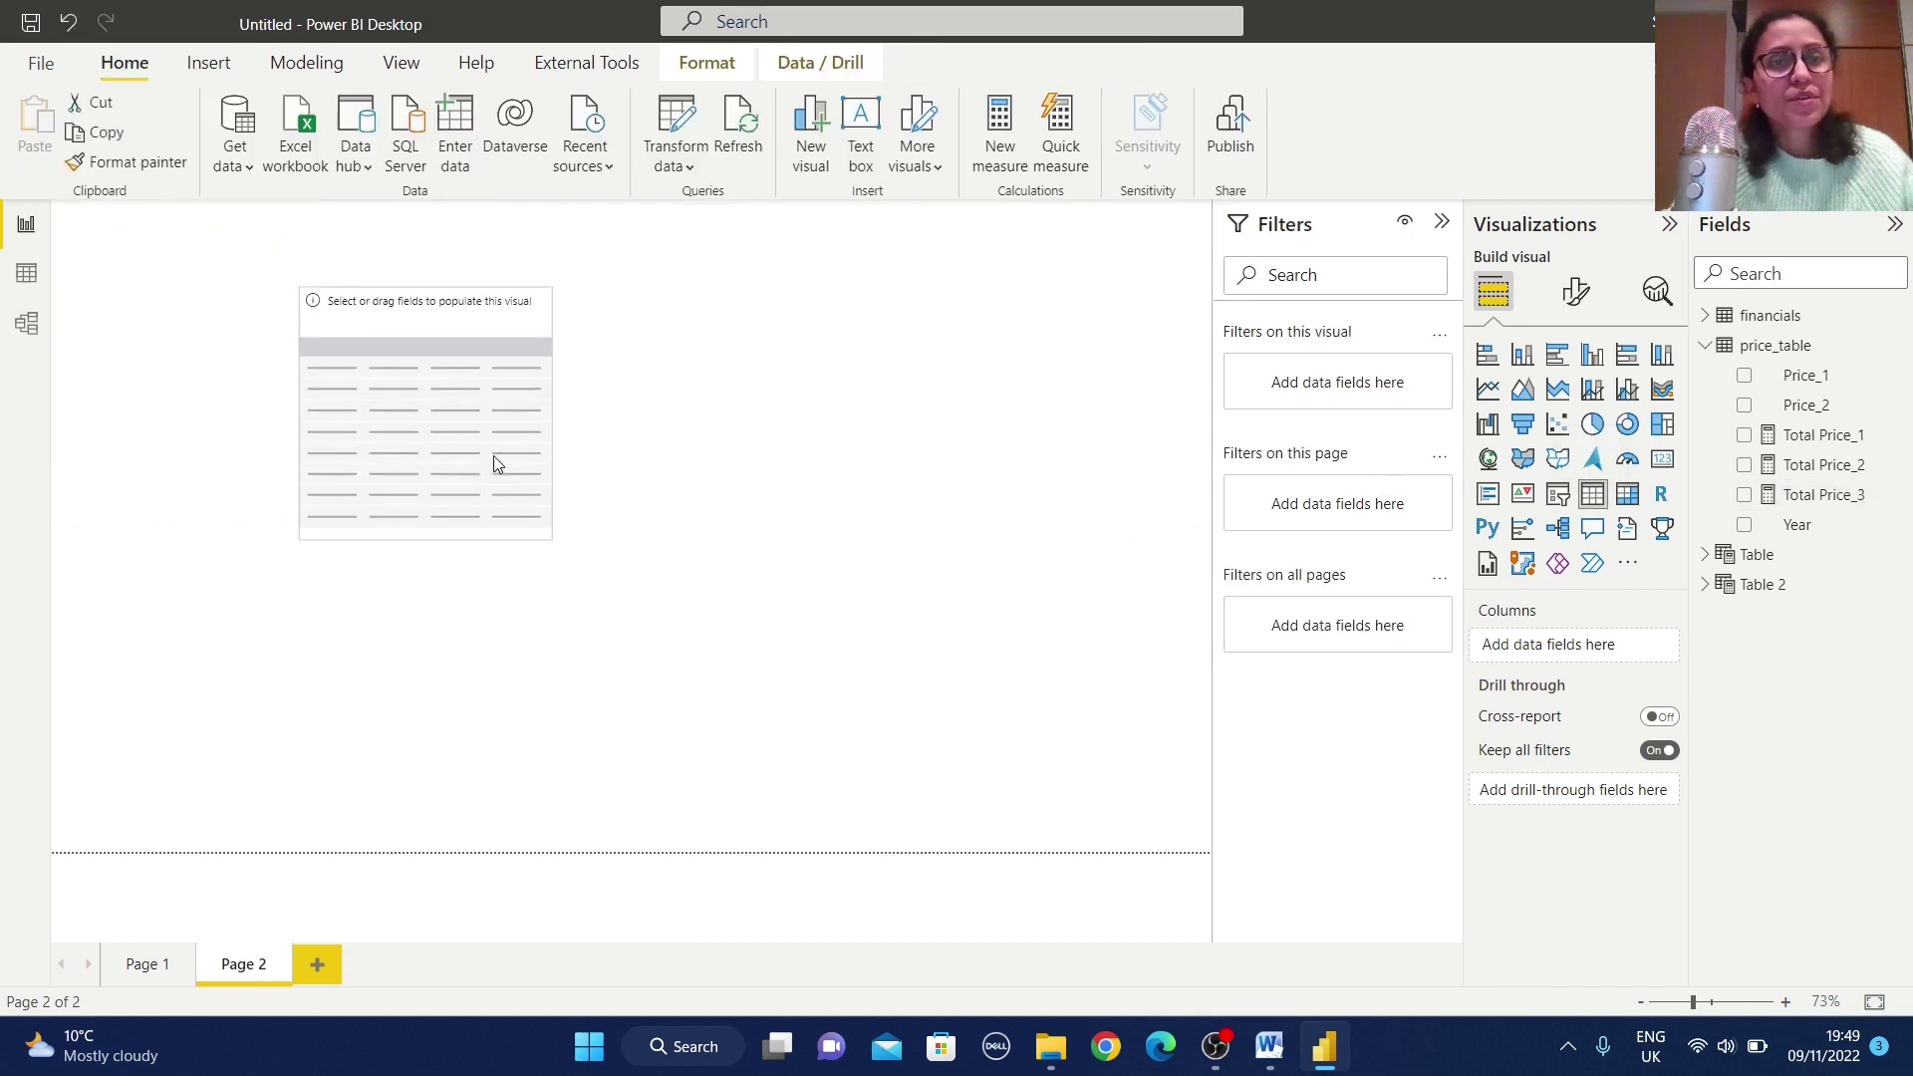
drag(558, 538, 643, 565)
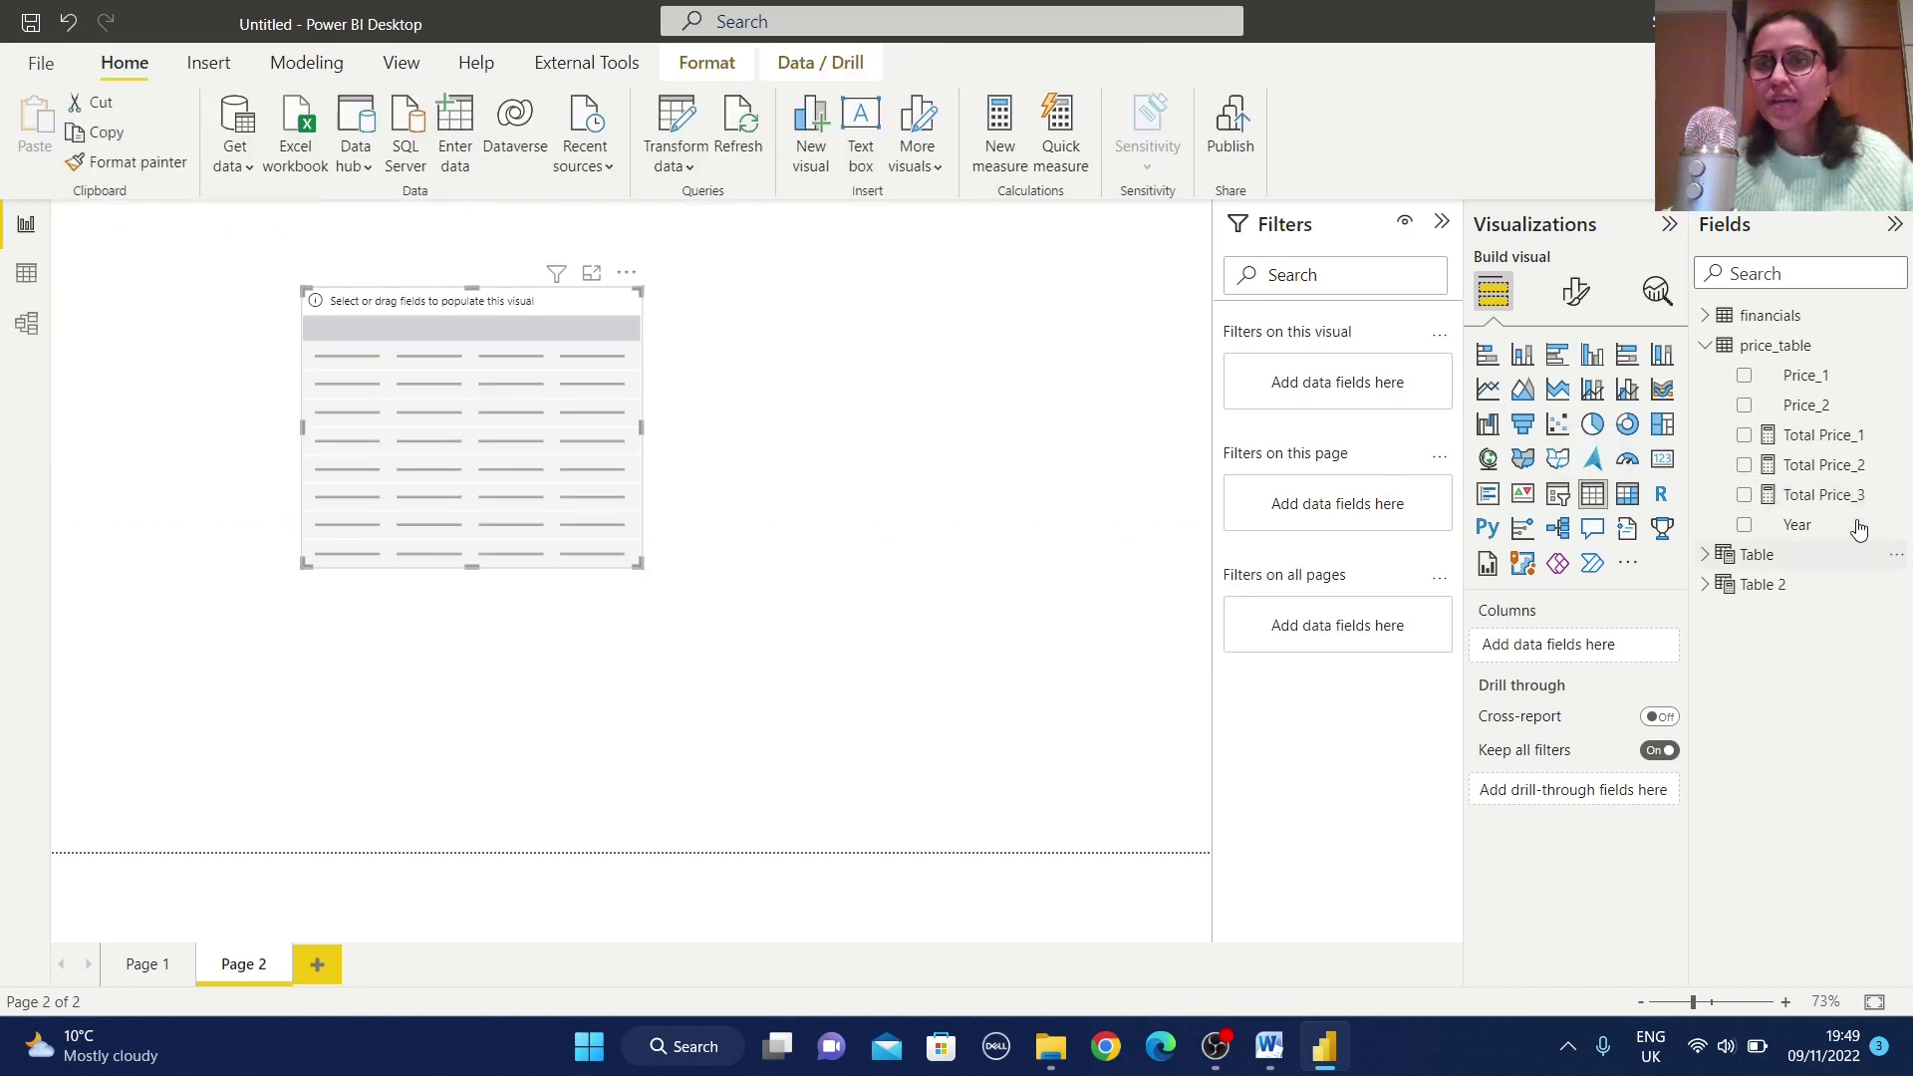
Step: Fill the table visual with Year, Total Price_1, Total Price_2 and Total Price_3, and shift it closer to the page's left edge
click(1743, 528)
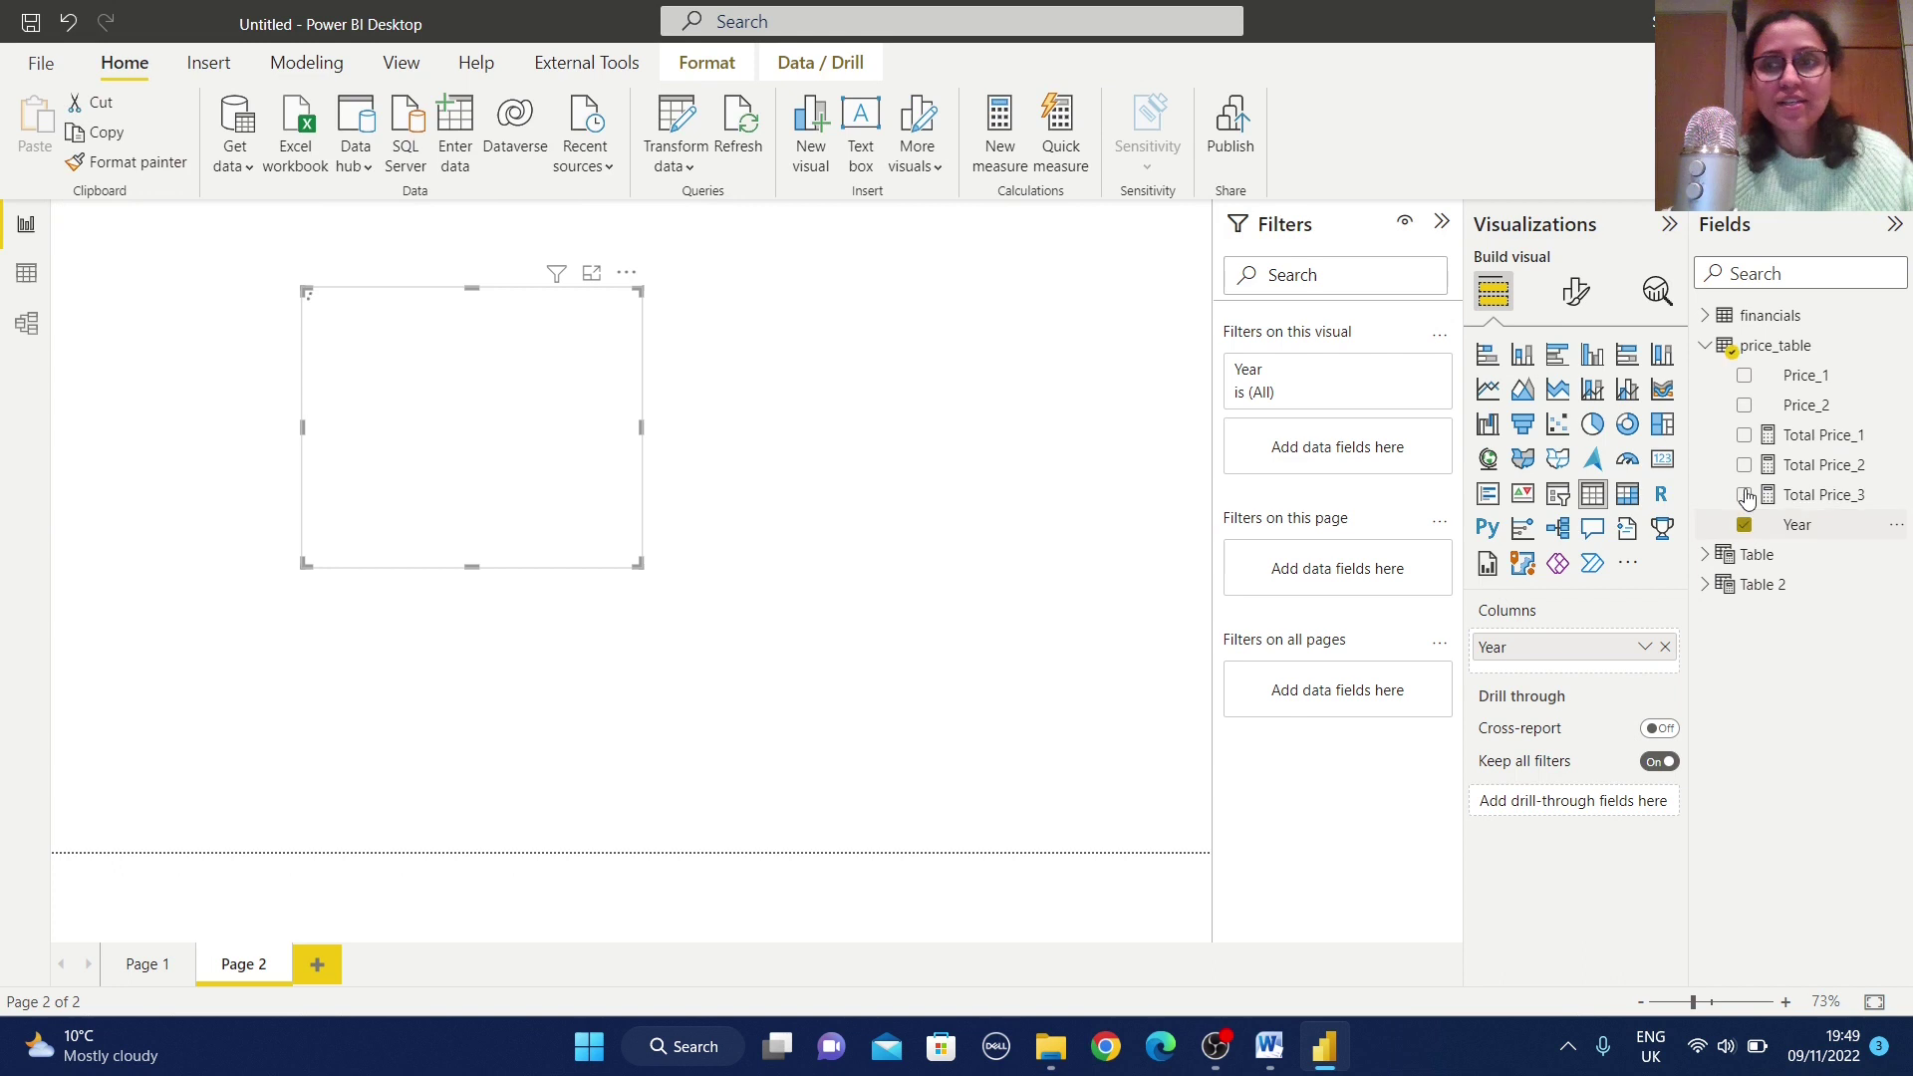
click(1742, 436)
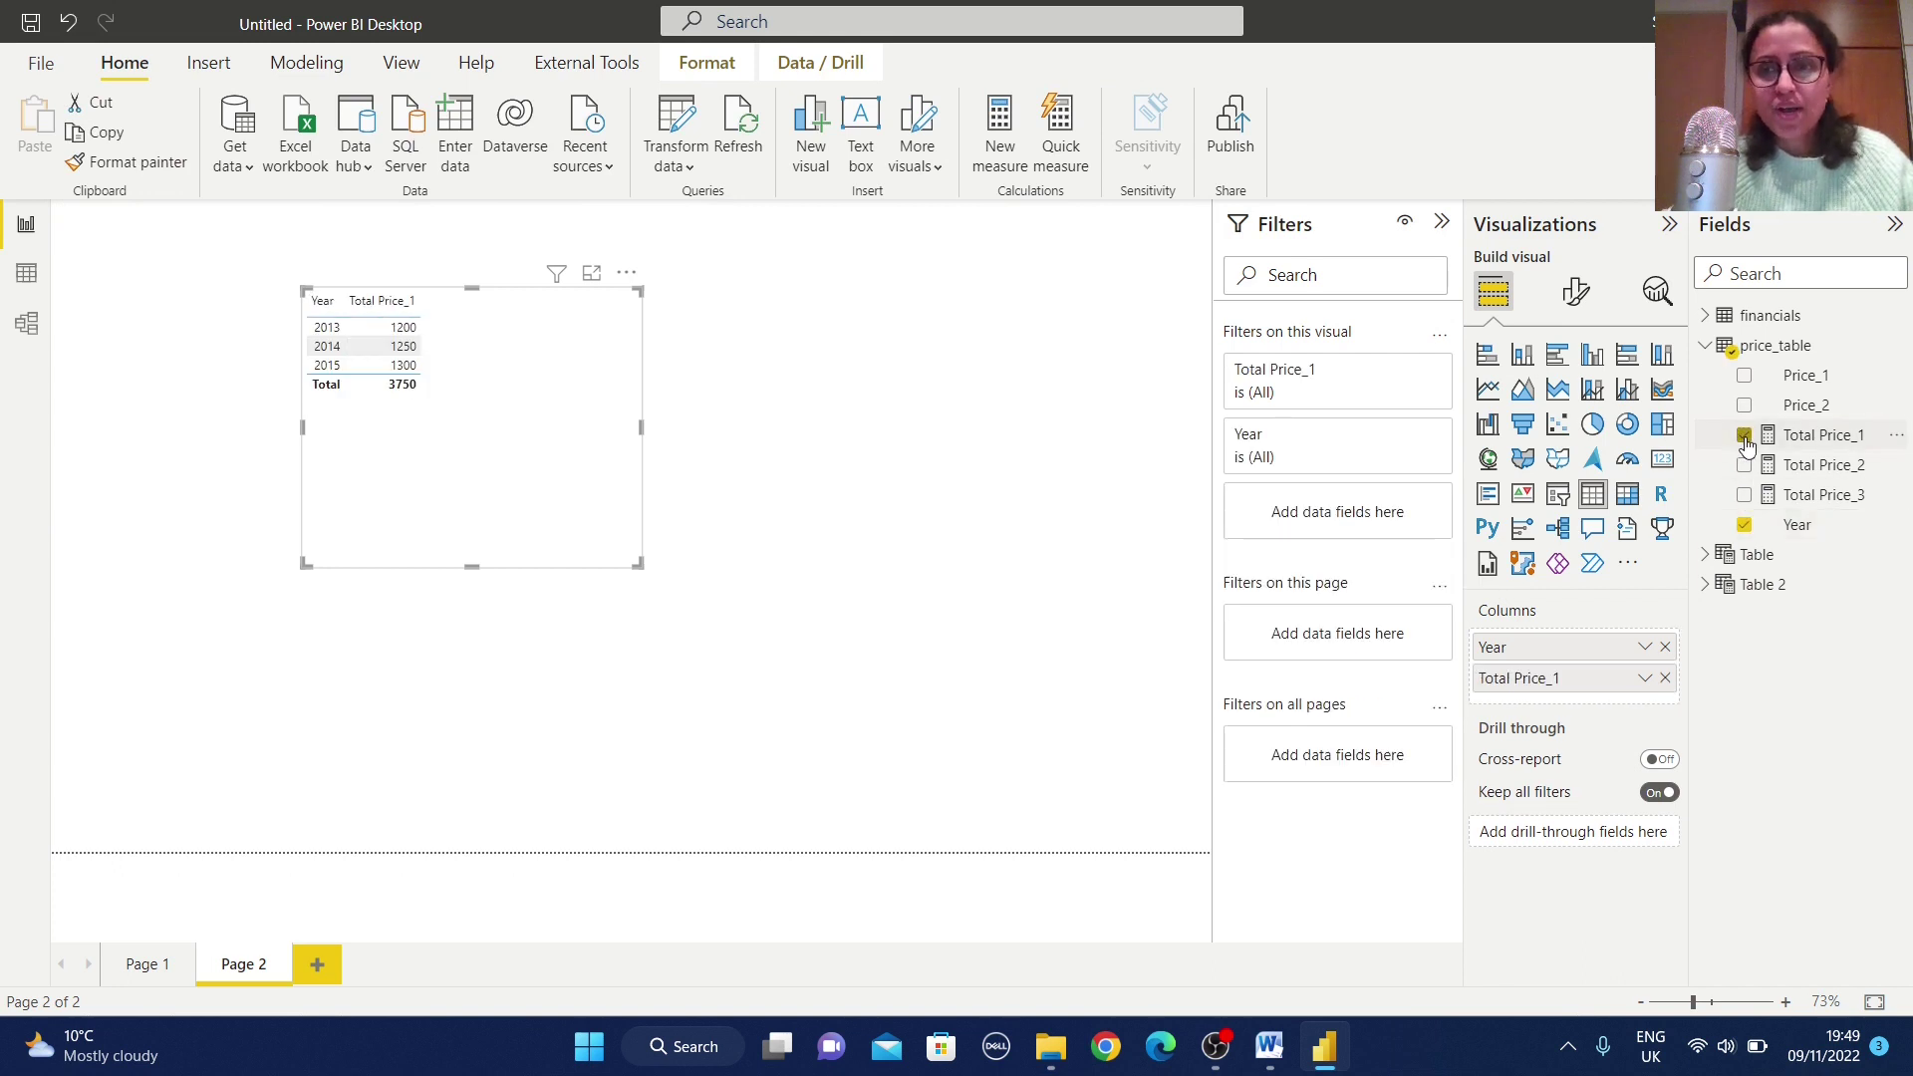
click(1743, 466)
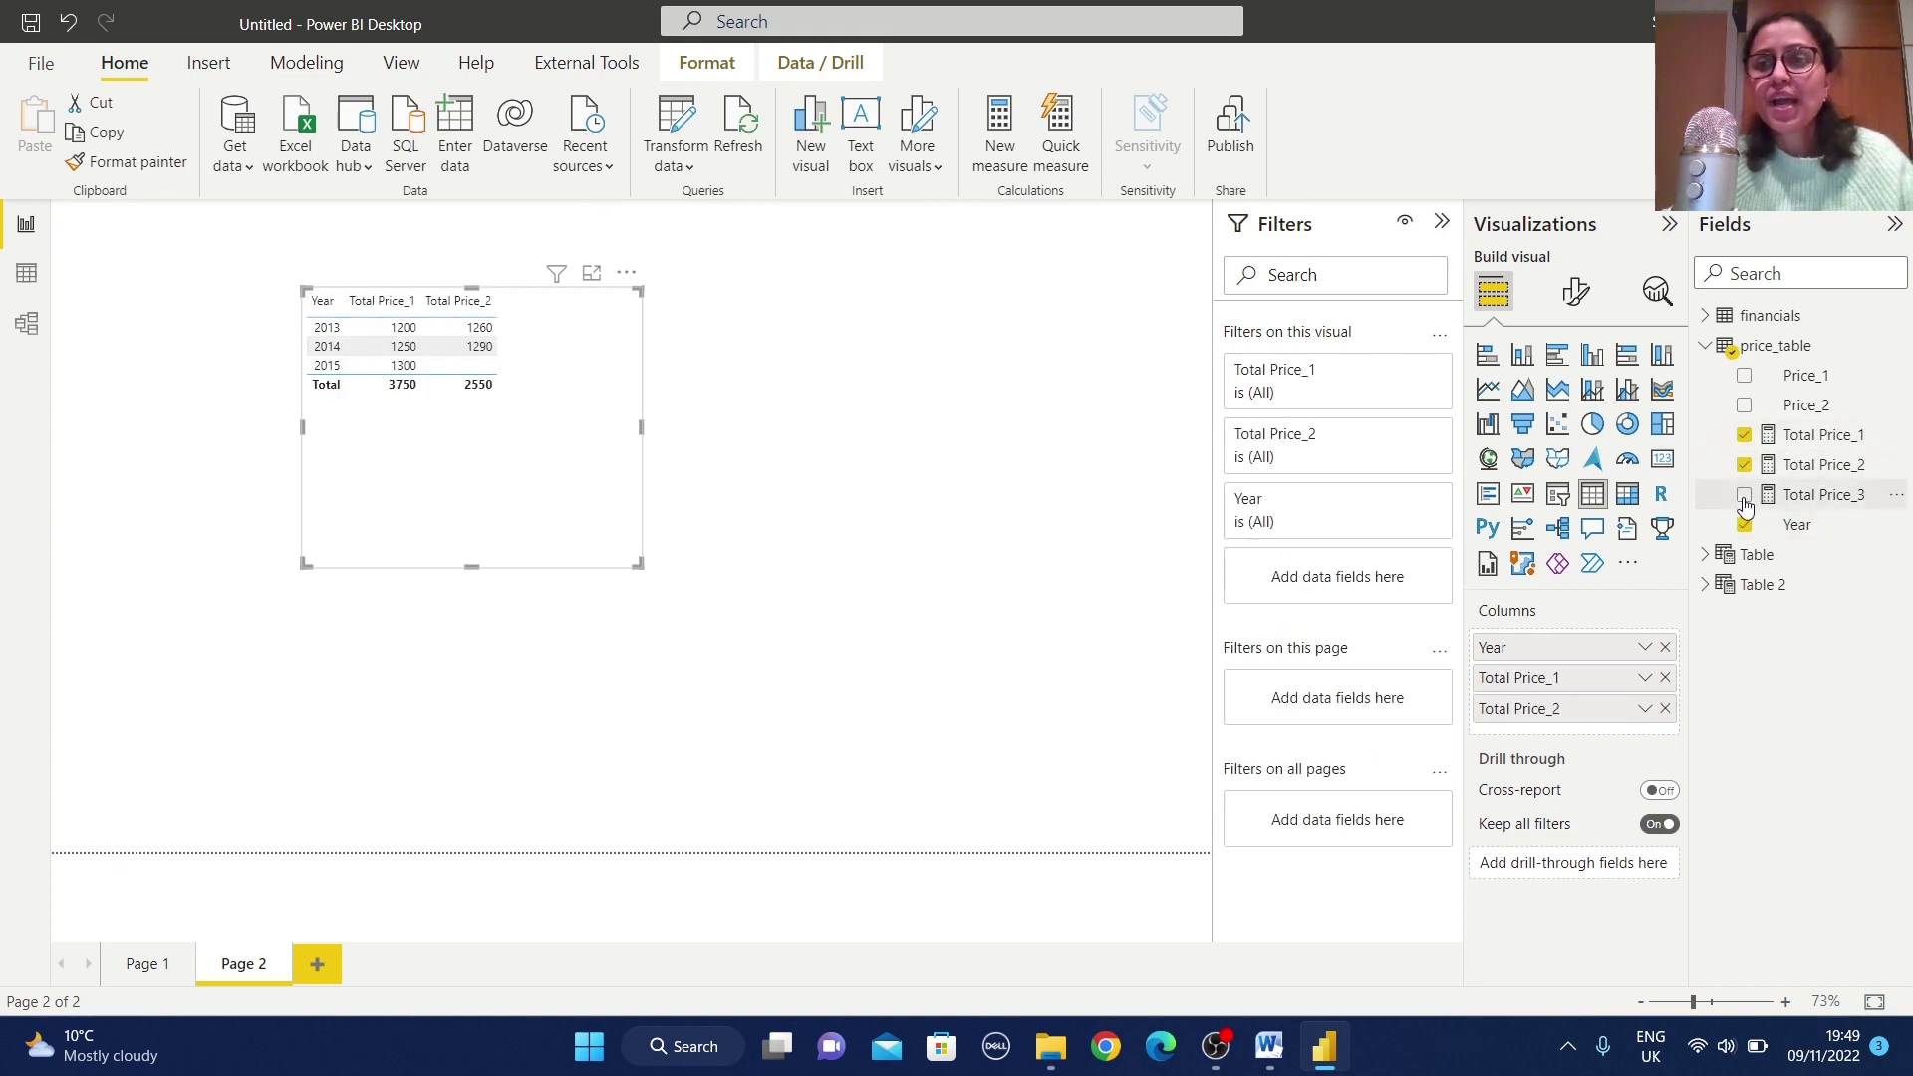
click(1744, 495)
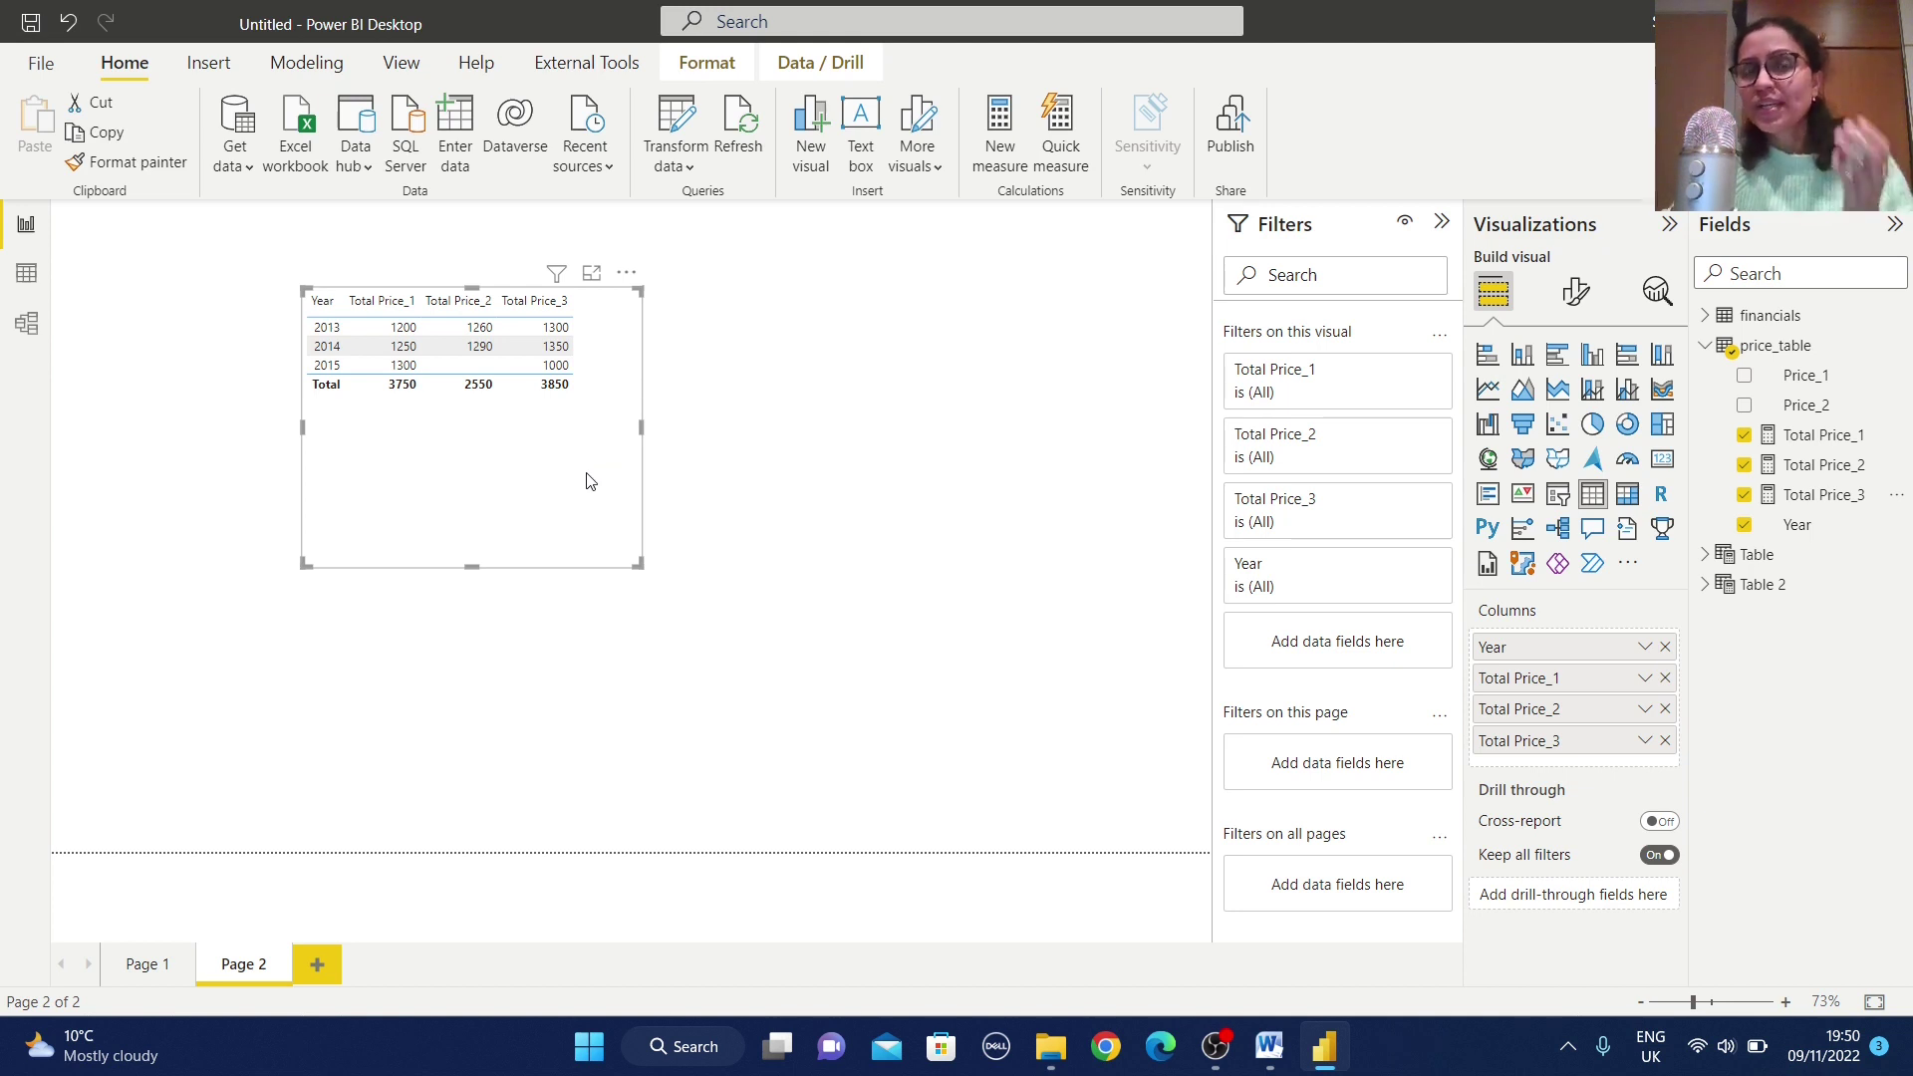
drag(546, 522, 453, 527)
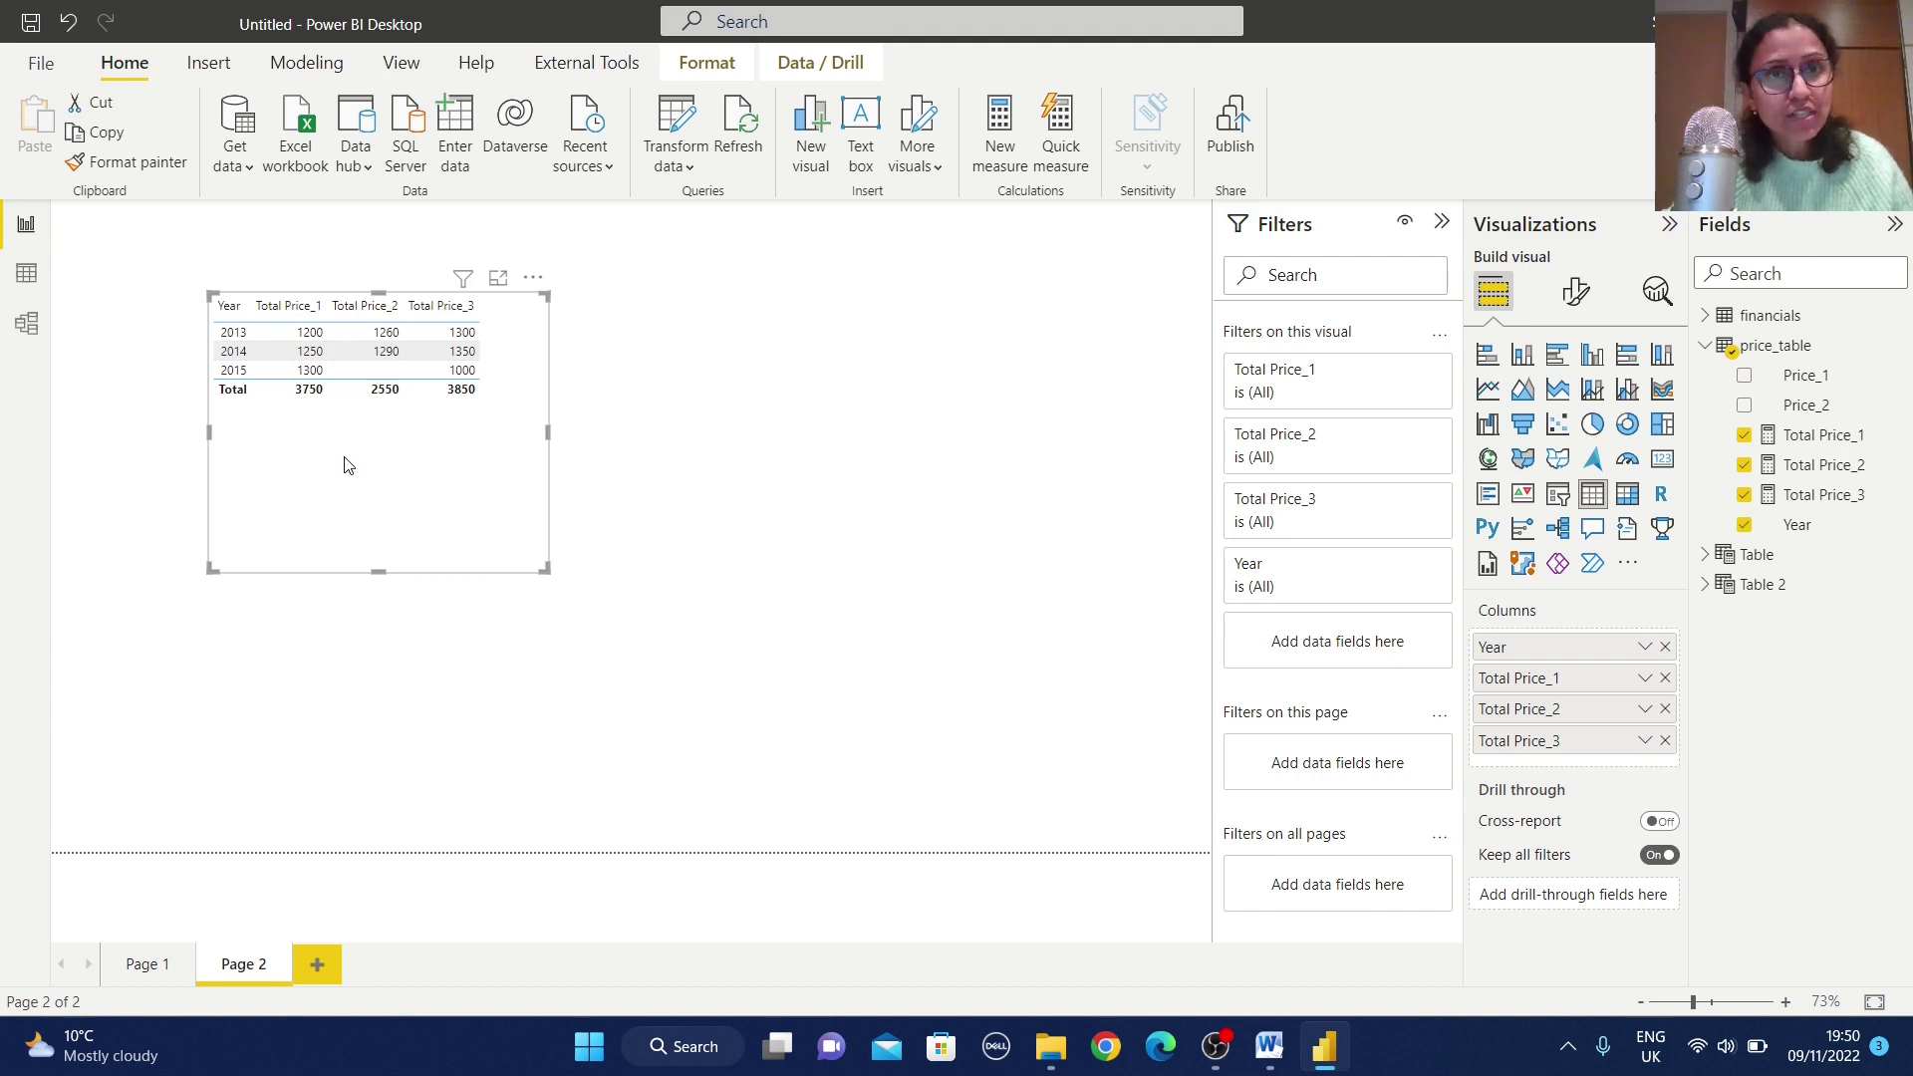
Step: Start another measure in price_table and name it IsEmply_check
right_click(1776, 345)
key(Escape)
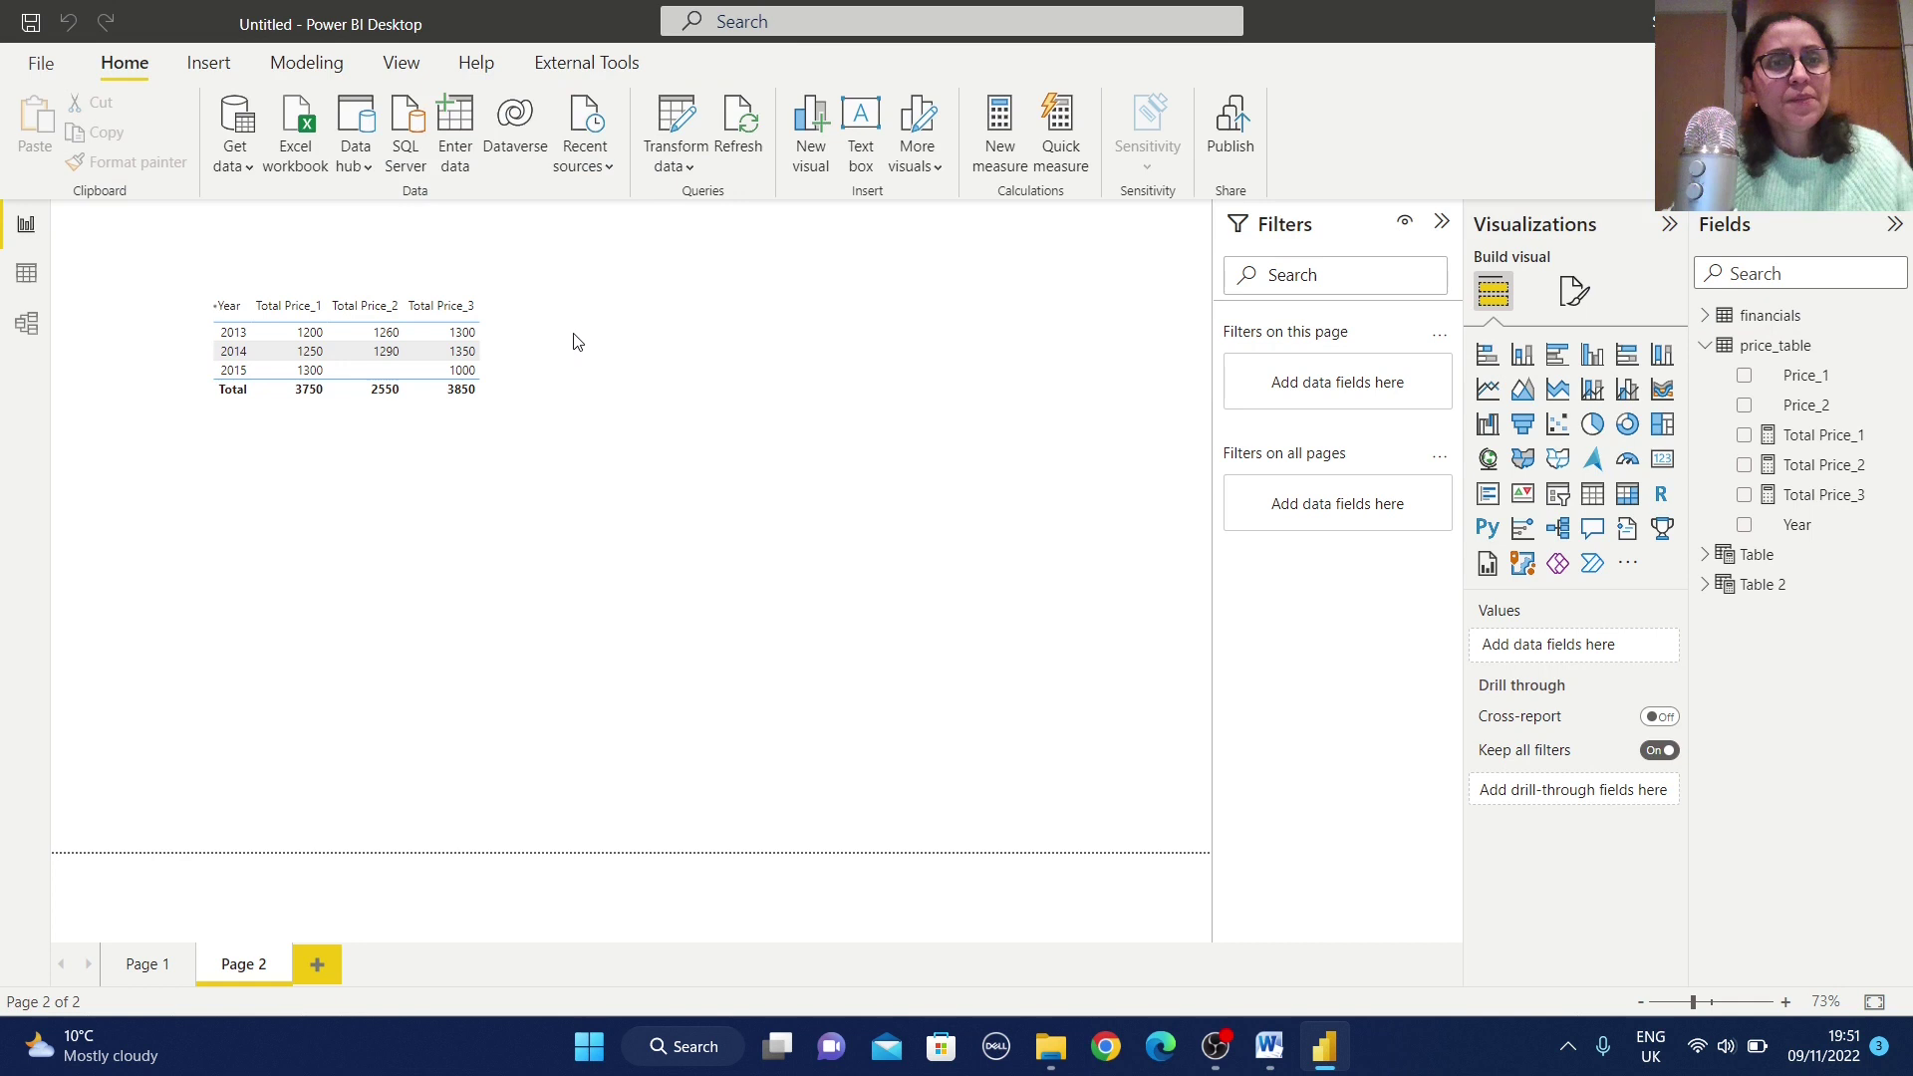
text(Is)
text(imply)
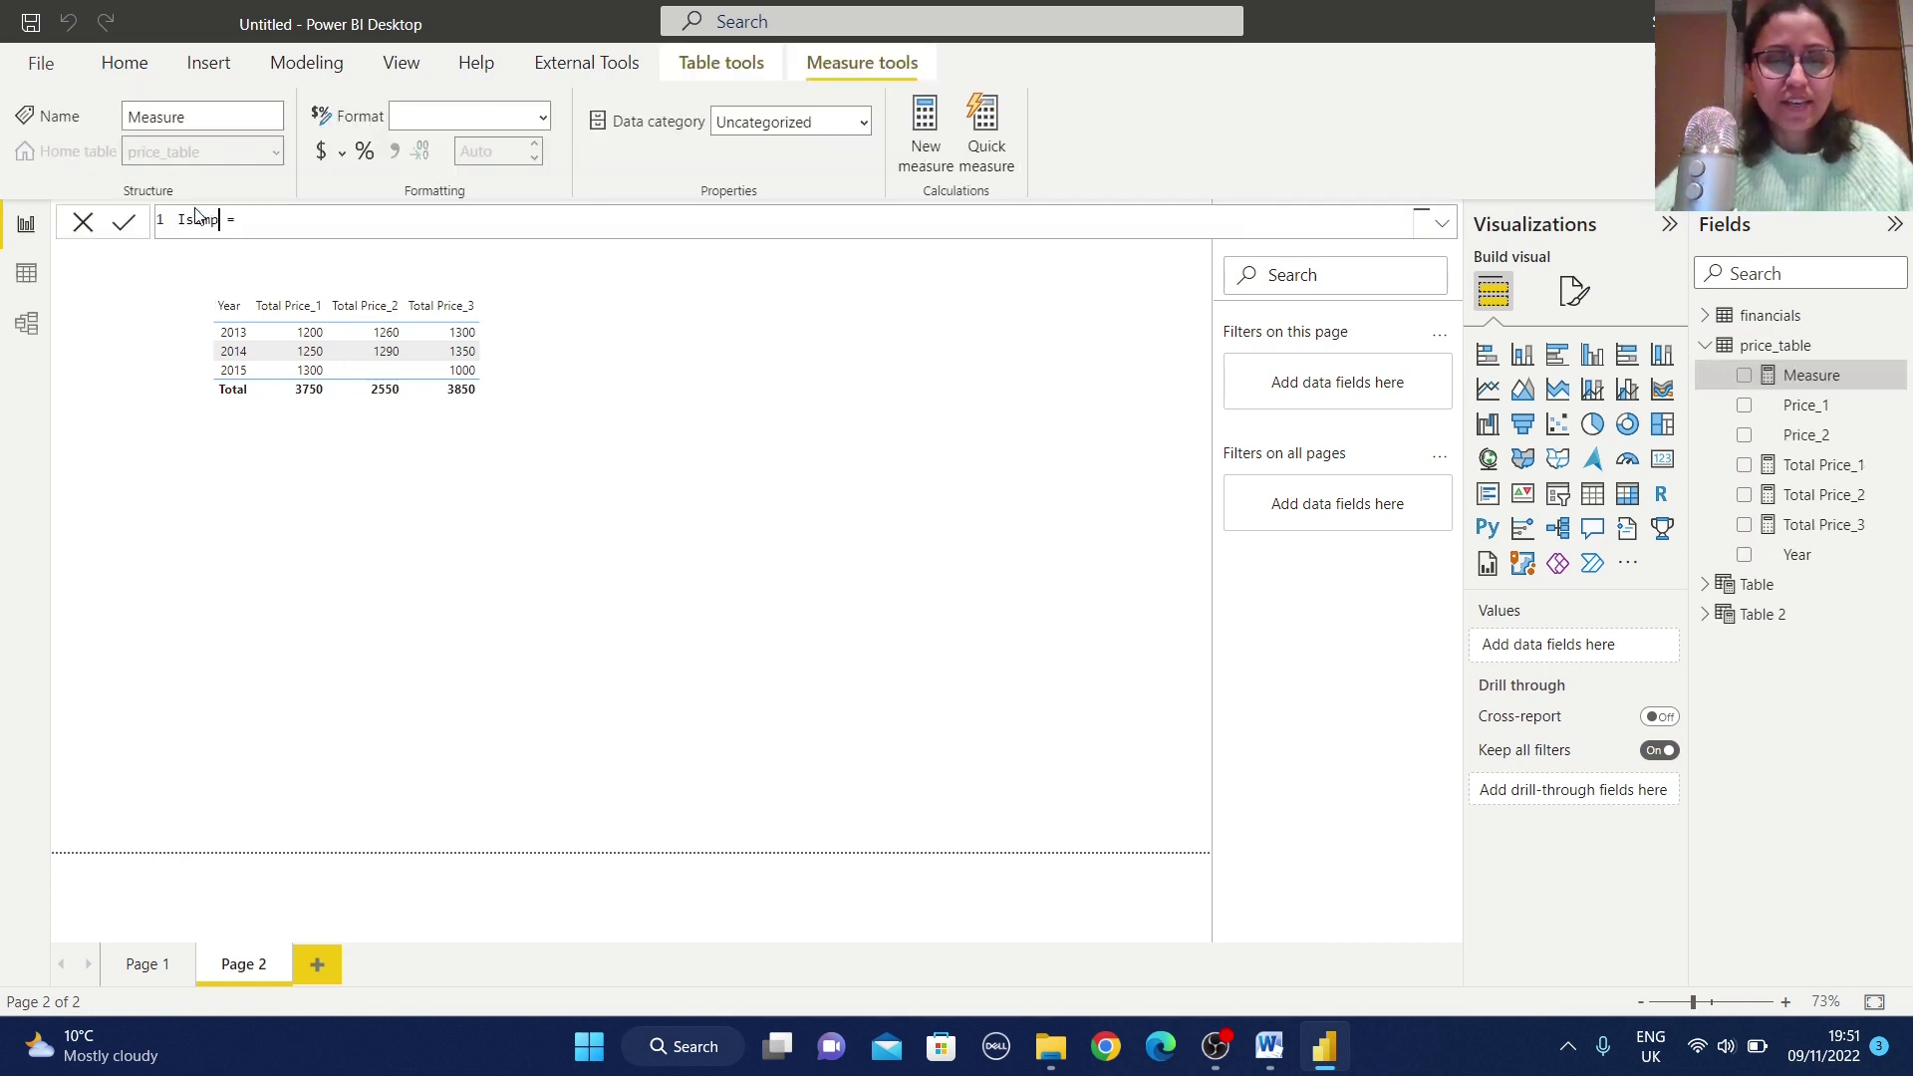
text(_check)
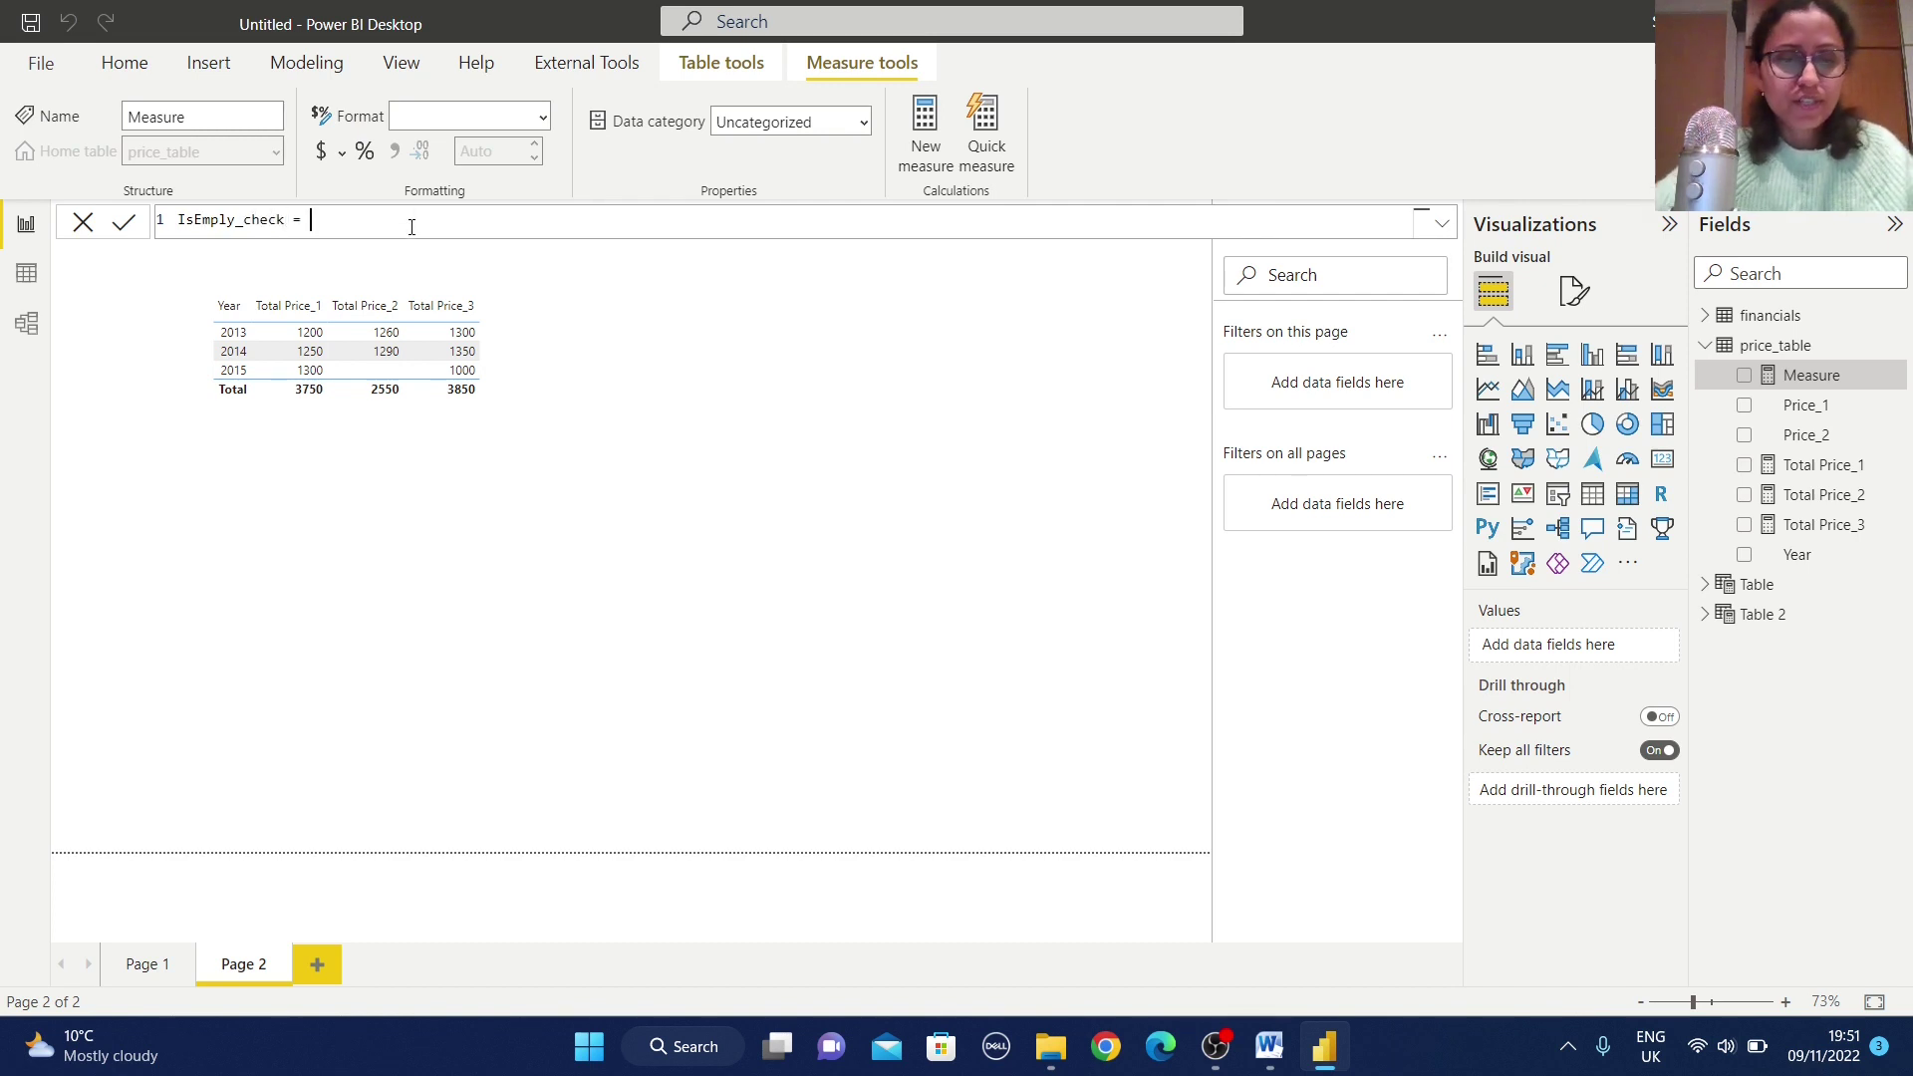
Step: Define IsEmply_check as ISEMPTY(price_table) and commit the measure
text(IS)
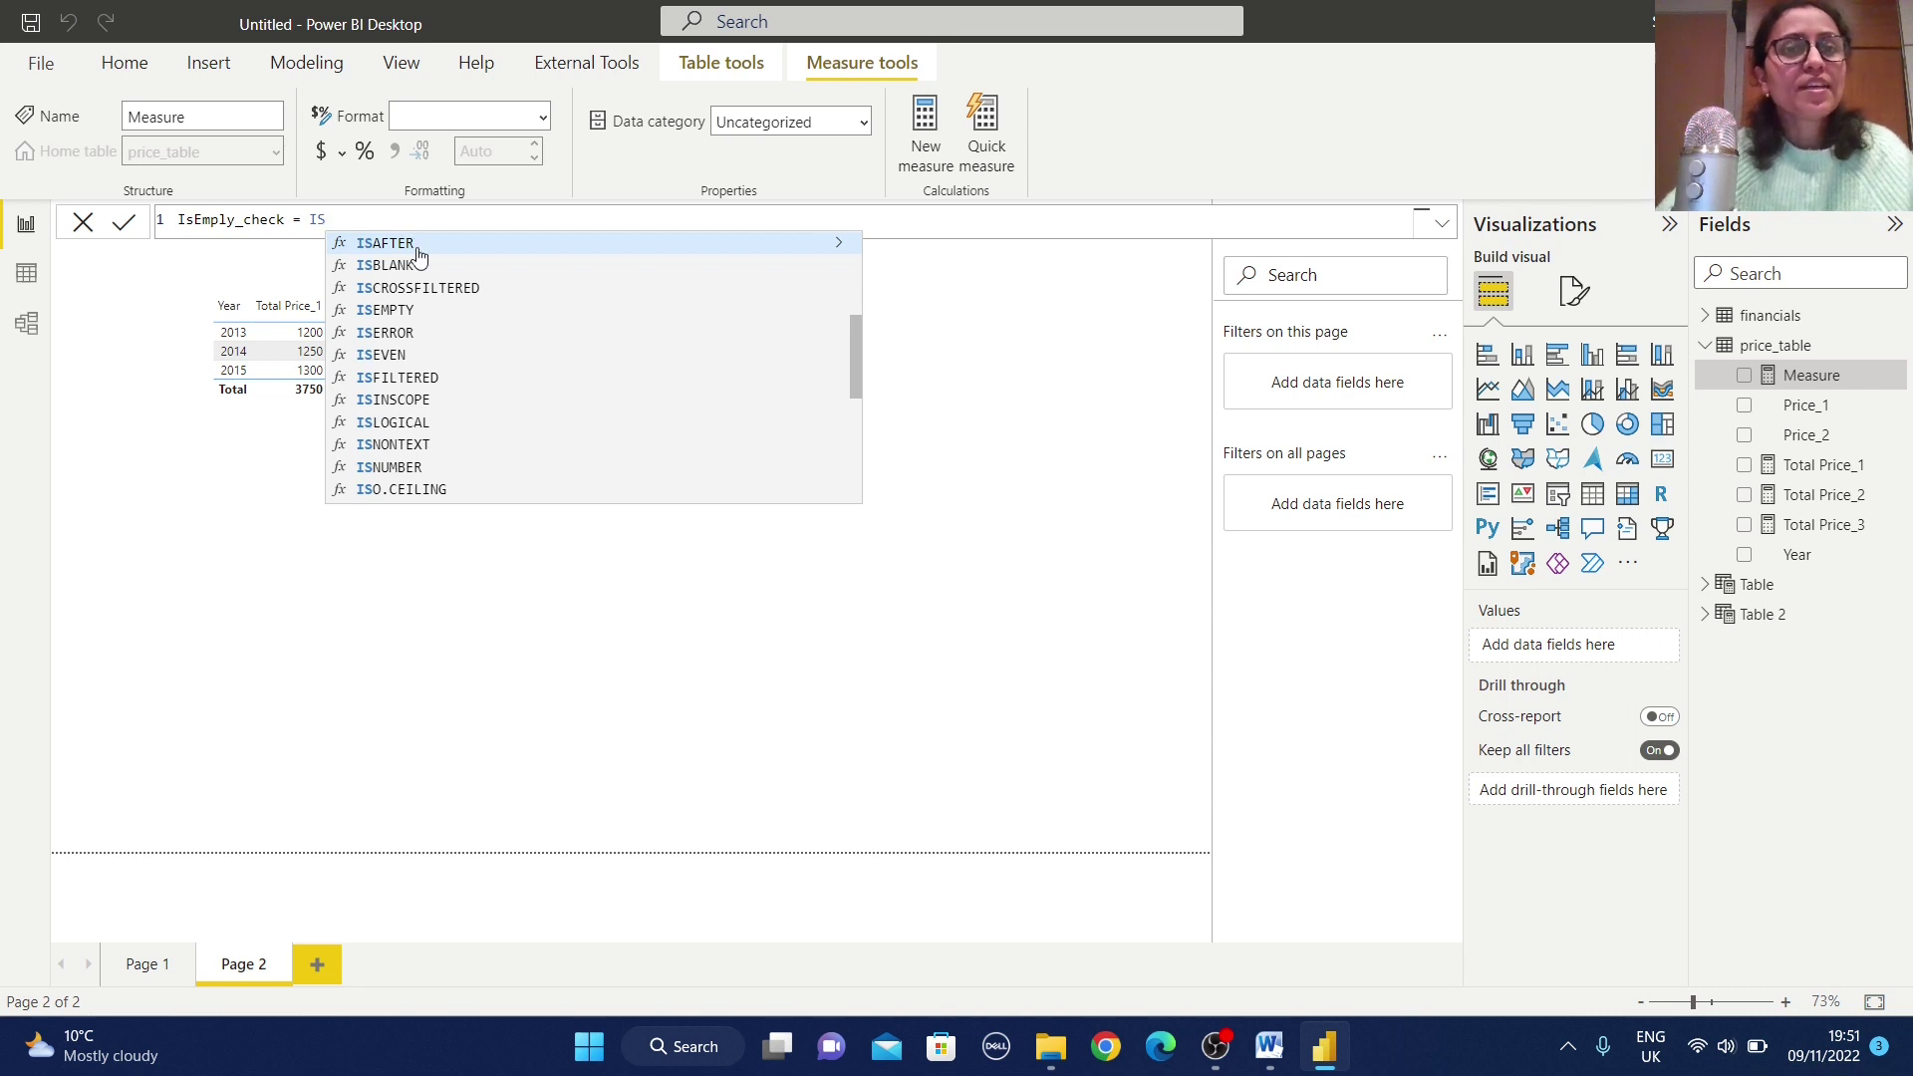
click(398, 313)
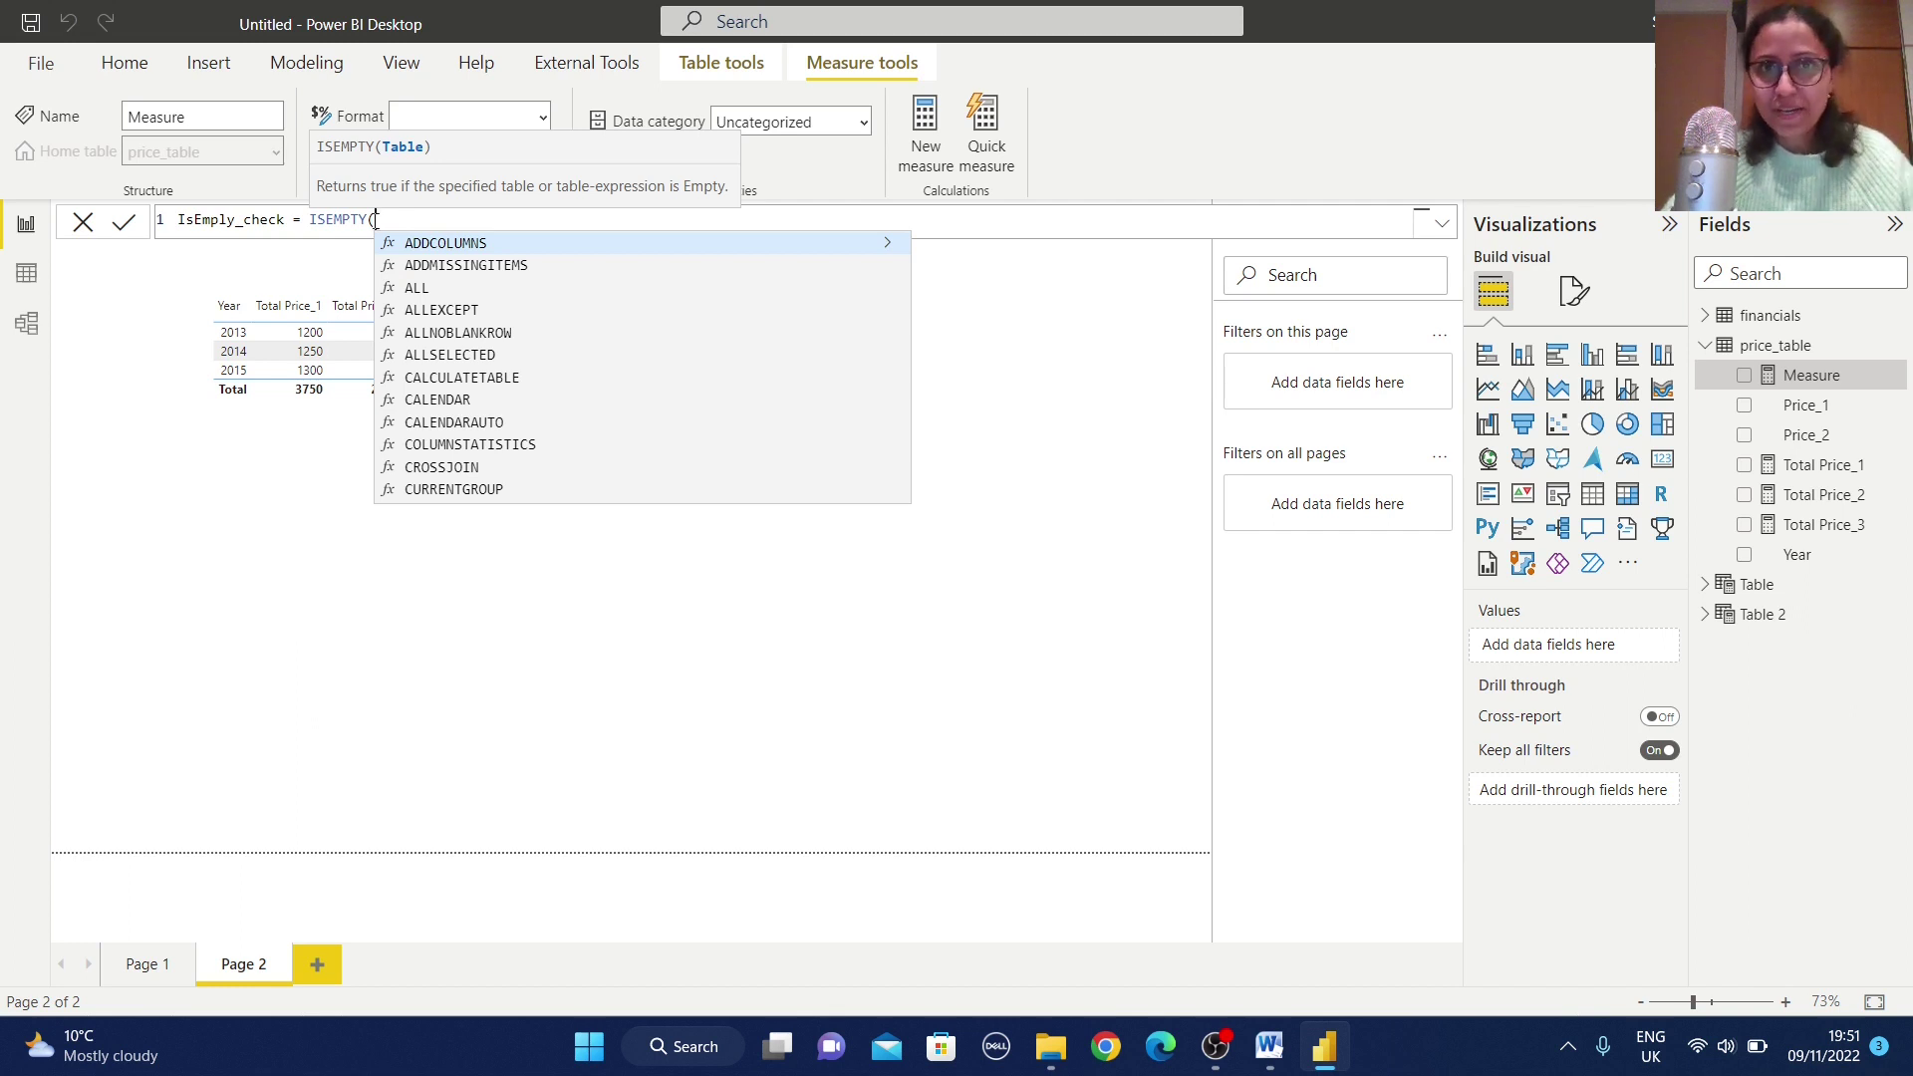
text(pric)
click(494, 257)
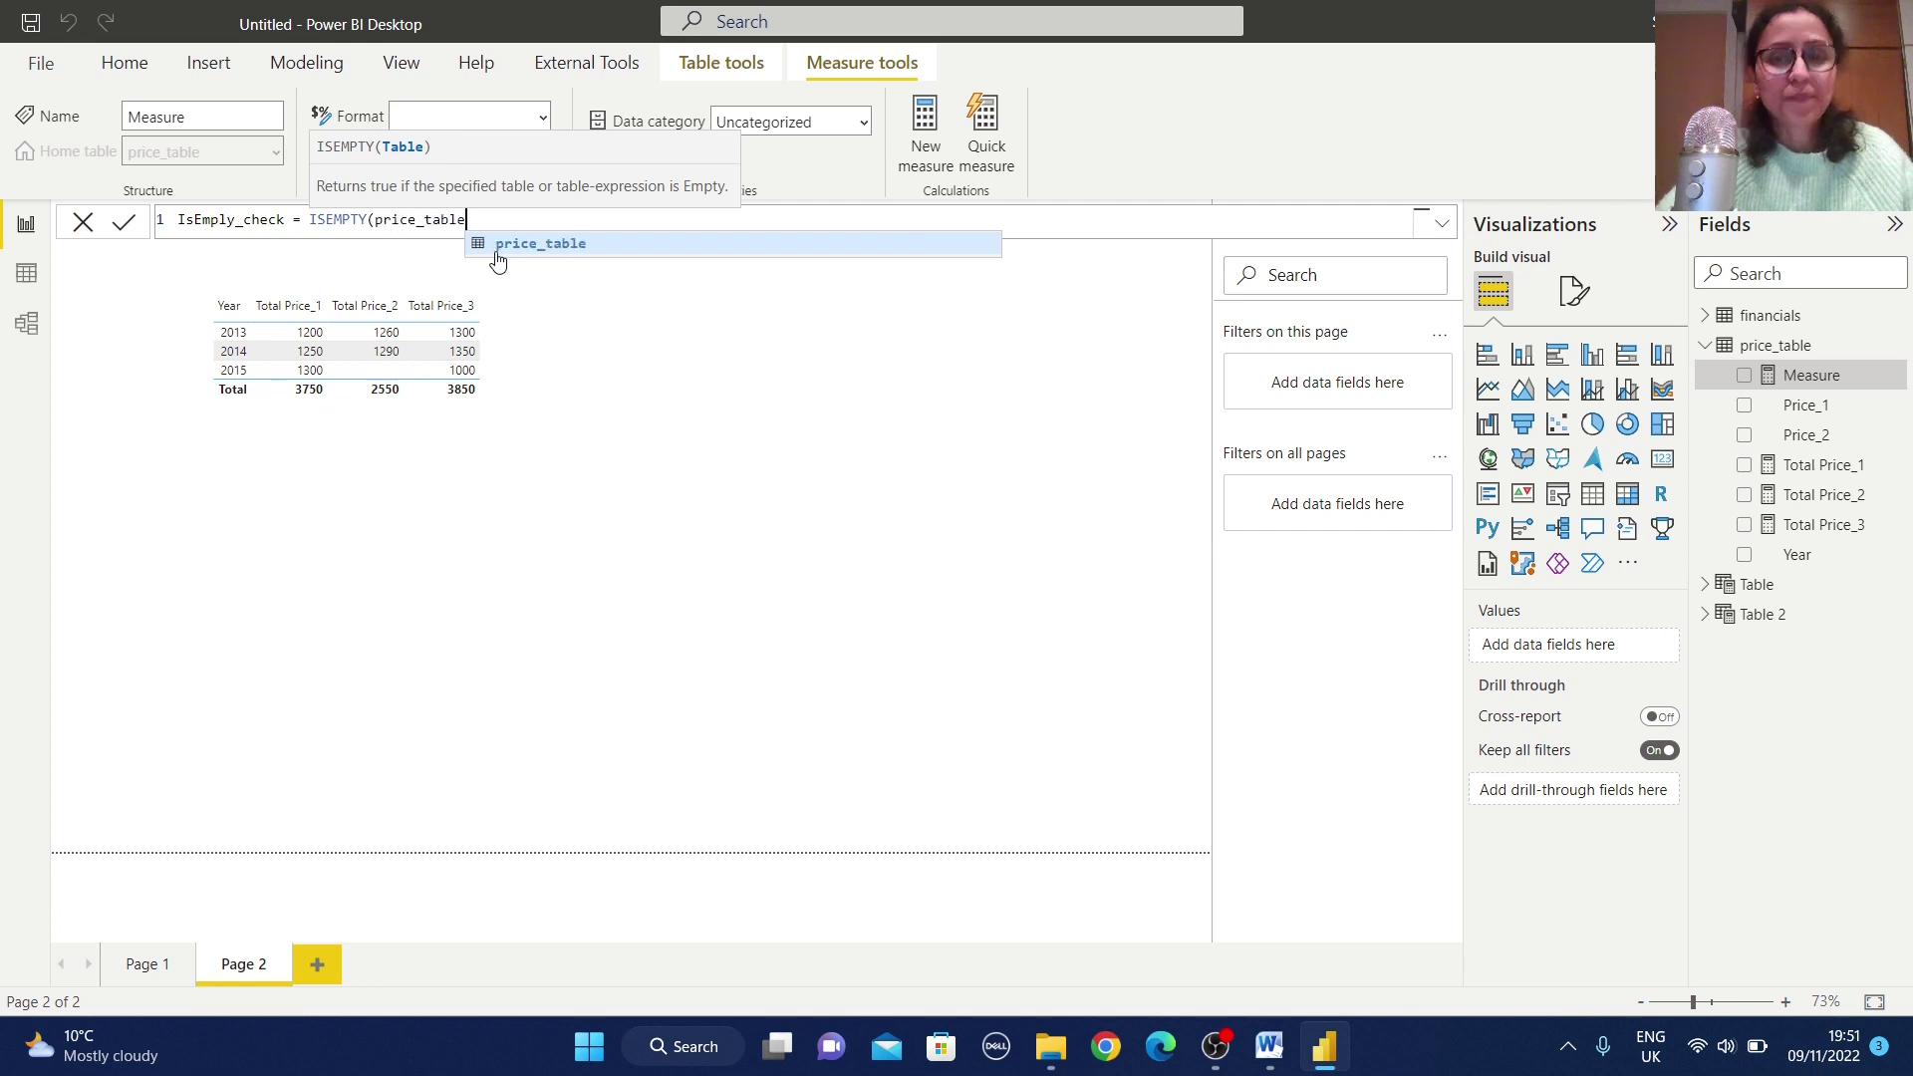
text())
click(637, 329)
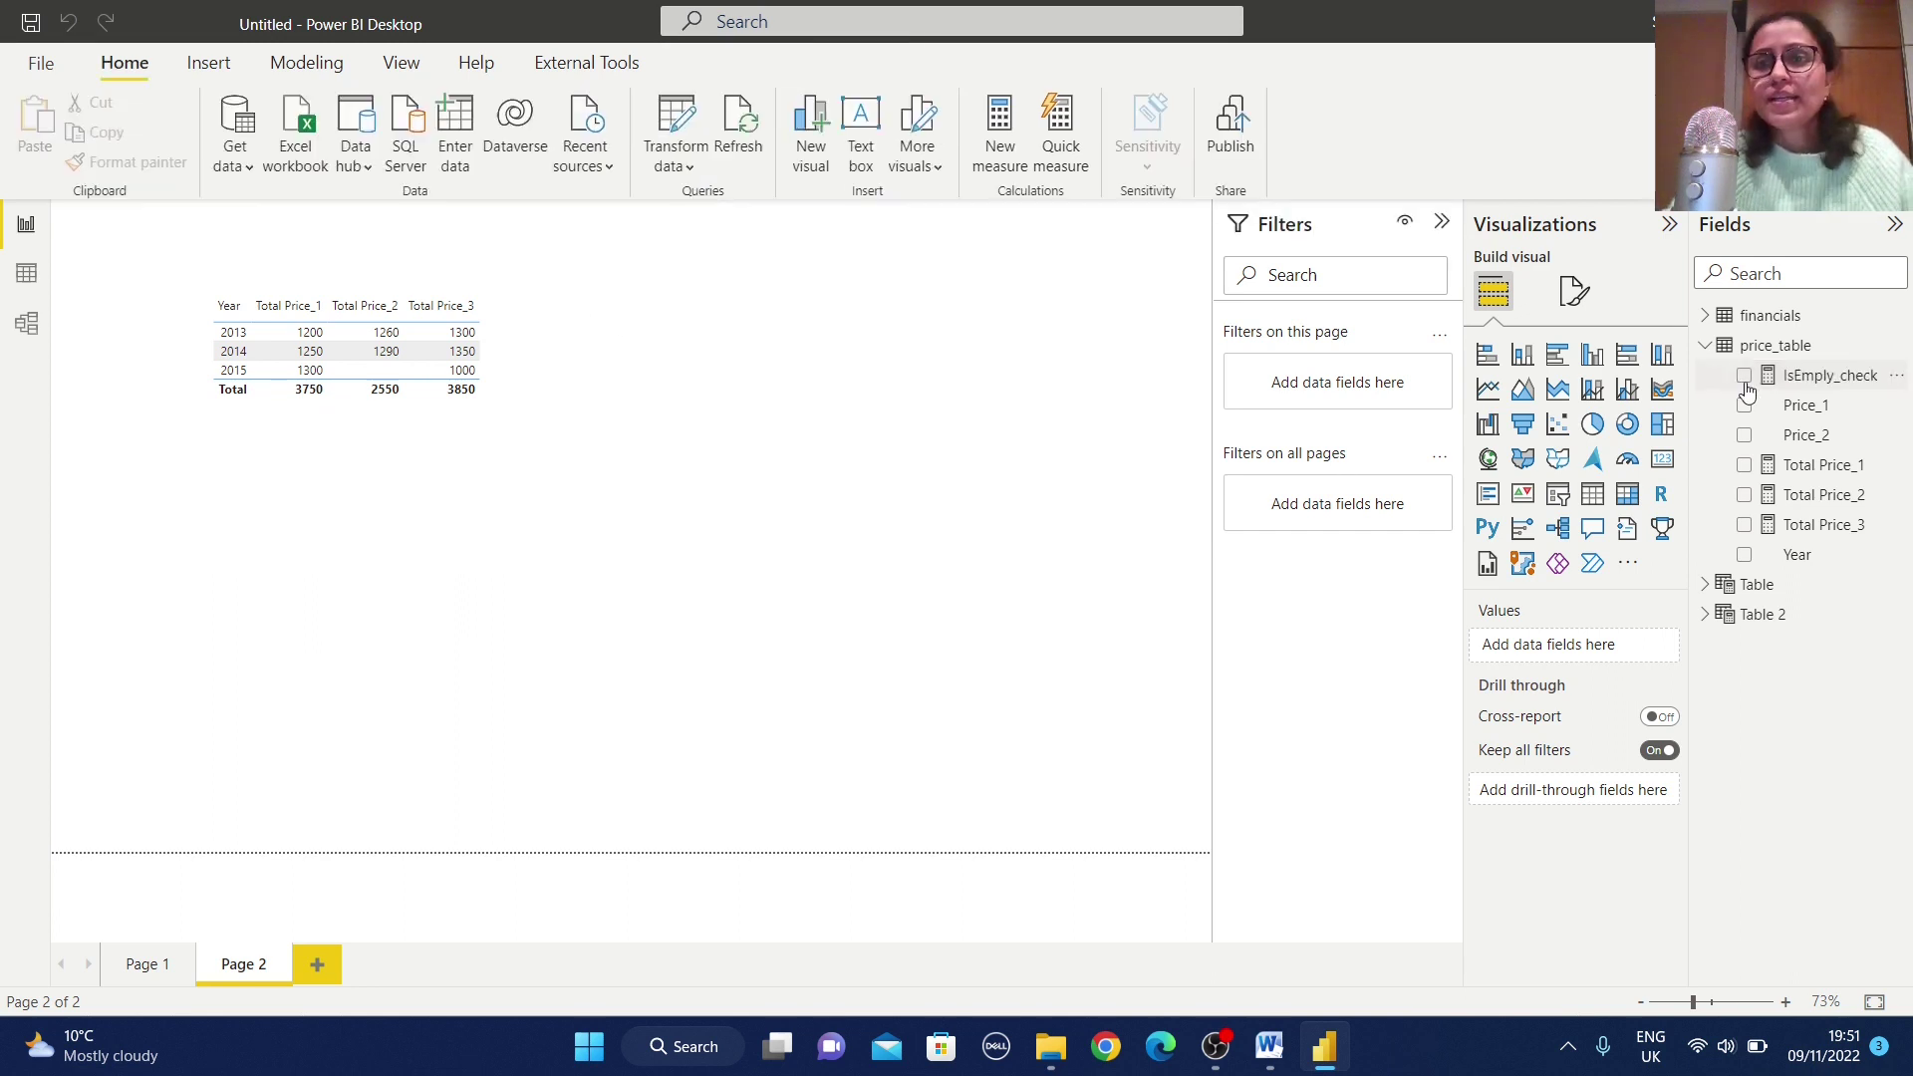
Step: Add a second table visual showing the IsEmply_check measure and place it beside the yearly price table near the page's upper edge
click(1592, 493)
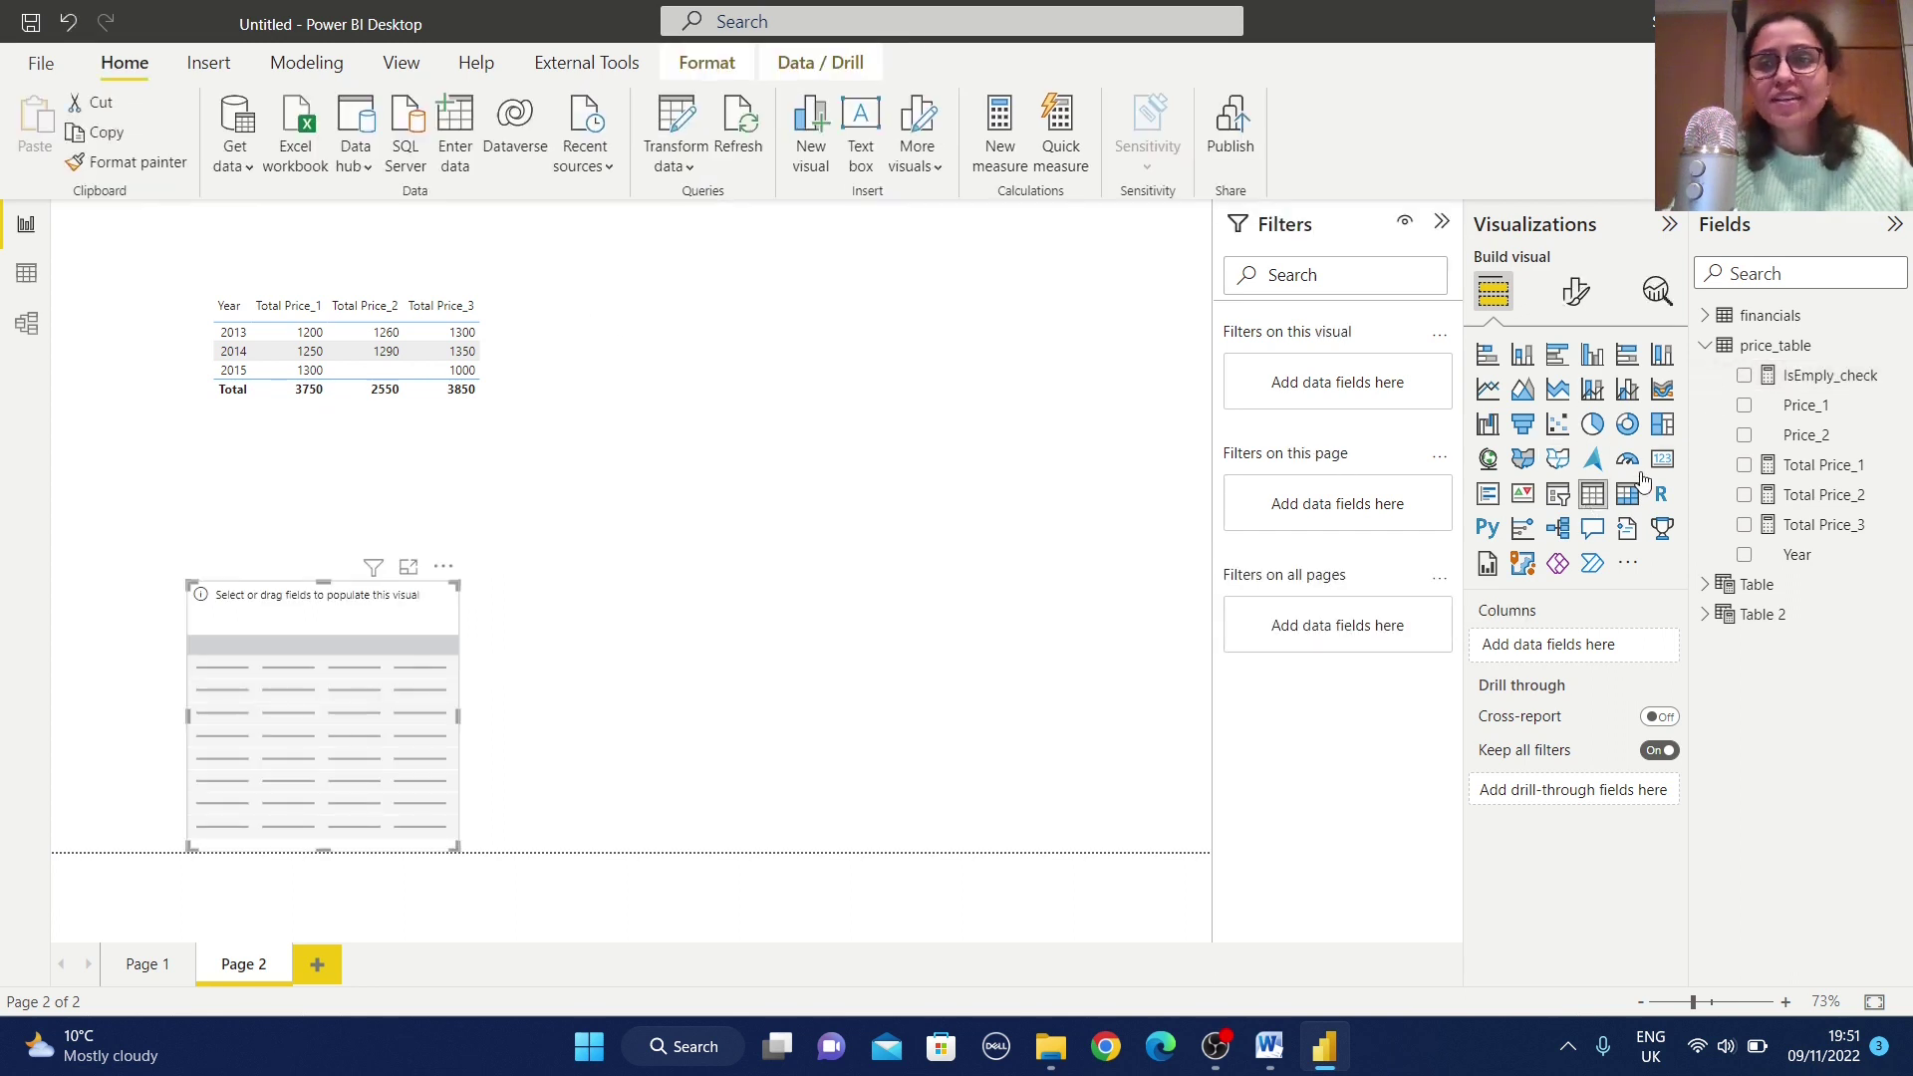
click(1743, 376)
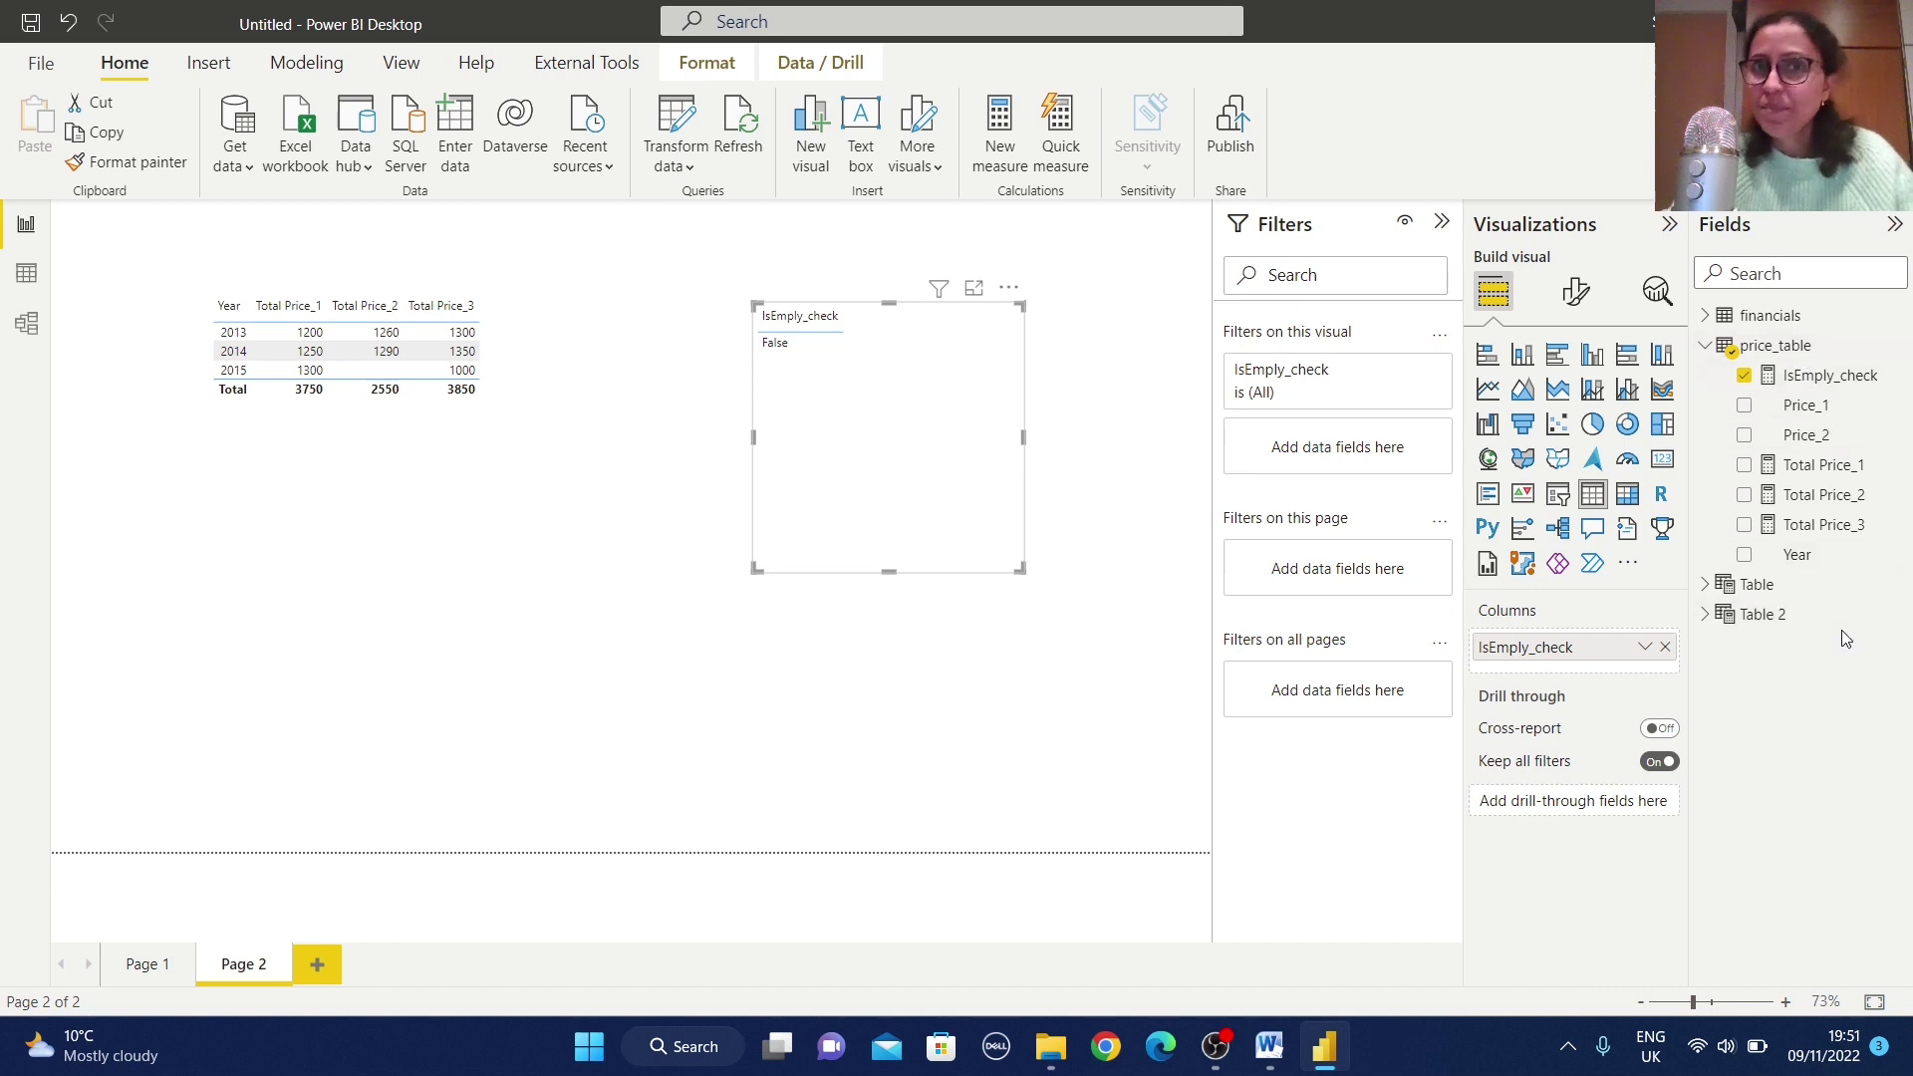
drag(953, 500, 948, 456)
click(999, 613)
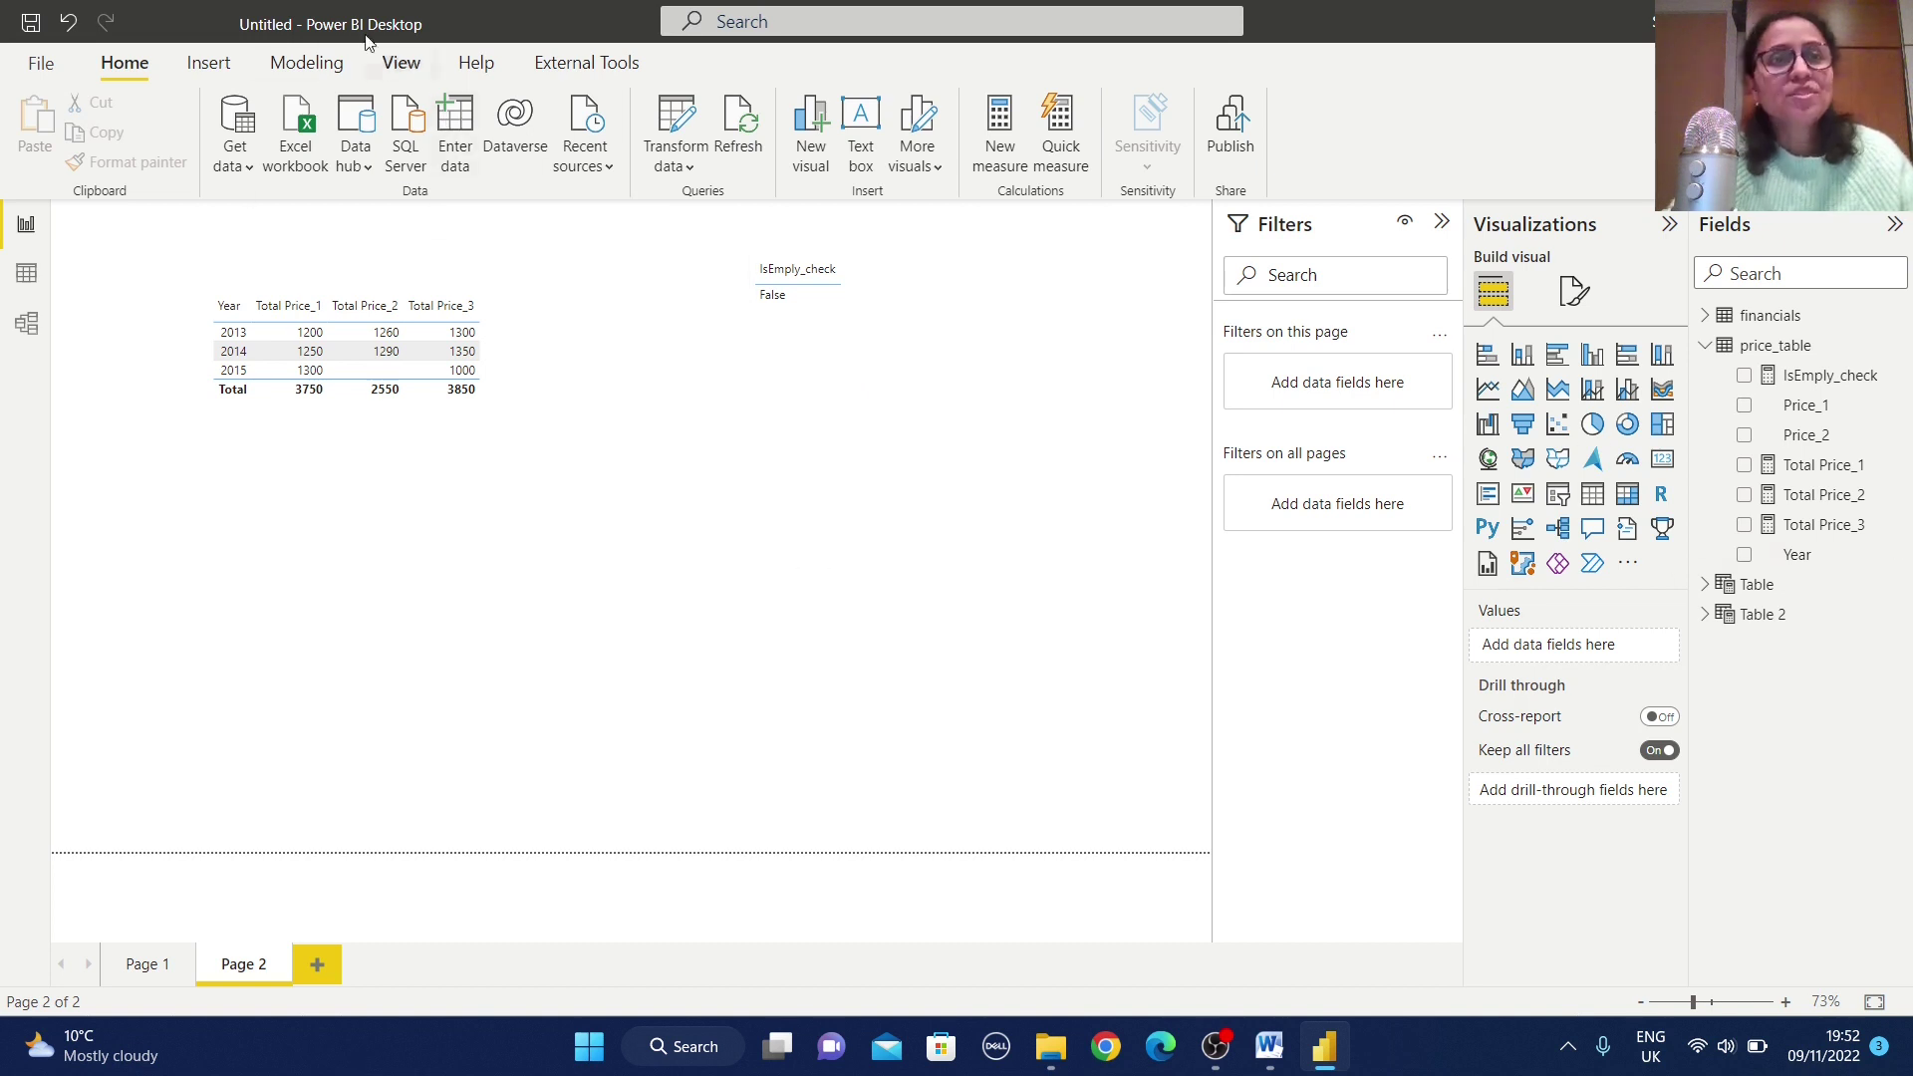
Step: Create and load a manual table named emply_table with a single column ID and no data rows
click(468, 123)
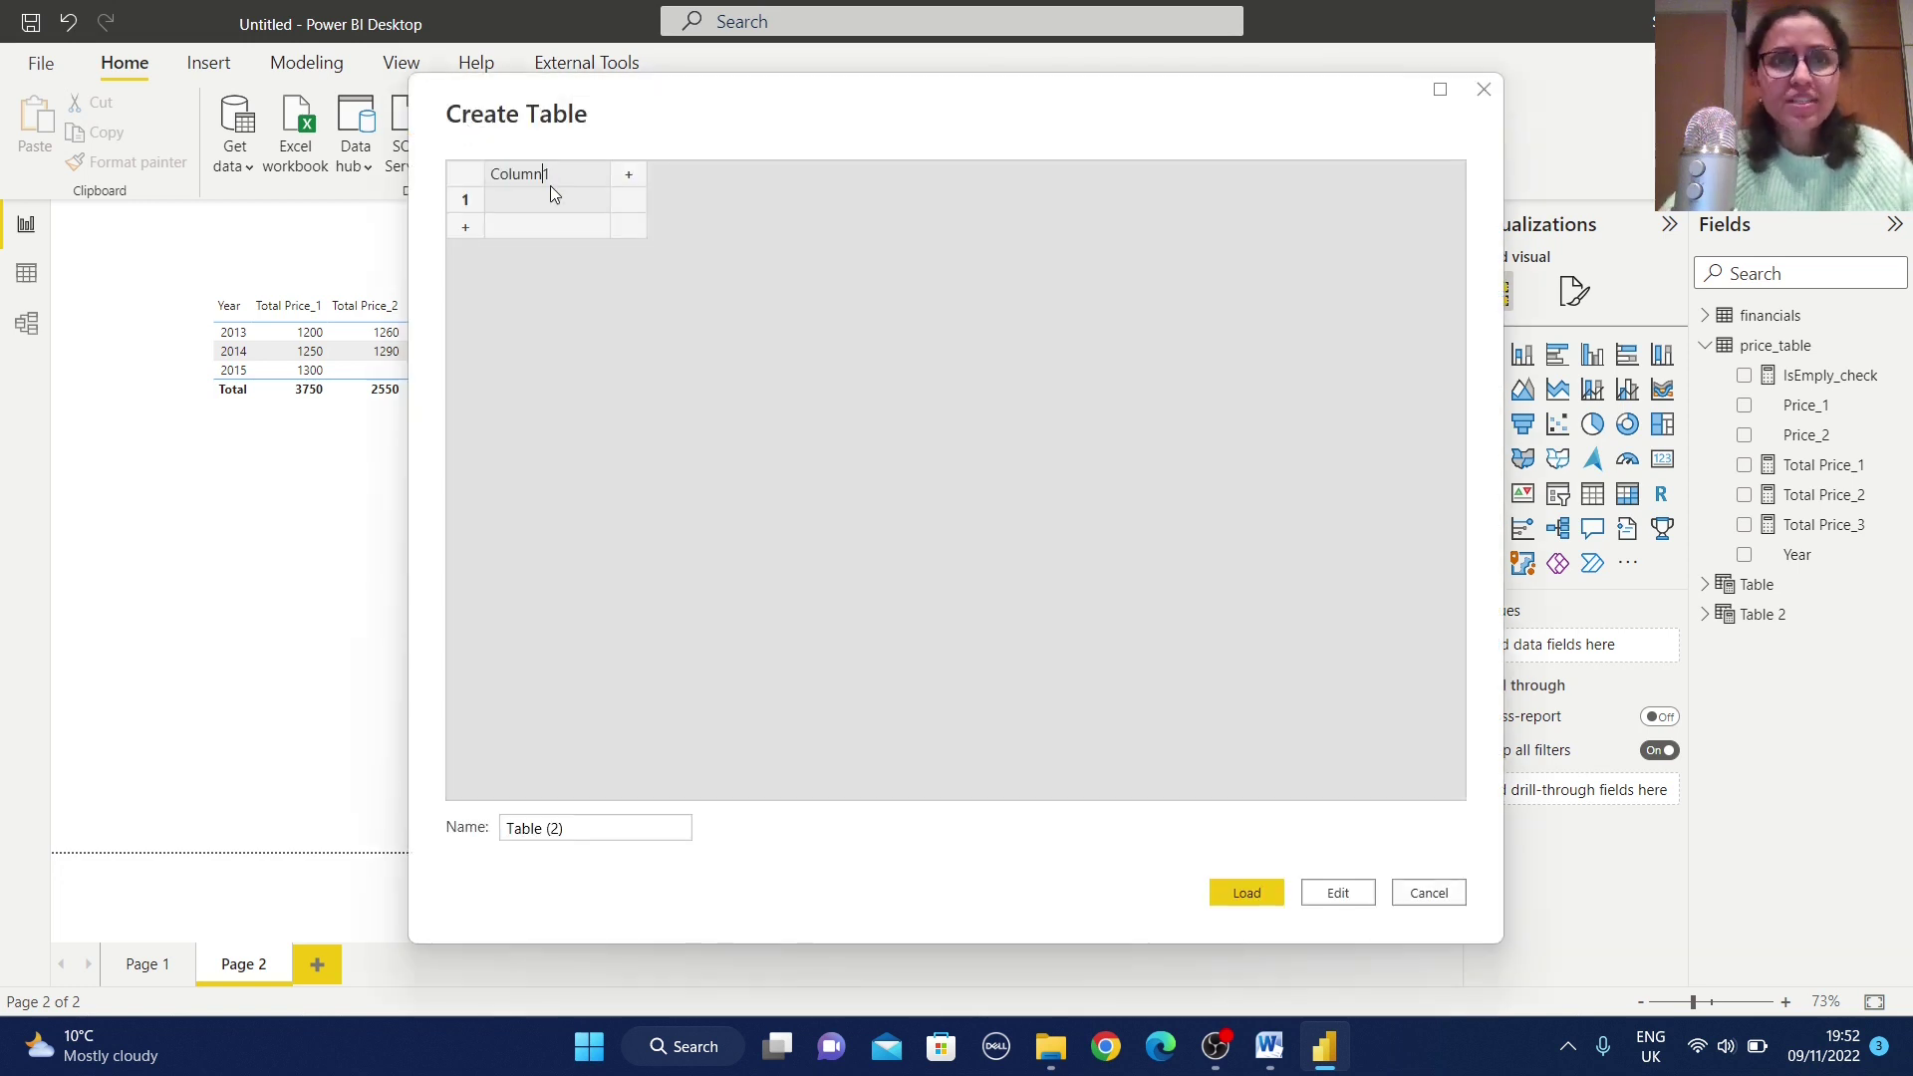
double_click(491, 175)
key(BackSpace)
text(ID)
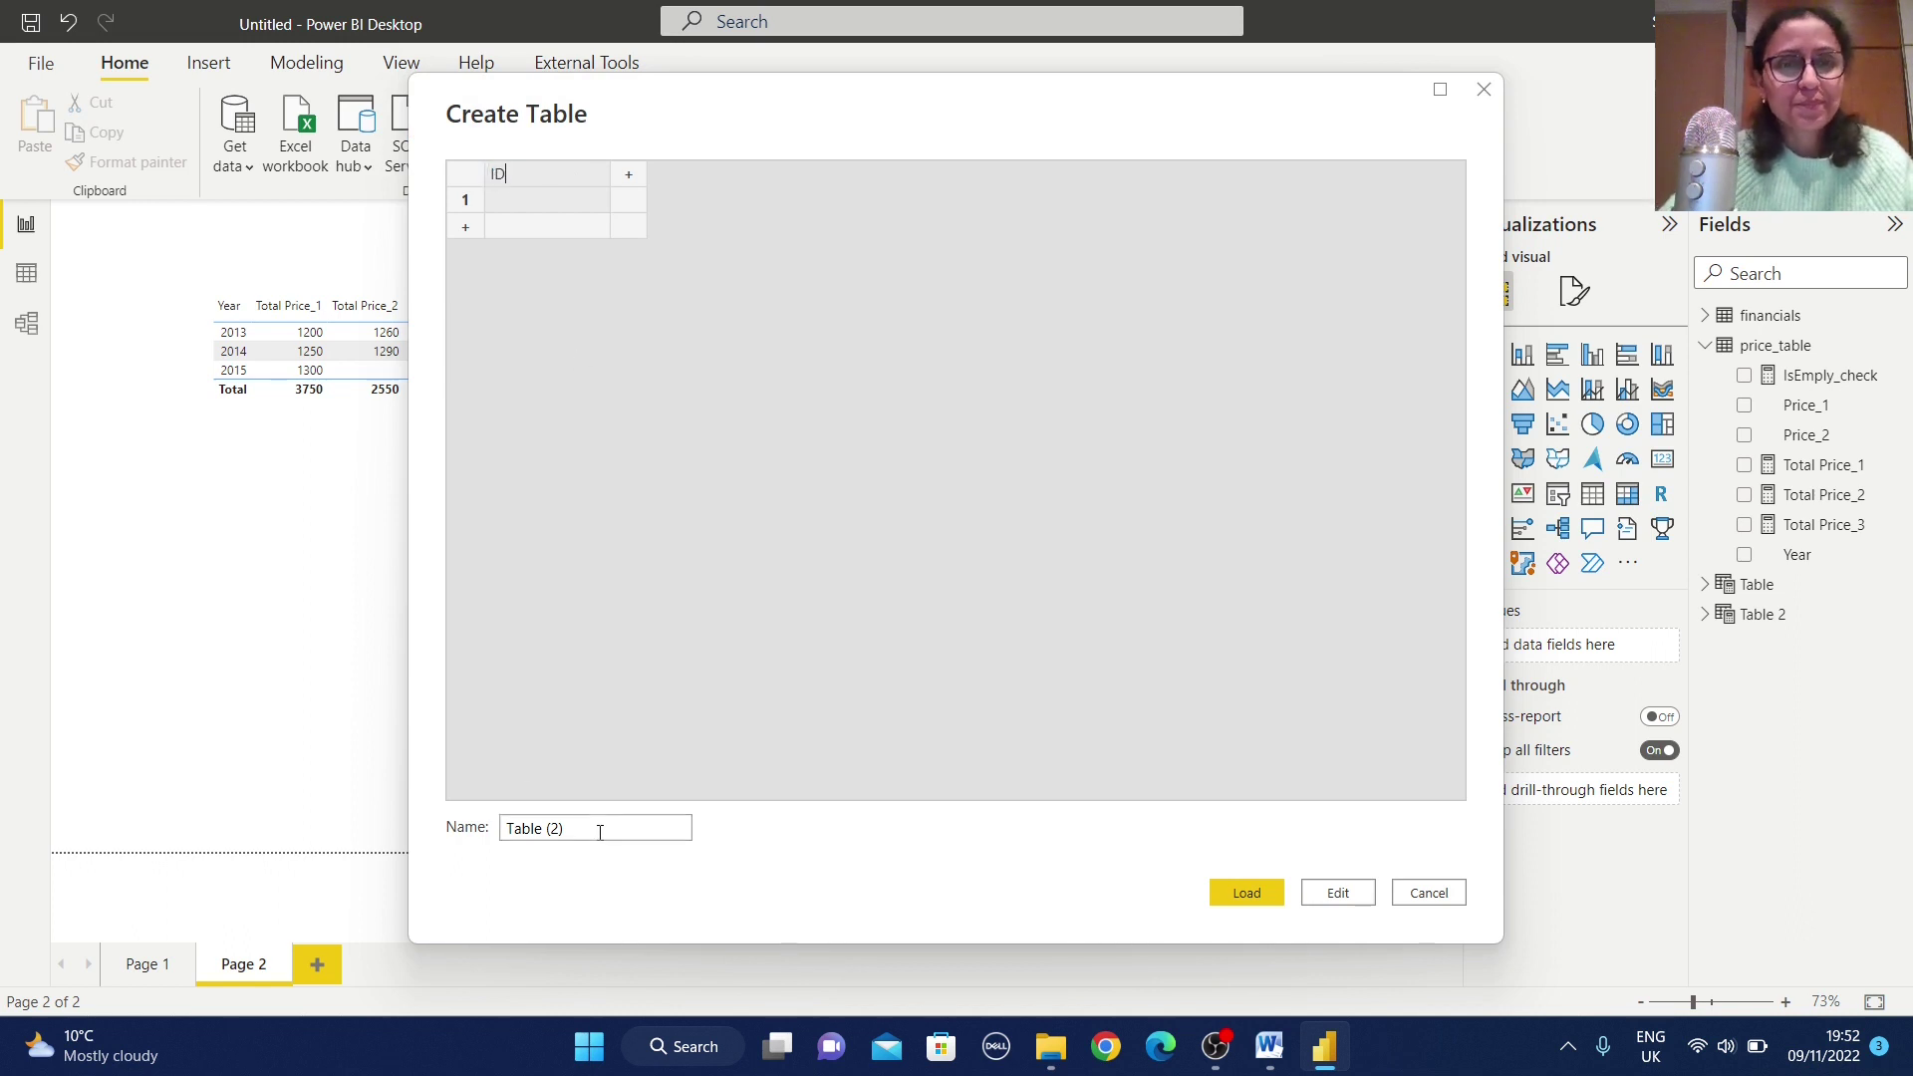
drag(598, 837, 362, 815)
text(emp)
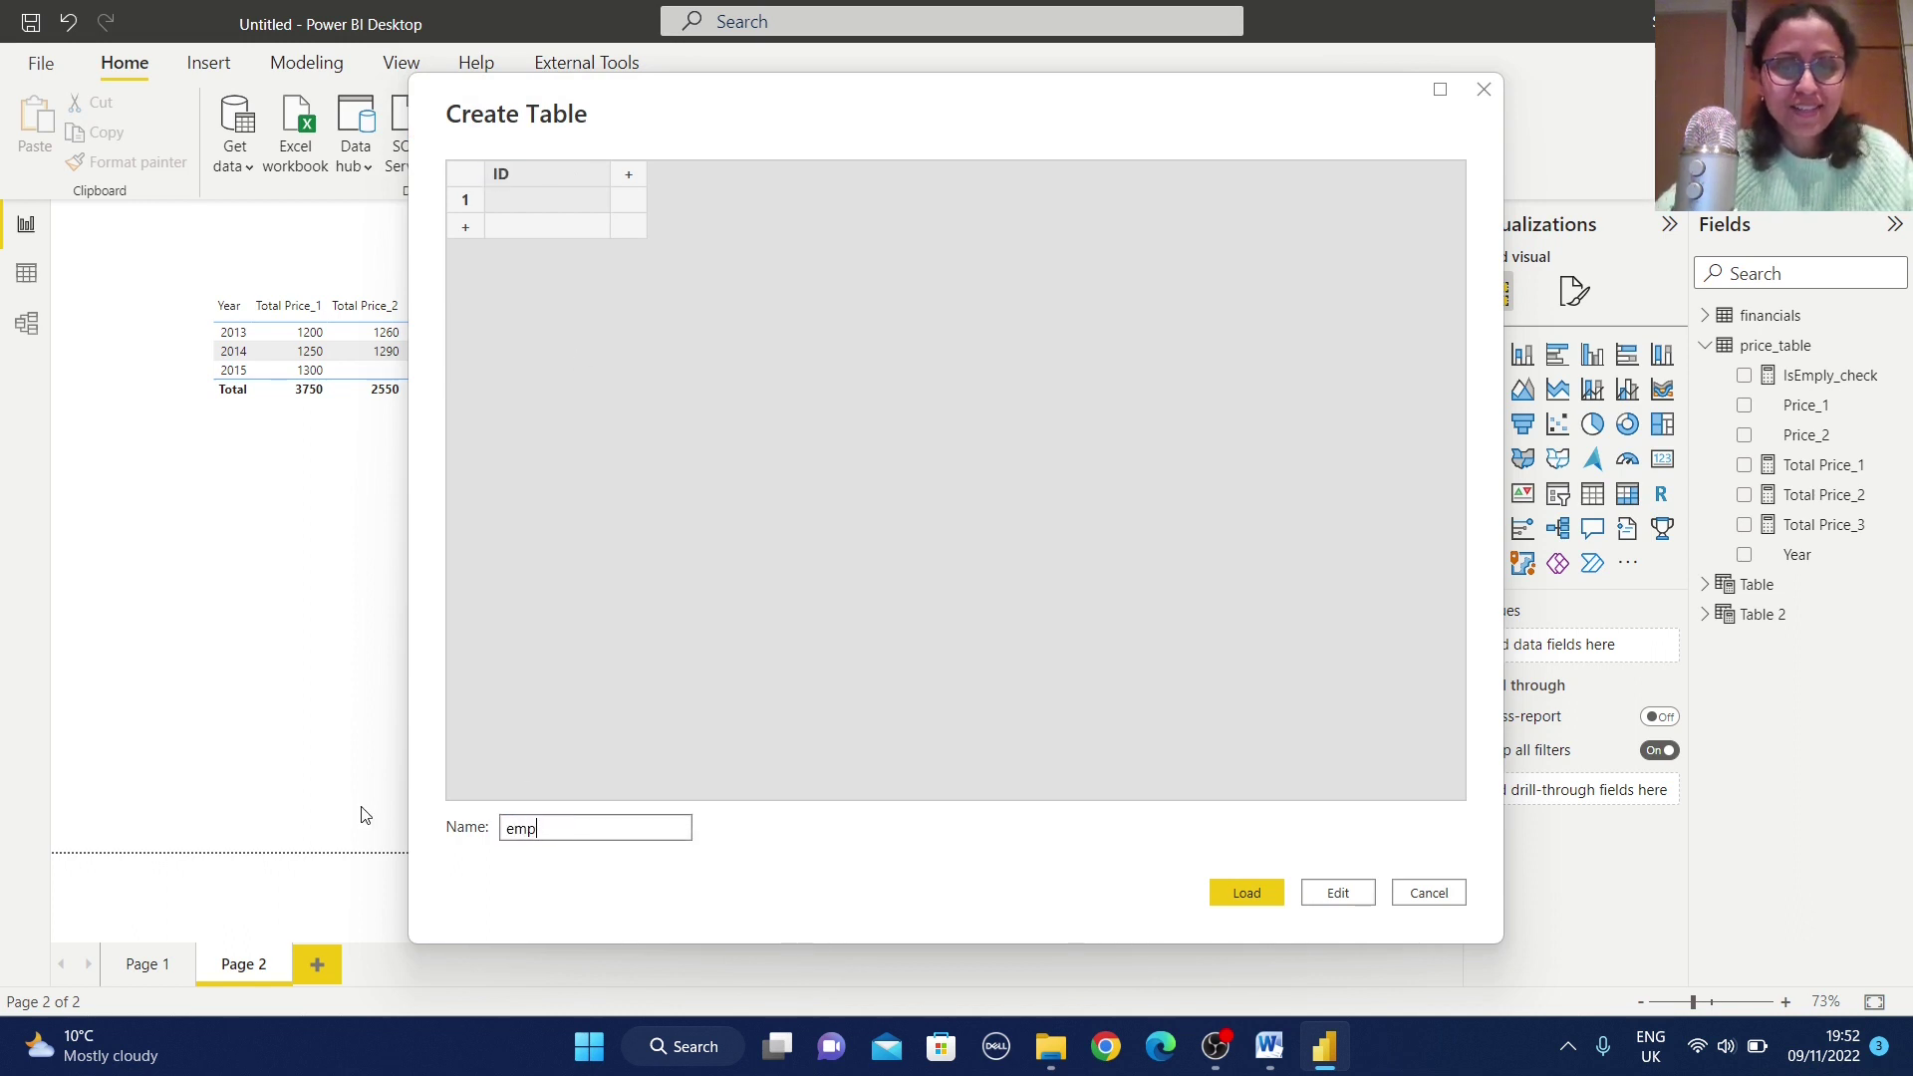
text(ly_table)
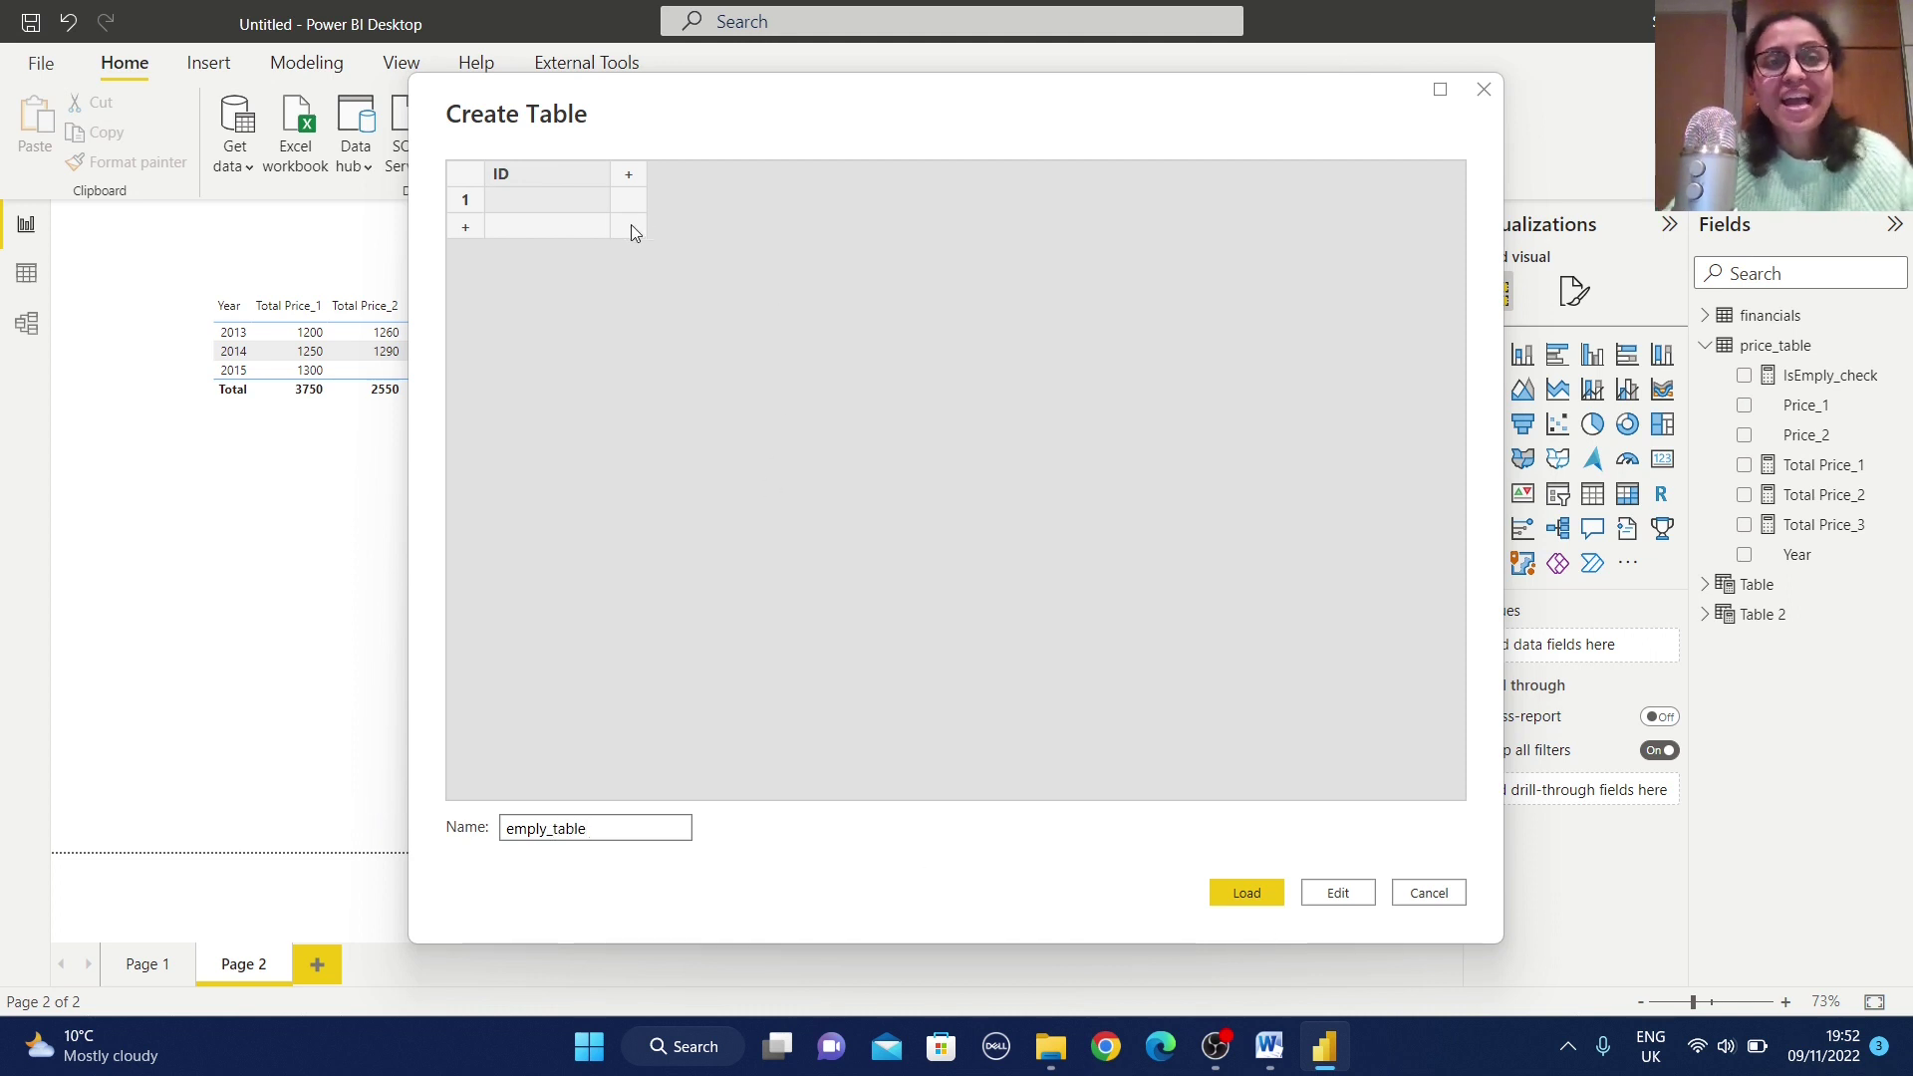
click(1253, 897)
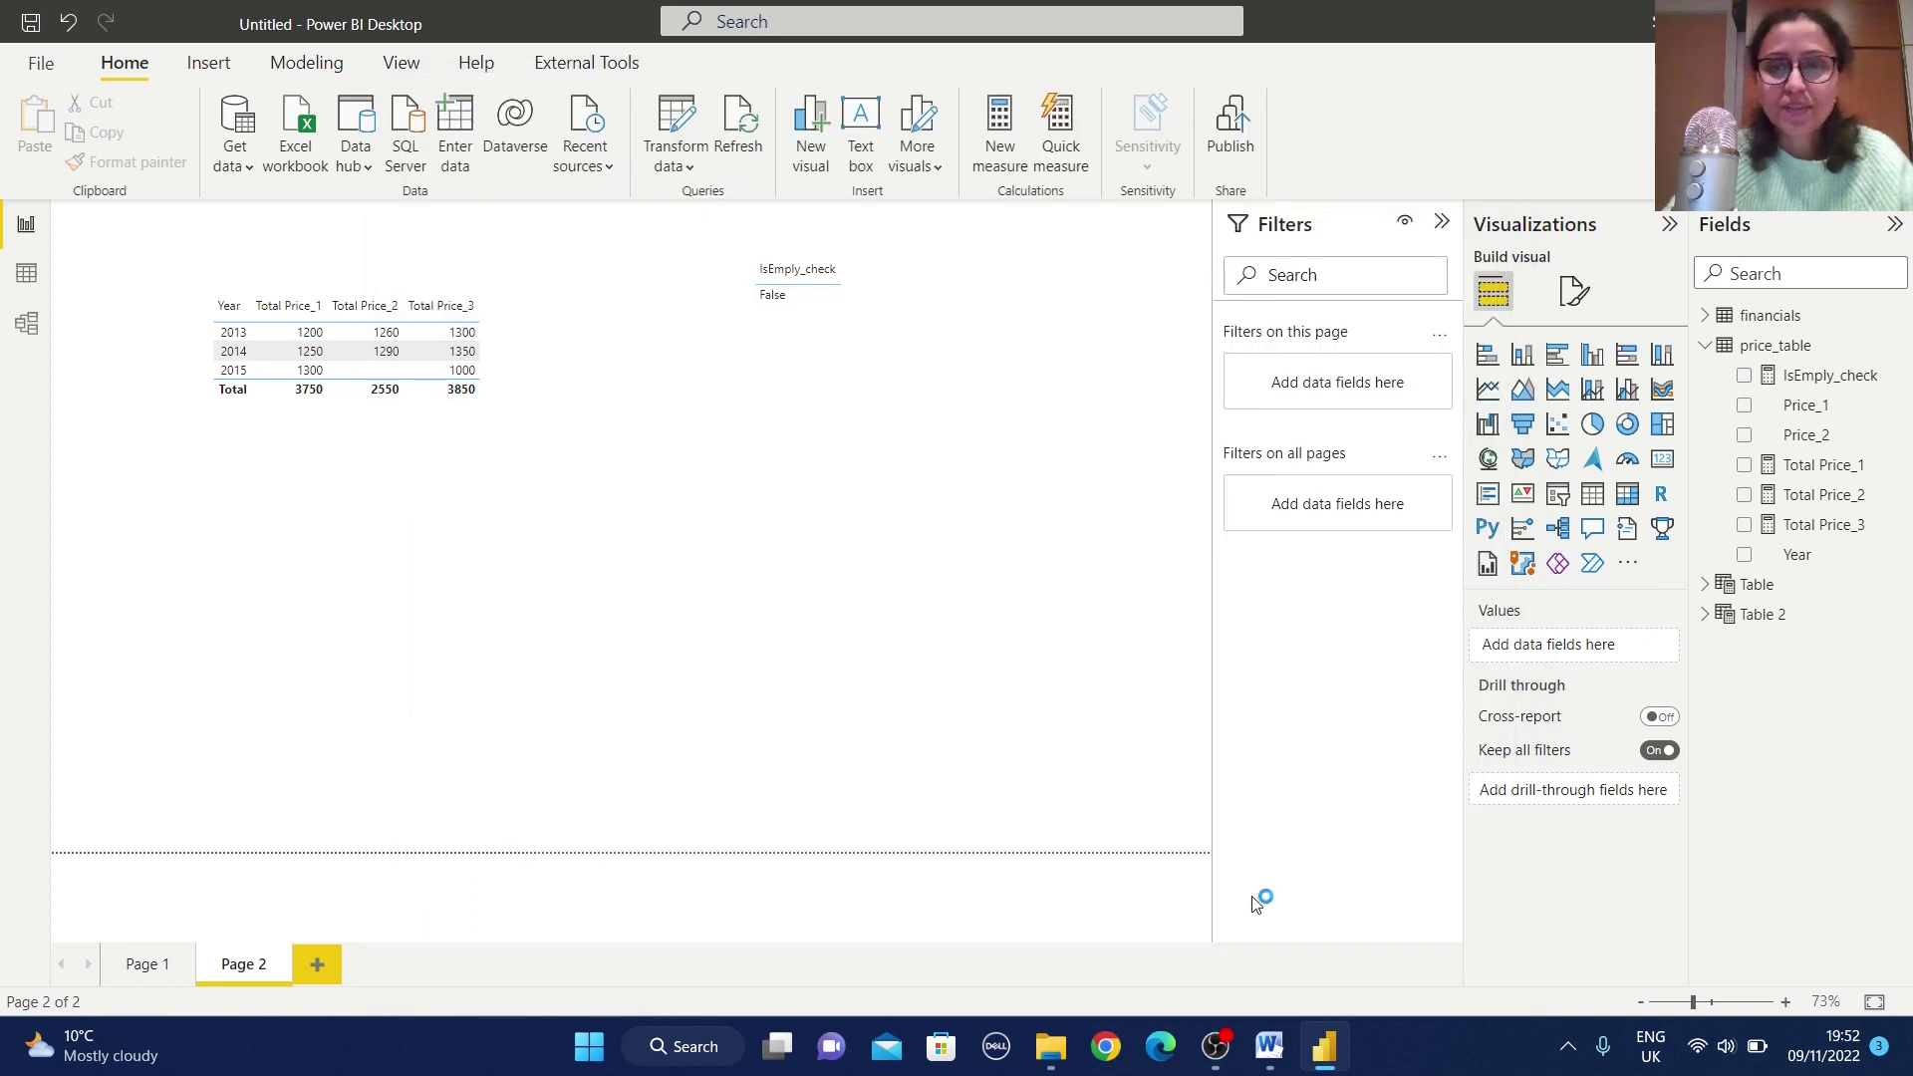
Step: Start a new measure in emply_table and name it Is_empty_check
click(1705, 316)
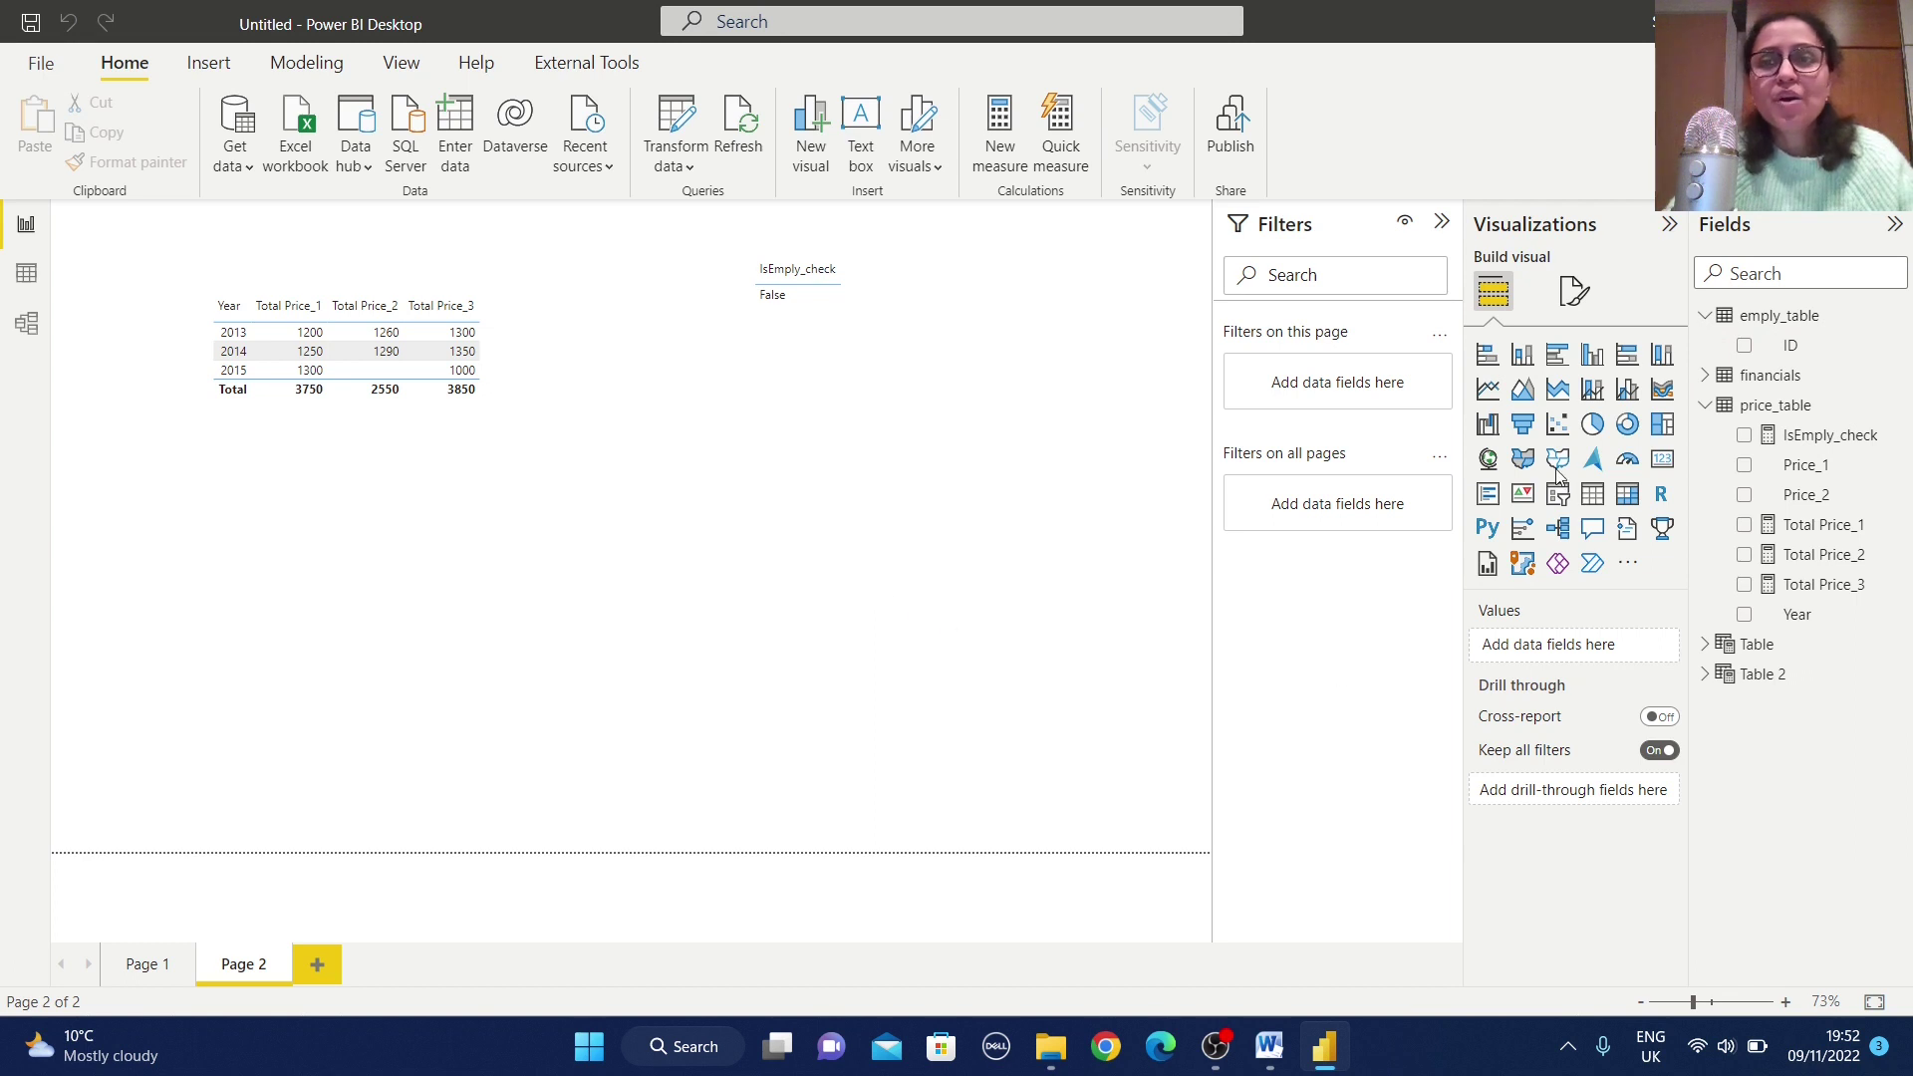
click(1753, 318)
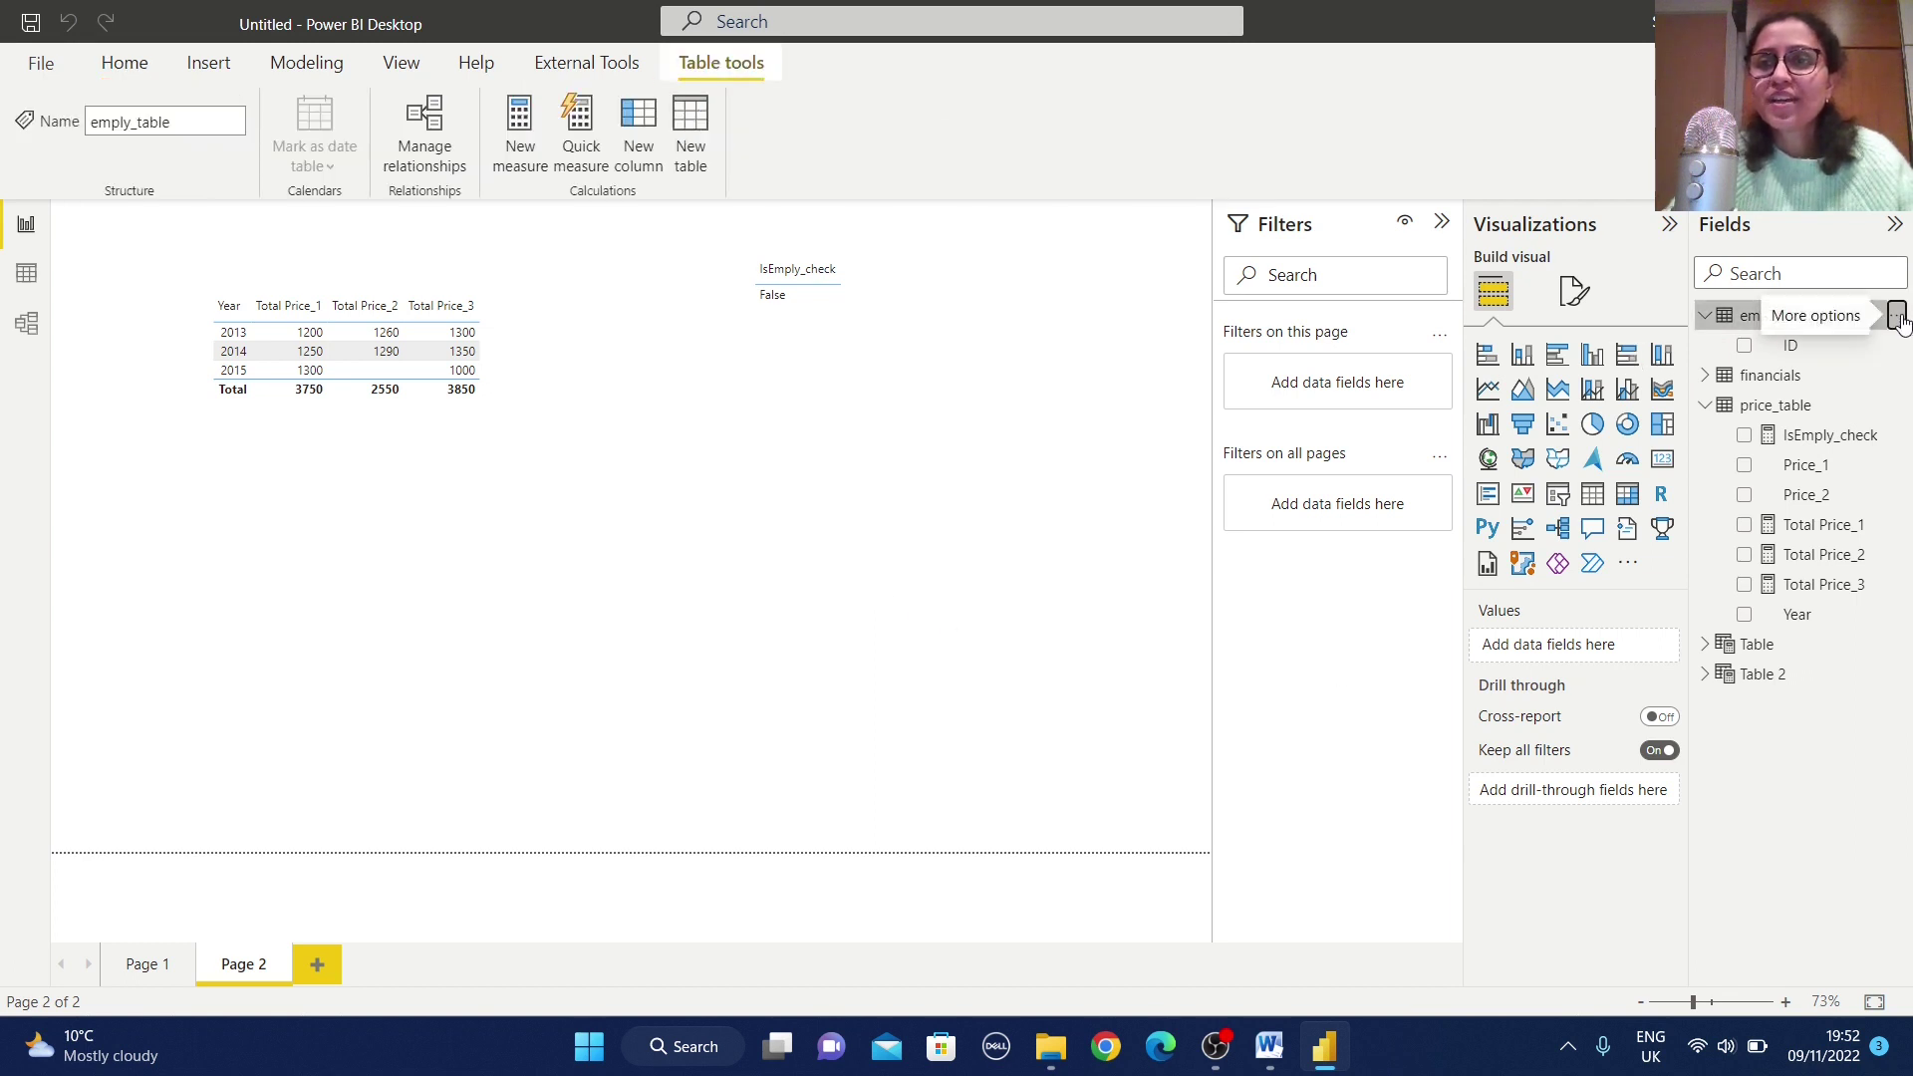
right_click(1765, 324)
key(Escape)
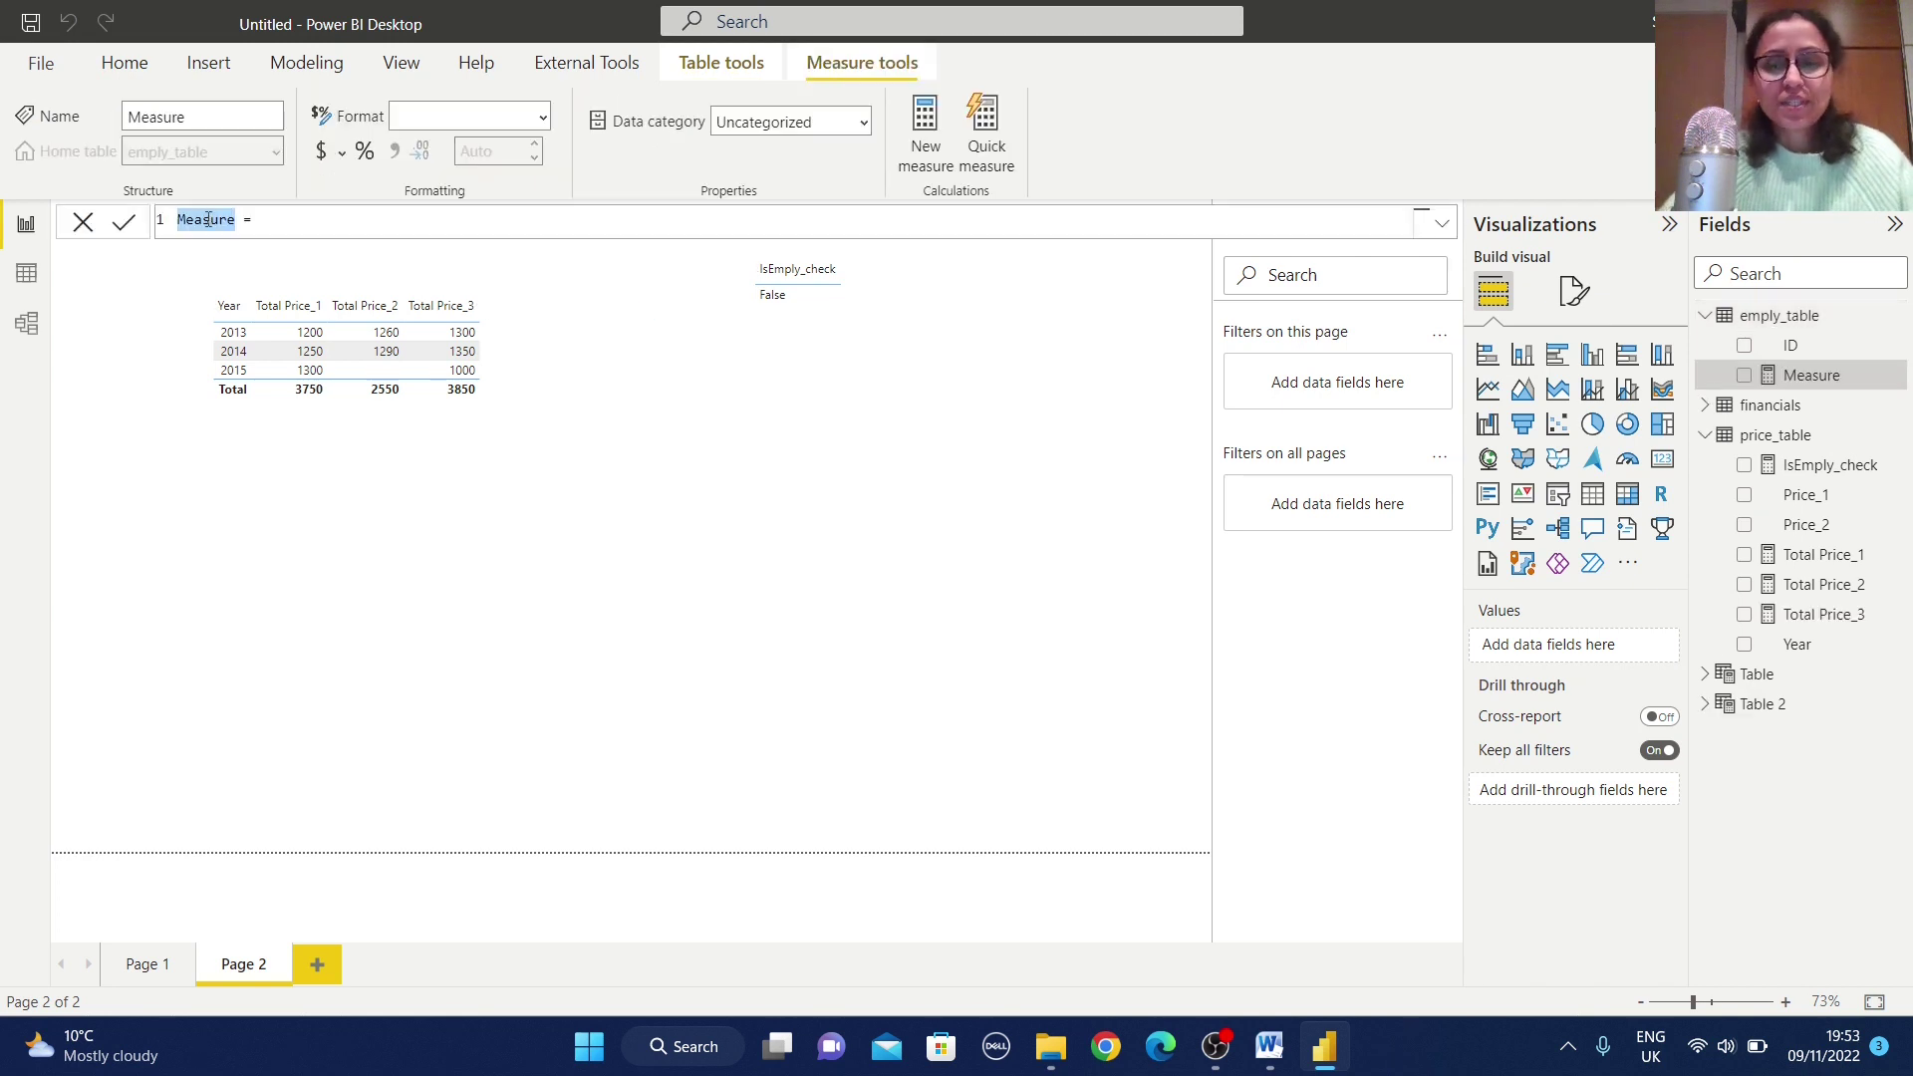
text(Is_em)
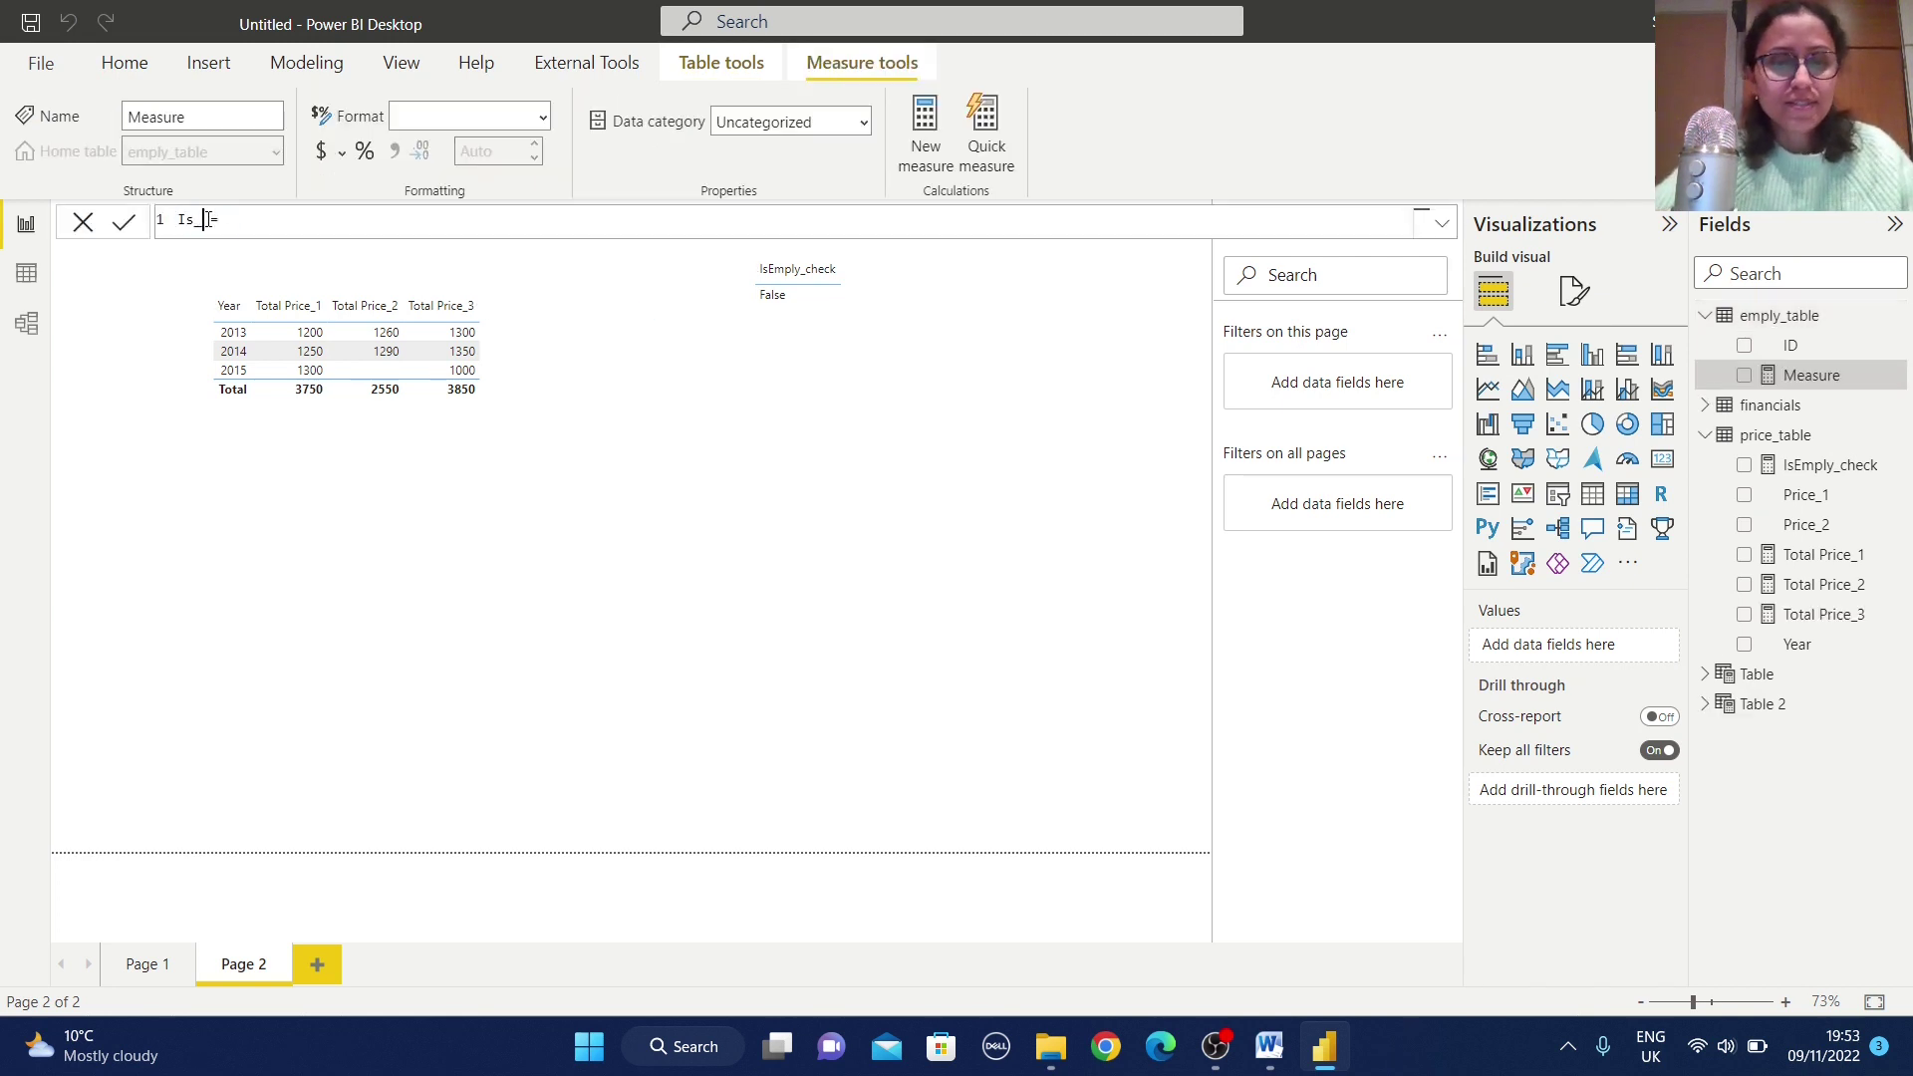
text(pl)
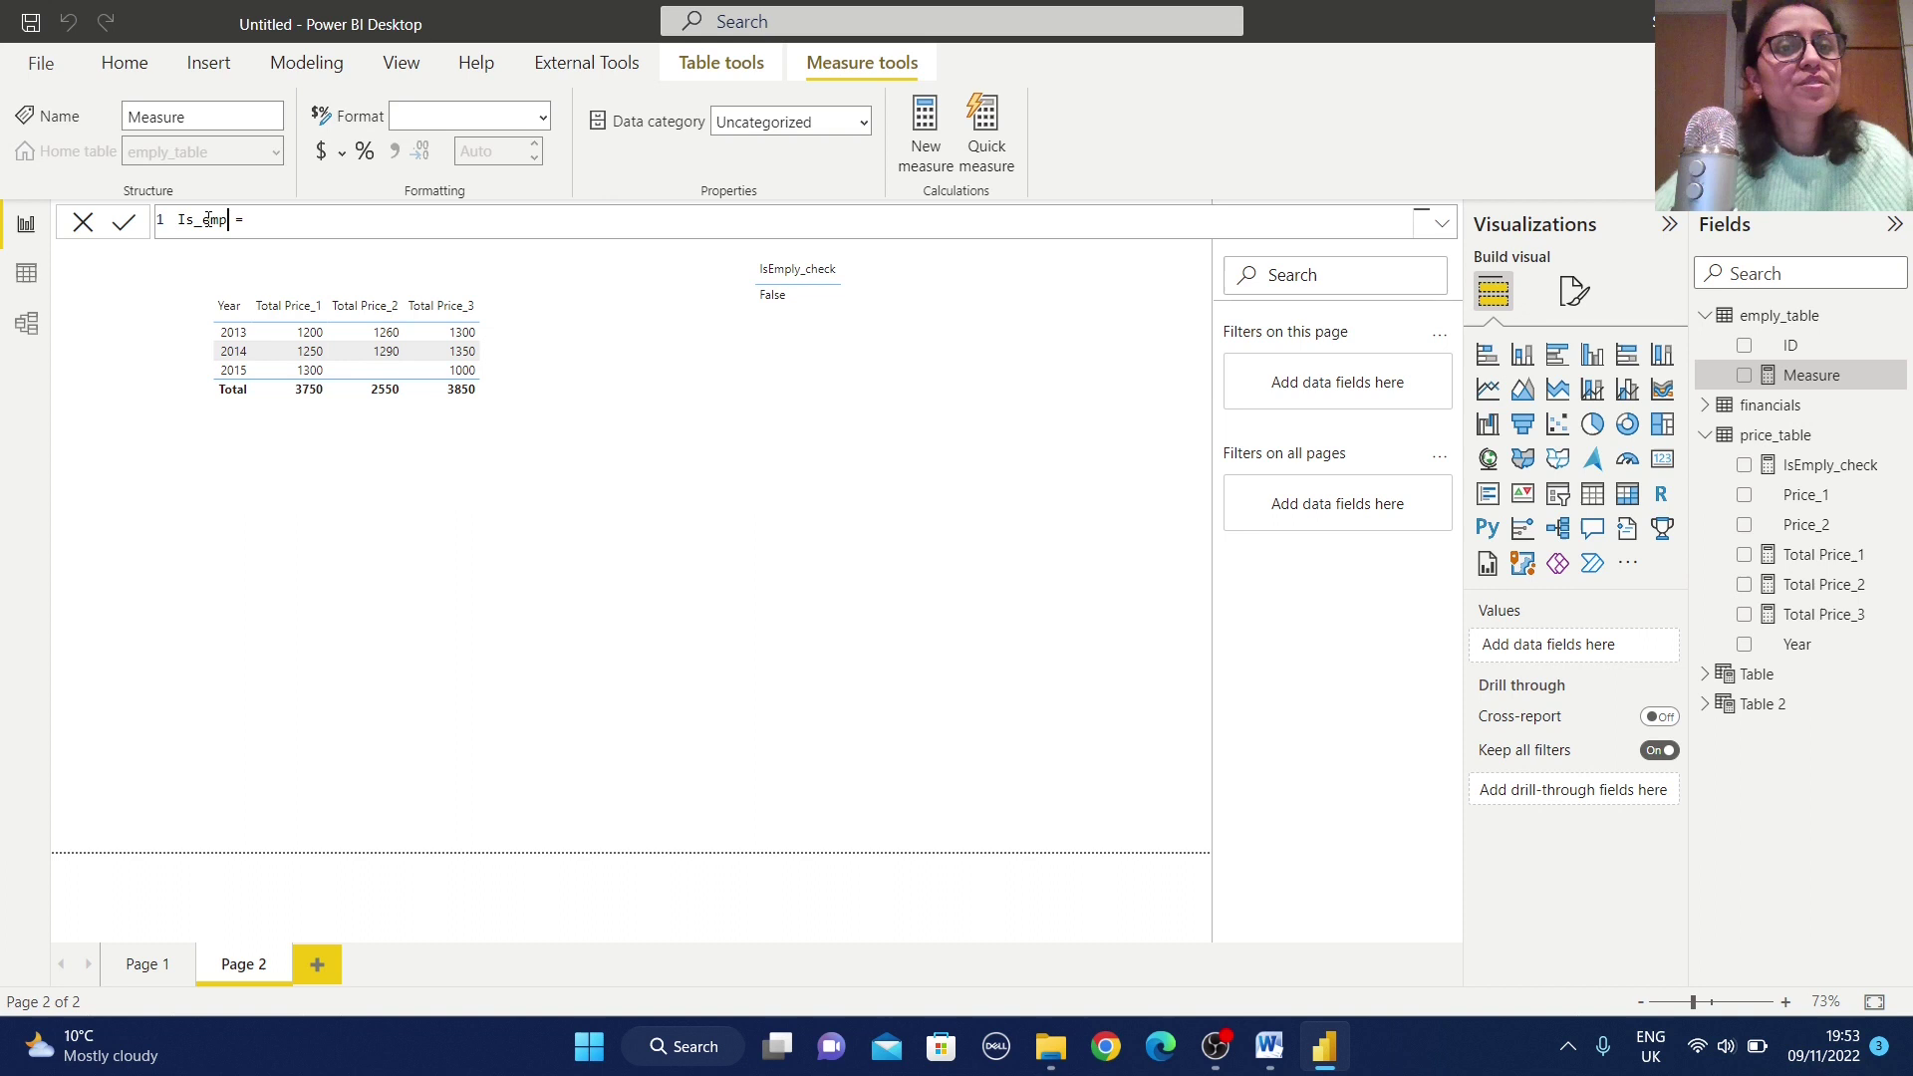
text(ty)
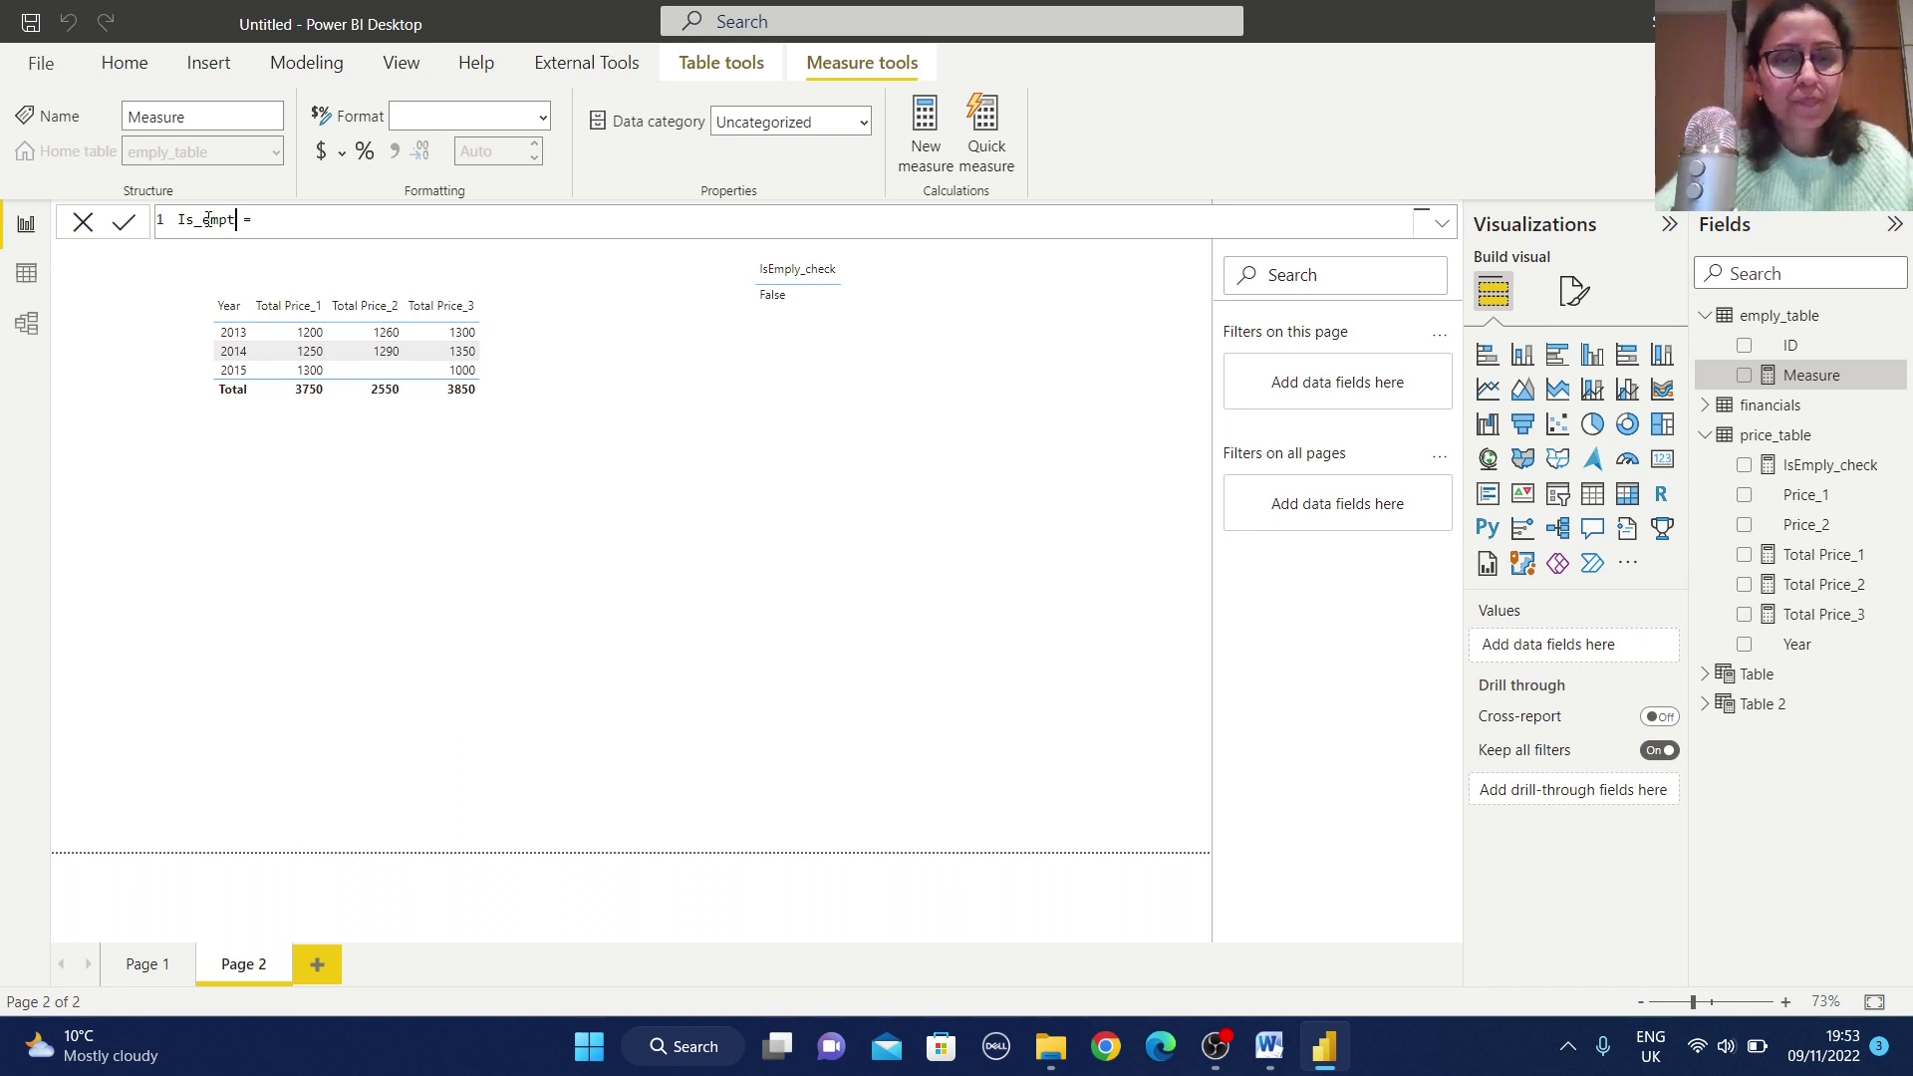
text(_check)
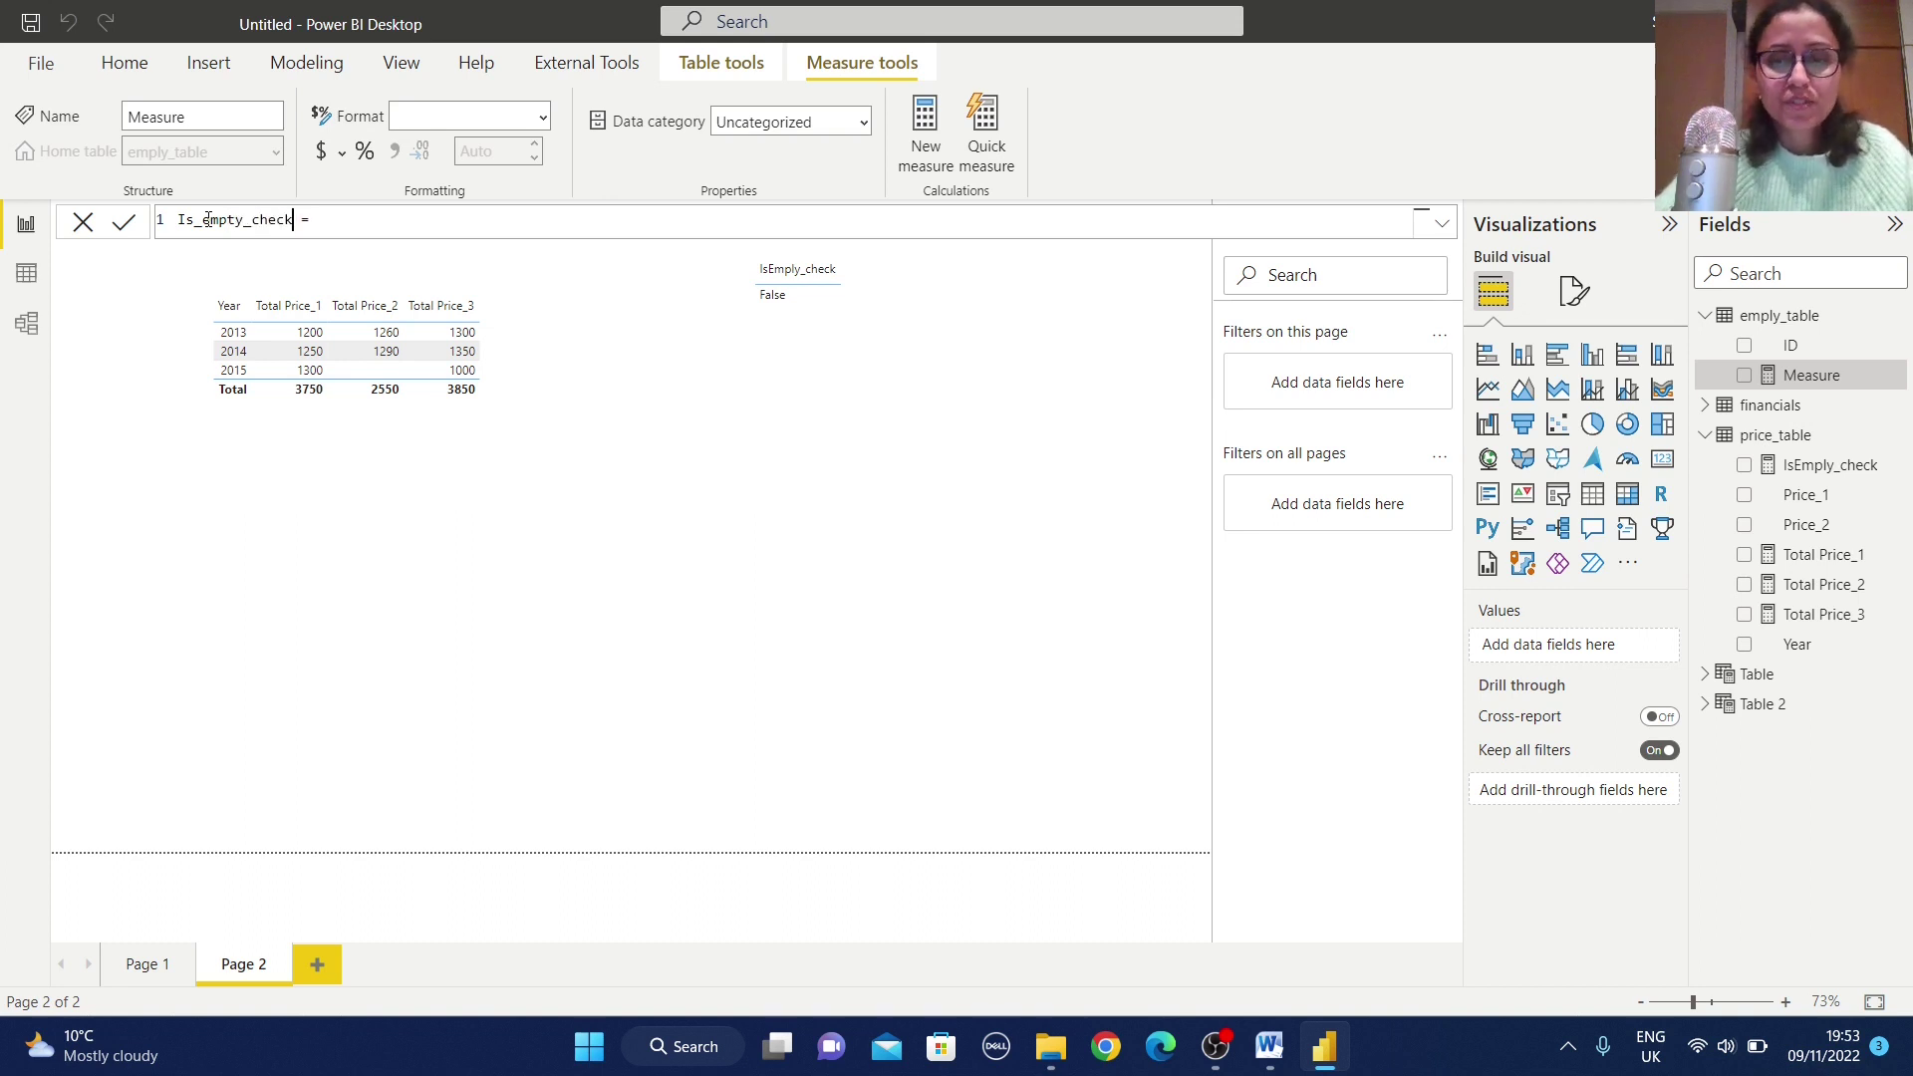
Step: Define Is_empty_check as ISEMPTY(emply_table) and commit the measure
click(332, 236)
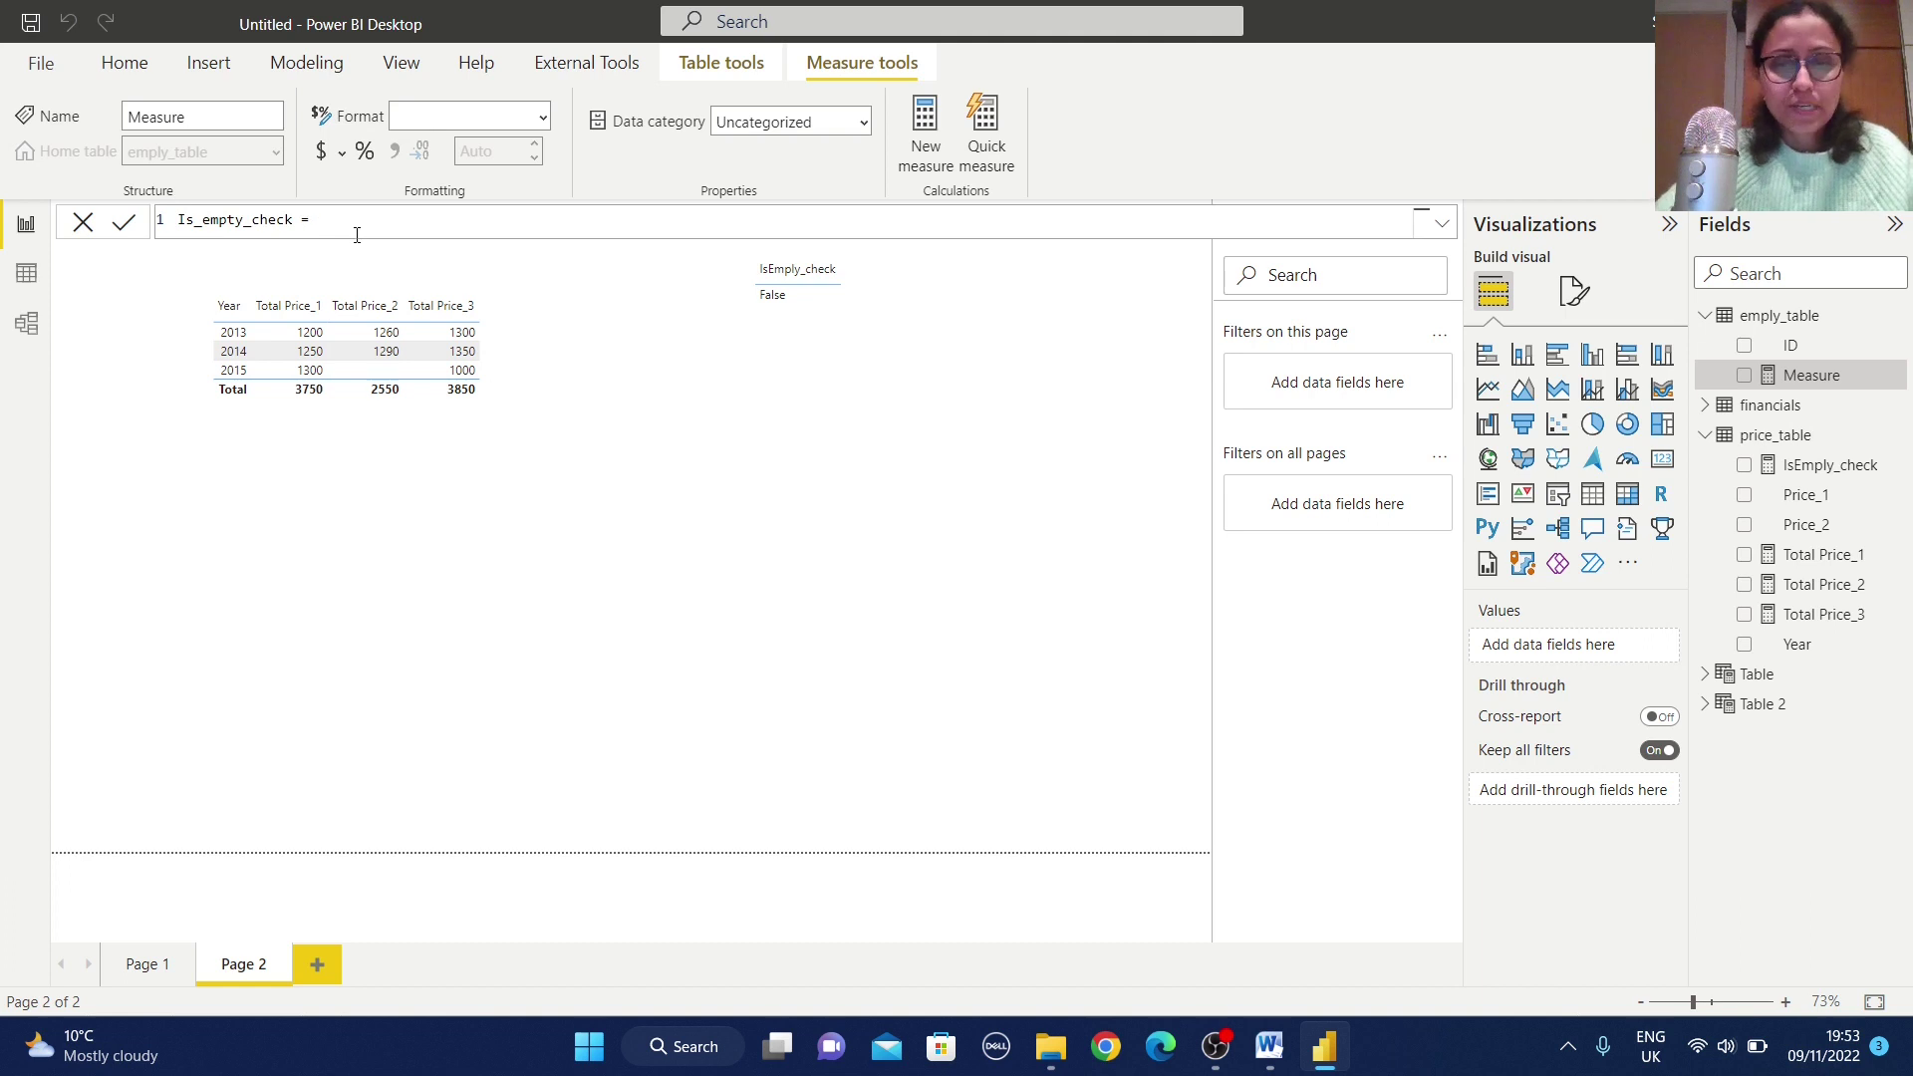
text(IS)
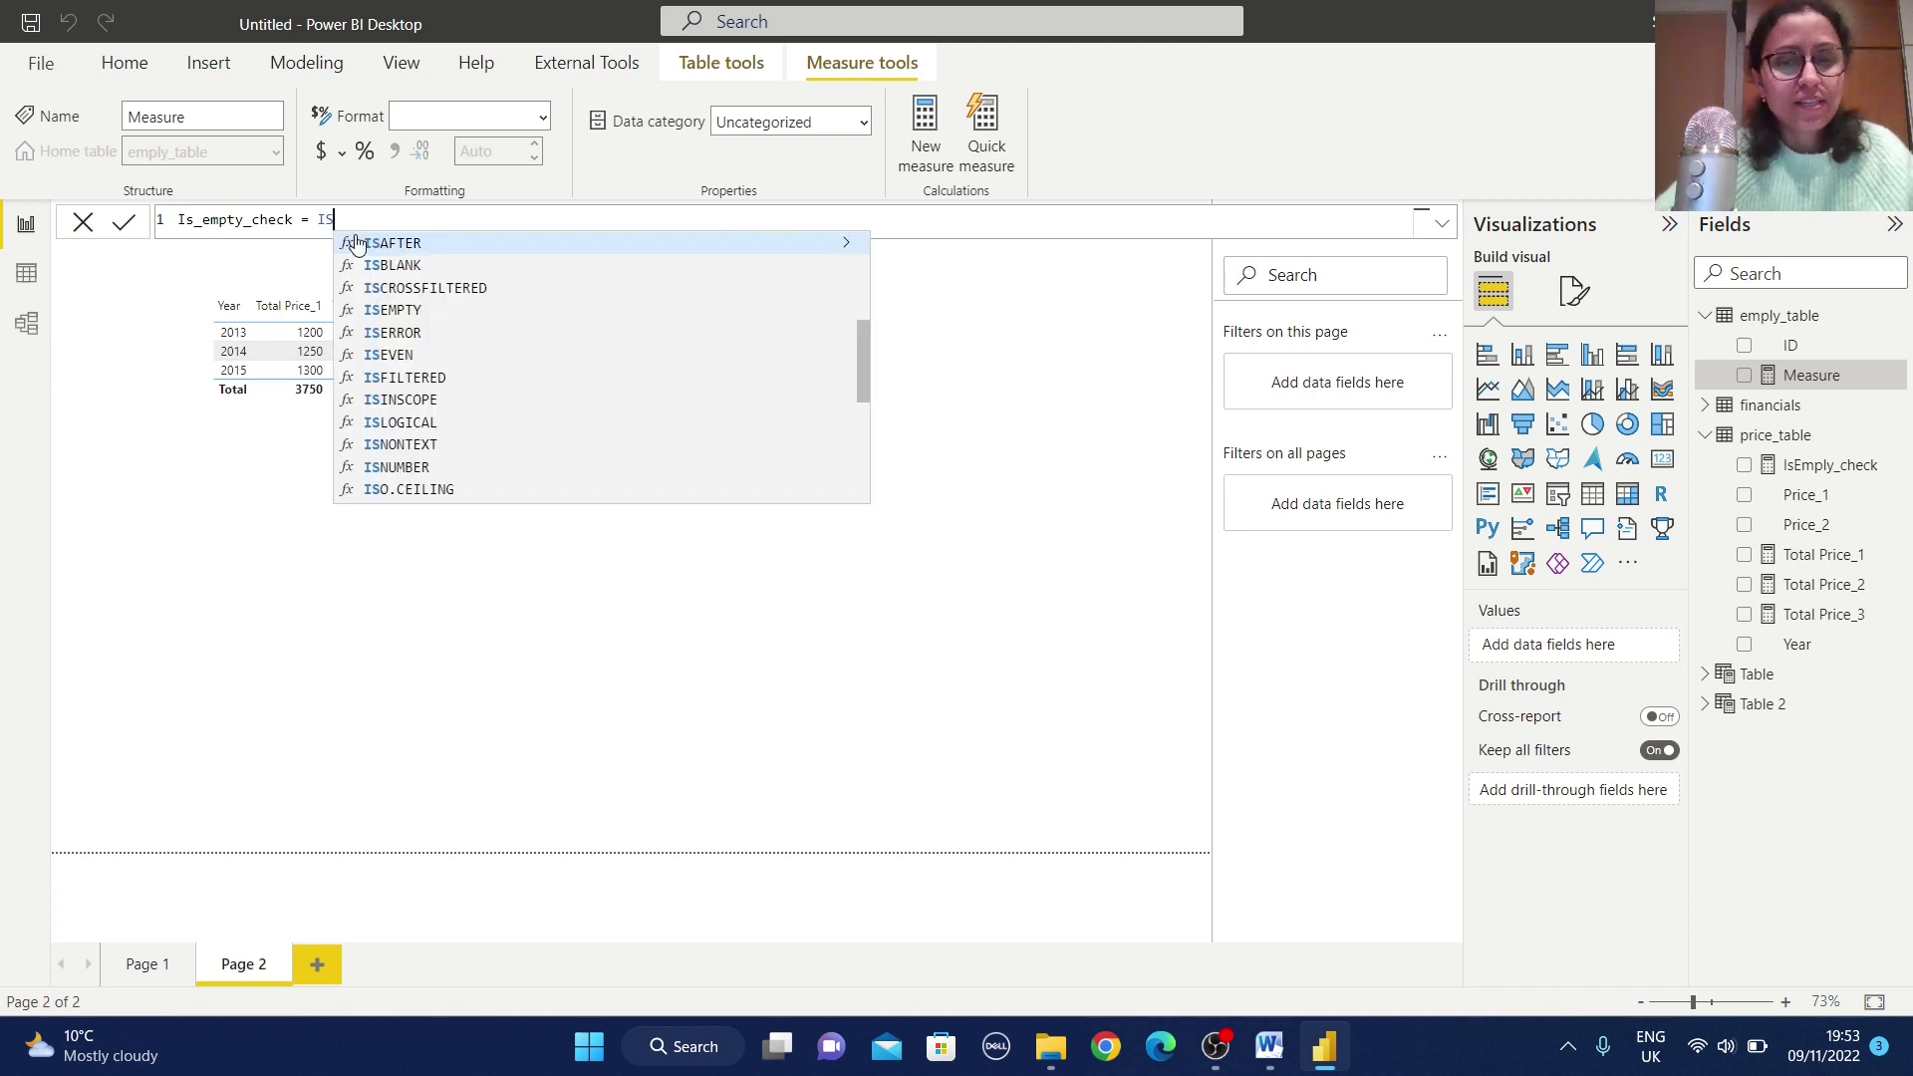
text(em)
click(413, 267)
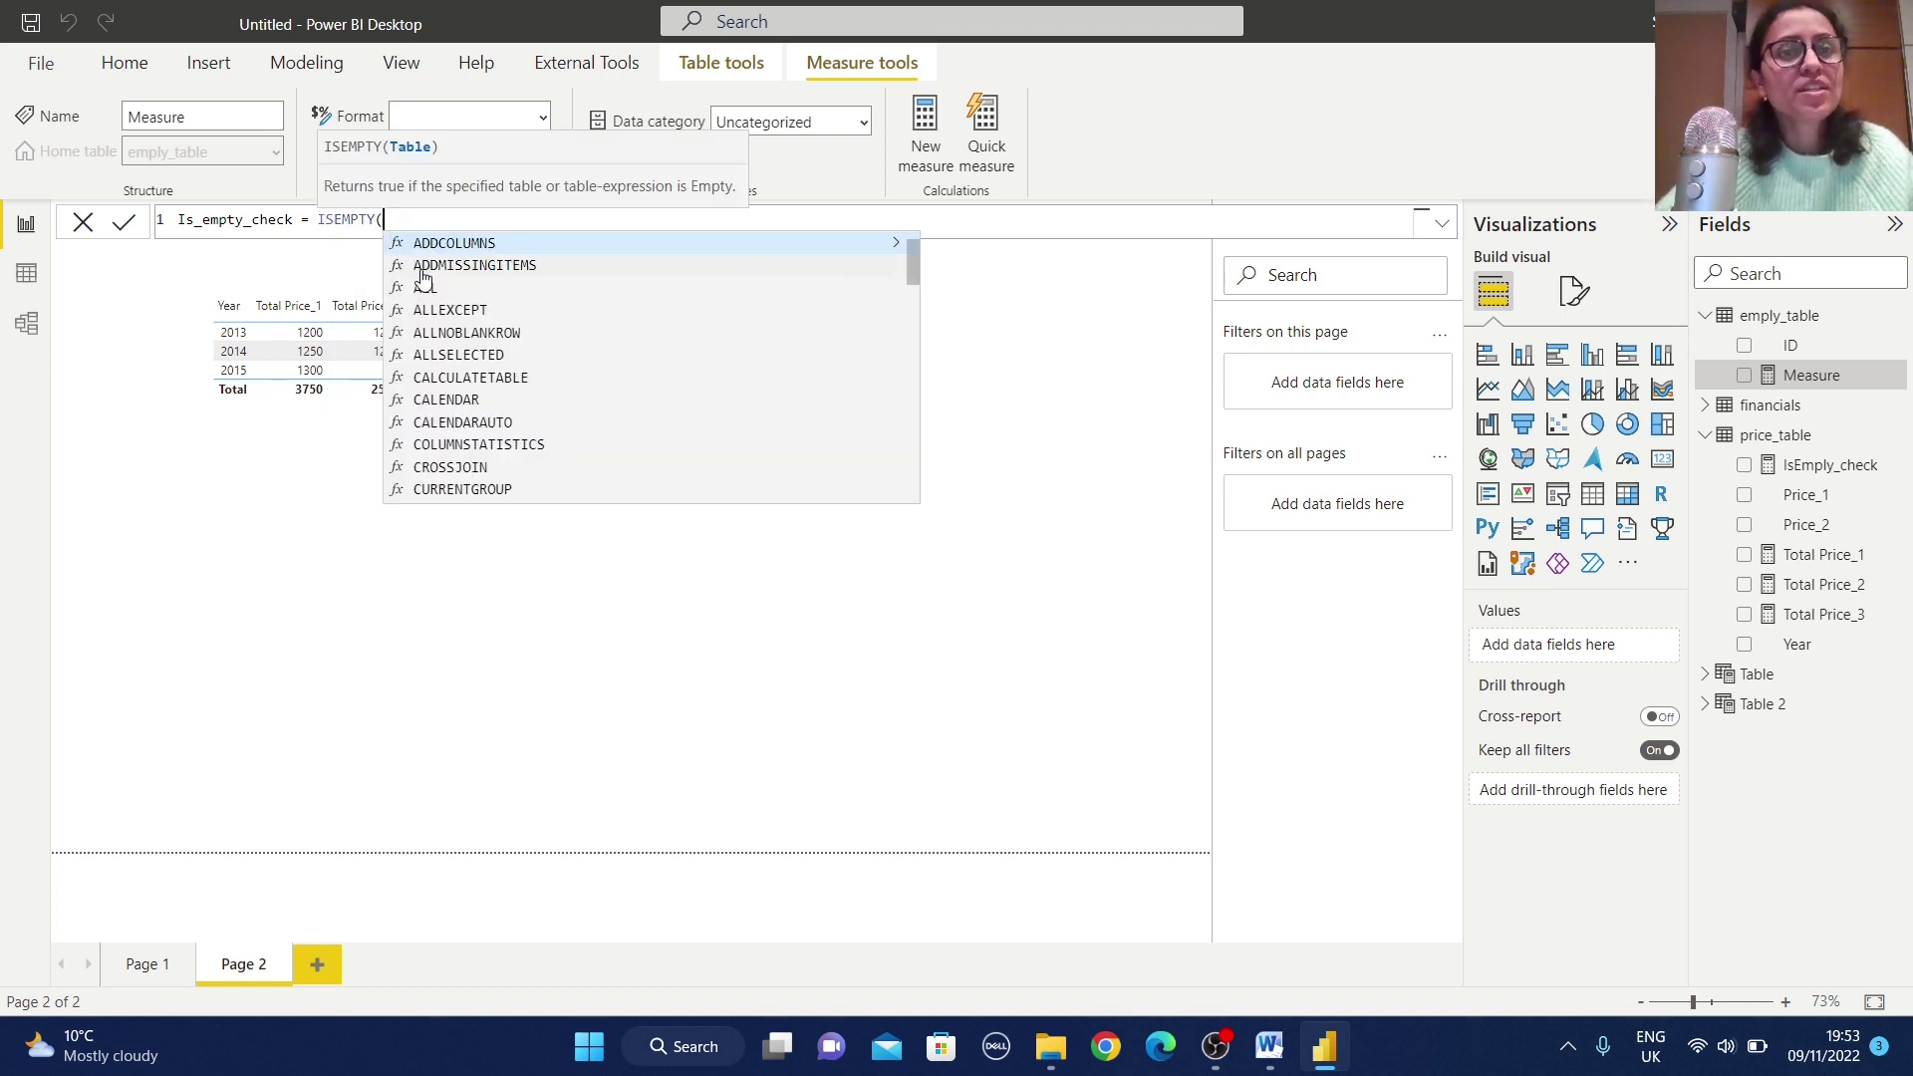
text(emp)
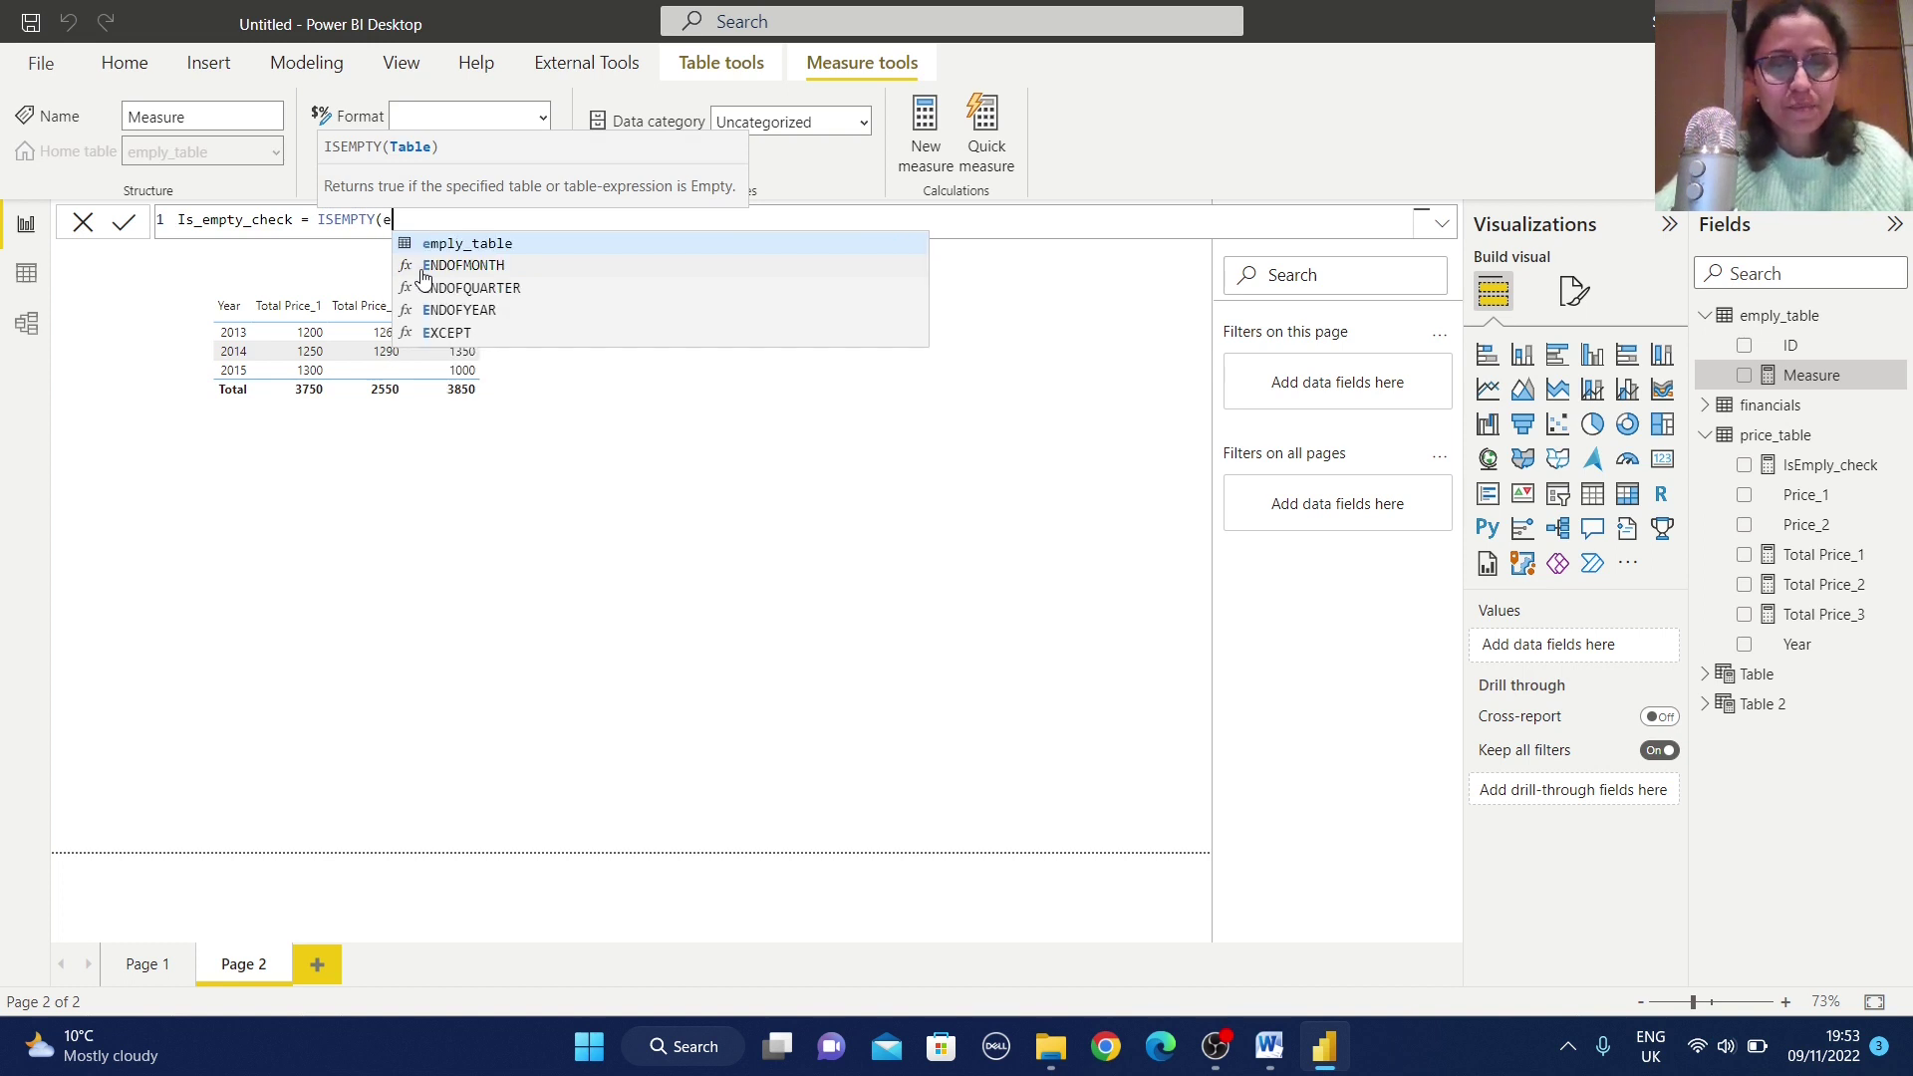
click(545, 255)
text())
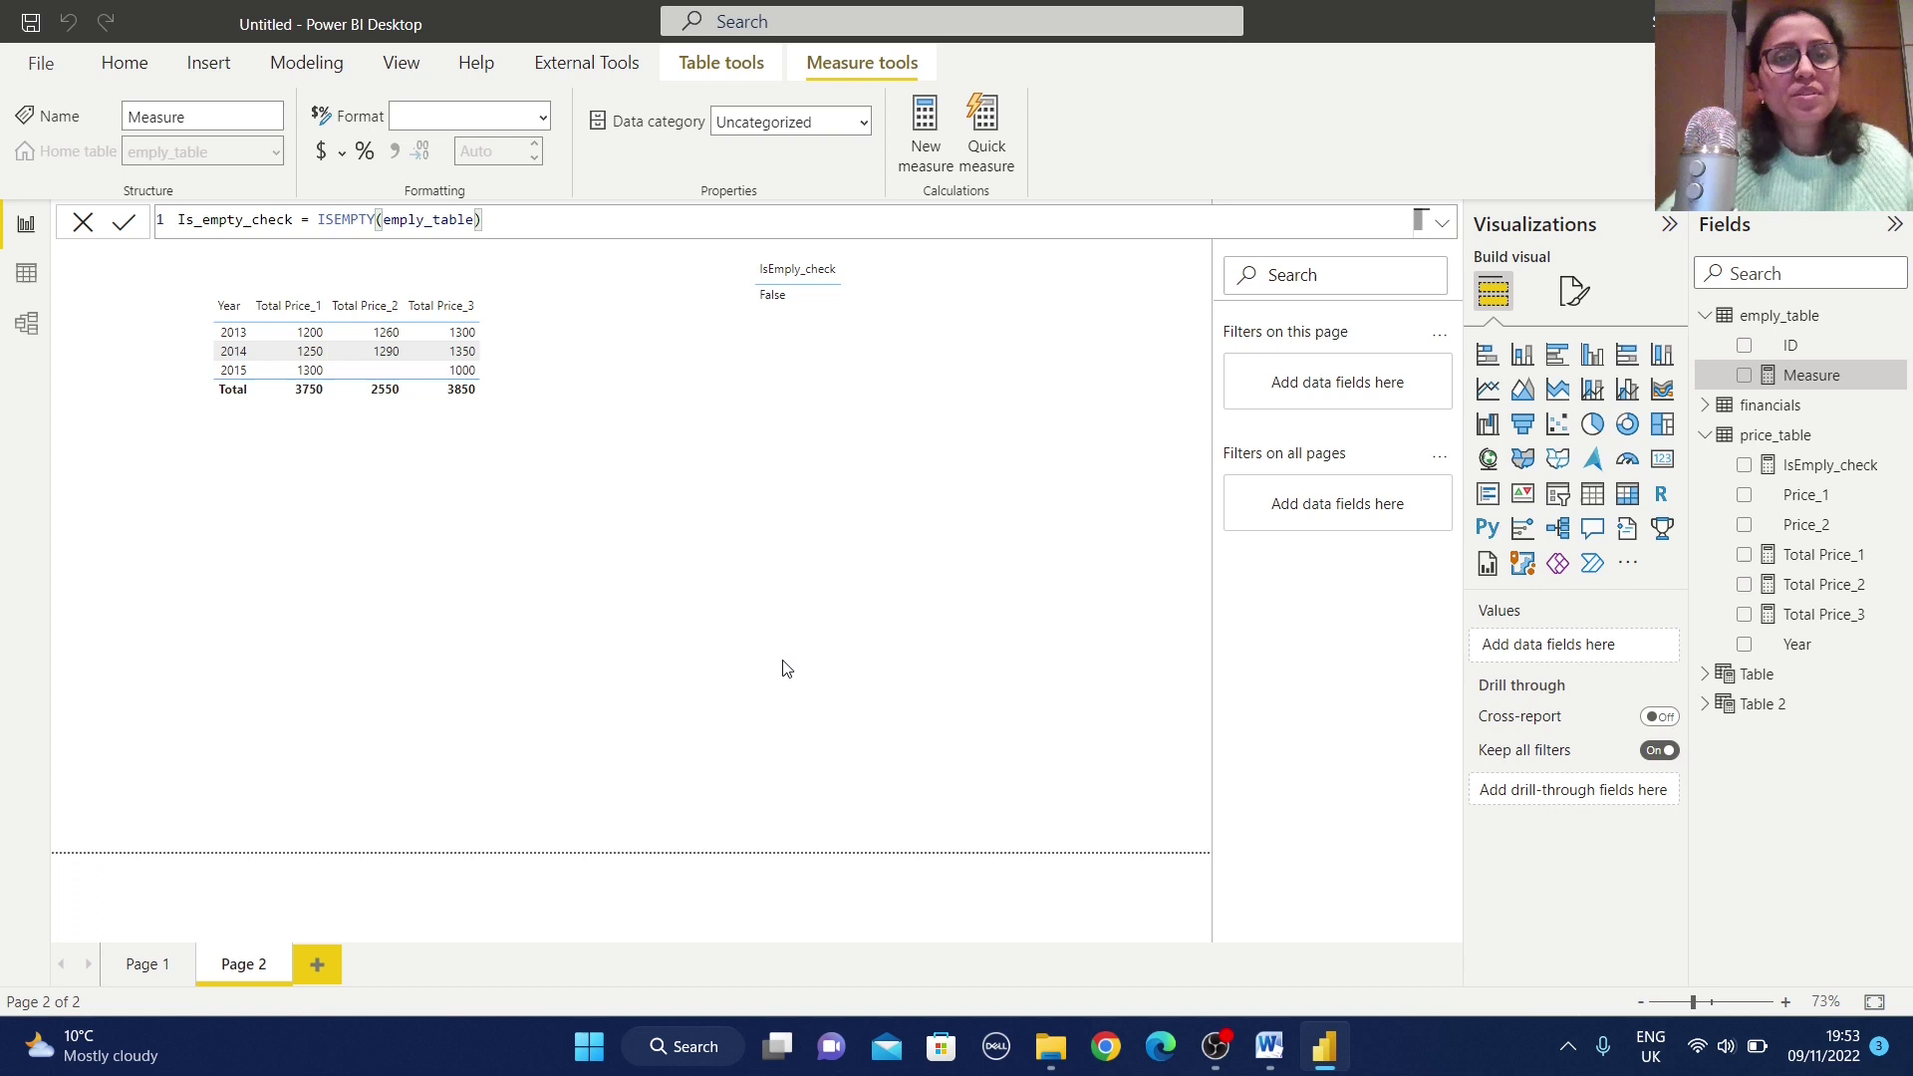
key(Return)
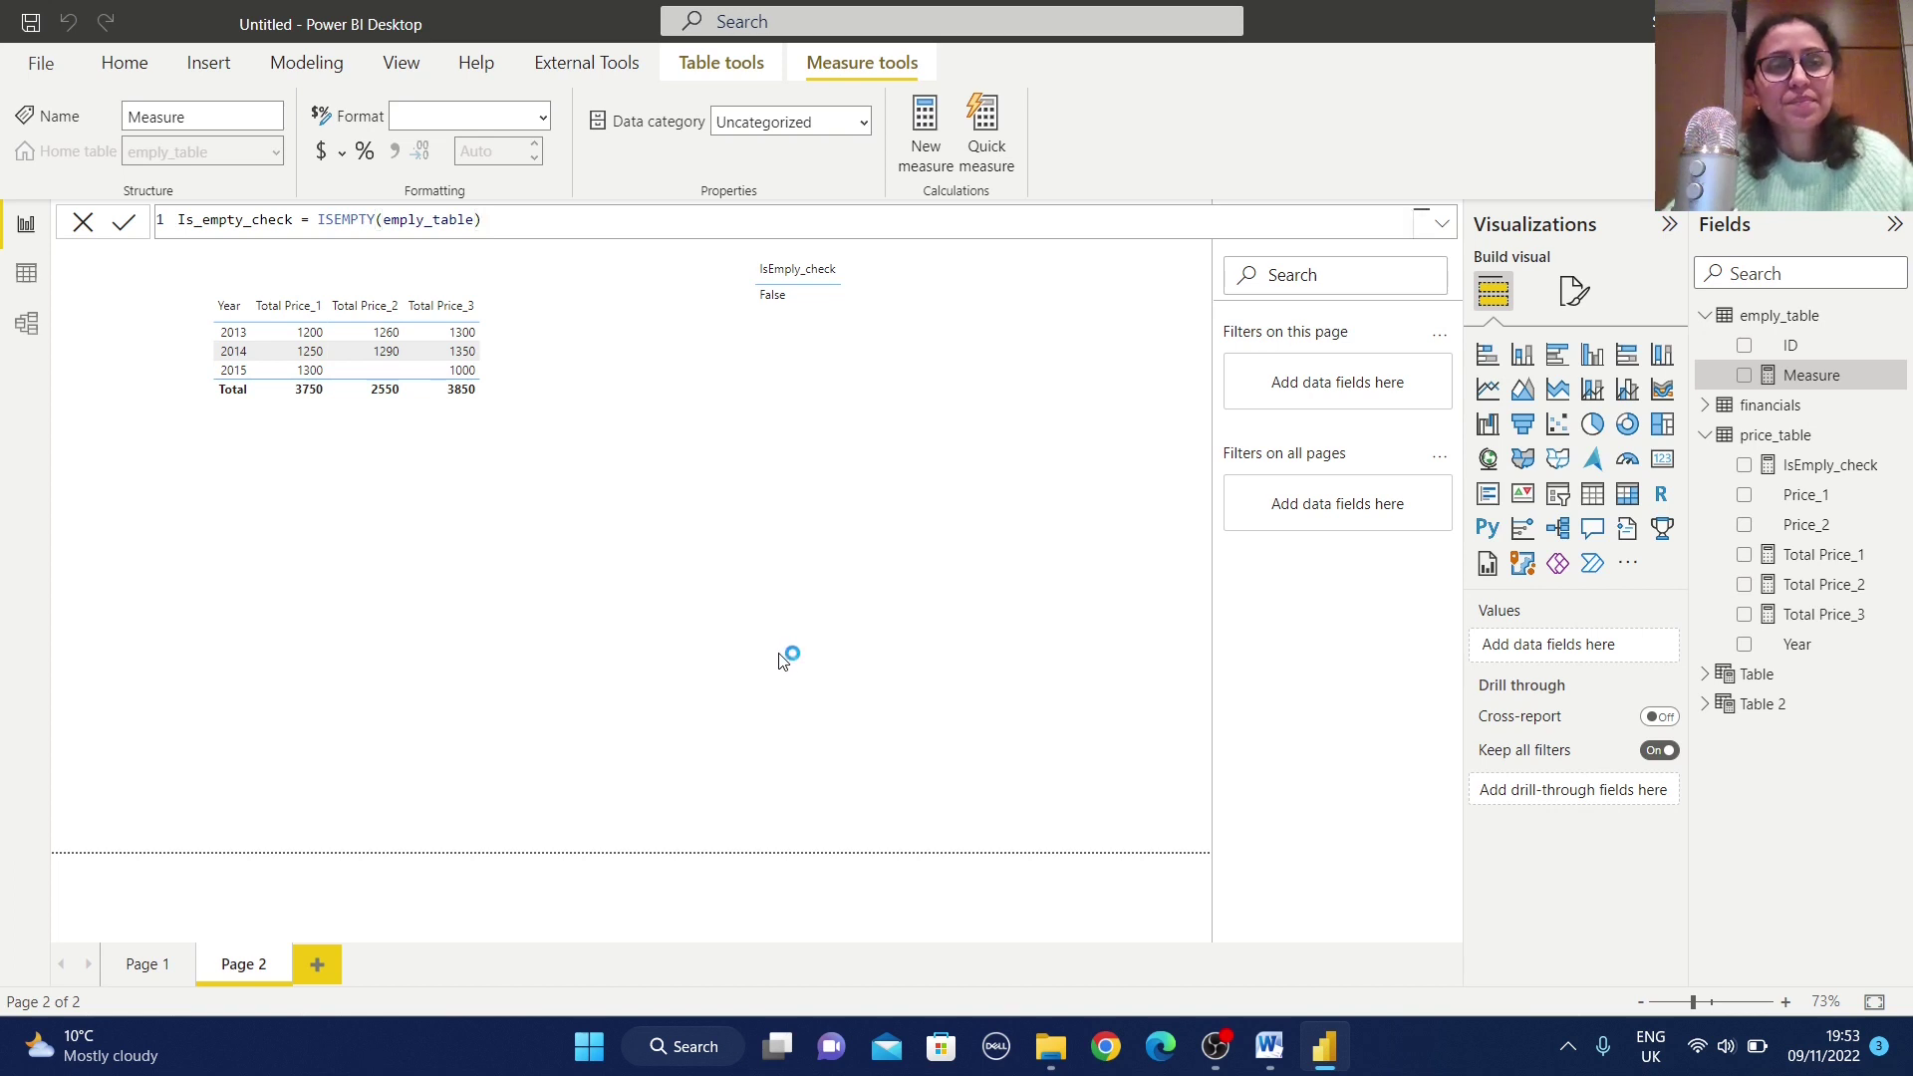
Step: Add another table visual below the IsEmply_check one and show the Is_empty_check measure in it
click(1592, 493)
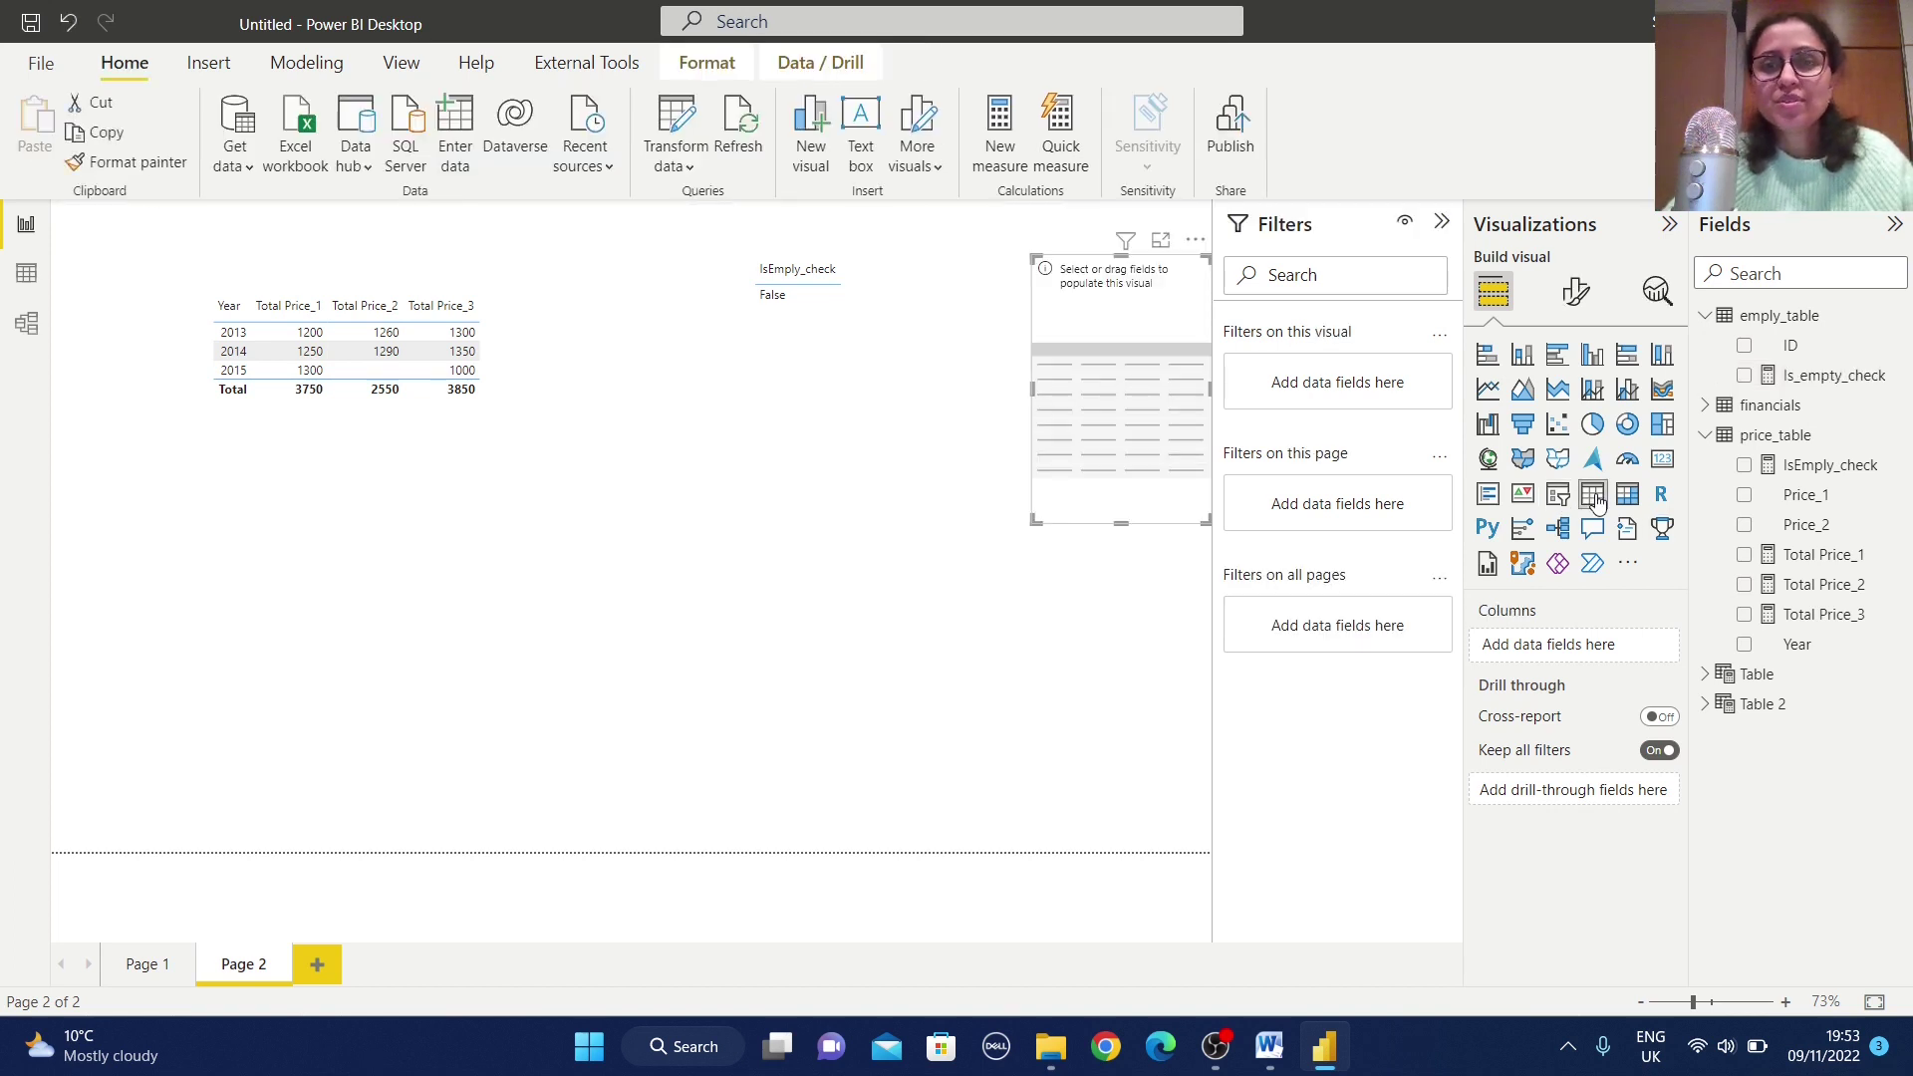
drag(1089, 434, 748, 594)
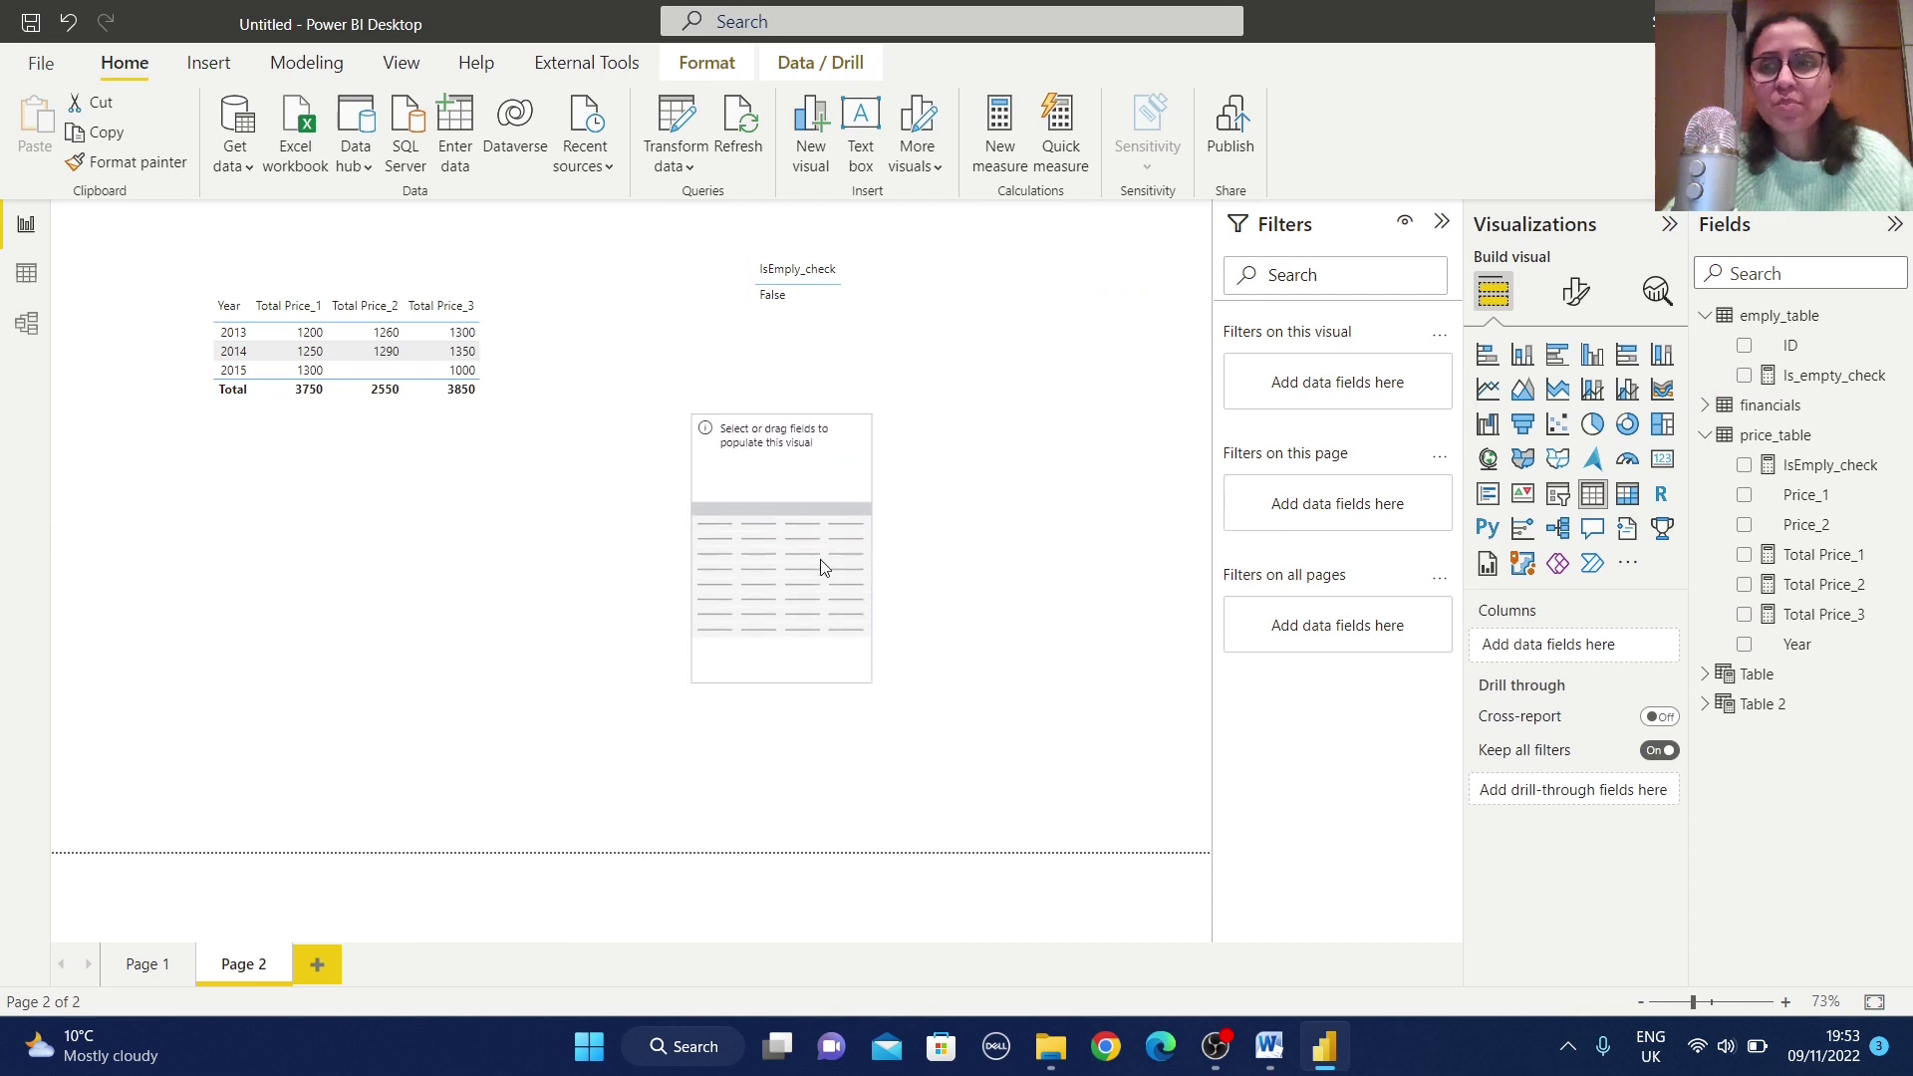
click(1744, 376)
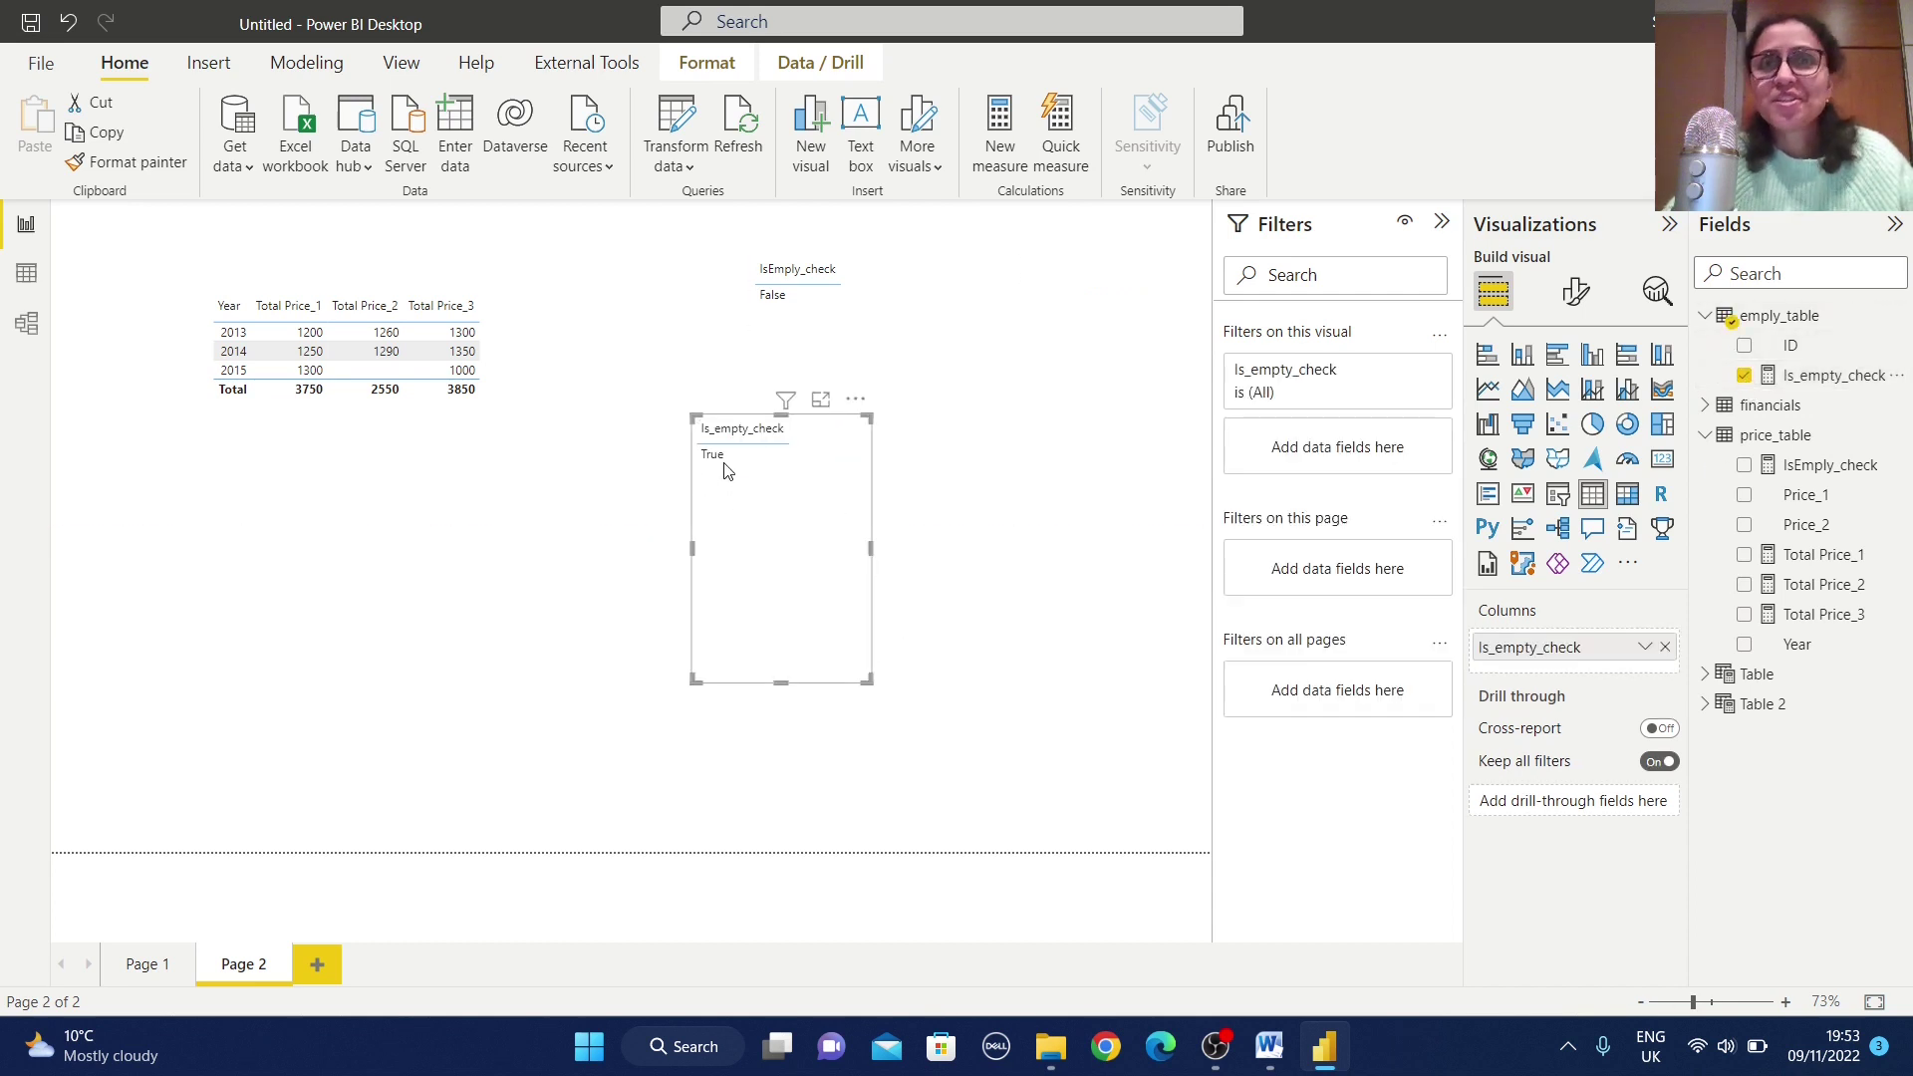
click(974, 669)
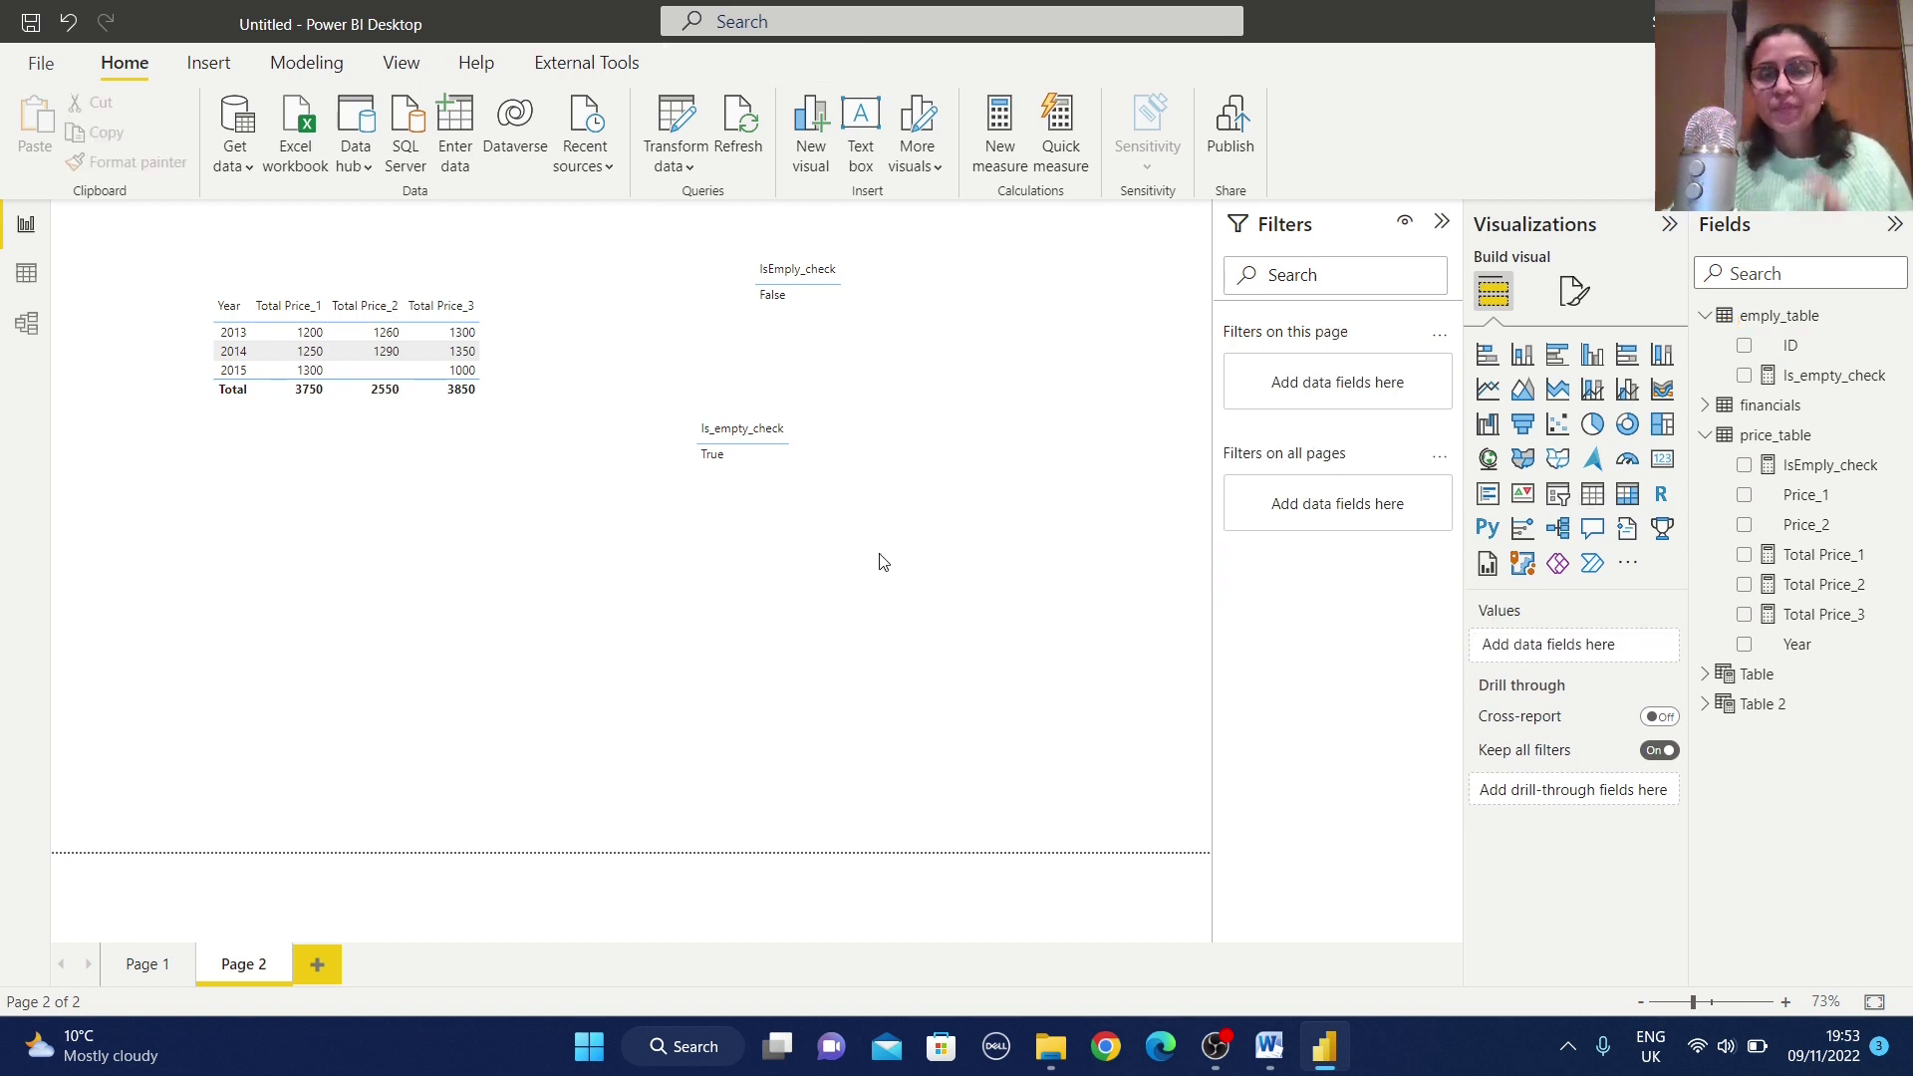